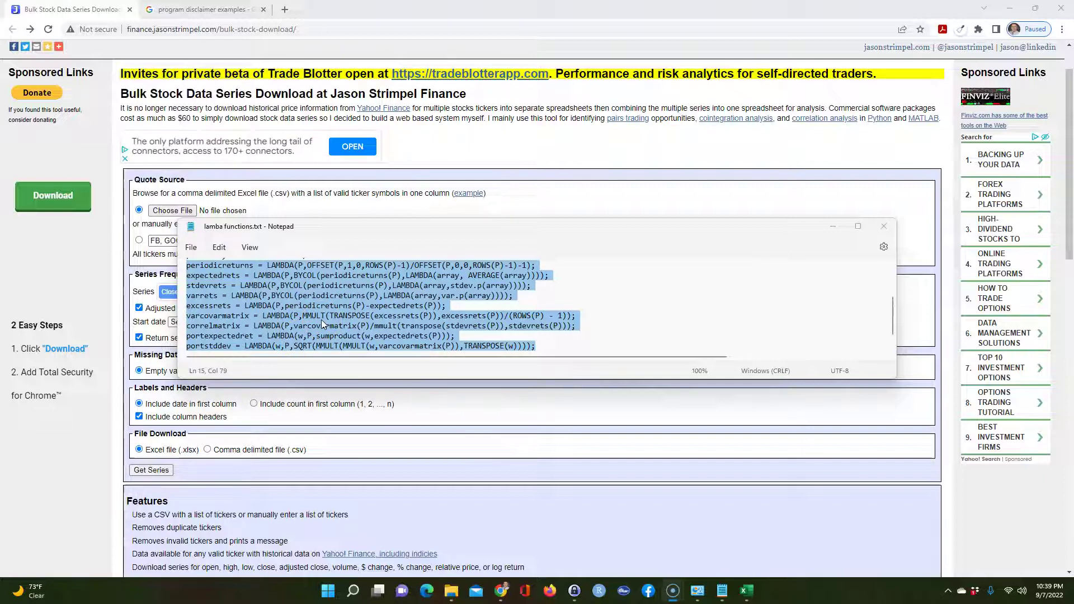
Reload the stock download form and manually enter the tickers TSLA,DE,AAPL,AMZN,NFLX as the quote source.
{"action": "left_click_drag", "start_coordinate": [321, 225], "coordinate": [1073, 503]}
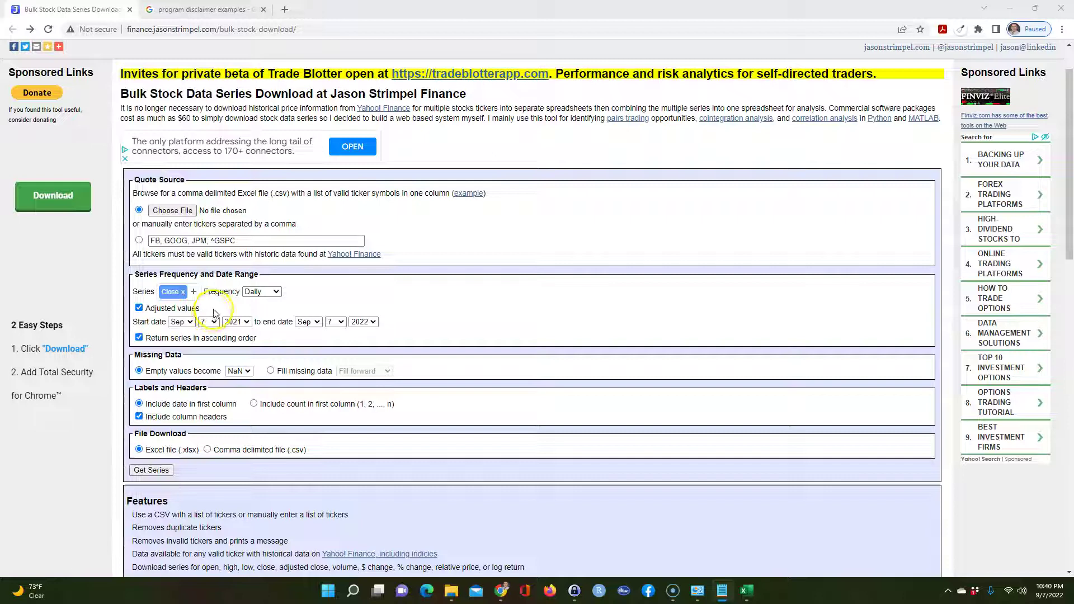
{"action": "left_click", "coordinate": [48, 29]}
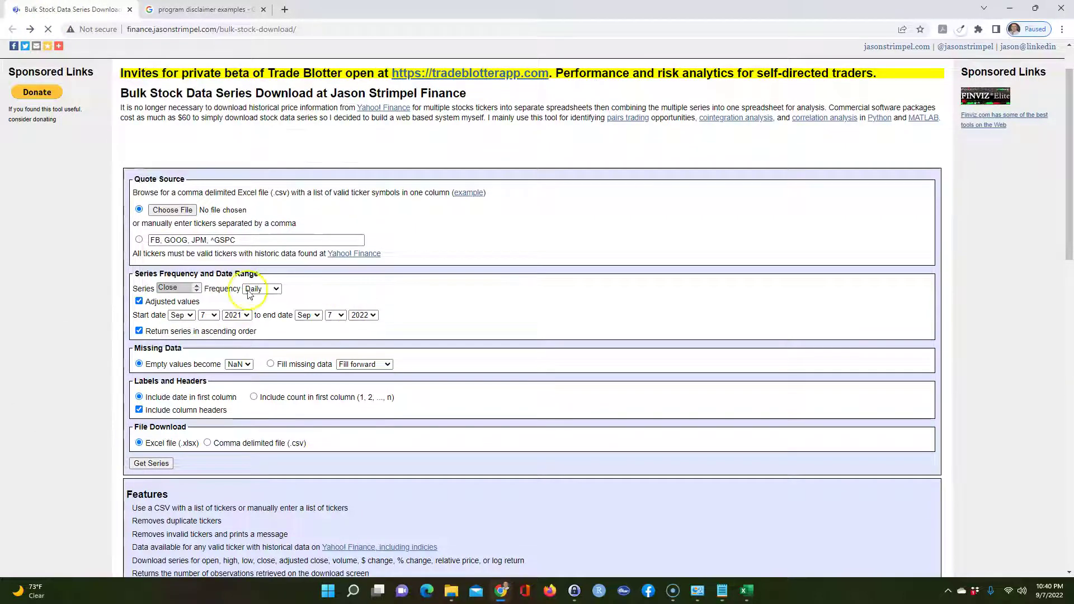
{"action": "left_click", "coordinate": [139, 239]}
{"action": "left_click_drag", "start_coordinate": [236, 240], "coordinate": [149, 236]}
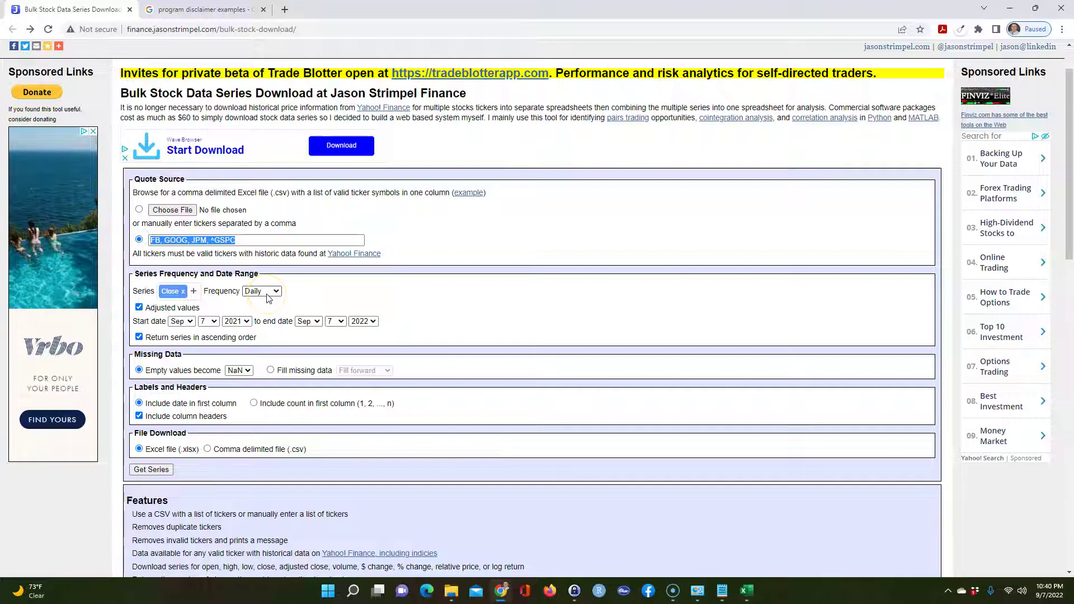
{"action": "type", "text": "TSLA,"}
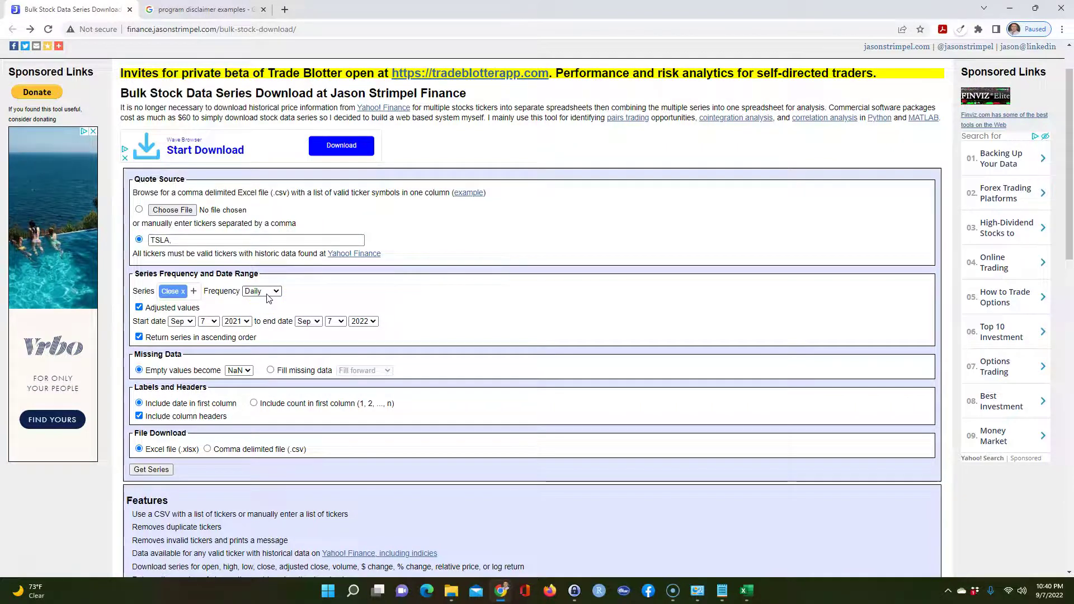
{"action": "type", "text": "DE,"}
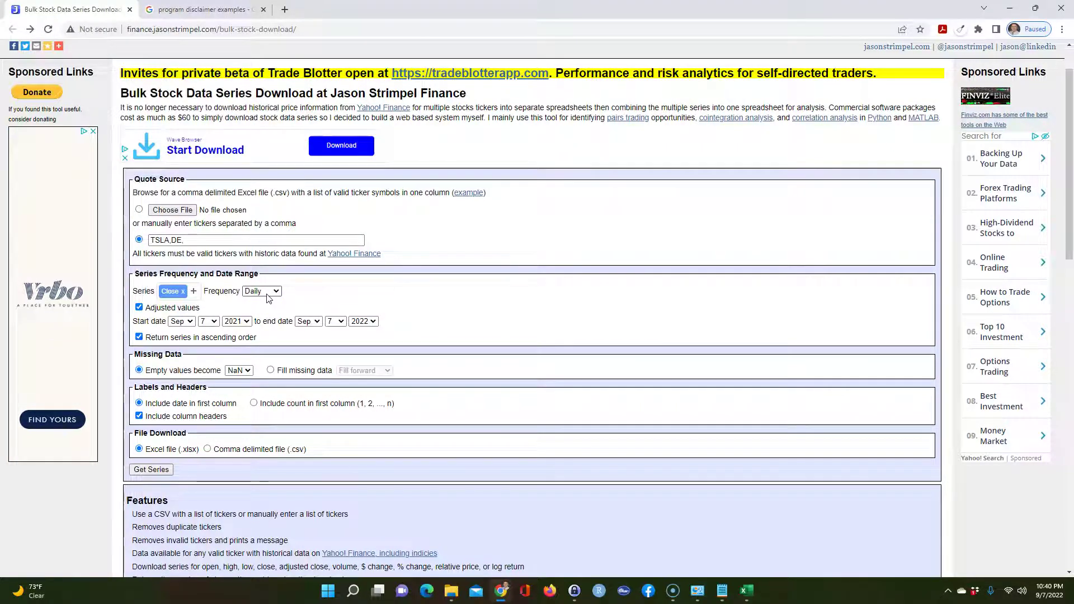
{"action": "type", "text": "AAPL,AMZN,NFLX"}
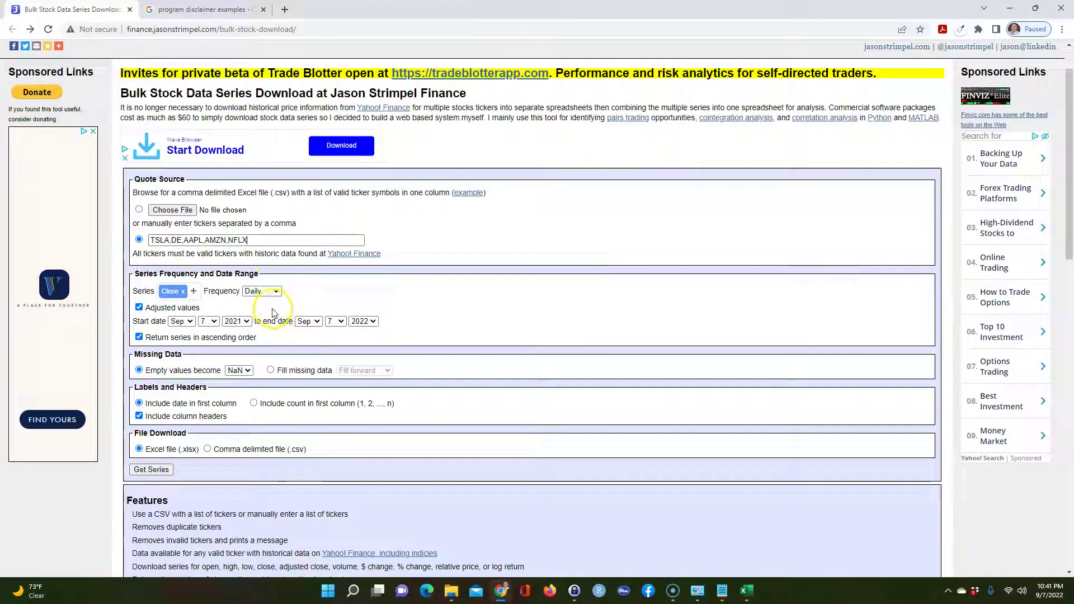
Set the start date's month to Jun and request the series for the entered tickers.
{"action": "left_click", "coordinate": [181, 321]}
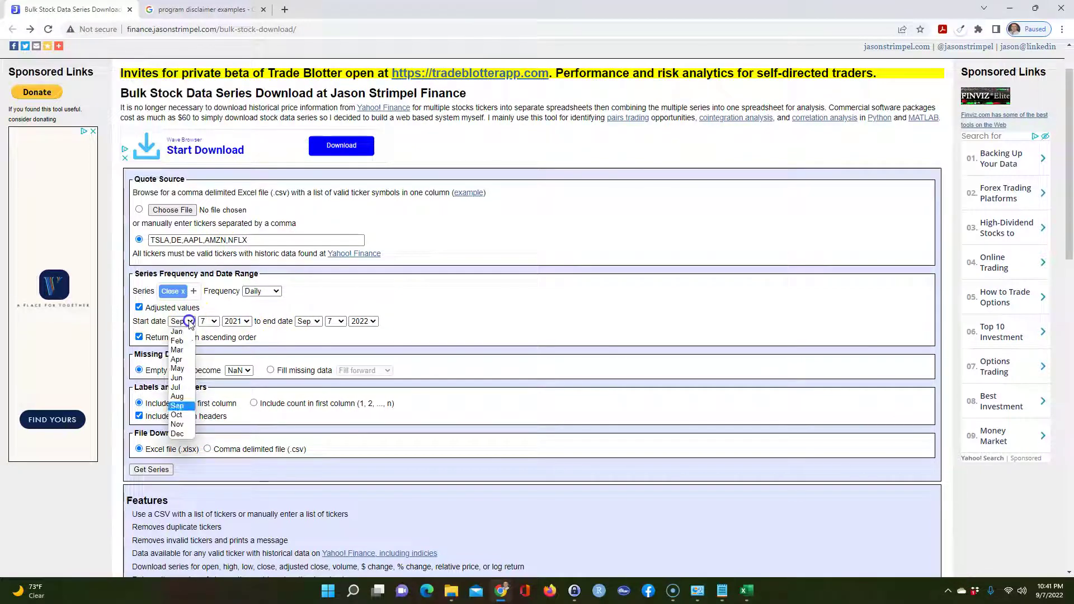
{"action": "left_click", "coordinate": [177, 378]}
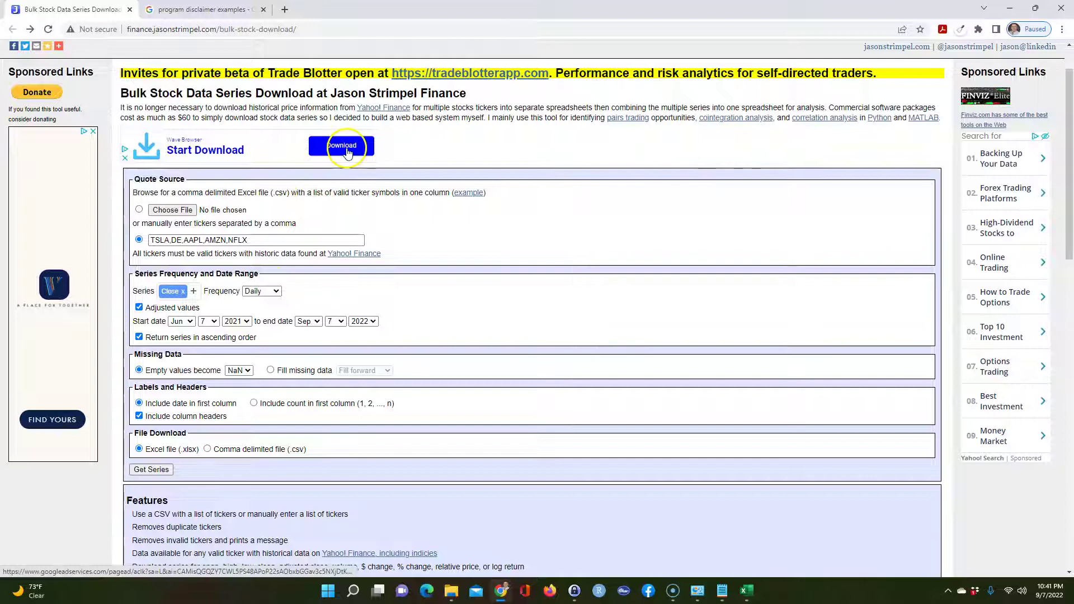
{"action": "left_click", "coordinate": [156, 474]}
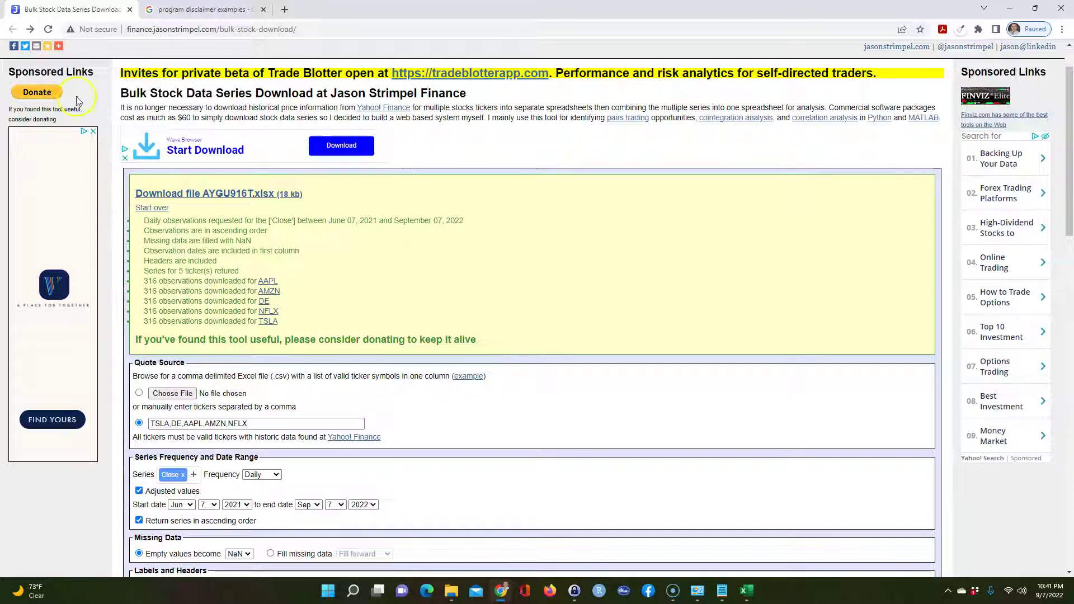
Reload the form, set the start date's month to Jun and year to 2022, and try to request the series.
{"action": "left_click", "coordinate": [49, 30]}
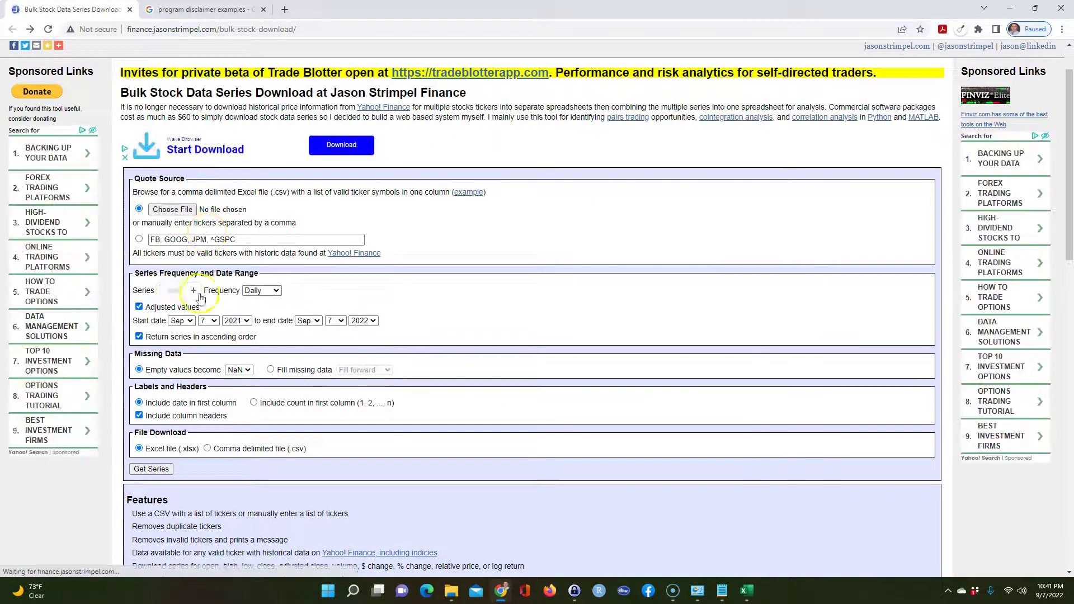
{"action": "left_click", "coordinate": [246, 321]}
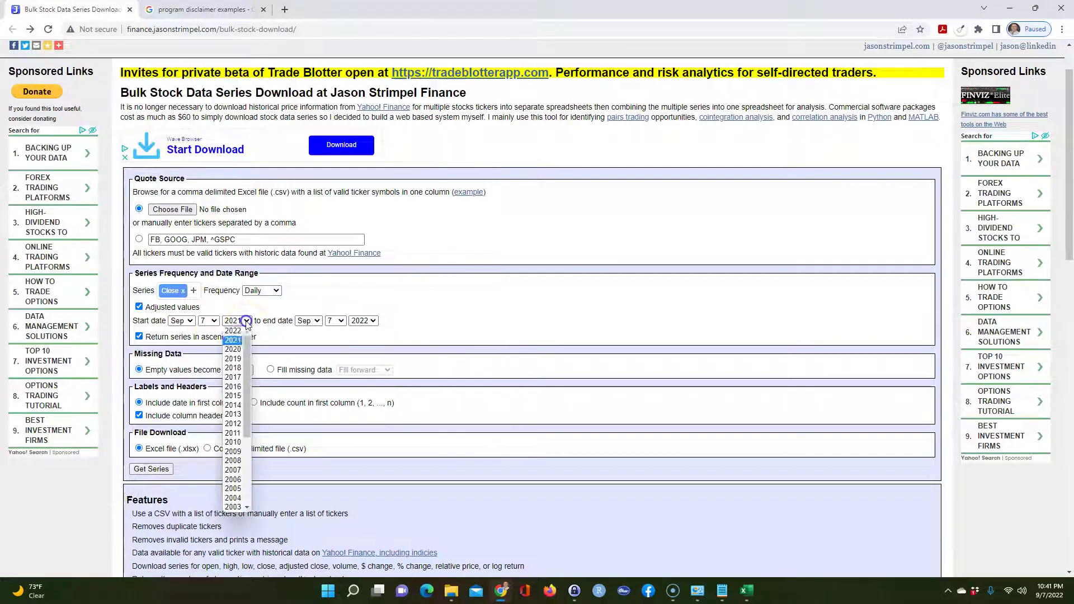
{"action": "left_click", "coordinate": [221, 330]}
{"action": "left_click", "coordinate": [187, 321]}
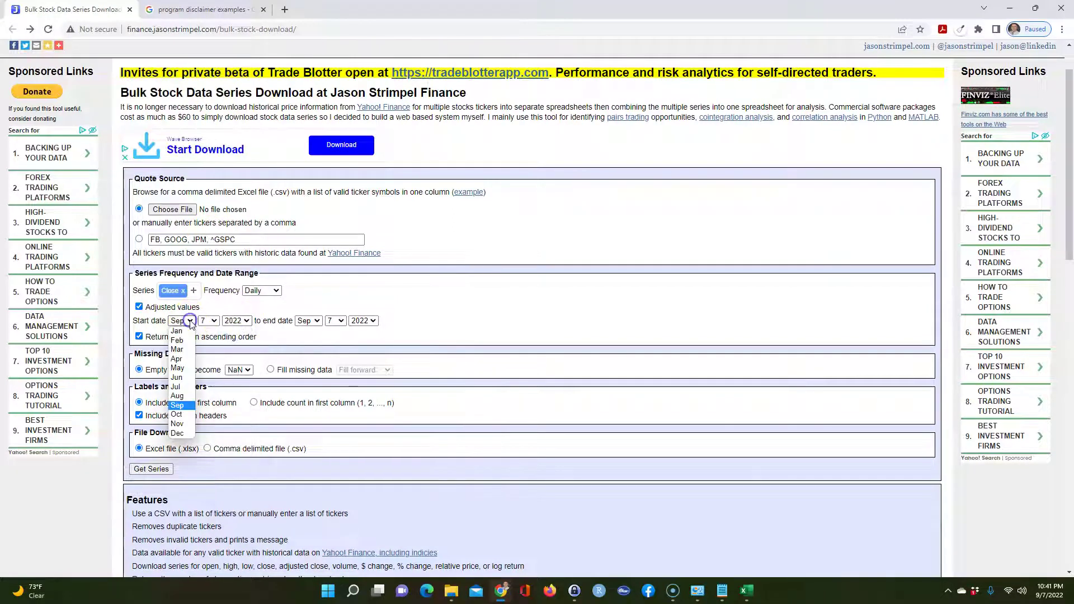
{"action": "left_click", "coordinate": [186, 380]}
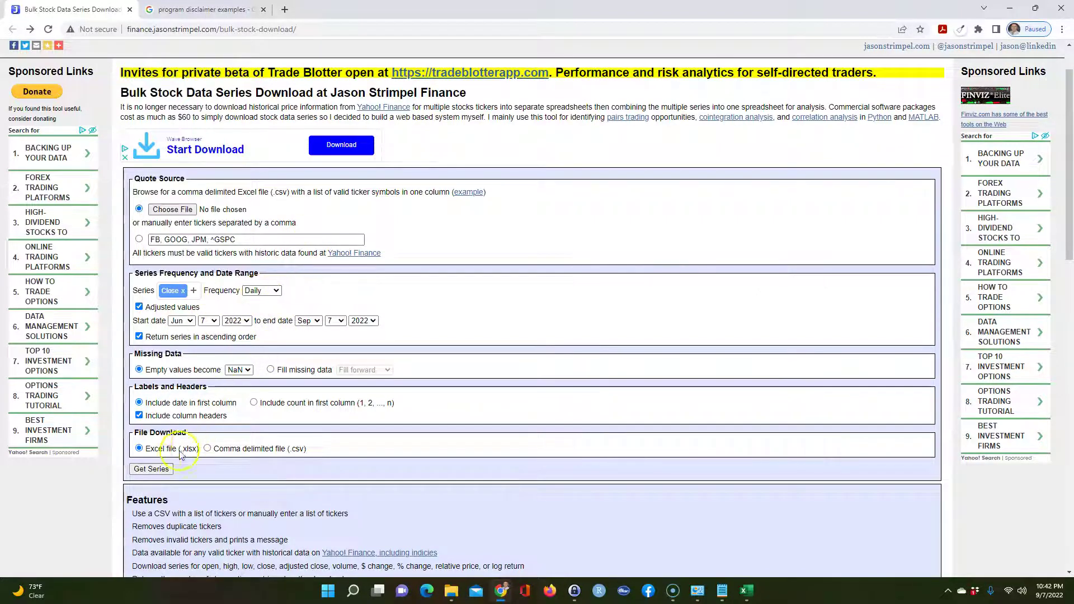
{"action": "left_click", "coordinate": [157, 472]}
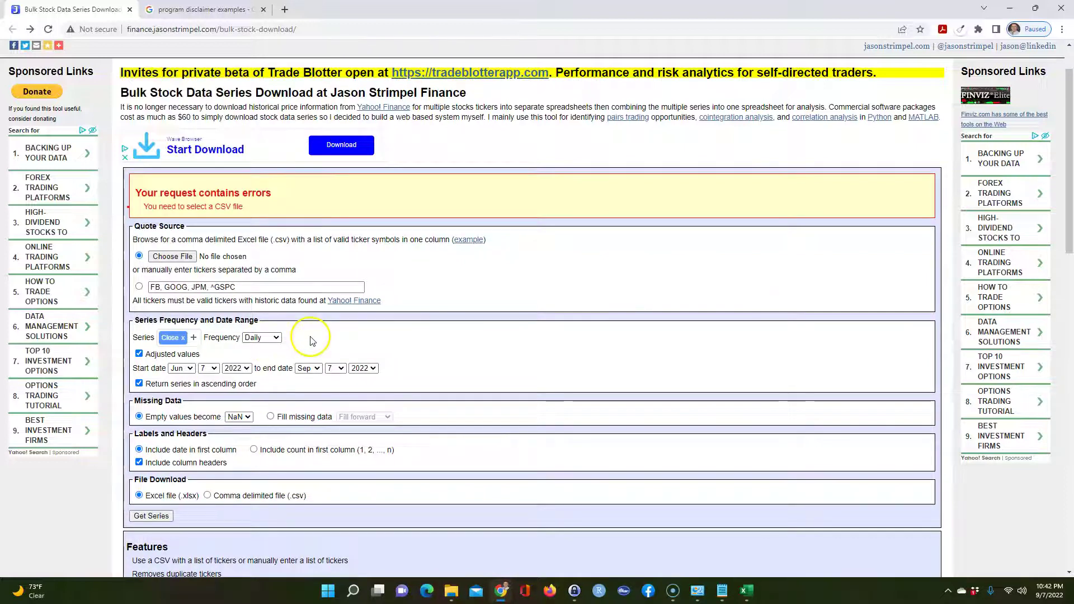
Replace the sample tickers with TSLA,DE,AAPL,AMZN,NFLX and request the series.
{"action": "left_click_drag", "start_coordinate": [151, 287], "coordinate": [257, 287]}
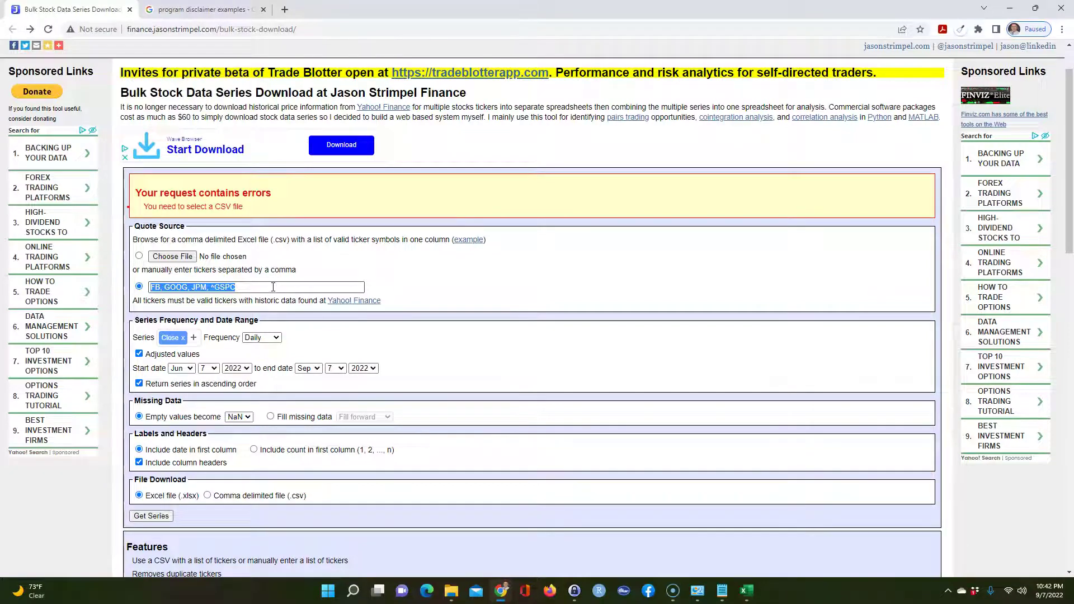
{"action": "type", "text": "TS"}
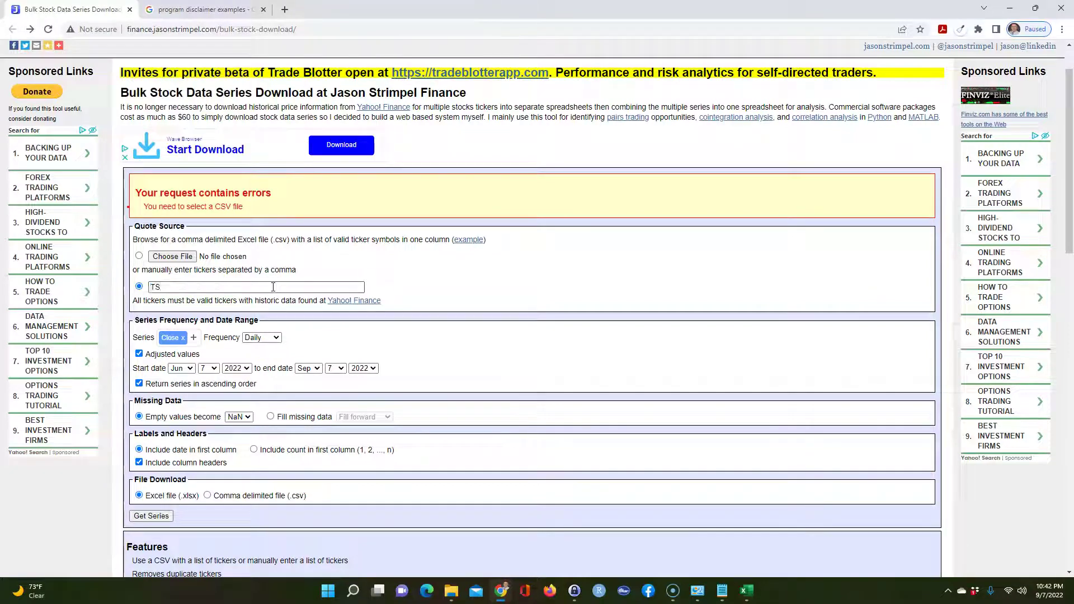
{"action": "type", "text": "LA,DE,AAPL,AMZN,NFLX"}
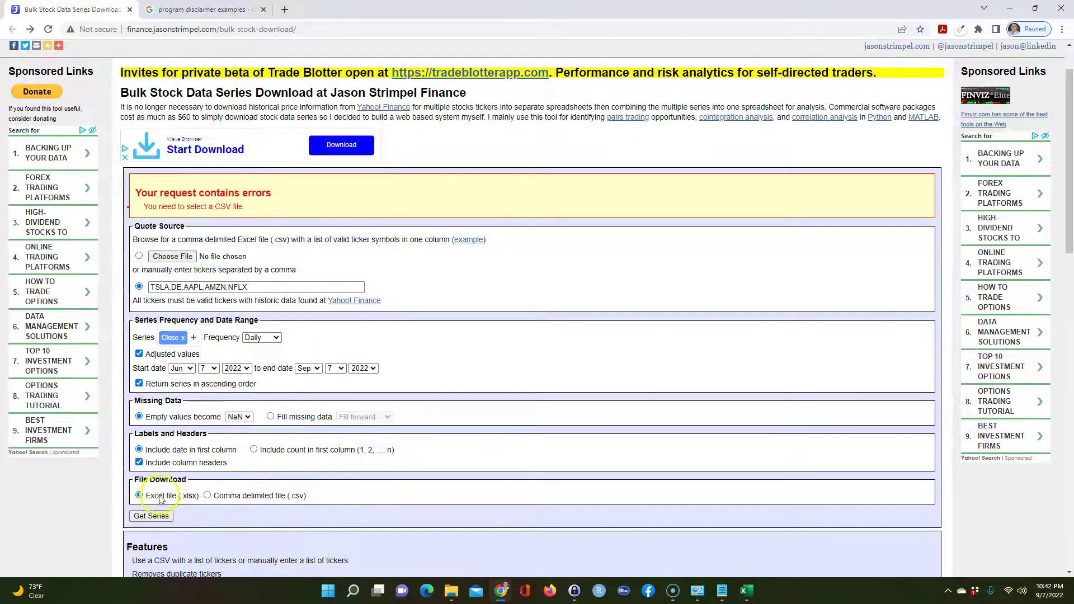
{"action": "left_click", "coordinate": [155, 515]}
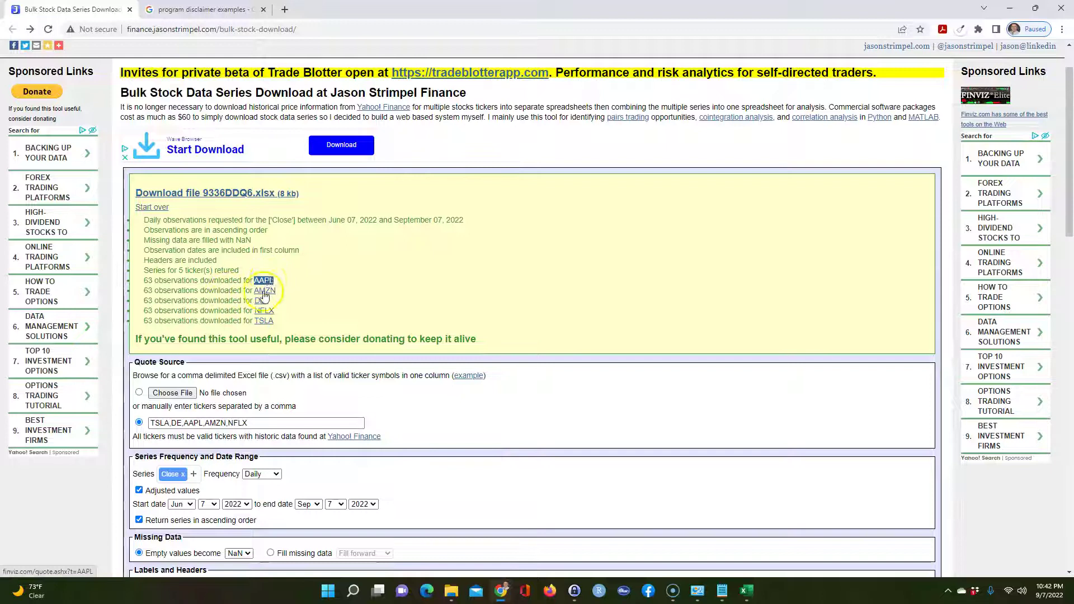
Download the generated price file 9336DDQ6.xlsx, open it in Excel and enable editing.
{"action": "triple_click", "coordinate": [224, 194]}
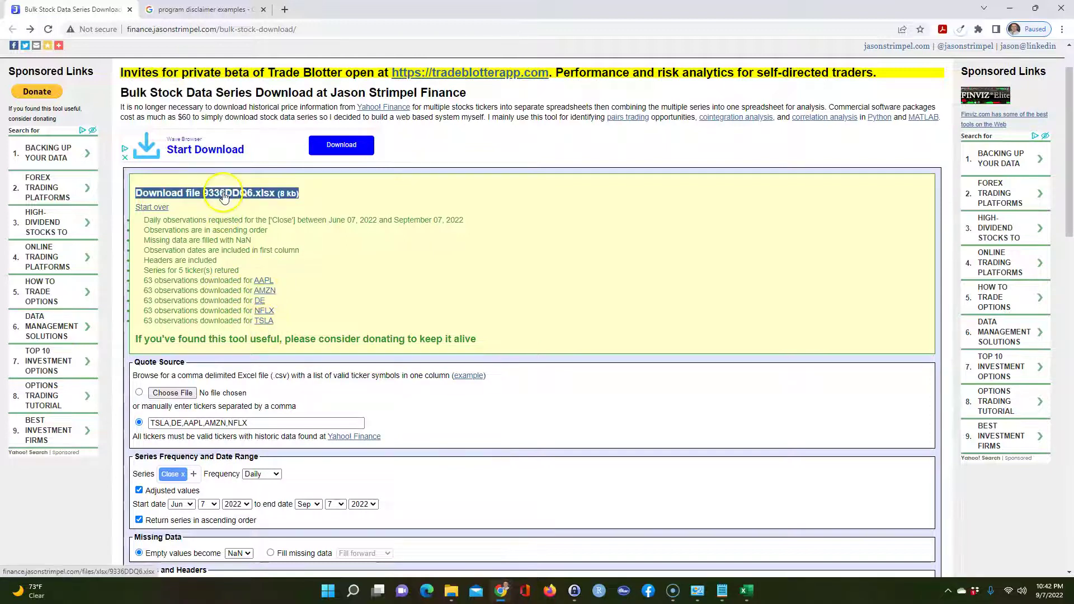
{"action": "left_click", "coordinate": [224, 195]}
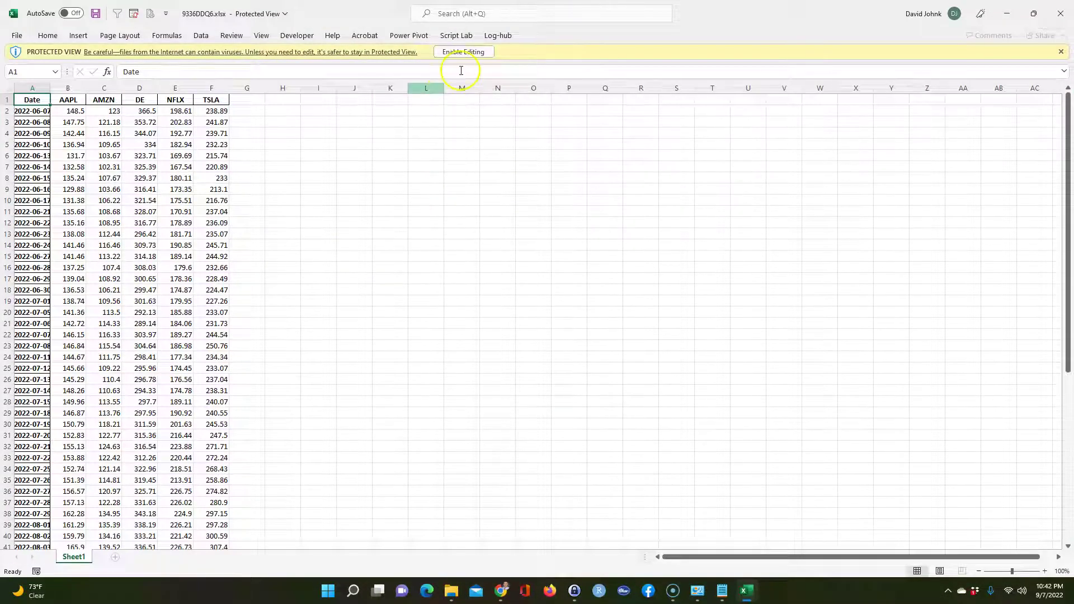
{"action": "left_click", "coordinate": [464, 51]}
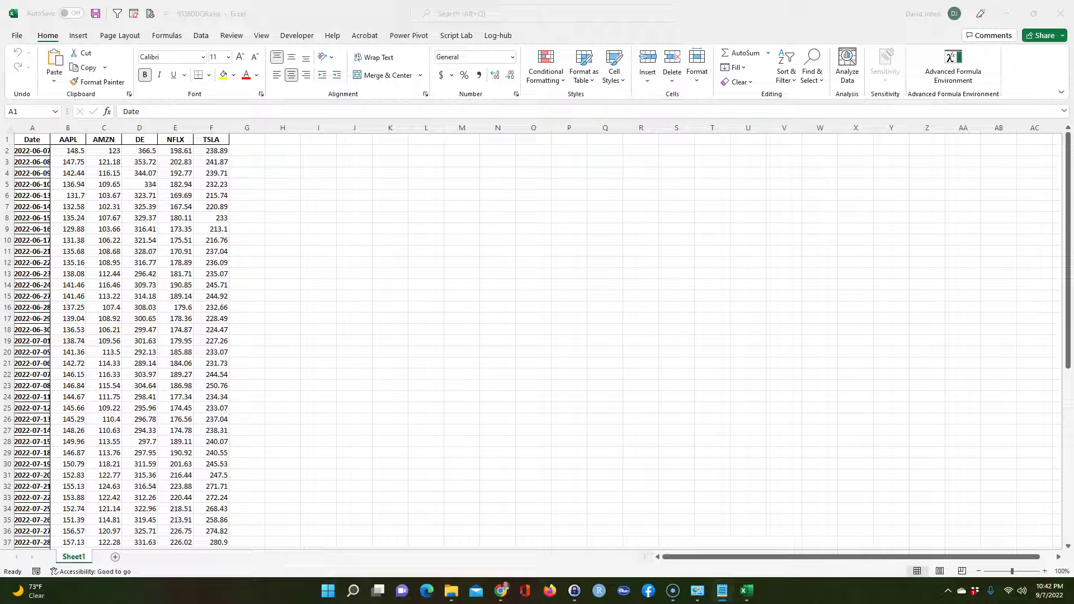
Start a new workbook-scope defined name called periodicreturns, keeping the lamba functions.txt notes beside the dialog.
{"action": "left_click_drag", "start_coordinate": [1073, 336], "coordinate": [587, 334]}
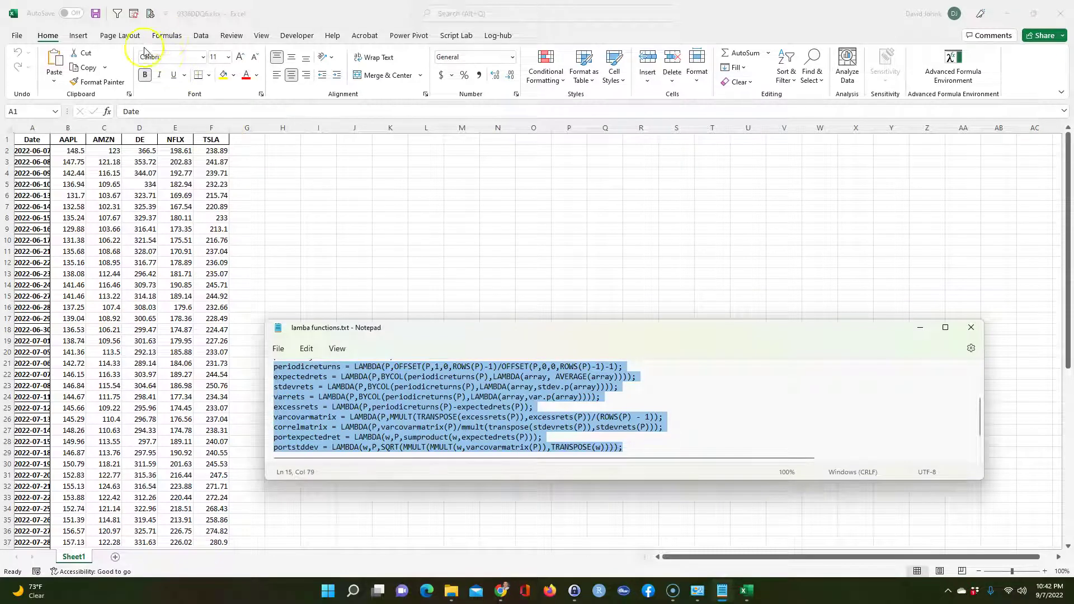
{"action": "left_click", "coordinate": [169, 38]}
{"action": "left_click", "coordinate": [169, 38]}
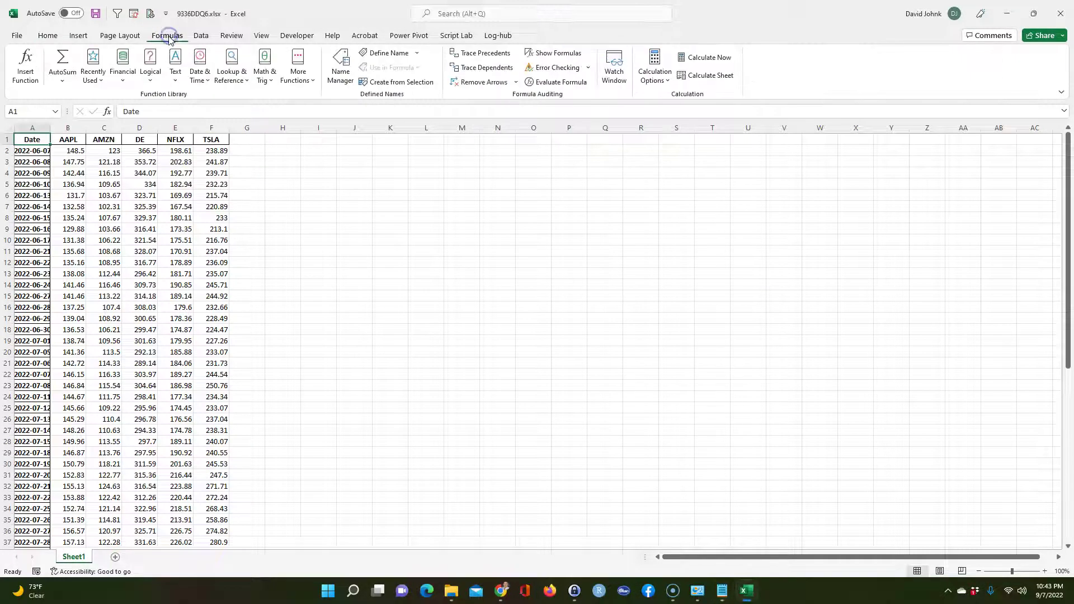
{"action": "left_click", "coordinate": [341, 76]}
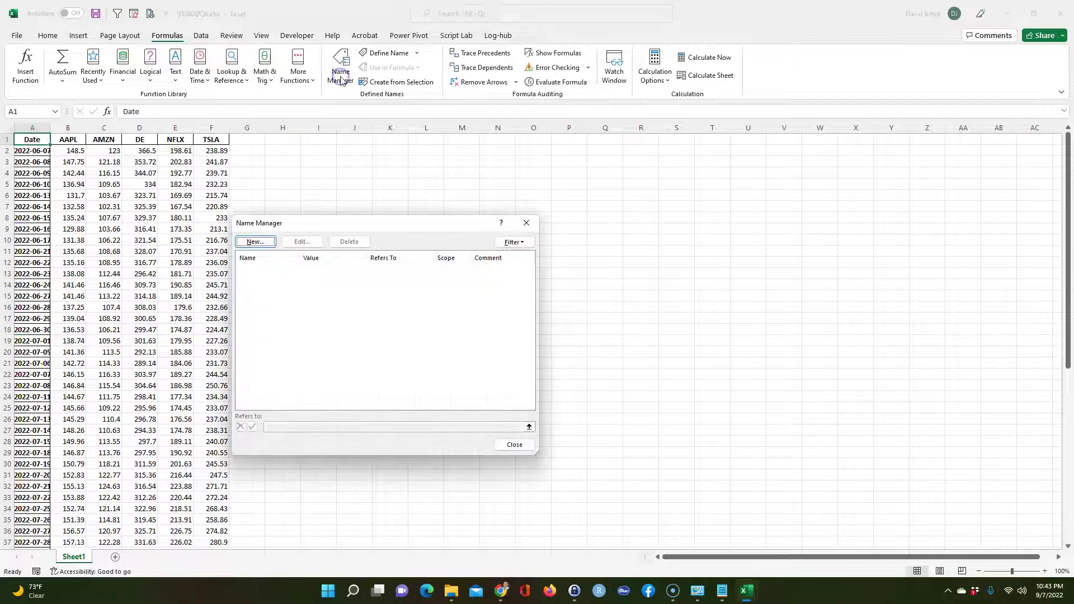
{"action": "left_click", "coordinate": [255, 241]}
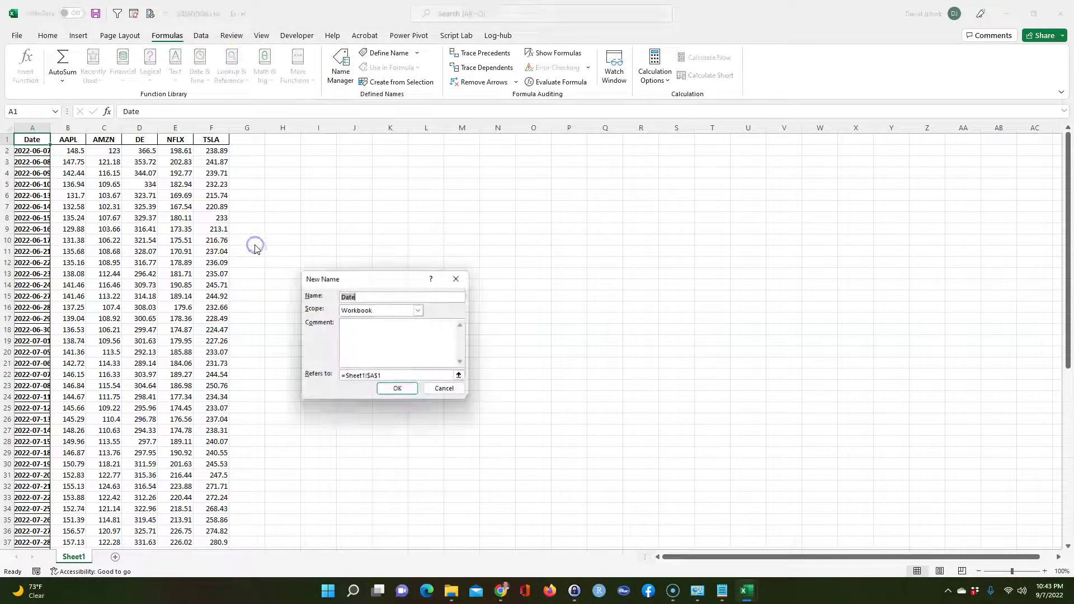
{"action": "left_click", "coordinate": [721, 593]}
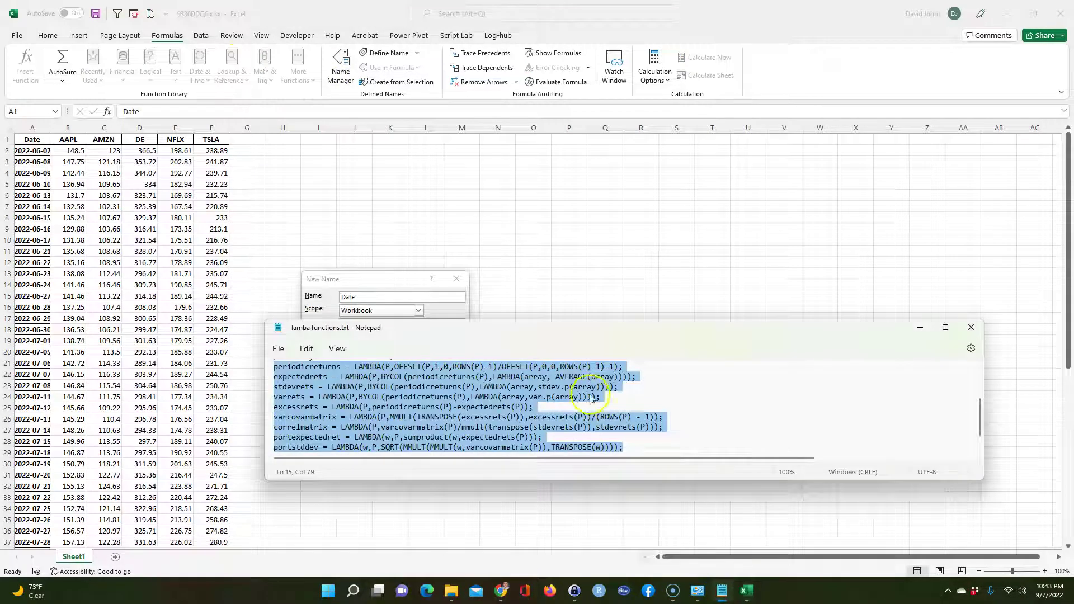
{"action": "left_click_drag", "start_coordinate": [627, 327], "coordinate": [757, 387]}
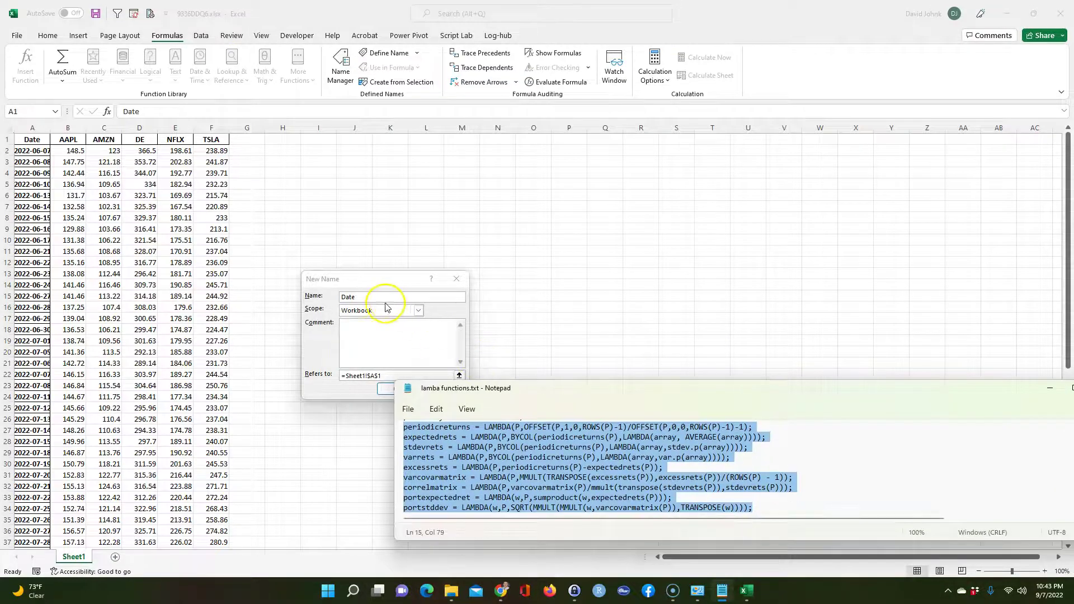
{"action": "left_click", "coordinate": [329, 297]}
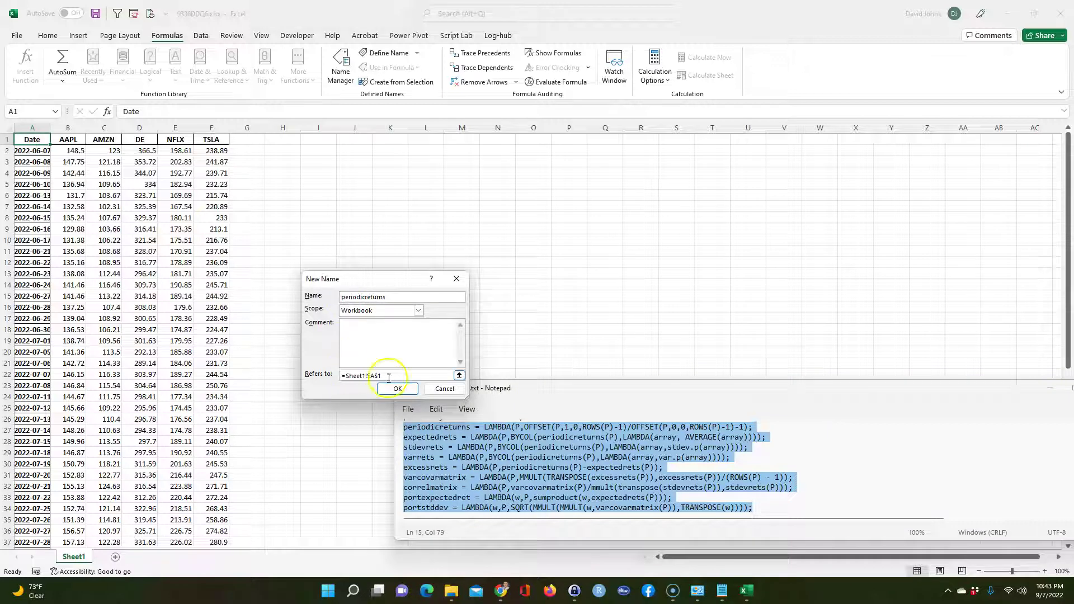
Make periodicreturns refer to = LAMBDA(P,OFFSET(P,1,0,ROWS(P)-1)/OFFSET(P,0,0,ROWS(P)-1)-1), transferred from lamba functions.txt, and save the name.
{"action": "left_click", "coordinate": [480, 430]}
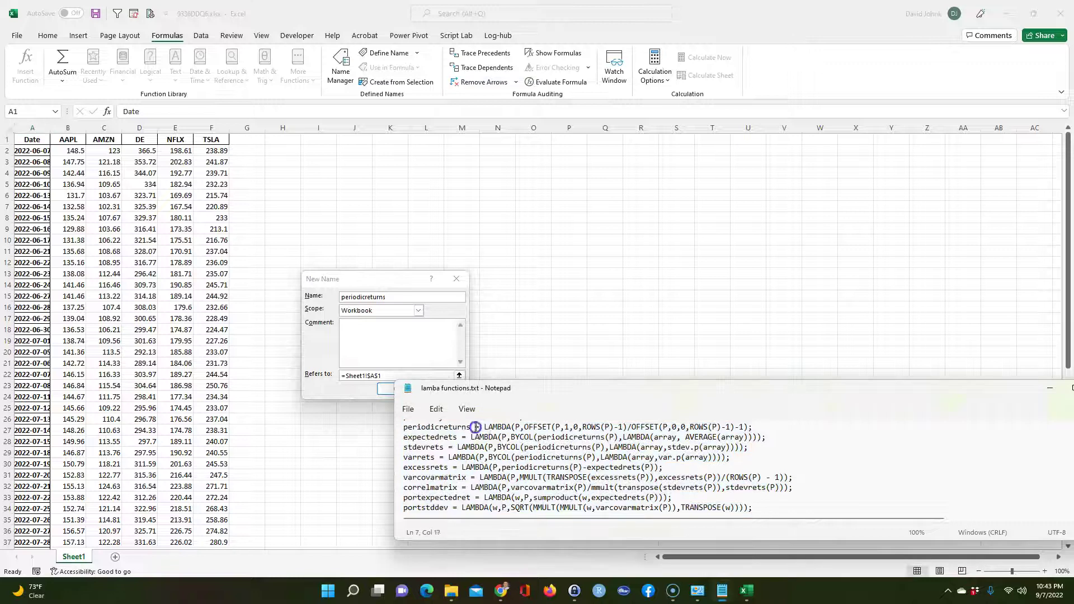
{"action": "left_click_drag", "start_coordinate": [475, 427], "coordinate": [743, 425]}
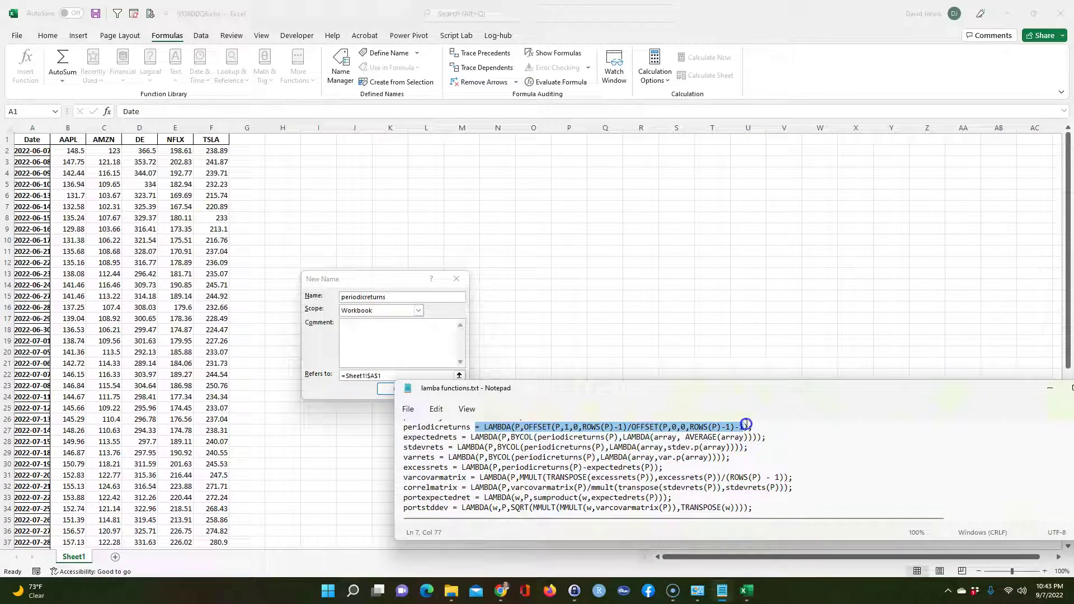
{"action": "right_click", "coordinate": [687, 428]}
{"action": "left_click", "coordinate": [719, 240]}
{"action": "left_click", "coordinate": [382, 376]}
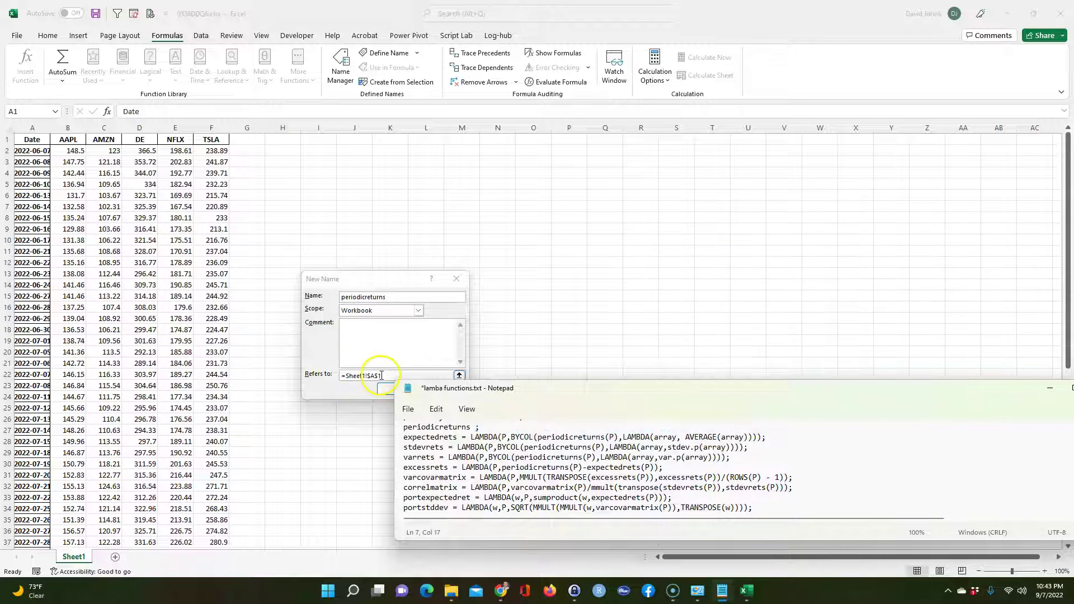
{"action": "left_click", "coordinate": [329, 379]}
{"action": "key", "text": "ctrl+v"}
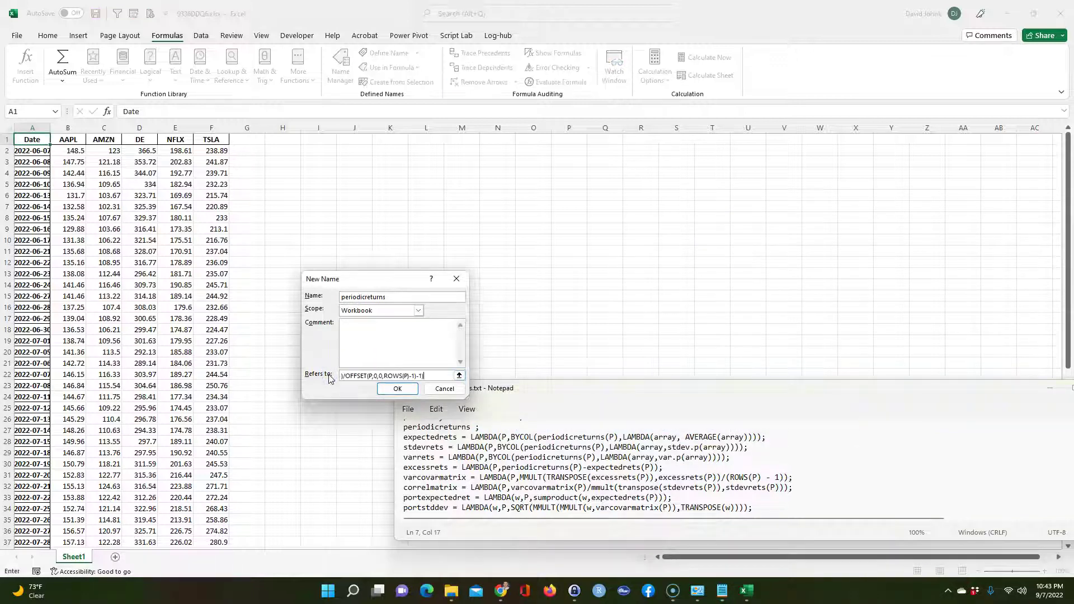
{"action": "left_click", "coordinate": [397, 388]}
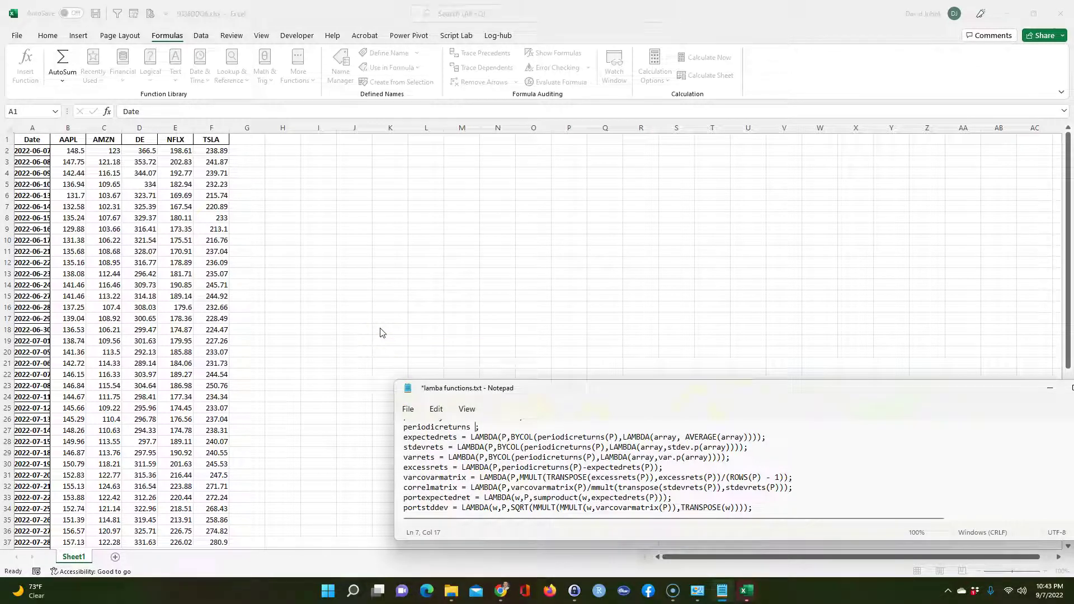
Undo the removal of the periodicreturns formula in lamba functions.txt.
{"action": "left_click", "coordinate": [500, 427]}
{"action": "key", "text": "Left"}
{"action": "key", "text": "Left"}
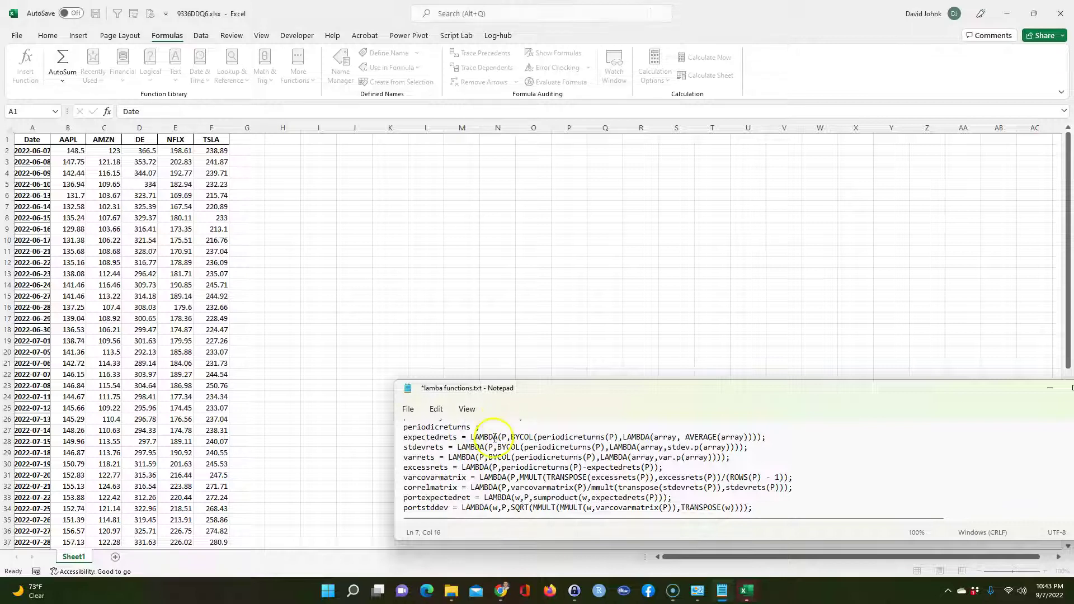
{"action": "left_click", "coordinate": [491, 439]}
{"action": "key", "text": "ctrl+z"}
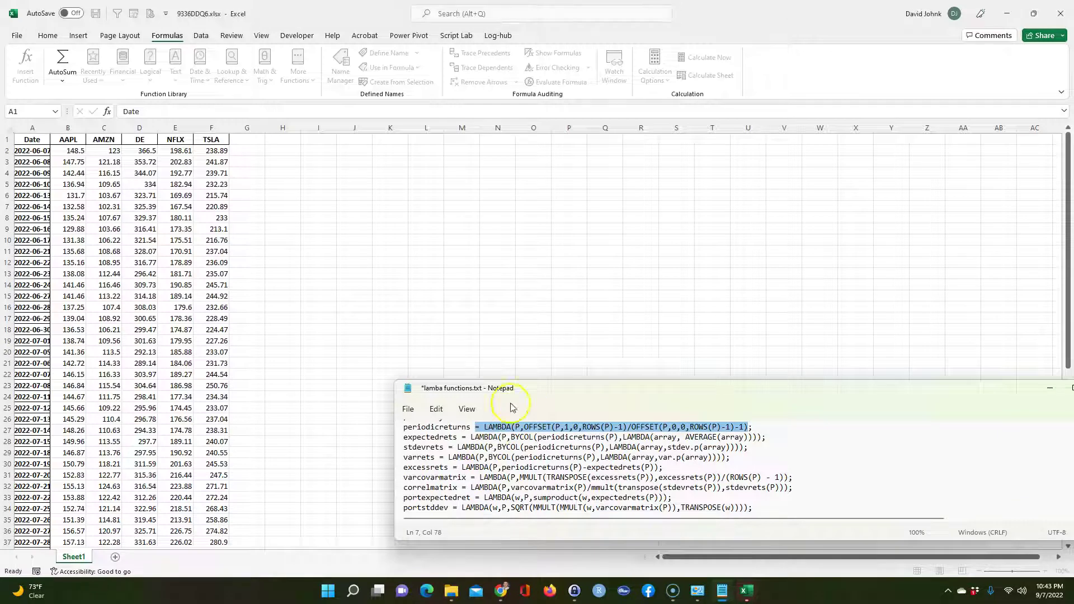
Return to the Excel workbook and check the periodicreturns definition among its defined names.
{"action": "key", "text": "alt+Tab"}
{"action": "key", "text": "ctrl+F3"}
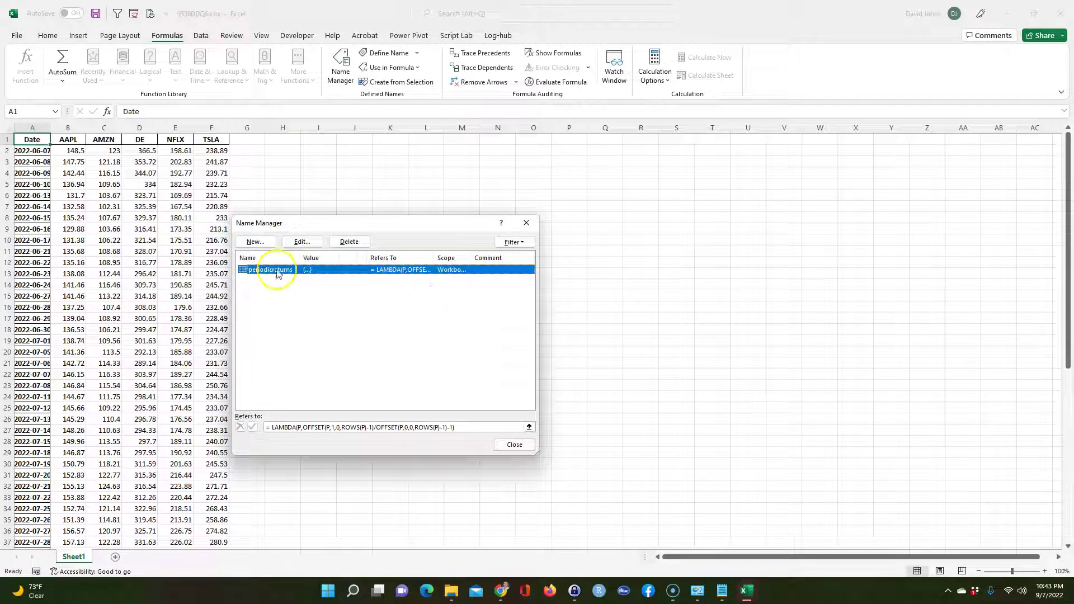
{"action": "left_click", "coordinate": [514, 445]}
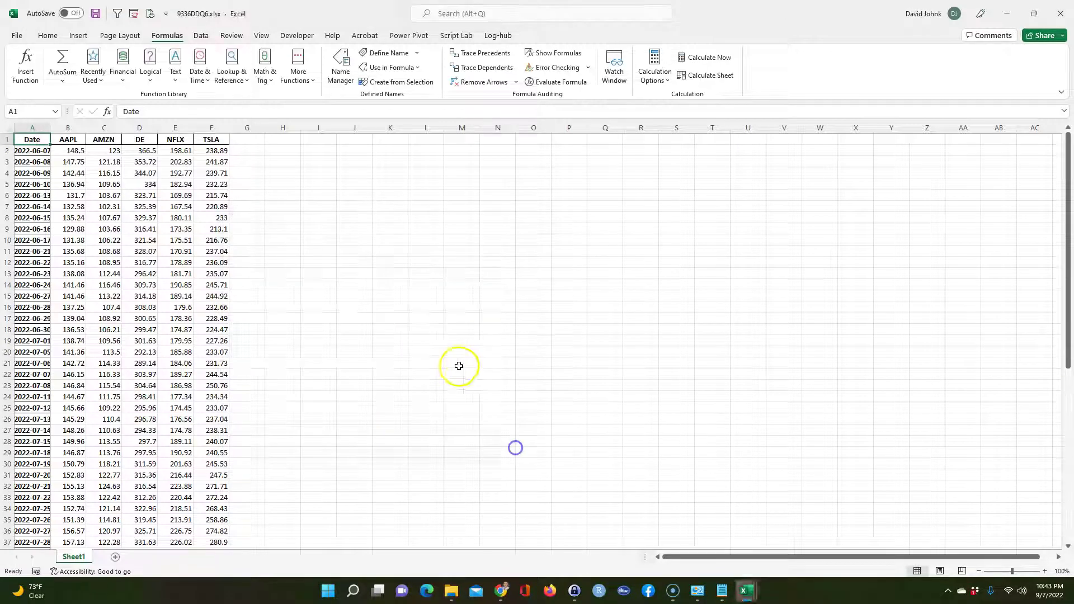
{"action": "left_click", "coordinate": [277, 168]}
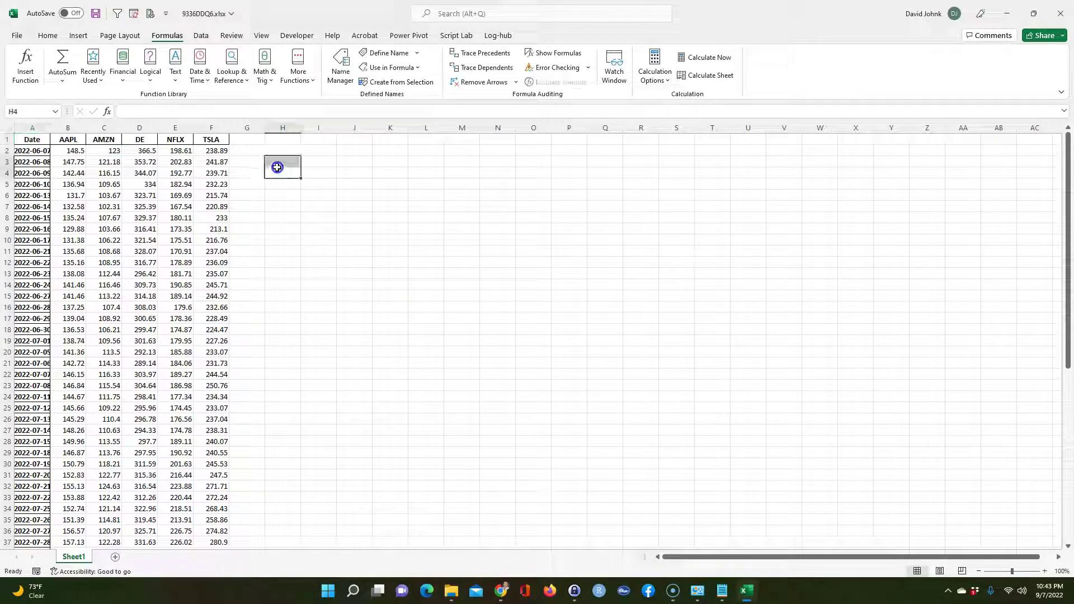
{"action": "left_click", "coordinate": [76, 151]}
{"action": "left_click", "coordinate": [75, 163]}
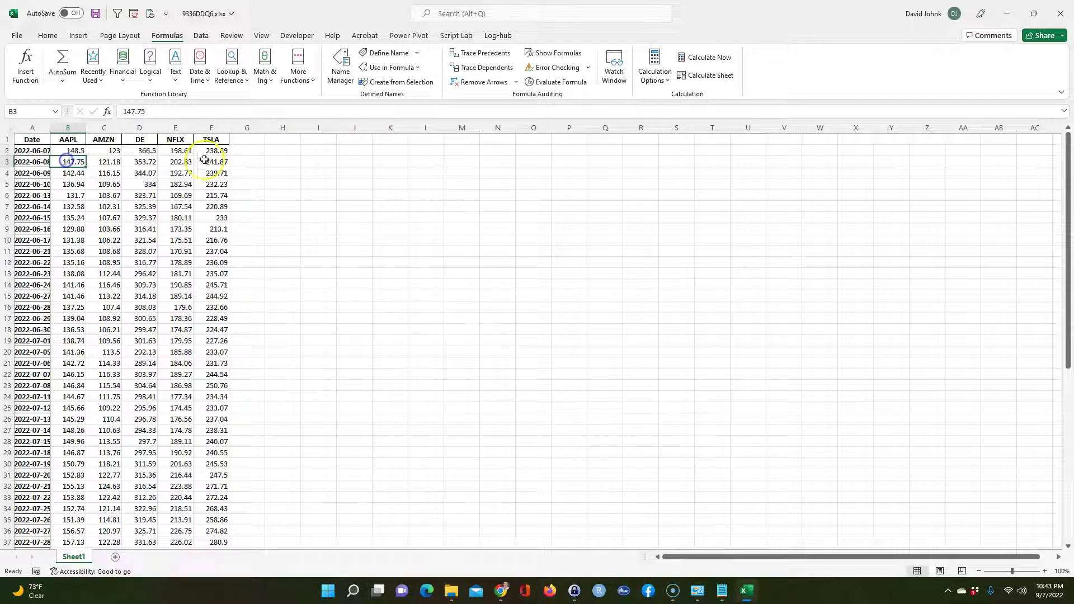
{"action": "left_click", "coordinate": [275, 162]}
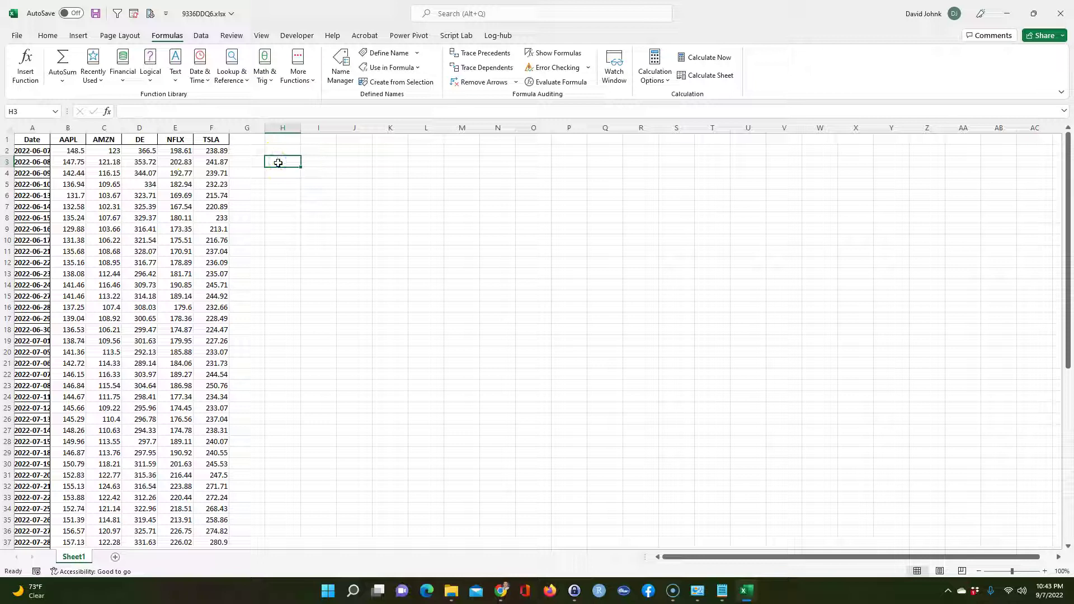
{"action": "type", "text": "=per"}
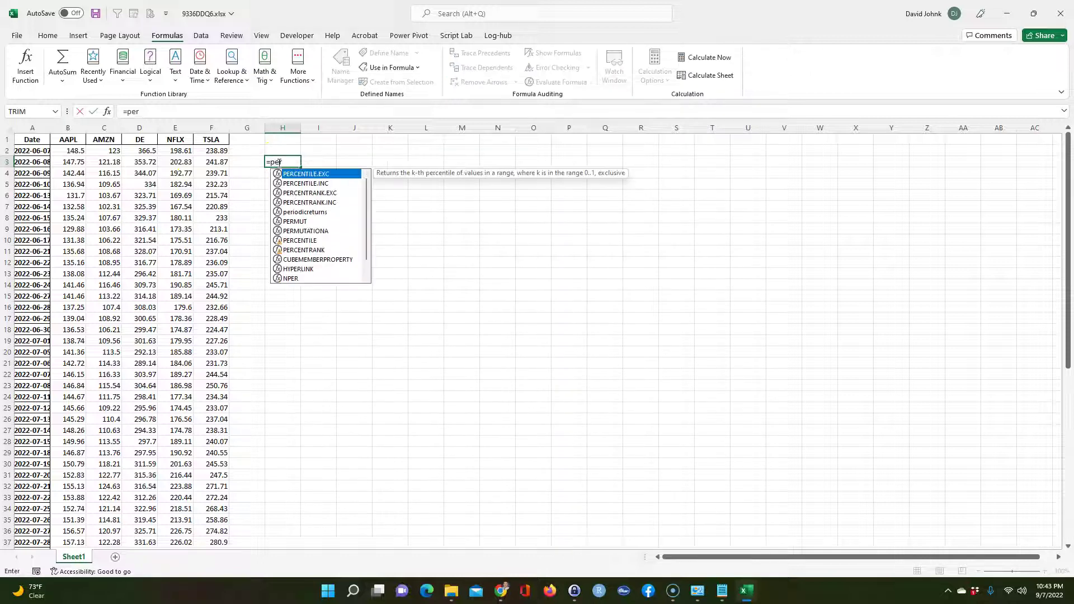
{"action": "double_click", "coordinate": [314, 213]}
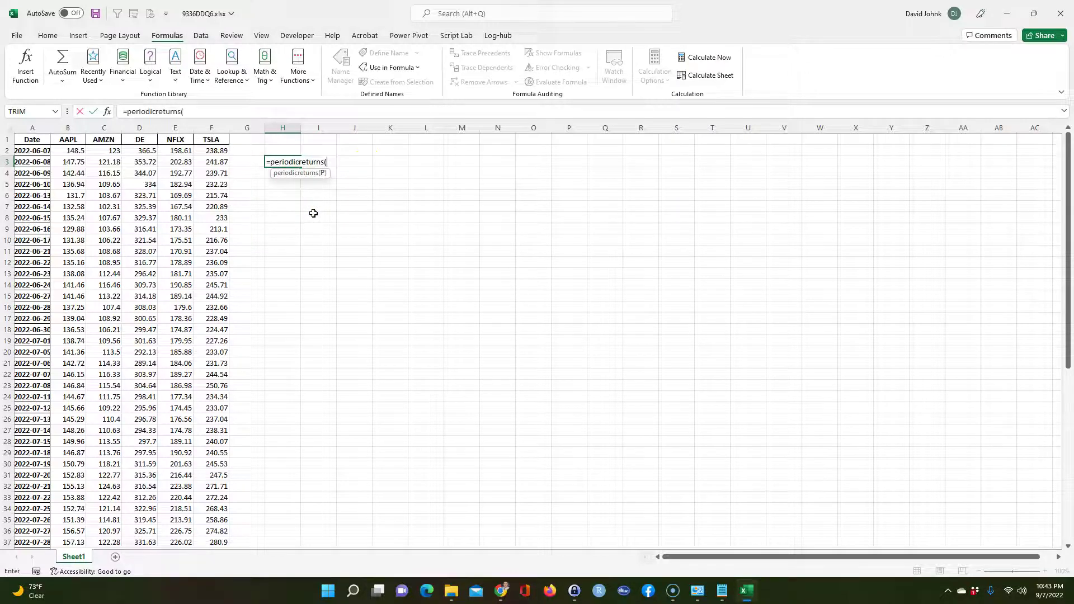
{"action": "scroll", "coordinate": [322, 174], "scroll_direction": "right", "scroll_amount": 2}
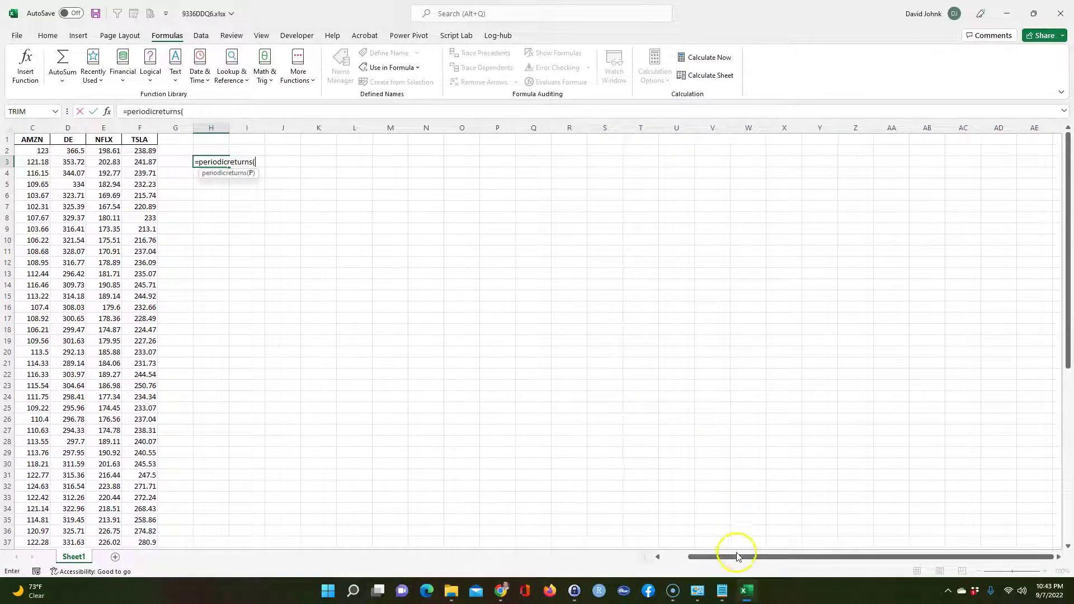
{"action": "left_click", "coordinate": [654, 558]}
{"action": "left_click", "coordinate": [257, 407]}
{"action": "key", "text": "Escape"}
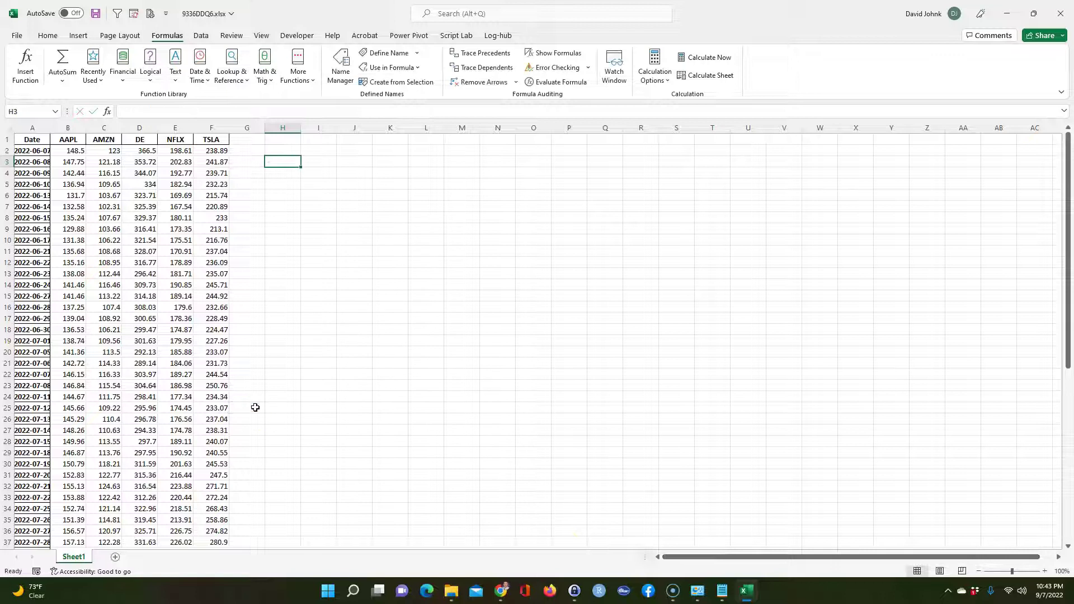
Name the price data range B2:F64, without dates and ticker headers, as P.
{"action": "left_click", "coordinate": [375, 339]}
{"action": "left_click_drag", "start_coordinate": [68, 150], "coordinate": [210, 271]}
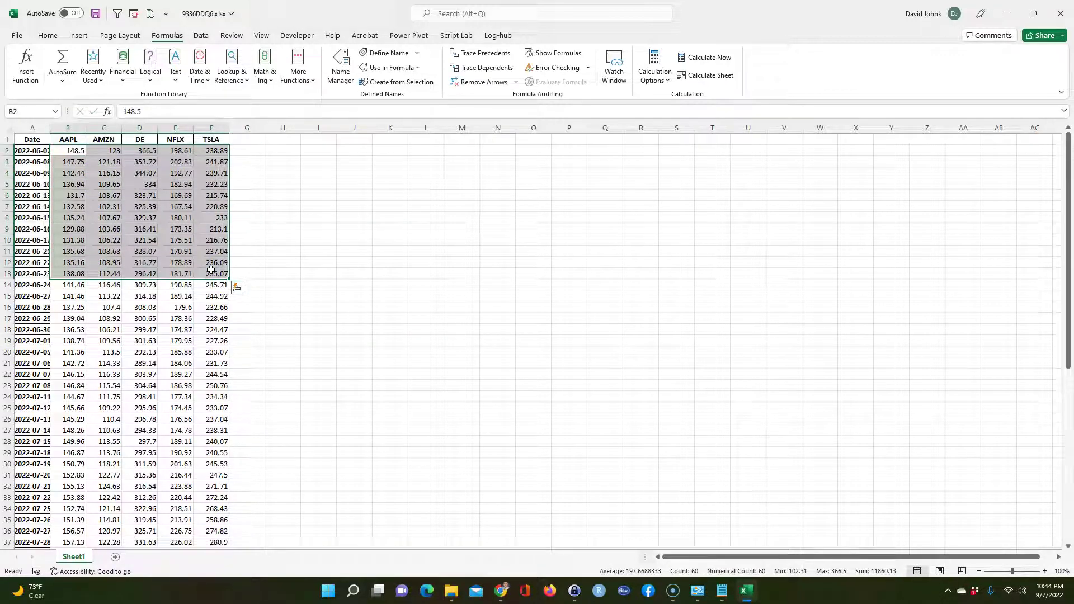
{"action": "key", "text": "ctrl+shift+Down"}
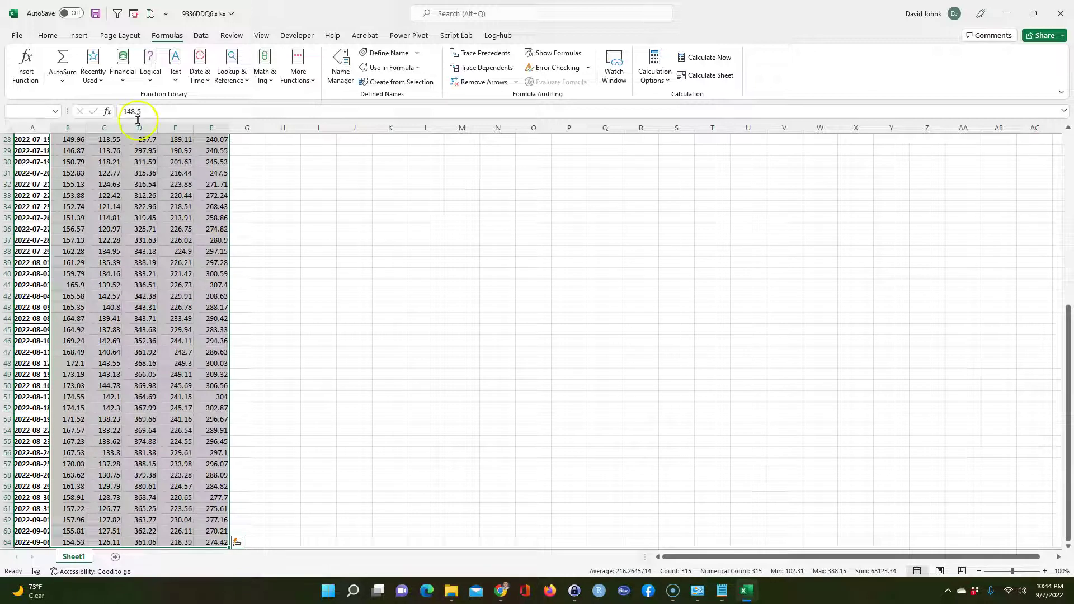
{"action": "left_click", "coordinate": [30, 112]}
{"action": "type", "text": "Prices"}
{"action": "key", "text": "Return"}
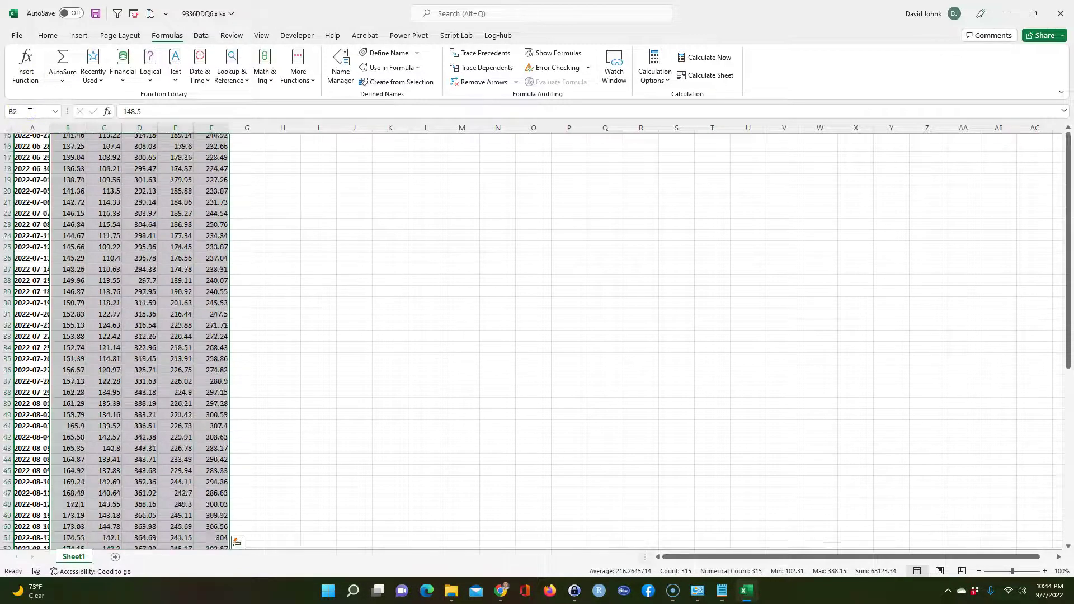
Select the named range P to check which cells it covers.
{"action": "left_click", "coordinate": [259, 235]}
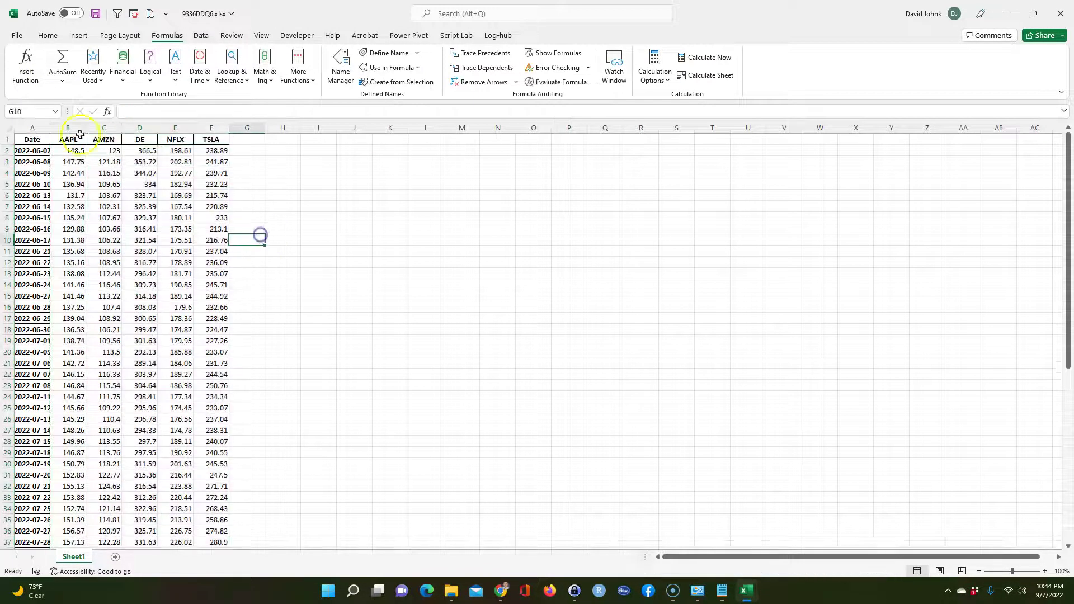
{"action": "left_click", "coordinate": [55, 111]}
{"action": "left_click", "coordinate": [23, 124]}
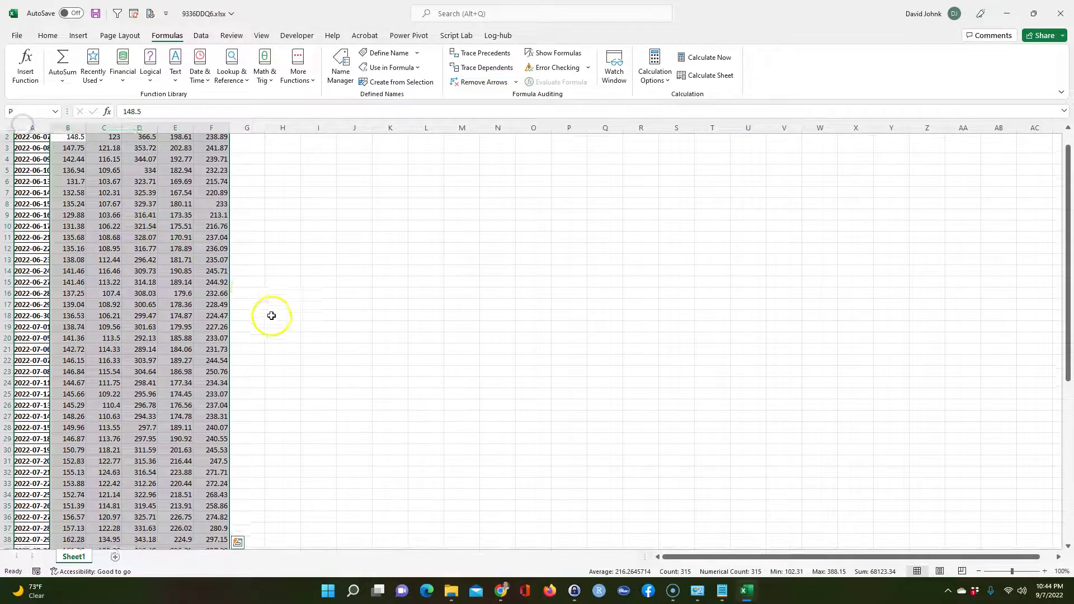
{"action": "scroll", "coordinate": [271, 321], "scroll_direction": "down", "scroll_amount": 5}
{"action": "scroll", "coordinate": [271, 329], "scroll_direction": "up", "scroll_amount": 3}
{"action": "scroll", "coordinate": [271, 329], "scroll_direction": "up", "scroll_amount": 2}
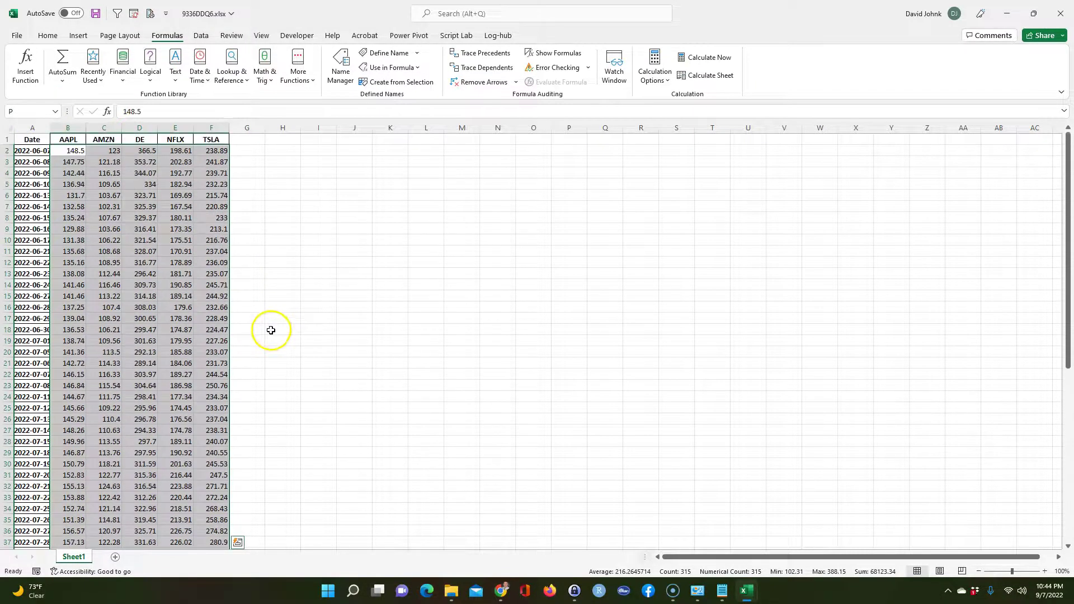
Enter the formula =periodicreturns(P) in cell H3.
{"action": "left_click", "coordinate": [276, 240]}
{"action": "left_click", "coordinate": [283, 163]}
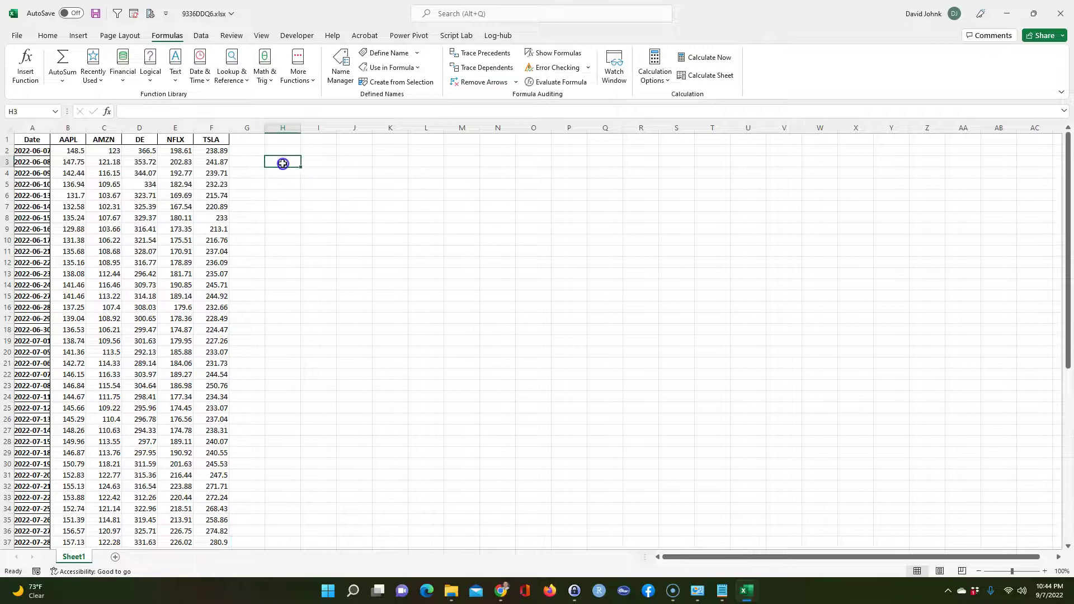
{"action": "type", "text": "=per"}
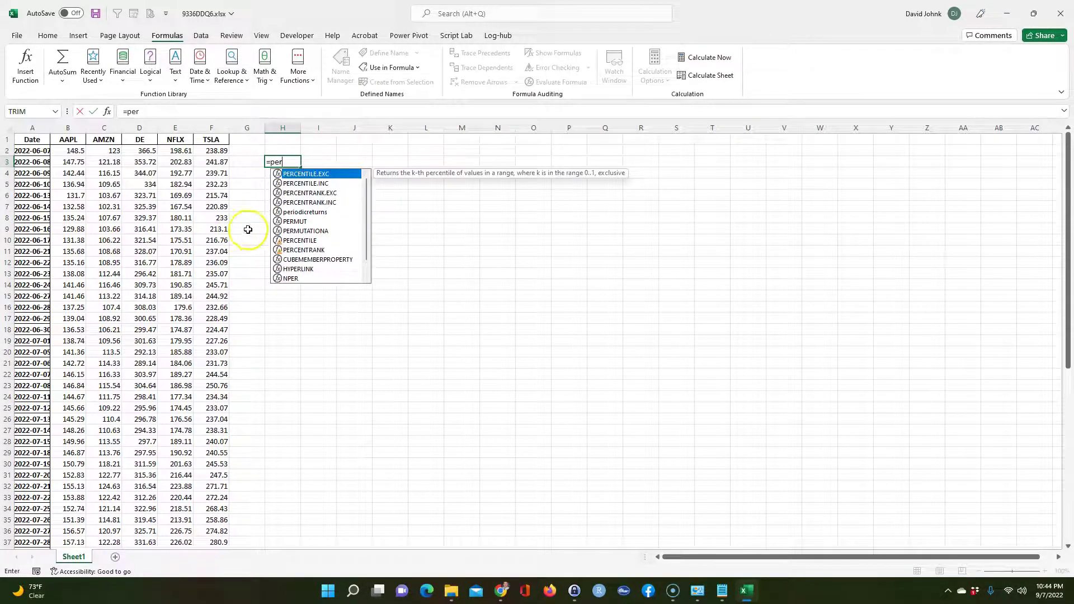
{"action": "double_click", "coordinate": [311, 211]}
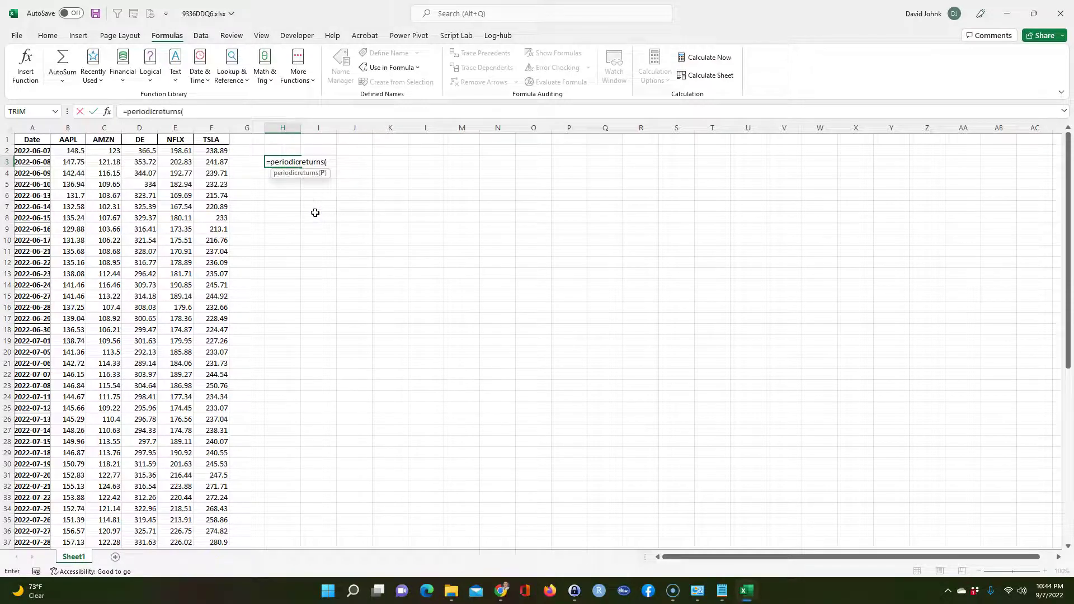
{"action": "type", "text": "P"}
{"action": "key", "text": "Return"}
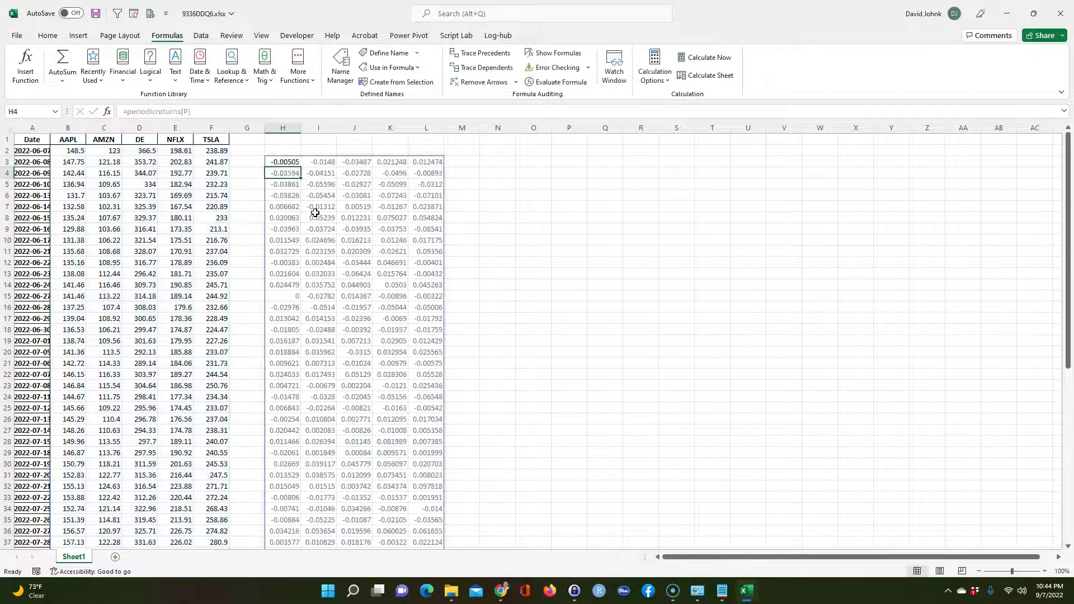
Format columns H to L as percentages with four decimal places.
{"action": "left_click_drag", "start_coordinate": [282, 127], "coordinate": [420, 134]}
{"action": "left_click", "coordinate": [55, 39]}
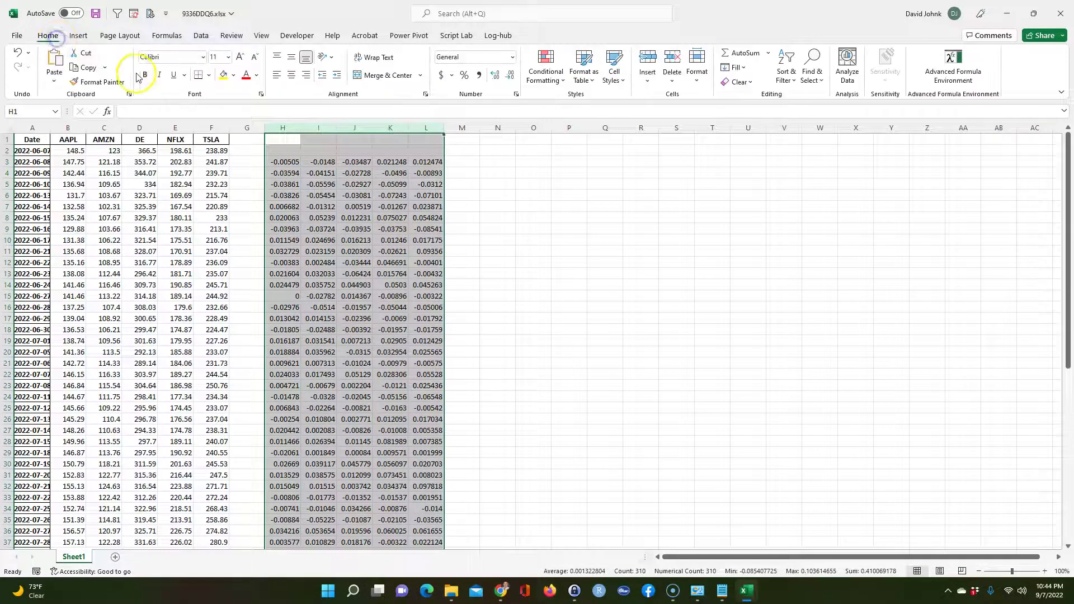
{"action": "left_click", "coordinate": [465, 73]}
{"action": "left_click", "coordinate": [495, 74]}
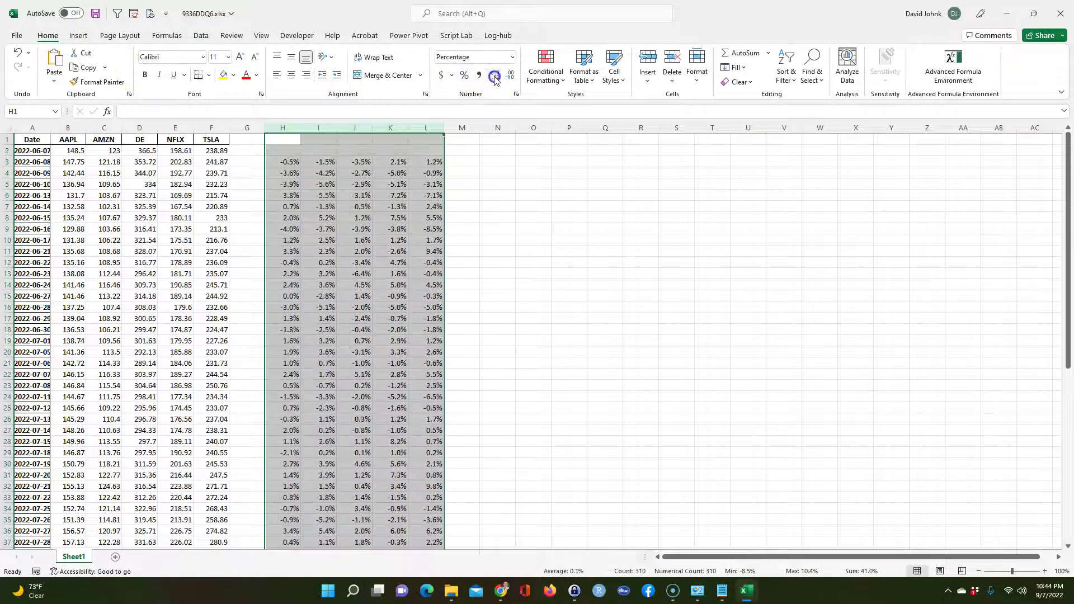
{"action": "left_click", "coordinate": [494, 74]}
{"action": "left_click", "coordinate": [494, 74]}
{"action": "left_click", "coordinate": [494, 75]}
{"action": "left_click", "coordinate": [395, 253]}
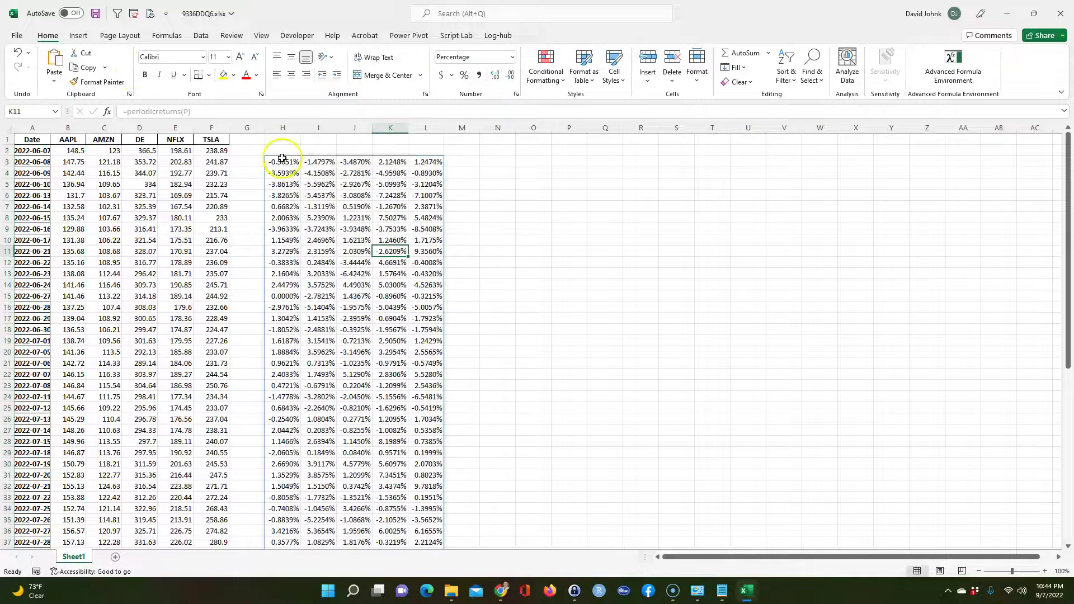
Link H2 to the AAPL header in B1 and fill the formula across to L2 for the other tickers.
{"action": "left_click", "coordinate": [280, 149]}
{"action": "type", "text": "="}
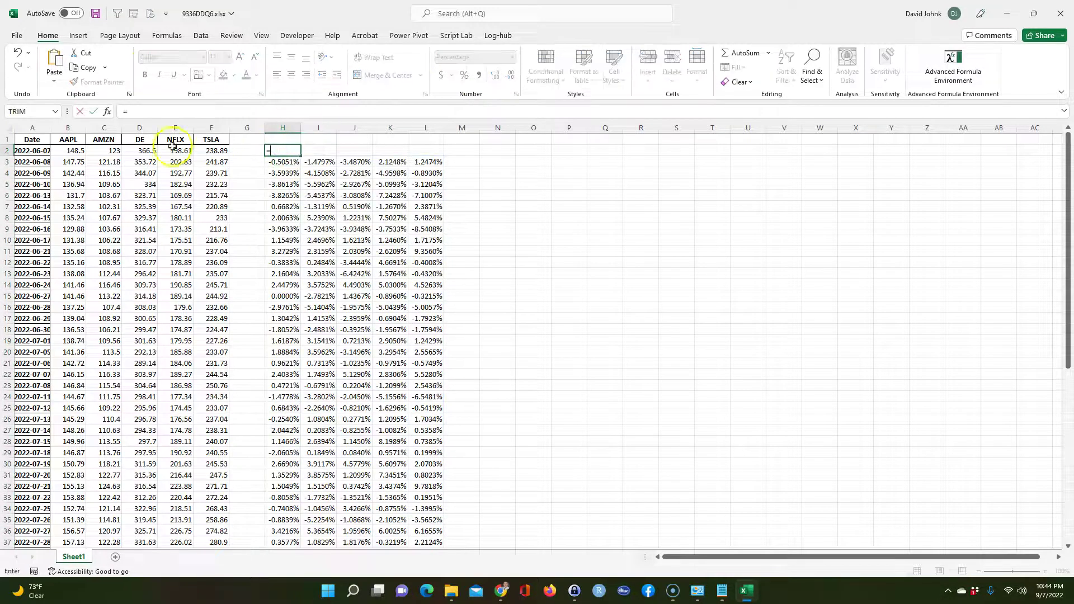
{"action": "left_click", "coordinate": [81, 141]}
{"action": "key", "text": "Return"}
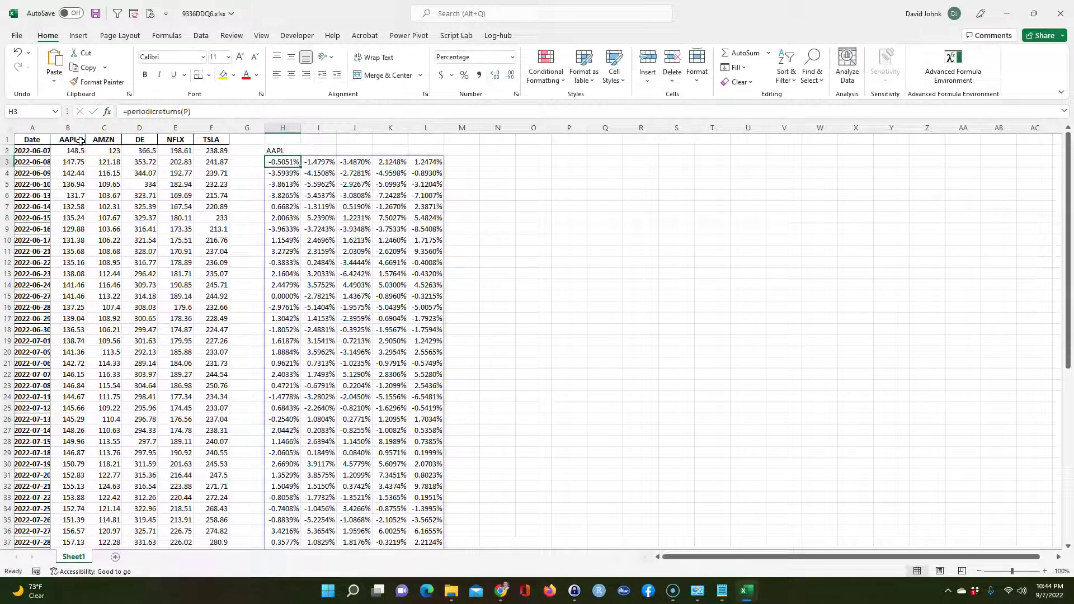
{"action": "left_click", "coordinate": [285, 150]}
{"action": "left_click_drag", "start_coordinate": [301, 156], "coordinate": [440, 151]}
Compare the first AAPL prices in column B with the corresponding periodic returns in column H.
{"action": "left_click", "coordinate": [71, 162]}
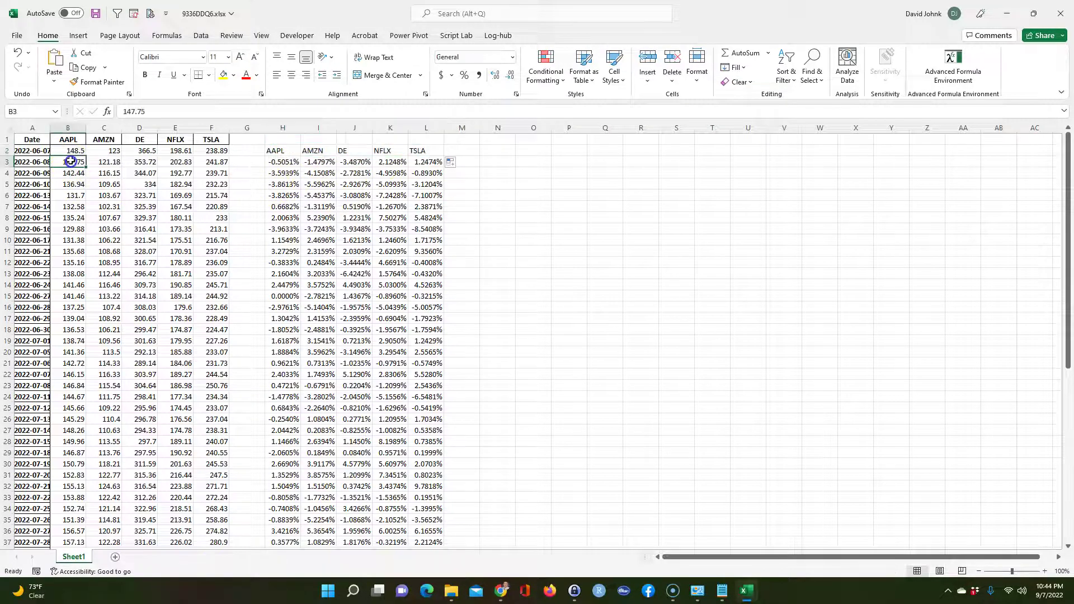
{"action": "left_click", "coordinate": [71, 149]}
{"action": "left_click", "coordinate": [73, 162]}
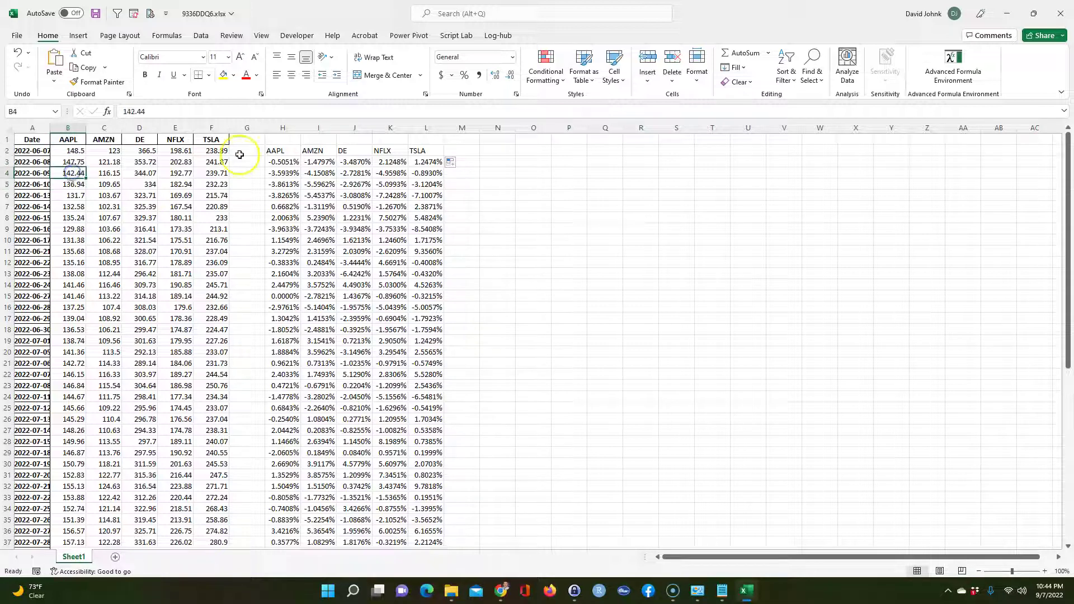
{"action": "left_click", "coordinate": [284, 161]}
{"action": "left_click", "coordinate": [284, 174]}
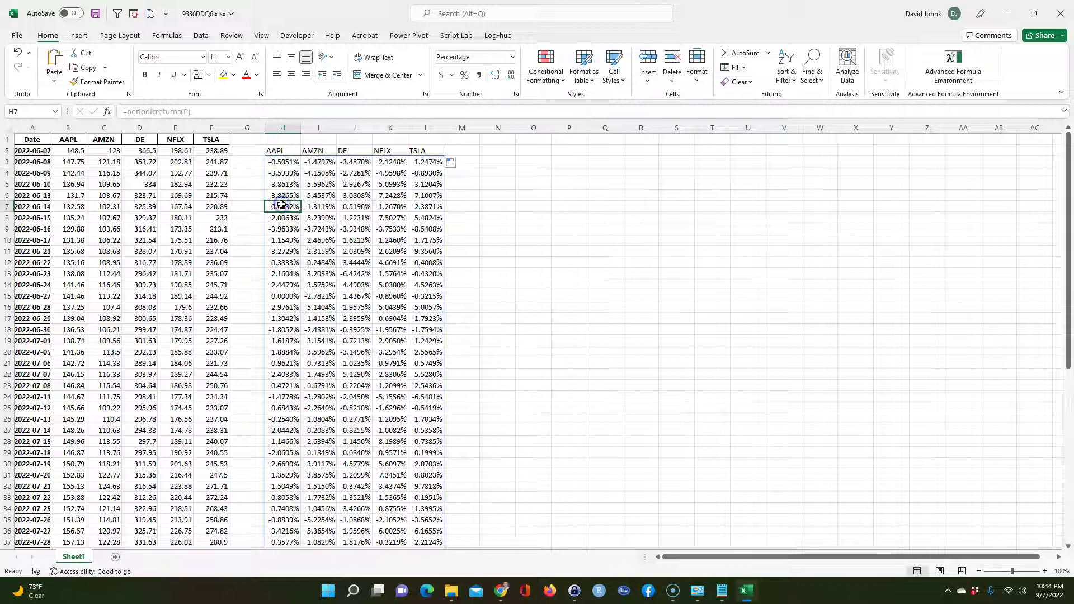
Switch to lamba functions.txt in Notepad and review the remaining LAMBDA definitions.
{"action": "left_click", "coordinate": [537, 234]}
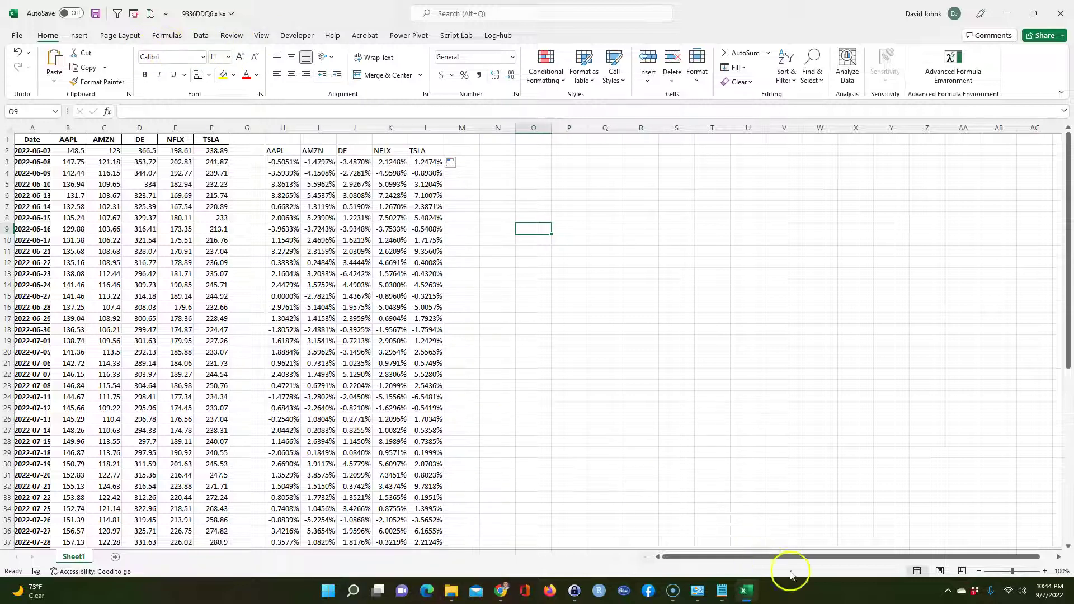
{"action": "left_click", "coordinate": [722, 590]}
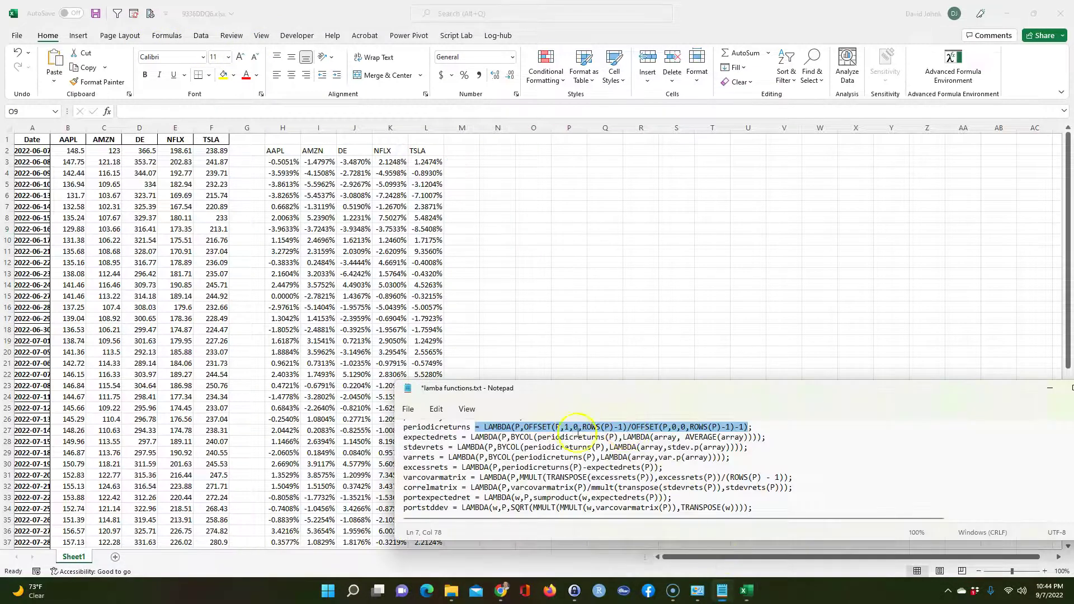
{"action": "left_click", "coordinate": [796, 460]}
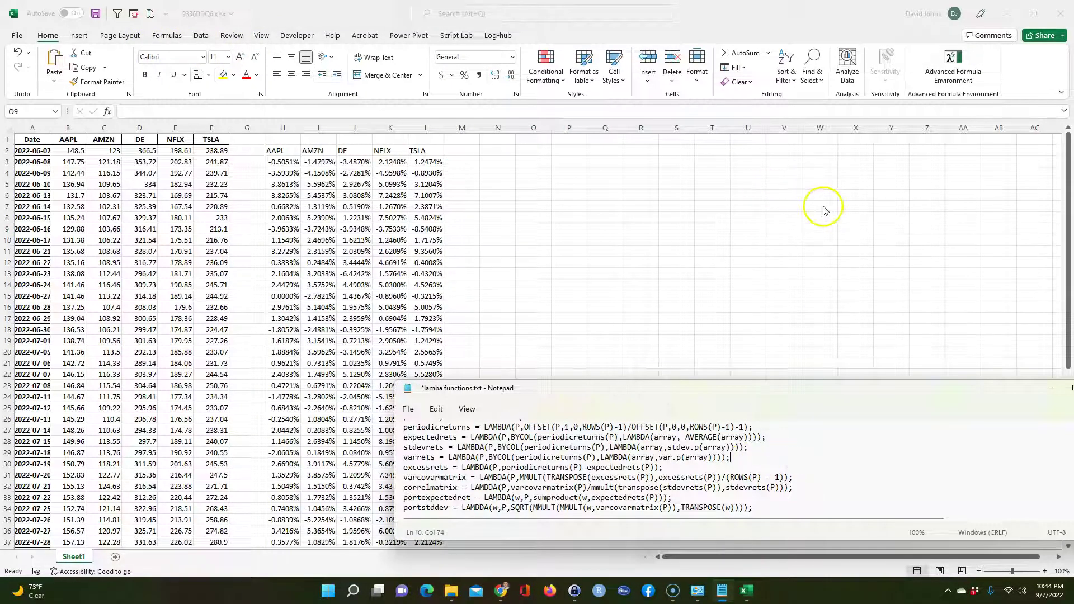
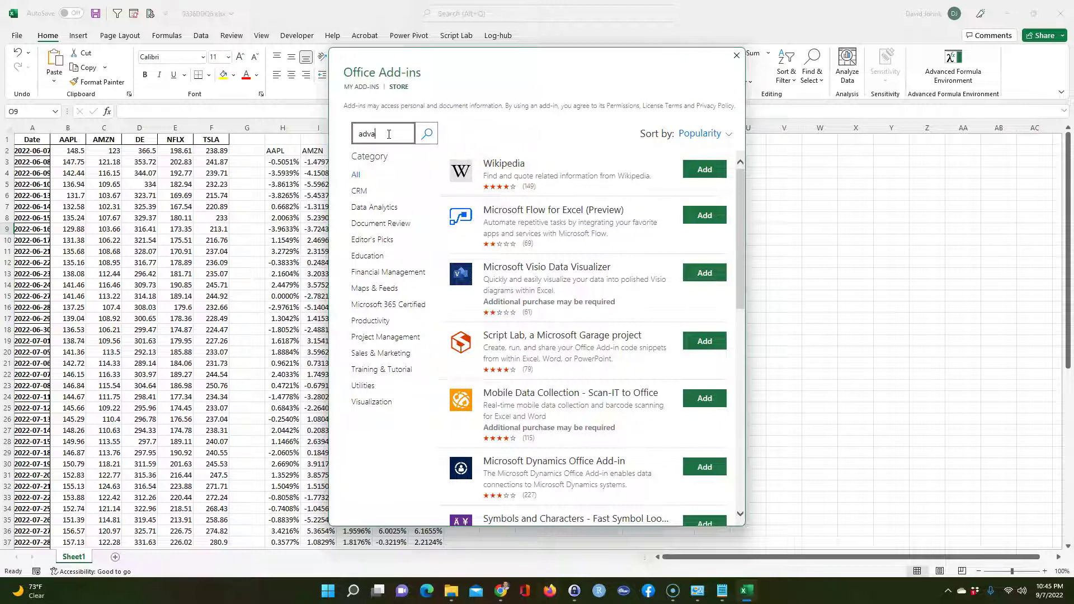
Search the Office Add-ins store for "advanced", view the Advanced formula environment details, and close the store.
{"action": "type", "text": "d"}
{"action": "key", "text": "Return"}
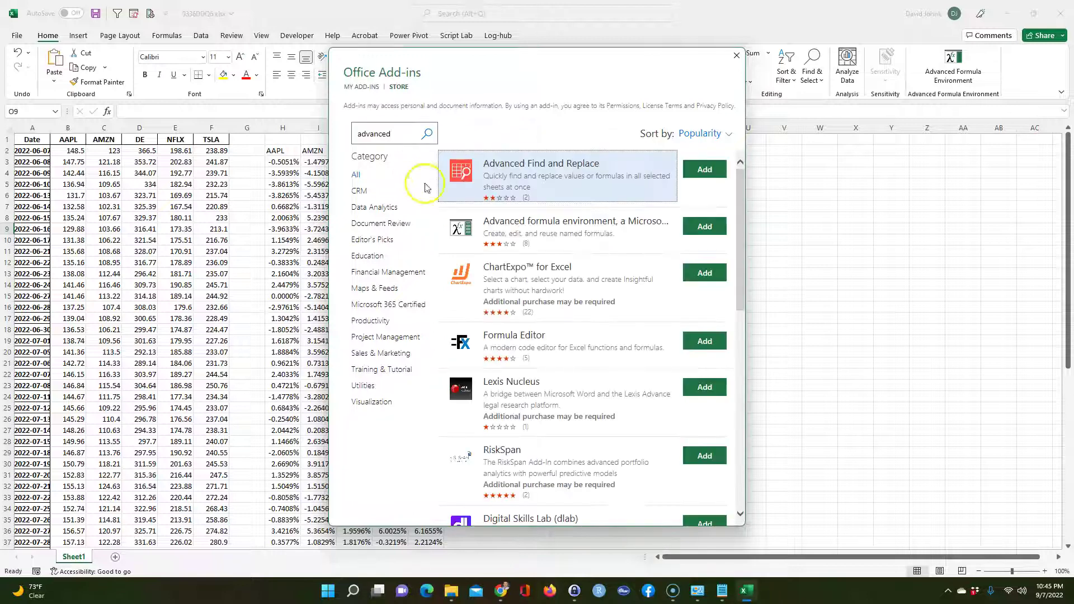
{"action": "left_click", "coordinate": [574, 241]}
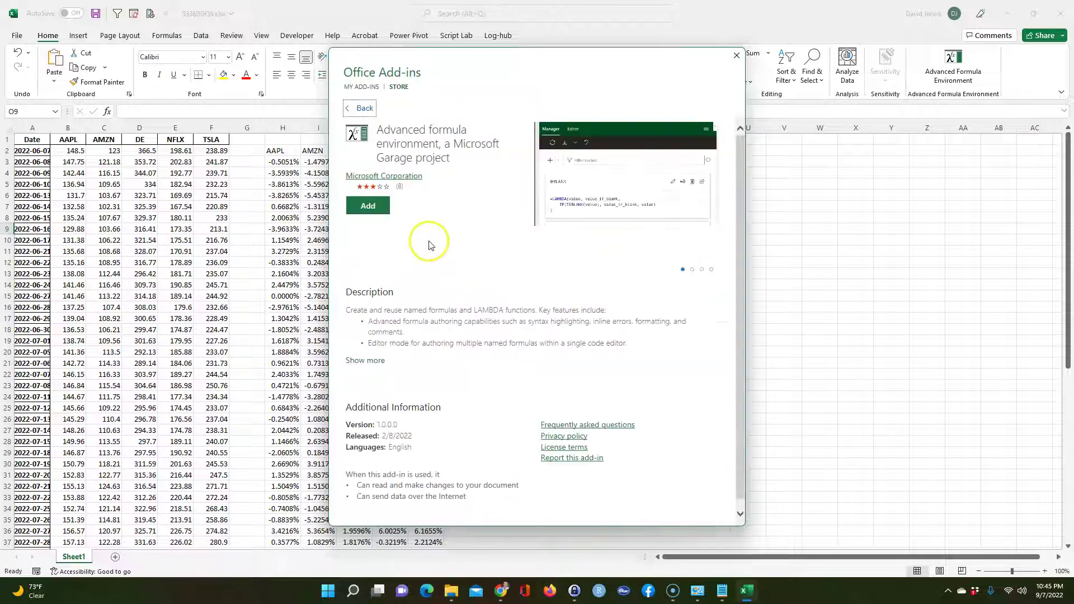
{"action": "left_click", "coordinate": [736, 56]}
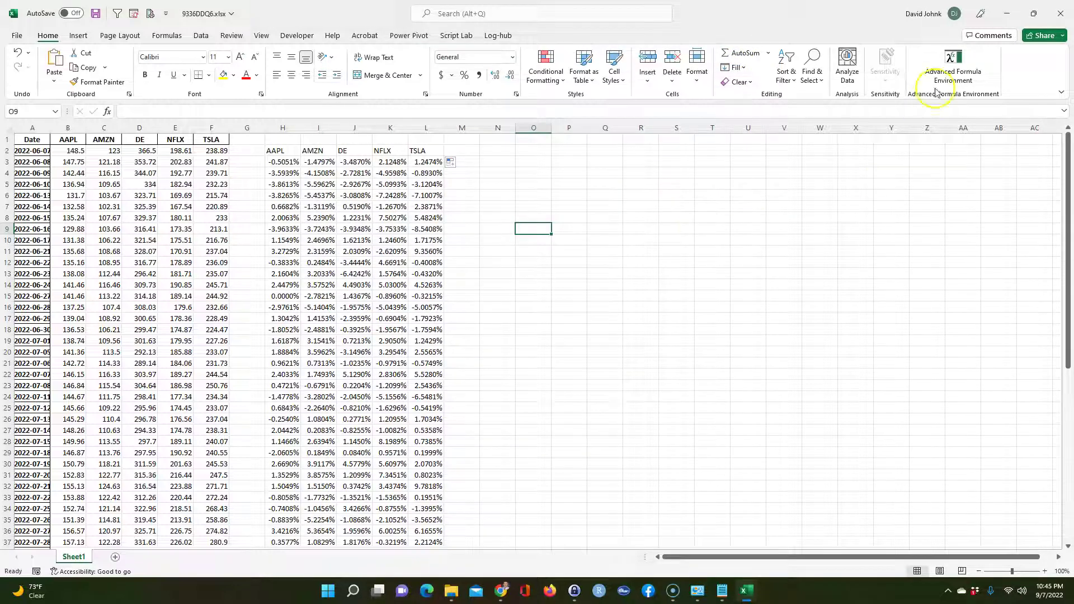
Open the Advanced Formula Environment add-in in the workbook.
{"action": "left_click", "coordinate": [952, 64]}
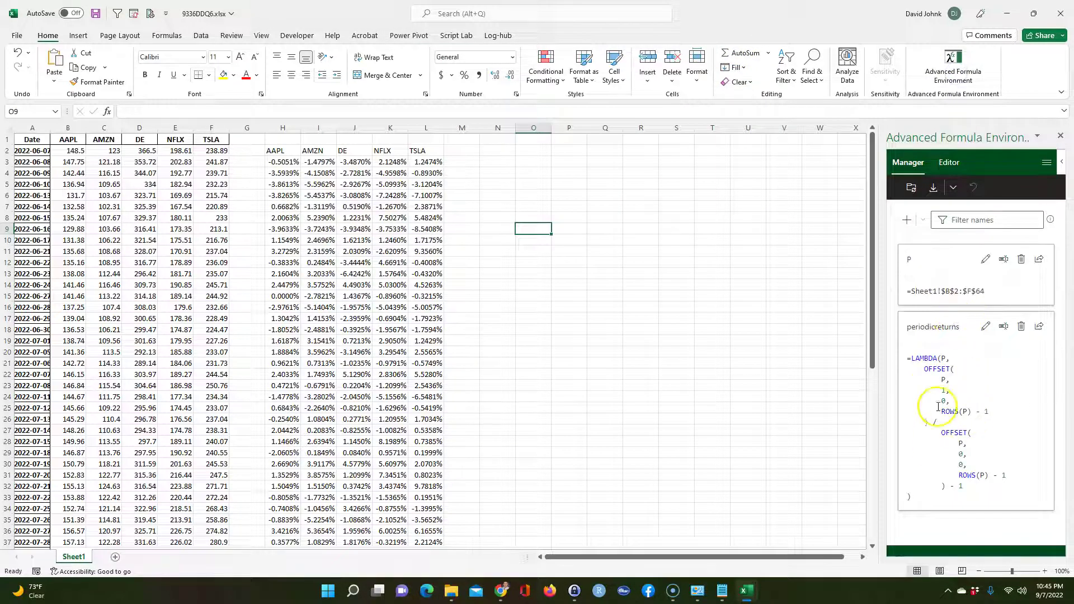
Delete the periodicreturns name in the Advanced Formula Environment, sync it to the workbook, and check the Name Manager.
{"action": "left_click", "coordinate": [1021, 327]}
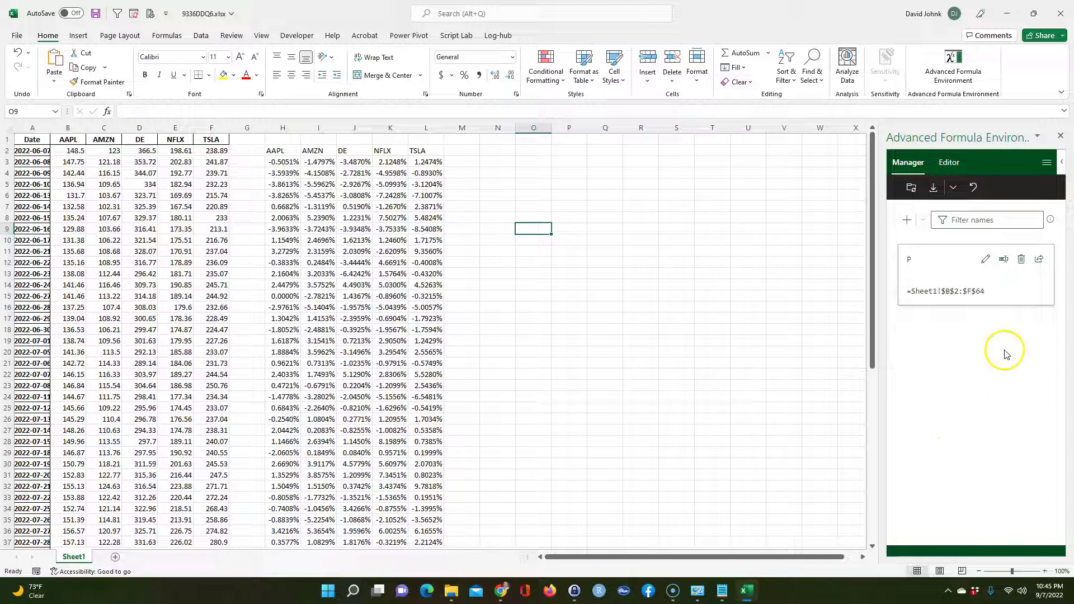
{"action": "left_click", "coordinate": [911, 188]}
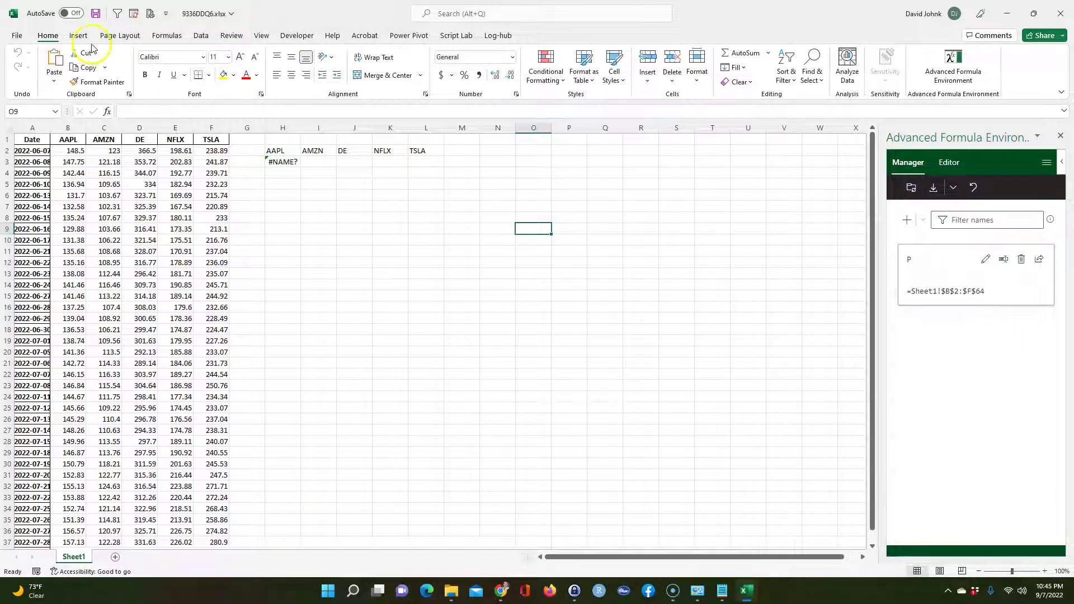
{"action": "left_click", "coordinate": [166, 37]}
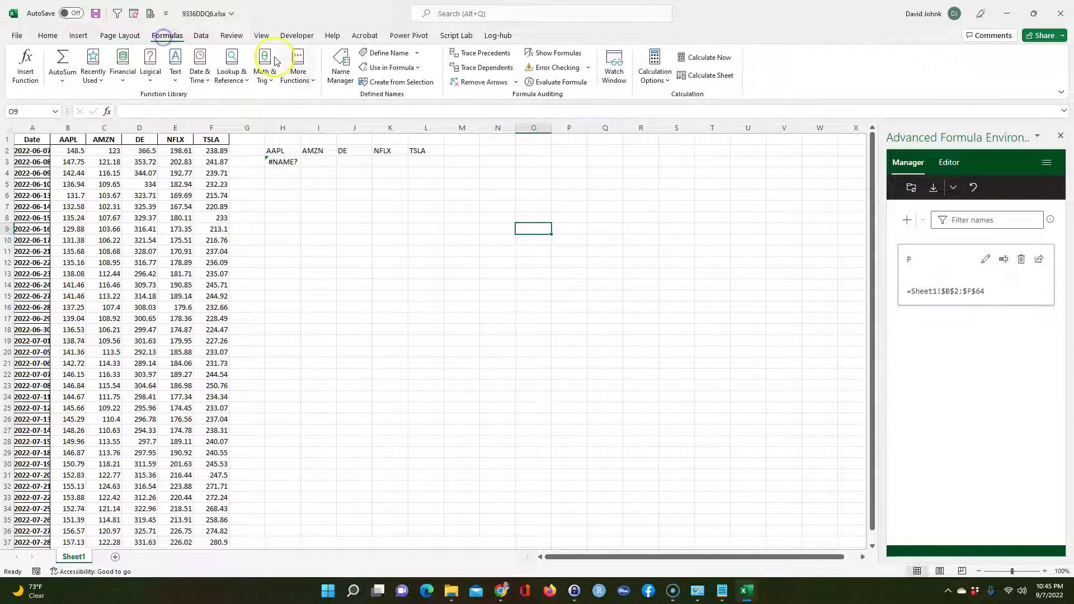
{"action": "left_click", "coordinate": [340, 67]}
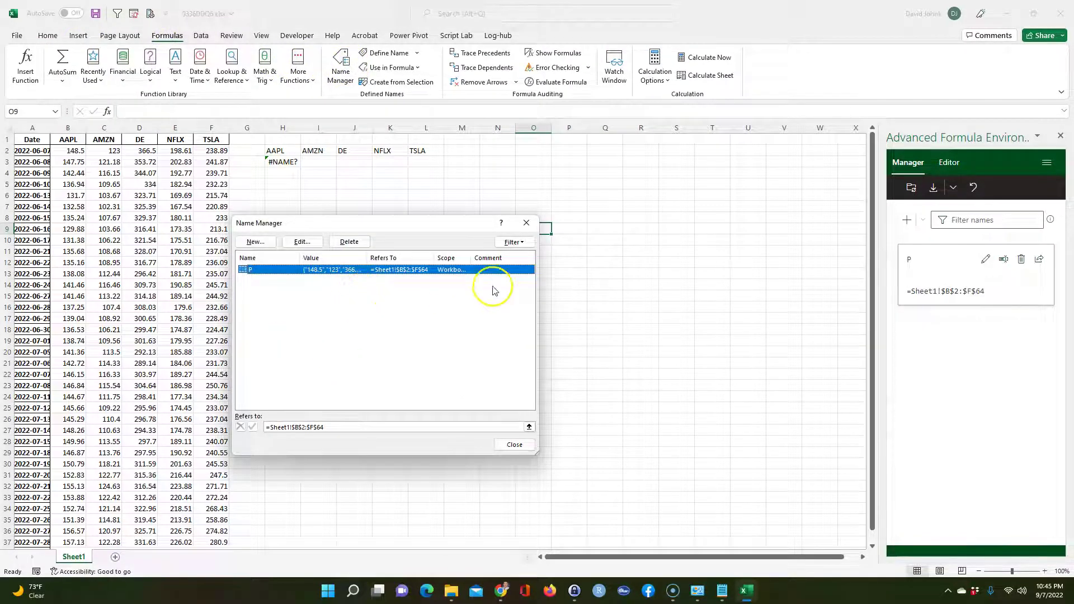
{"action": "left_click", "coordinate": [534, 225]}
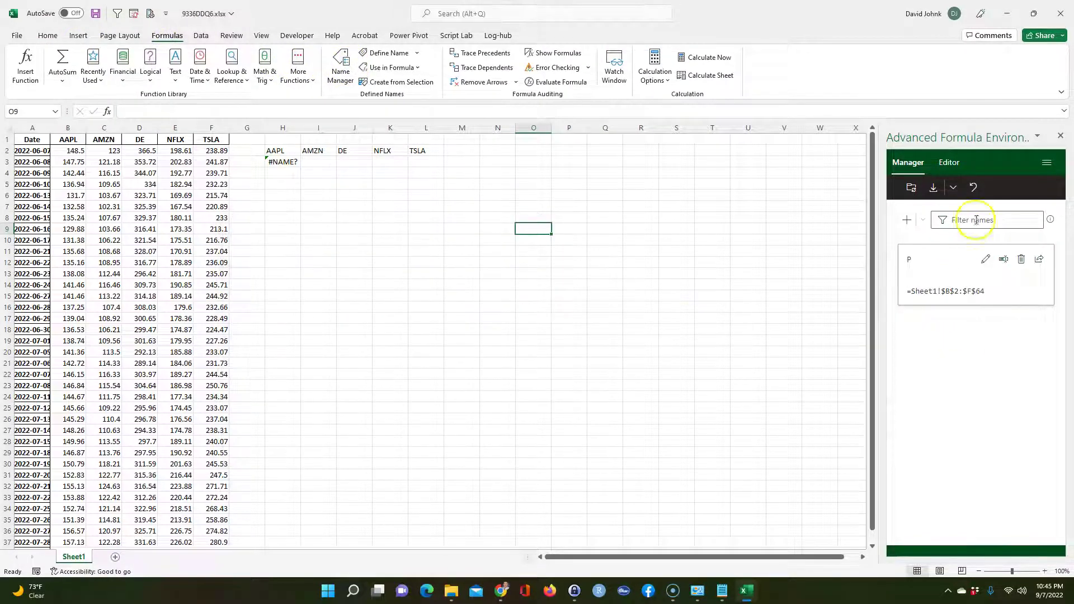
Import the LAMBDA definitions from periodicreturns through portstddev in lamba functions.txt into the Advanced Formula Environment as a text snippet.
{"action": "left_click", "coordinate": [954, 189]}
{"action": "left_click", "coordinate": [960, 236]}
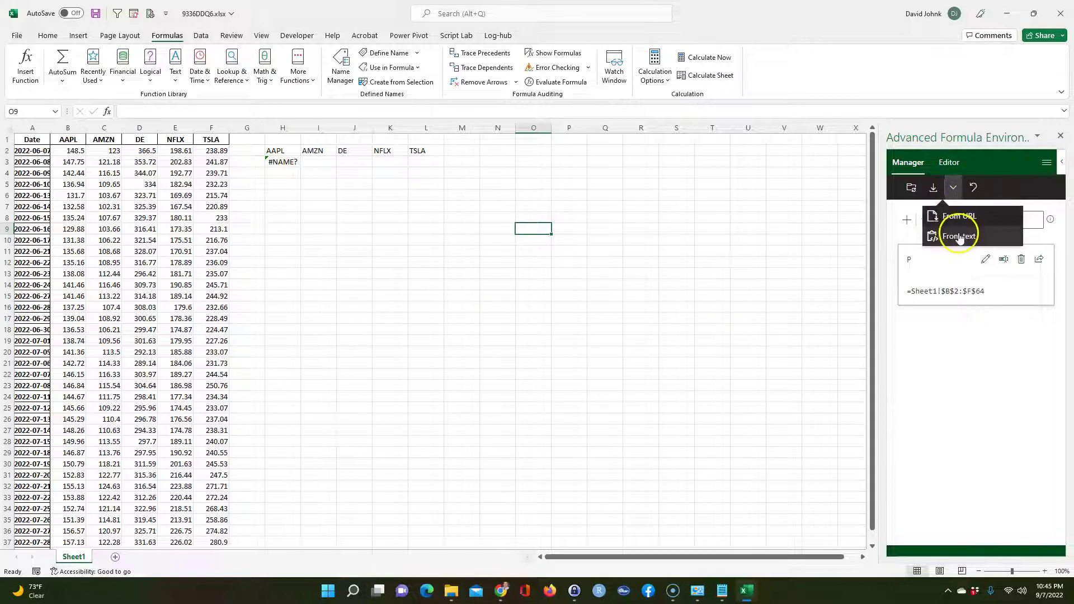
{"action": "left_click", "coordinate": [721, 590]}
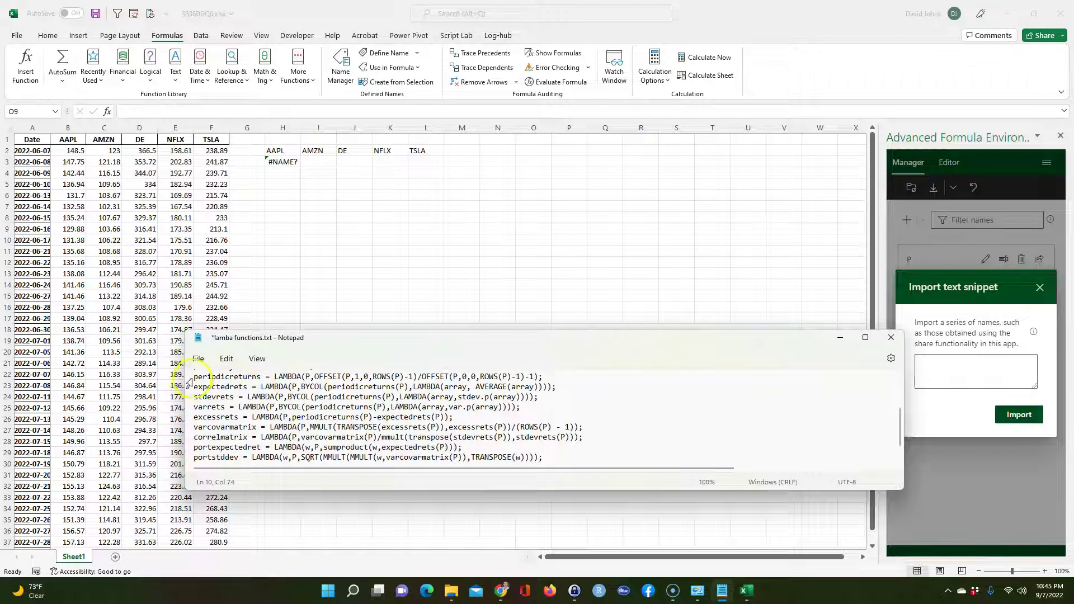
{"action": "left_click_drag", "start_coordinate": [196, 376], "coordinate": [590, 456]}
{"action": "right_click", "coordinate": [387, 426]}
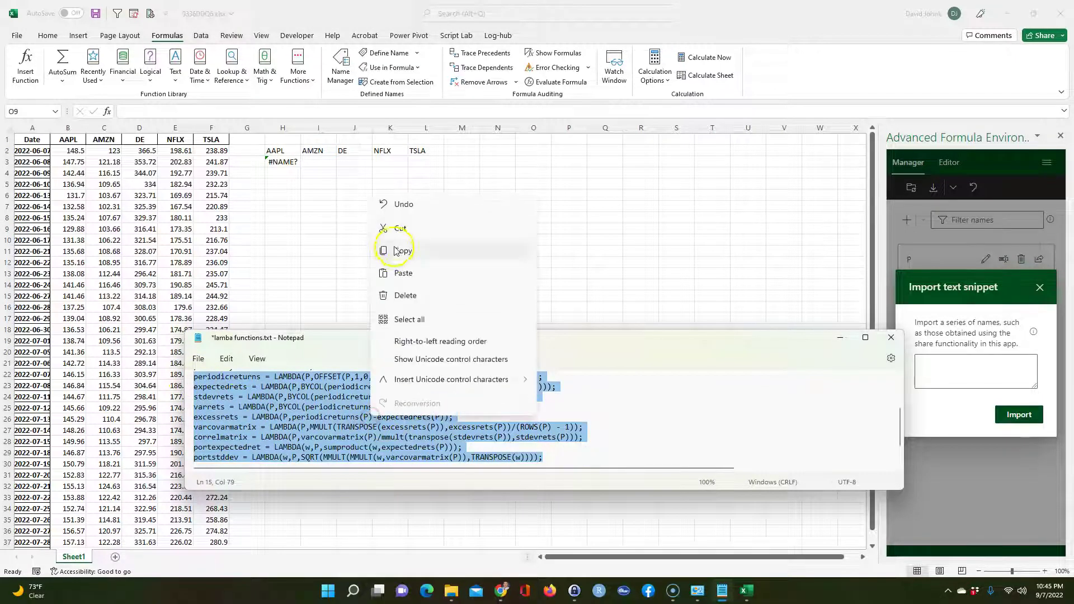
{"action": "left_click", "coordinate": [405, 250]}
{"action": "left_click", "coordinate": [938, 358]}
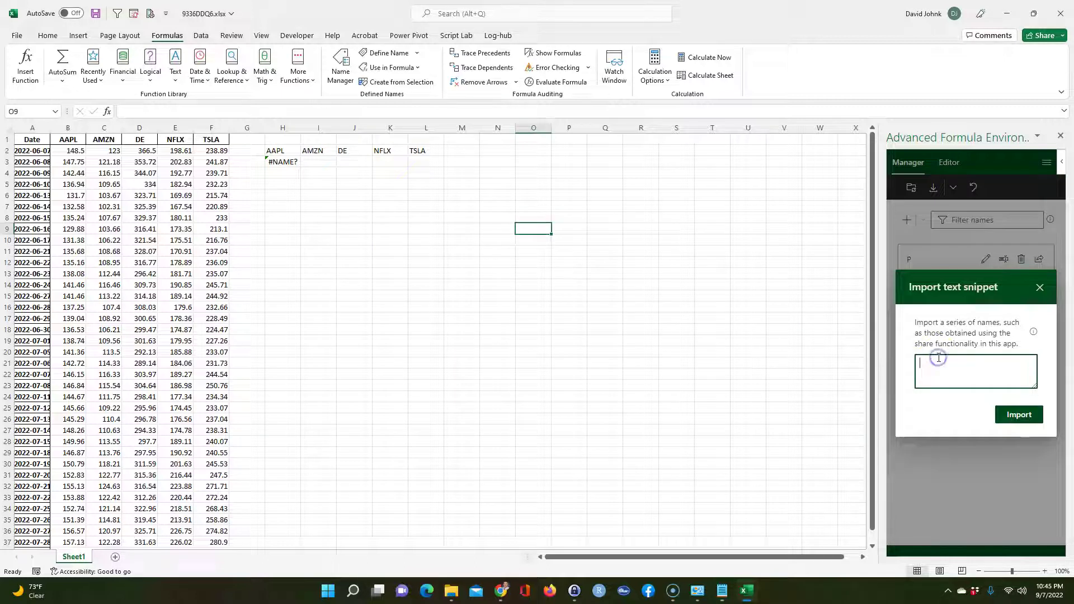
{"action": "key", "text": "ctrl+v"}
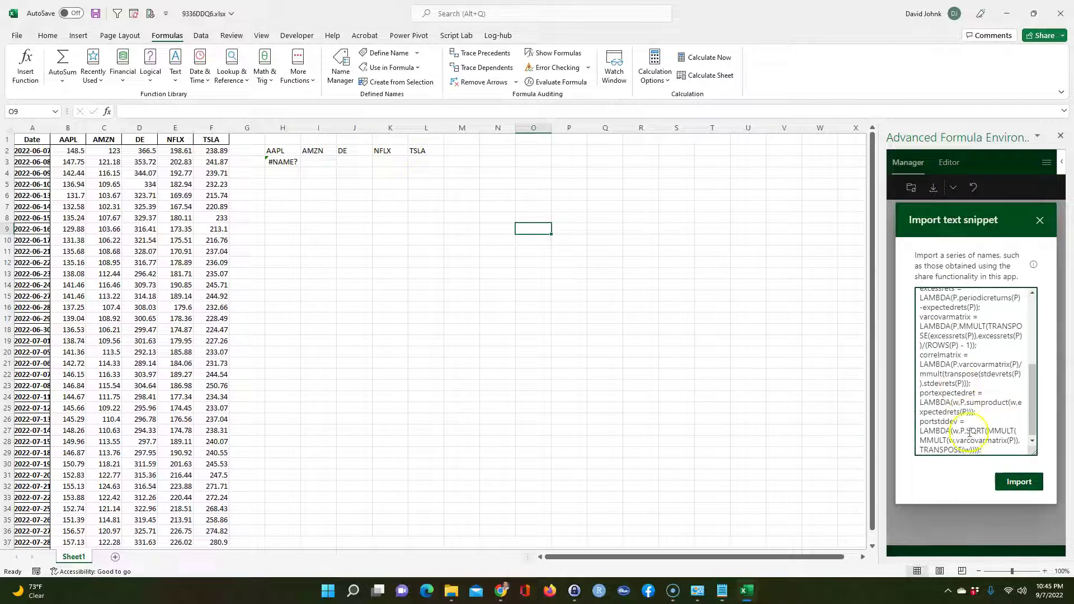
{"action": "left_click", "coordinate": [1018, 481]}
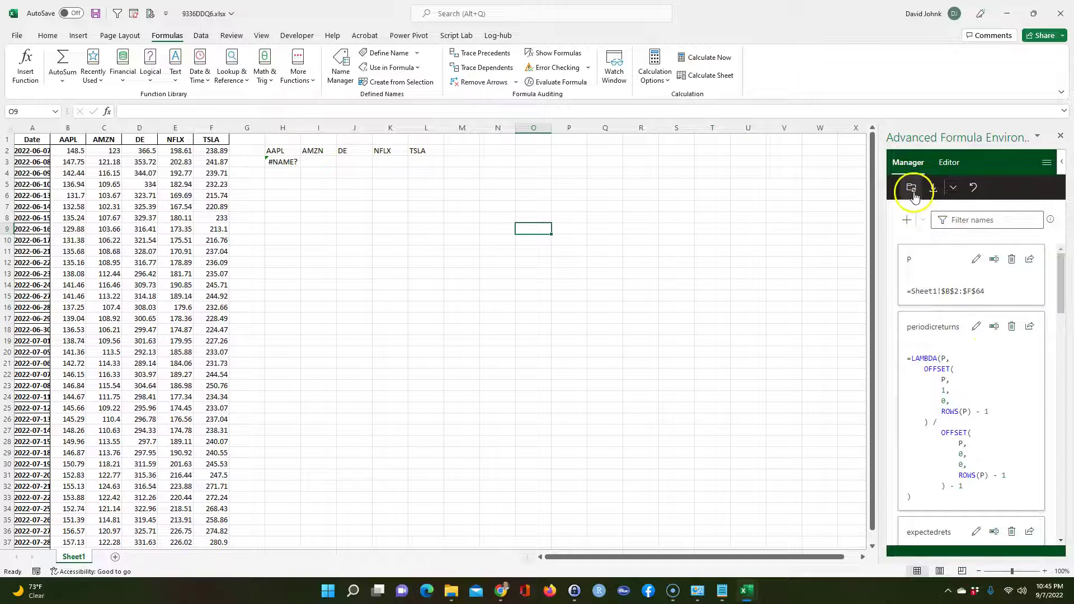
Check the Name Manager for the imported LAMBDA names and sync the Advanced Formula Environment names to the workbook.
{"action": "left_click", "coordinate": [338, 70]}
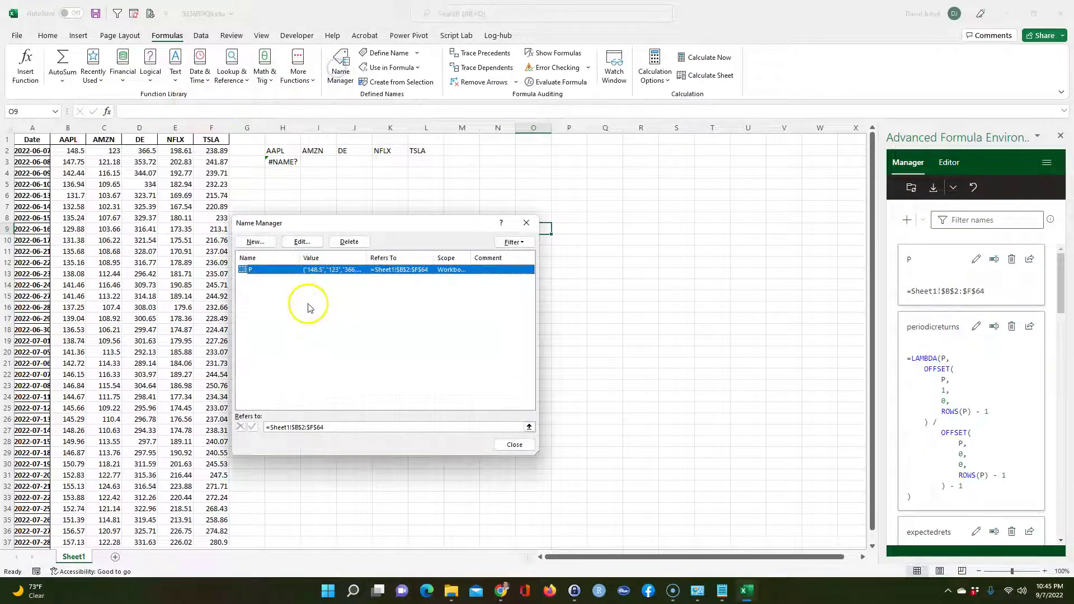
{"action": "left_click", "coordinate": [506, 443]}
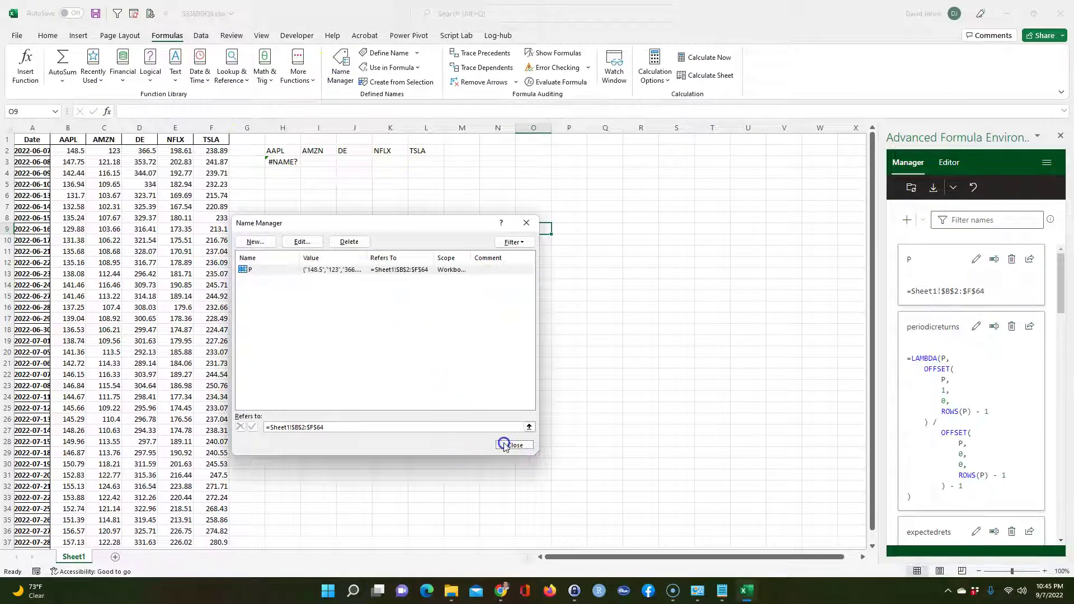
{"action": "left_click", "coordinate": [912, 189]}
{"action": "left_click", "coordinate": [911, 189]}
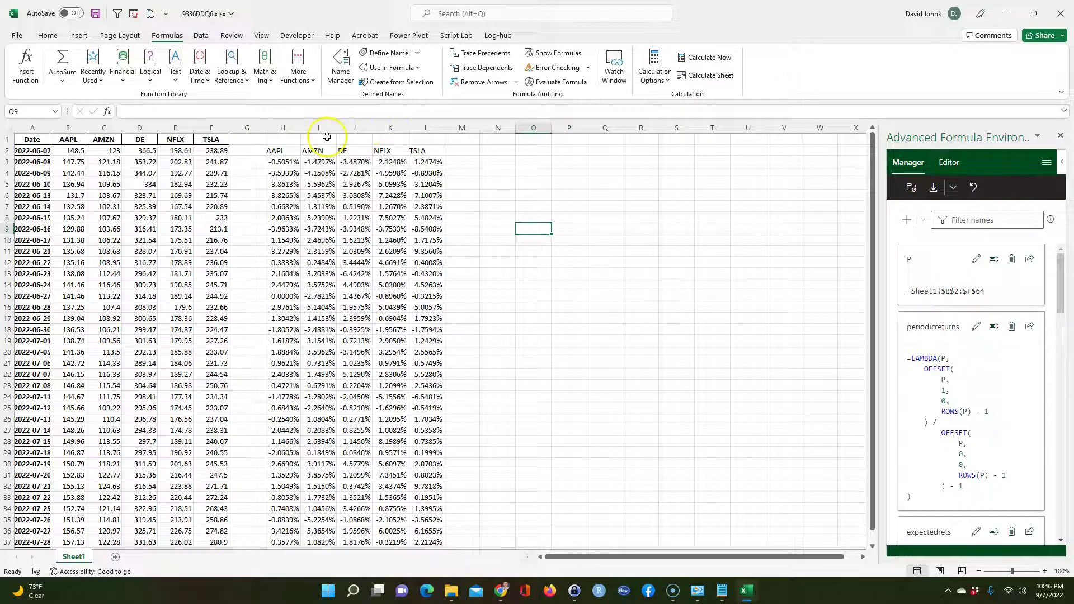
Review the synced LAMBDA names in the Name Manager and the periodic returns formula in H3.
{"action": "left_click", "coordinate": [336, 90]}
{"action": "left_click", "coordinate": [278, 377]}
{"action": "left_click_drag", "start_coordinate": [369, 224], "coordinate": [636, 242]}
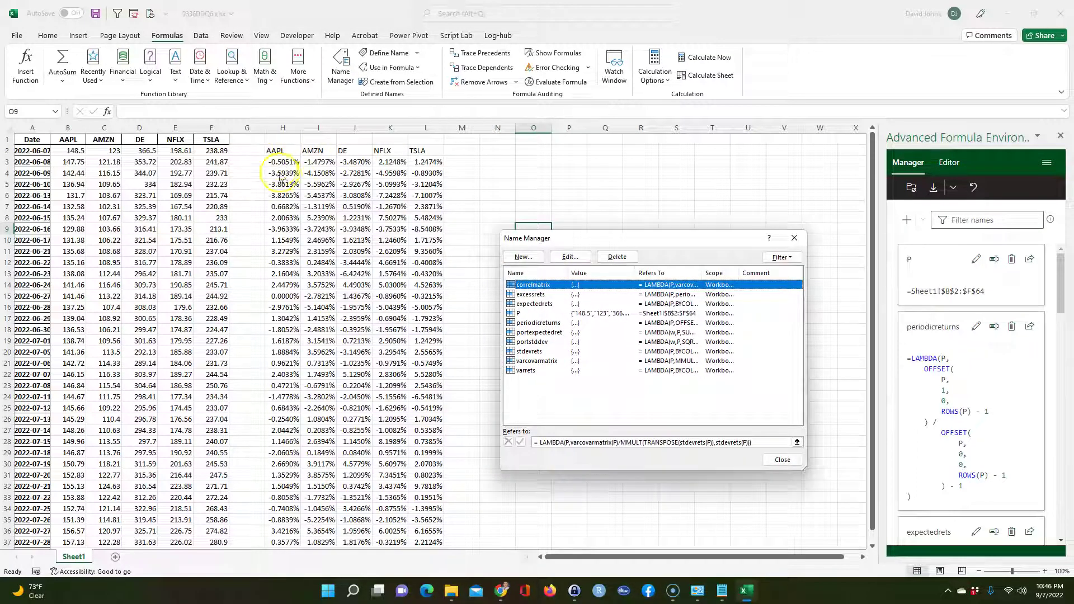
{"action": "left_click", "coordinate": [782, 459]}
{"action": "left_click", "coordinate": [412, 351]}
{"action": "left_click", "coordinate": [283, 163]}
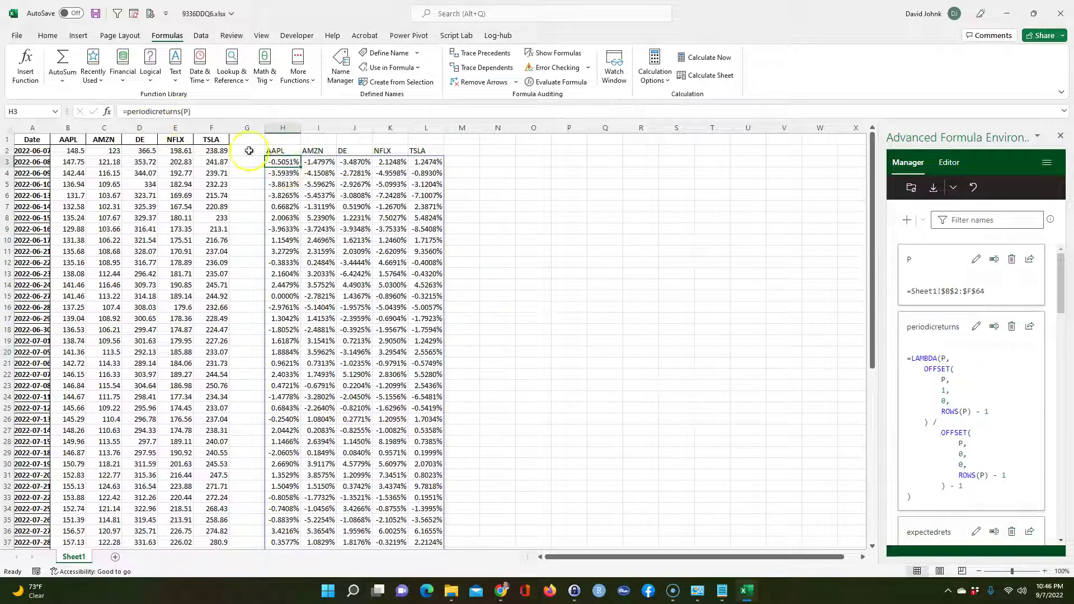
{"action": "left_click", "coordinate": [472, 260]}
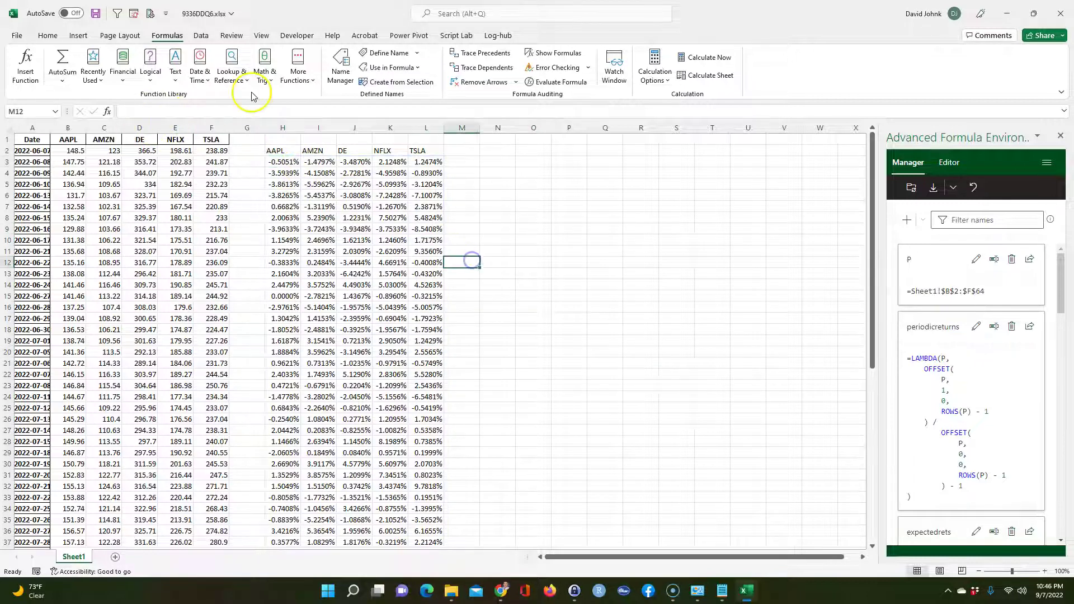
View the definition of the name P from the Name Manager and close it without changes.
{"action": "left_click", "coordinate": [335, 66]}
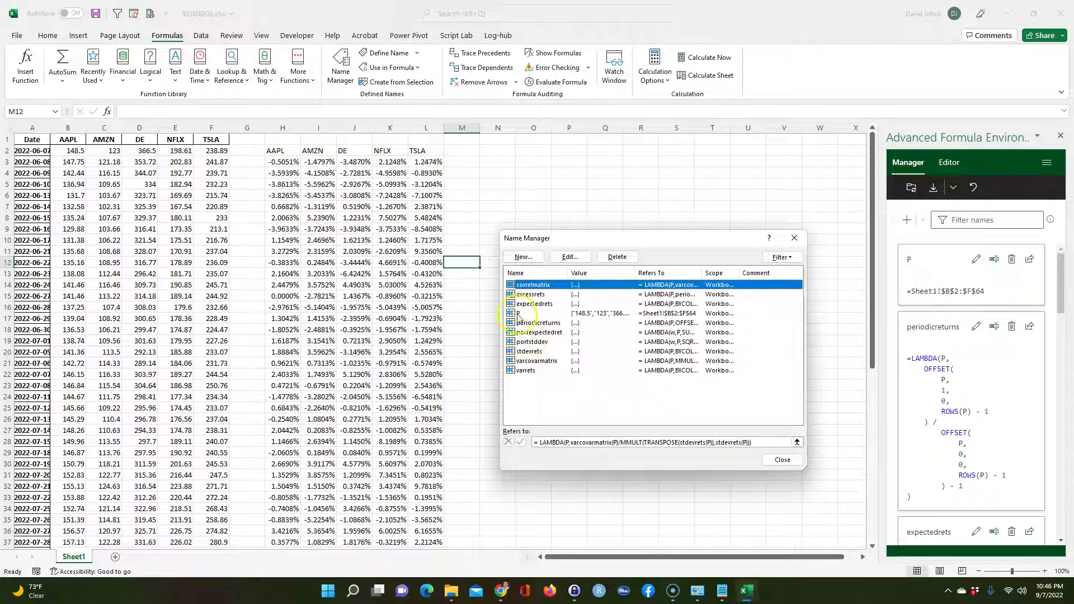
{"action": "left_click", "coordinate": [518, 313]}
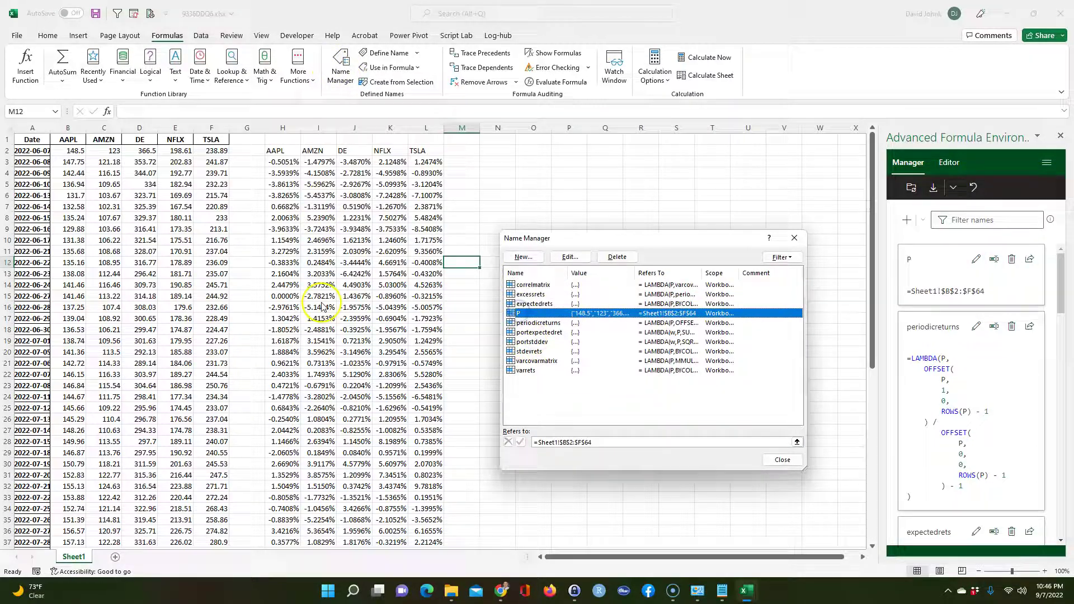
{"action": "double_click", "coordinate": [515, 314]}
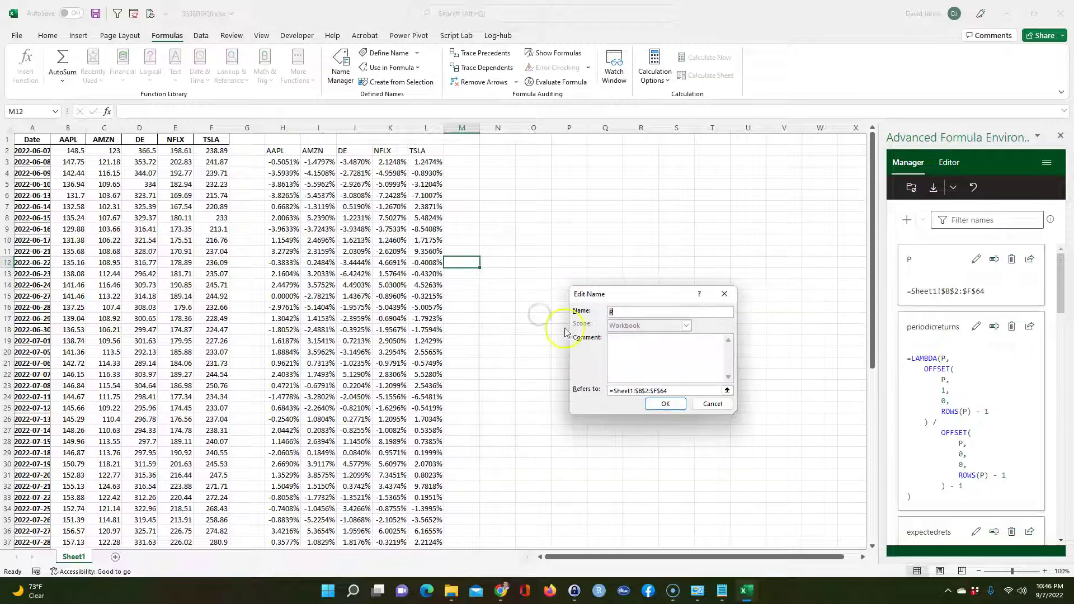
{"action": "left_click", "coordinate": [706, 402]}
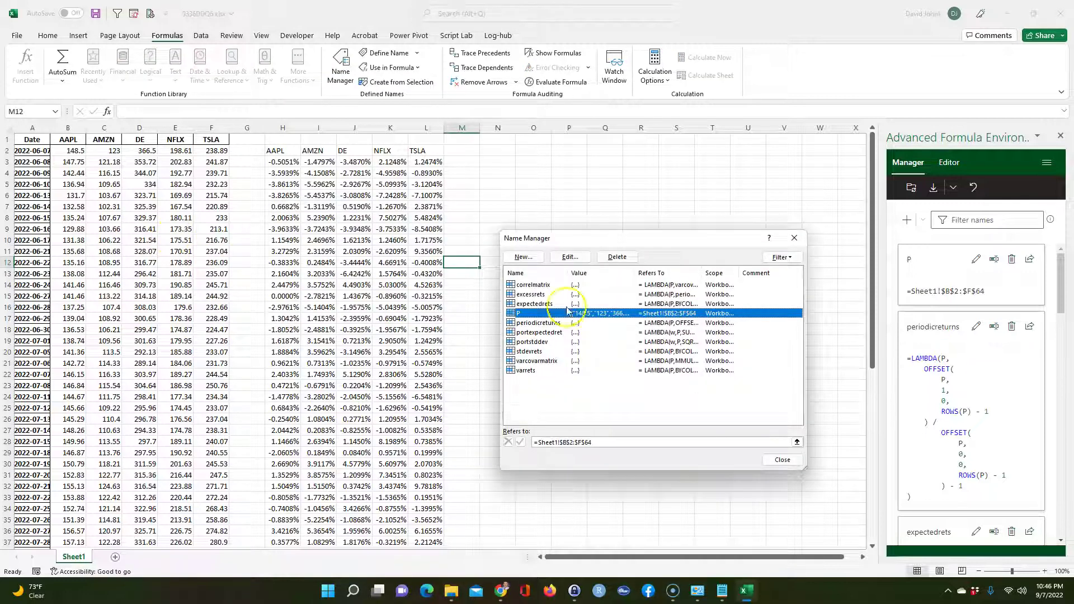
{"action": "left_click", "coordinate": [801, 462]}
Select the named range P on the sheet and inspect how far down the prices it reaches.
{"action": "left_click", "coordinate": [175, 274]}
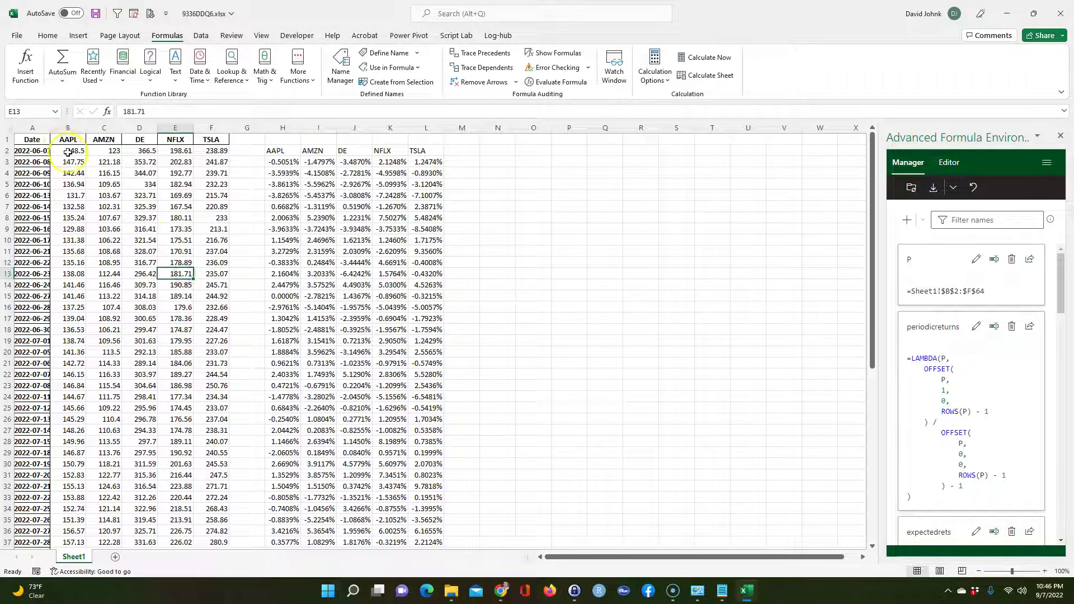
{"action": "left_click", "coordinate": [55, 111]}
{"action": "left_click", "coordinate": [25, 136]}
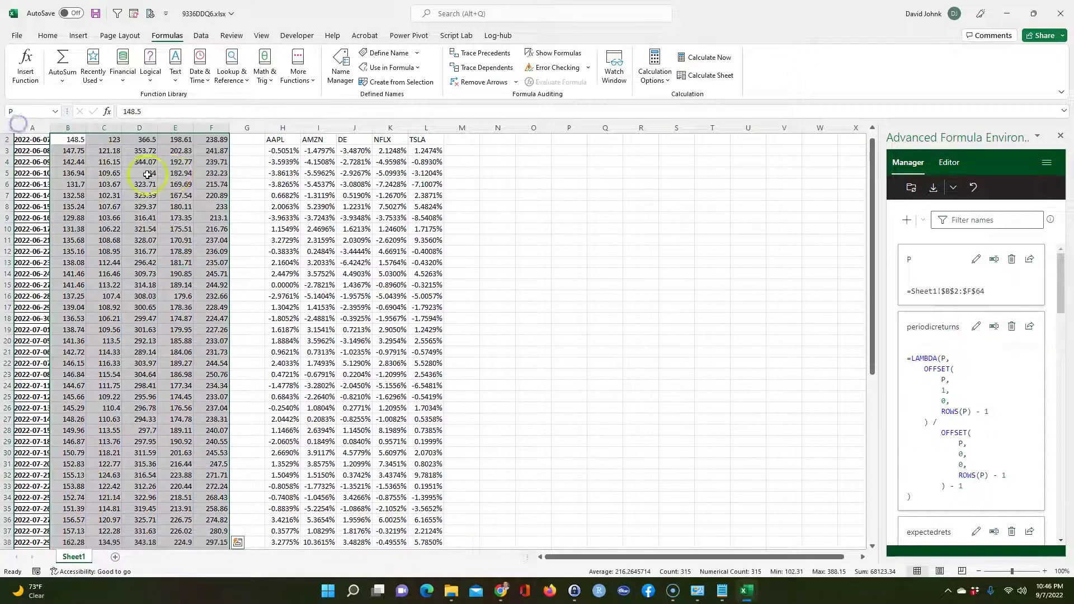
{"action": "scroll", "coordinate": [189, 305], "scroll_direction": "down", "scroll_amount": 15}
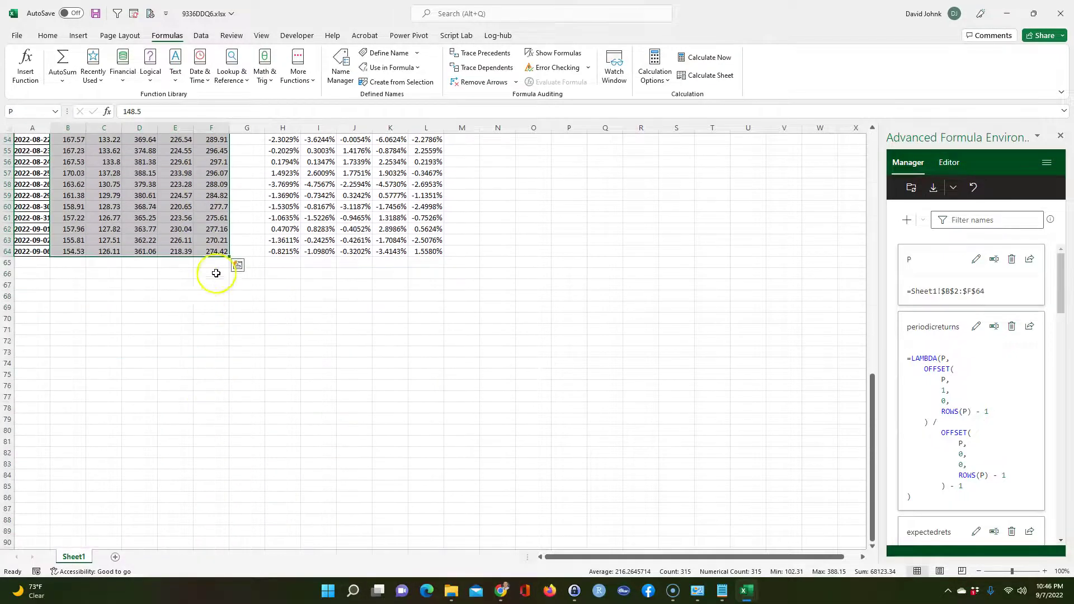
Fill the price data in columns B to F down to row 70 and undo the fill.
{"action": "left_click_drag", "start_coordinate": [230, 258], "coordinate": [233, 318]}
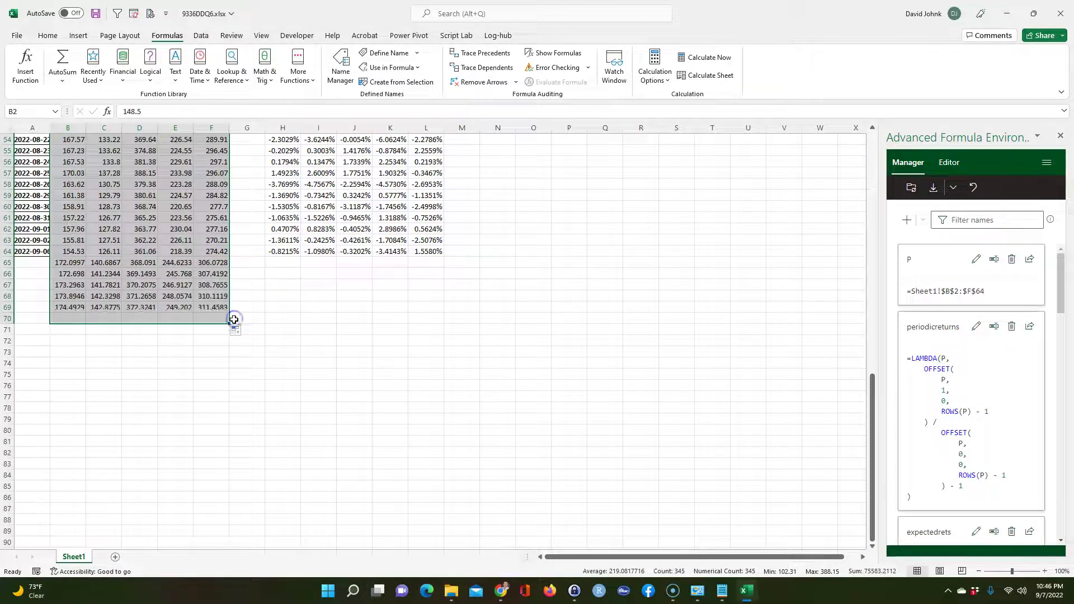
{"action": "scroll", "coordinate": [233, 319], "scroll_direction": "up", "scroll_amount": 7}
{"action": "scroll", "coordinate": [234, 319], "scroll_direction": "down", "scroll_amount": 2}
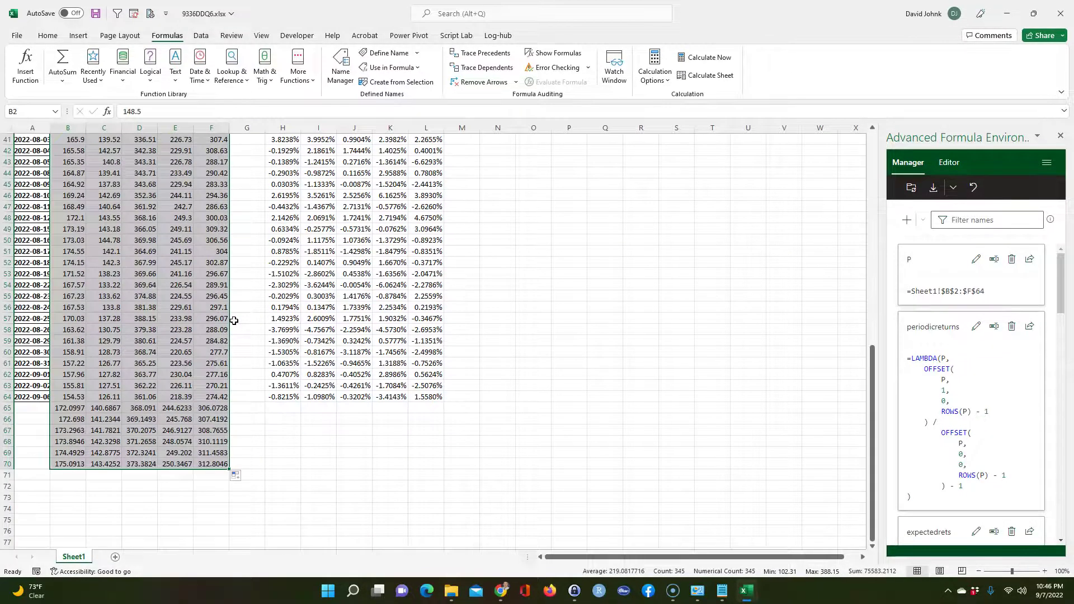
{"action": "key", "text": "ctrl+z"}
Open the name P for editing to examine its reference range, and cancel without changing it.
{"action": "left_click", "coordinate": [332, 90]}
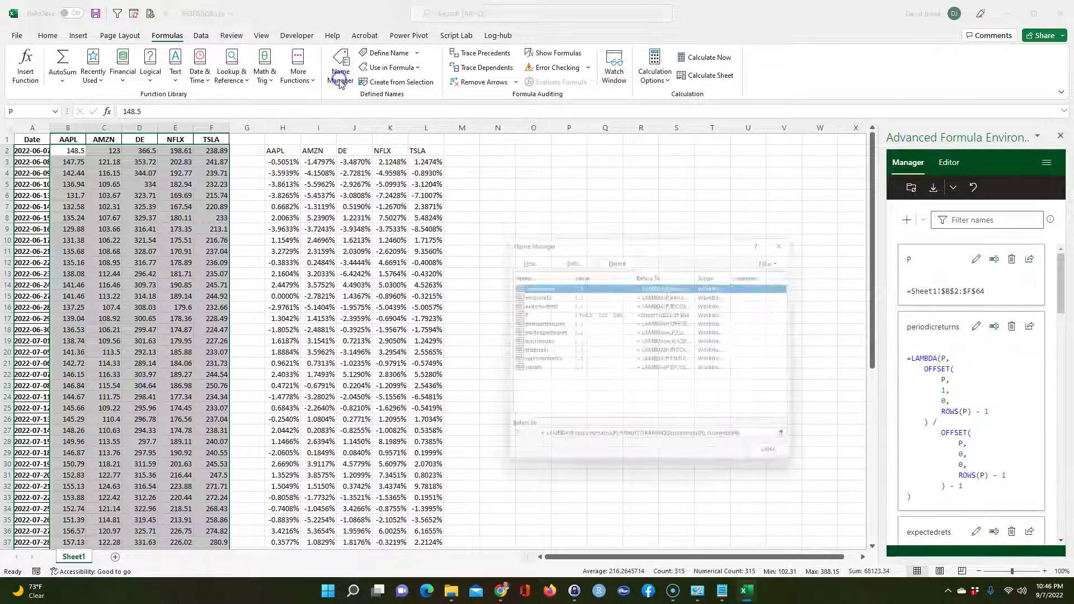
{"action": "left_click", "coordinate": [529, 313]}
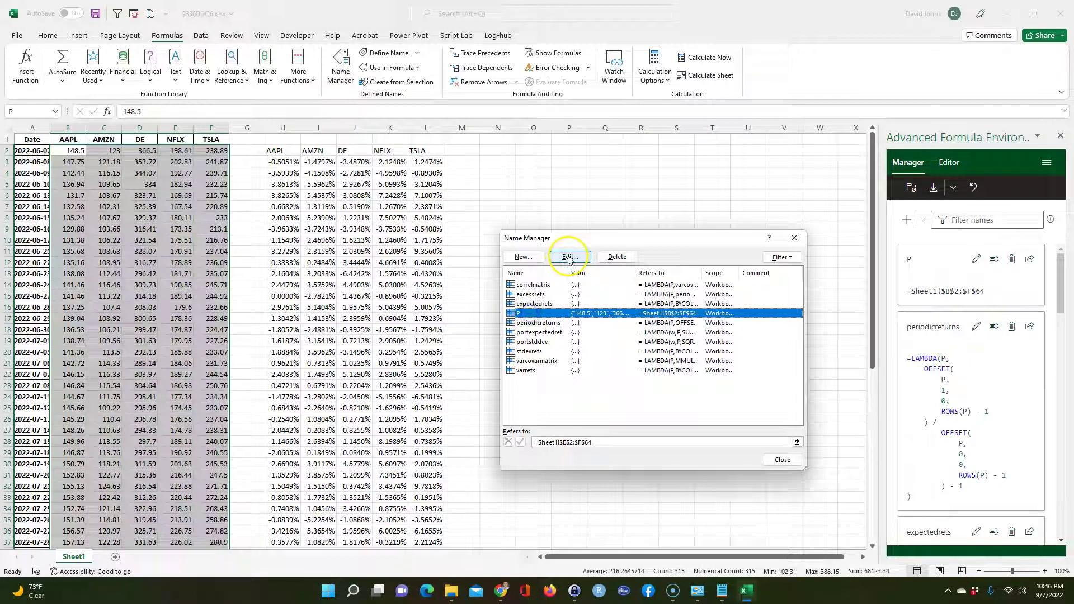
{"action": "left_click", "coordinate": [569, 257]}
{"action": "left_click", "coordinate": [665, 392]}
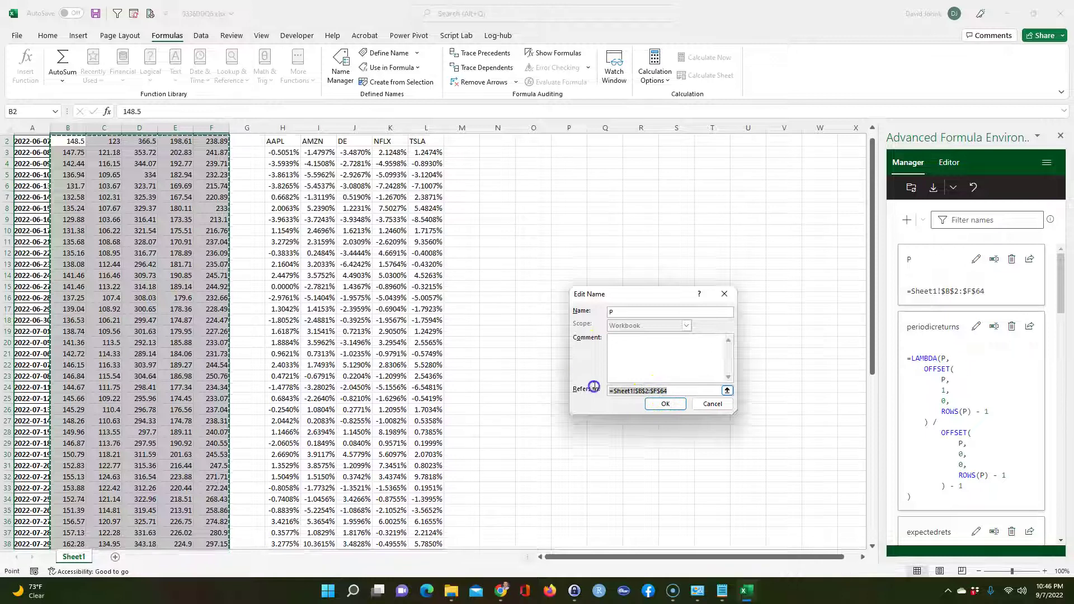
{"action": "left_click", "coordinate": [712, 404]}
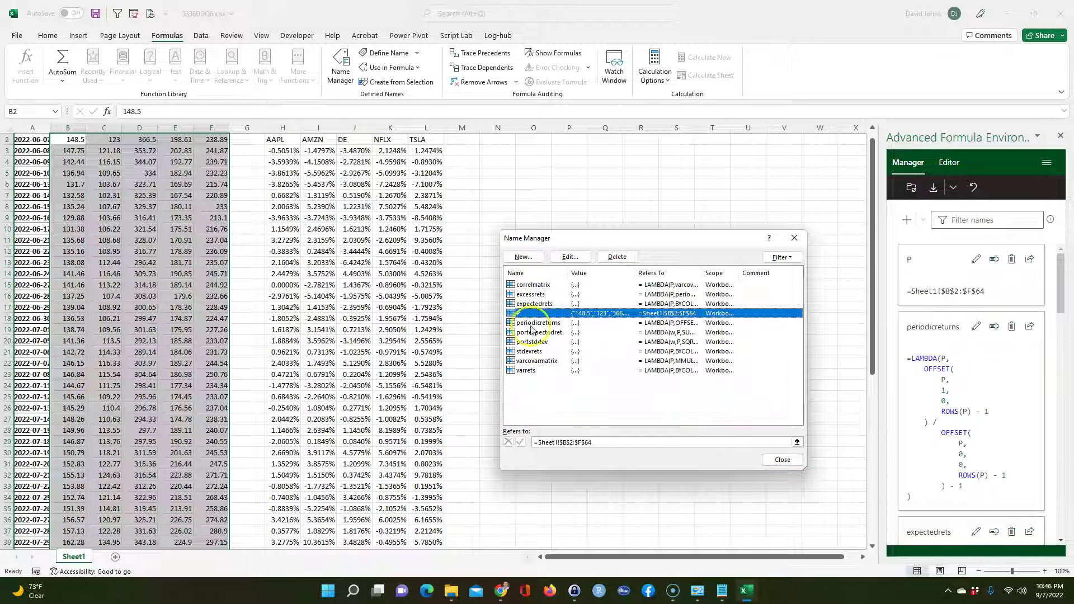
{"action": "left_click", "coordinate": [780, 460]}
{"action": "scroll", "coordinate": [573, 268], "scroll_direction": "up", "scroll_amount": 1}
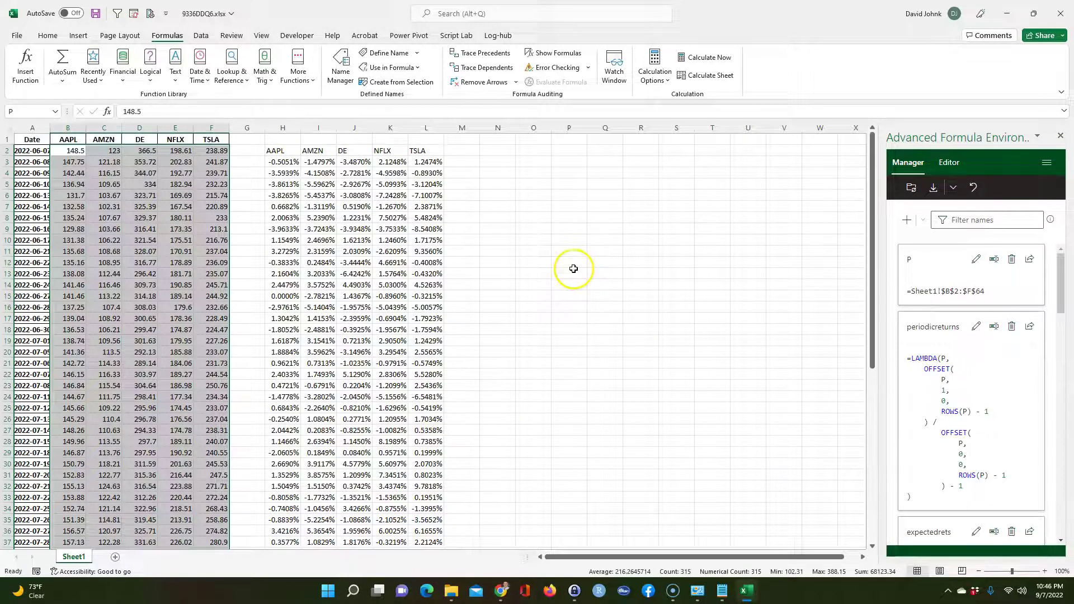
Enter the heading Summary Statistics in cell N1.
{"action": "left_click", "coordinate": [321, 251]}
{"action": "left_click", "coordinate": [278, 150]}
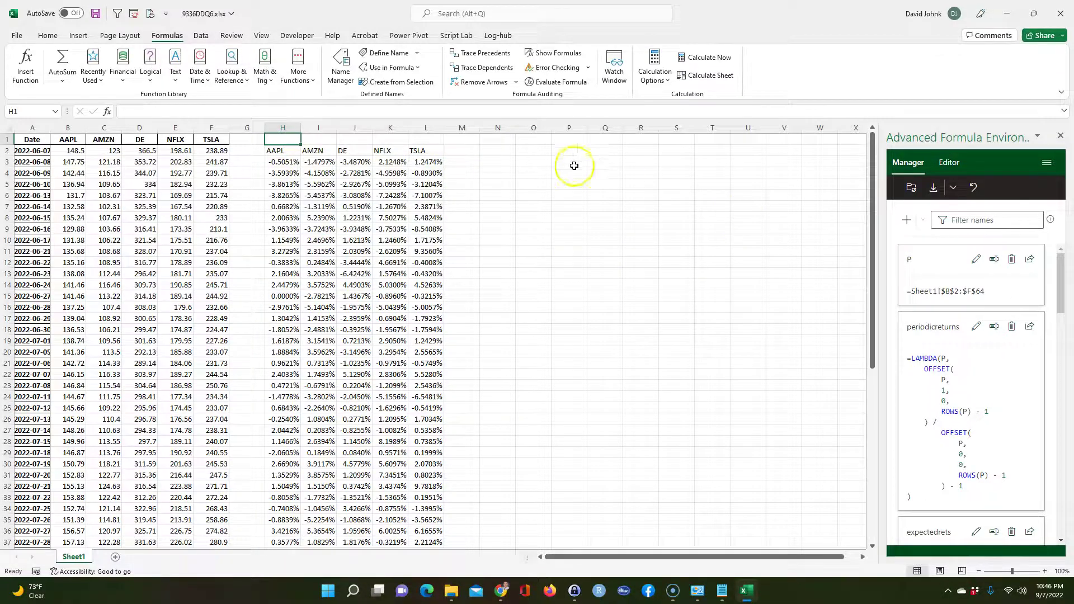
{"action": "left_click", "coordinate": [497, 137]}
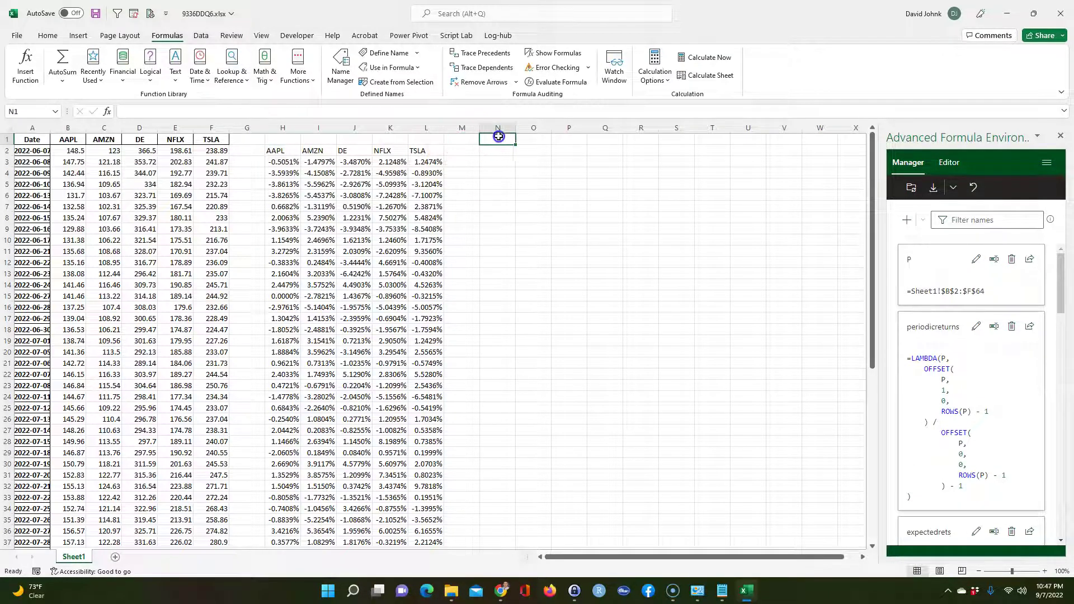
{"action": "type", "text": "Summary Statistics"}
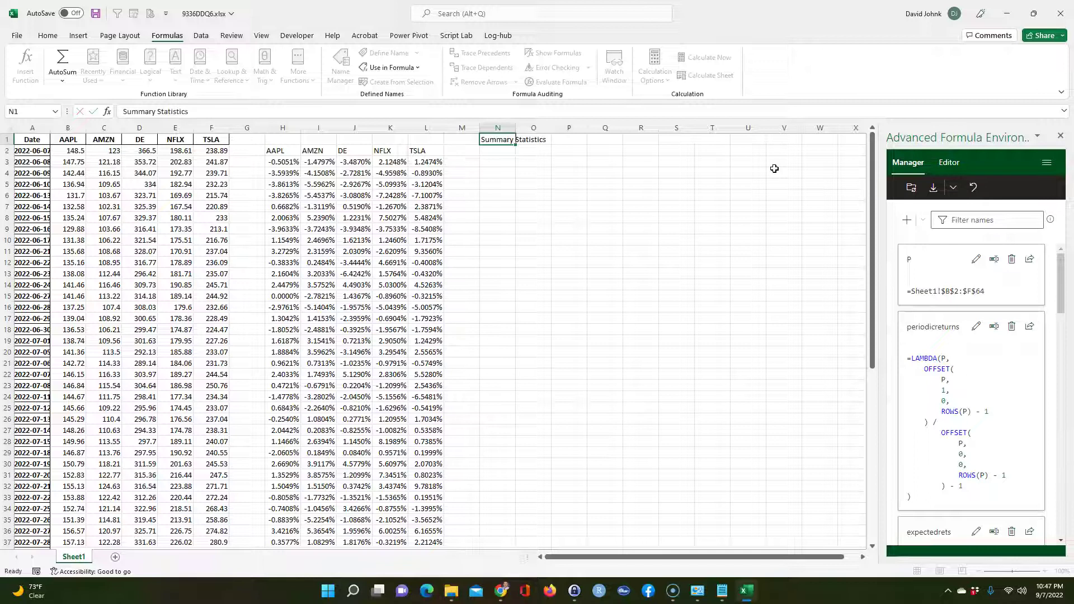
{"action": "key", "text": "Return"}
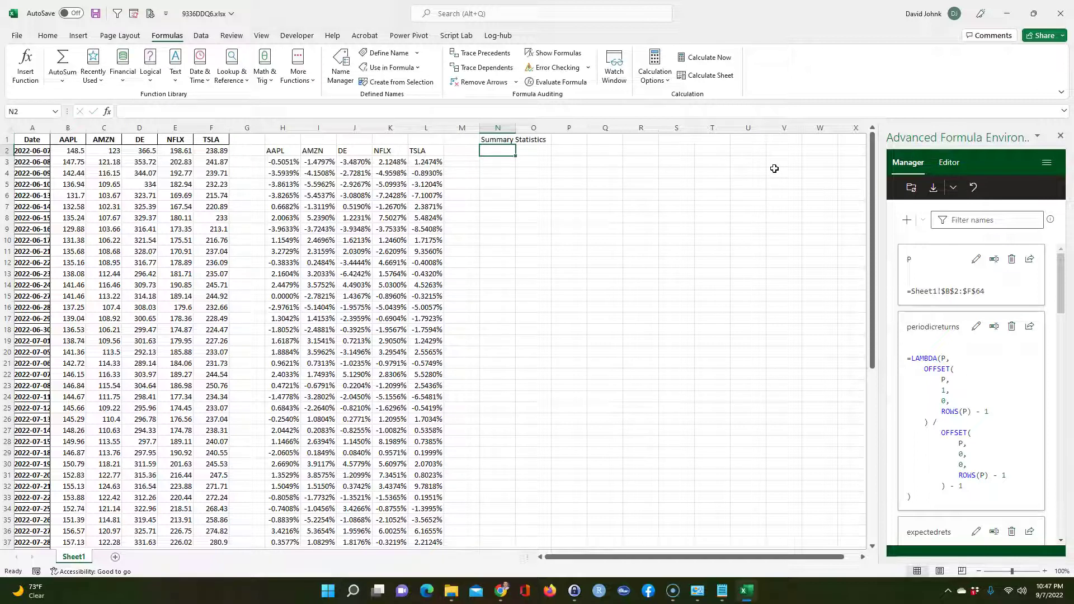
Link cell O2 to the AAPL ticker heading in H2 and fill the link across to S2 for all five tickers.
{"action": "left_click", "coordinate": [537, 158]}
{"action": "left_click", "coordinate": [537, 153]}
{"action": "type", "text": "="}
{"action": "left_click", "coordinate": [290, 149]}
{"action": "key", "text": "Return"}
{"action": "left_click", "coordinate": [532, 151]}
{"action": "left_click_drag", "start_coordinate": [552, 158], "coordinate": [693, 156]}
{"action": "left_click", "coordinate": [611, 209]}
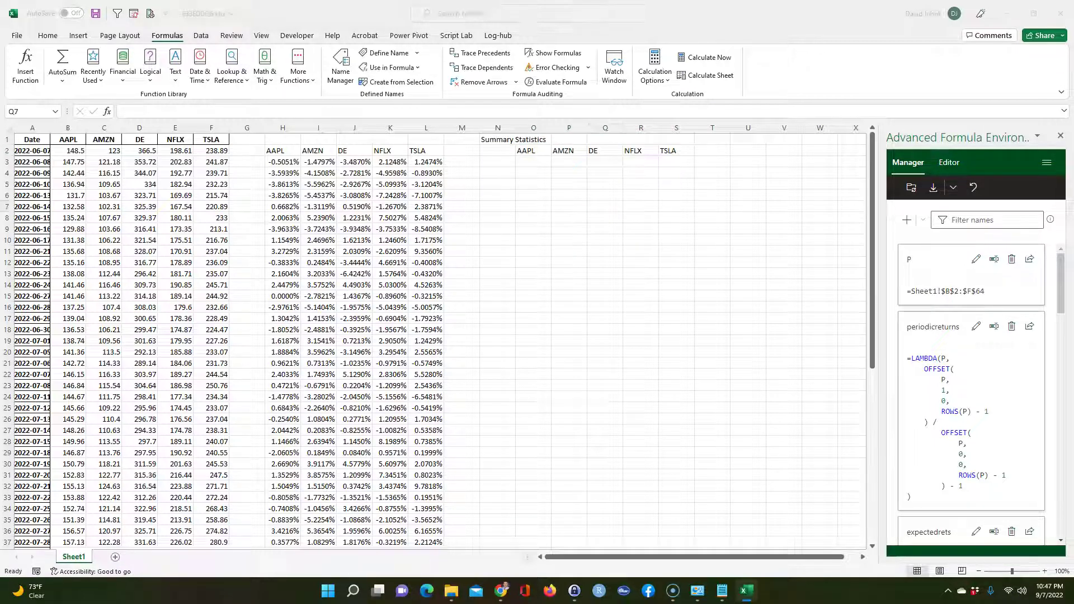
Paste the row labels E(r), stdev(r), mod Sharpe and var(r) into N3:N6 and widen column N to fit them.
{"action": "left_click", "coordinate": [495, 162]}
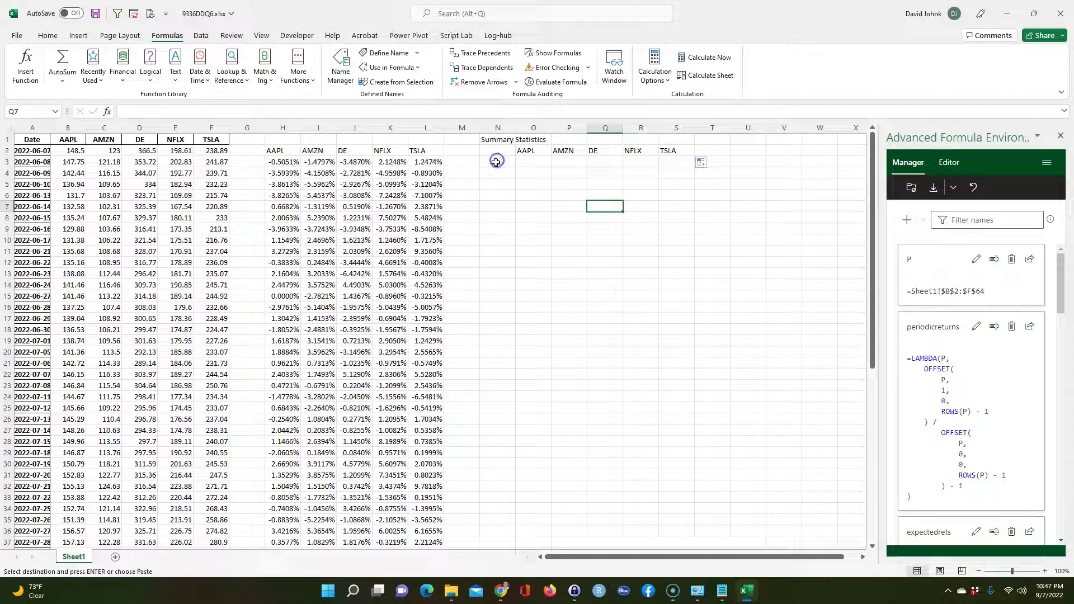
{"action": "key", "text": "ctrl+v"}
{"action": "left_click", "coordinate": [517, 274]}
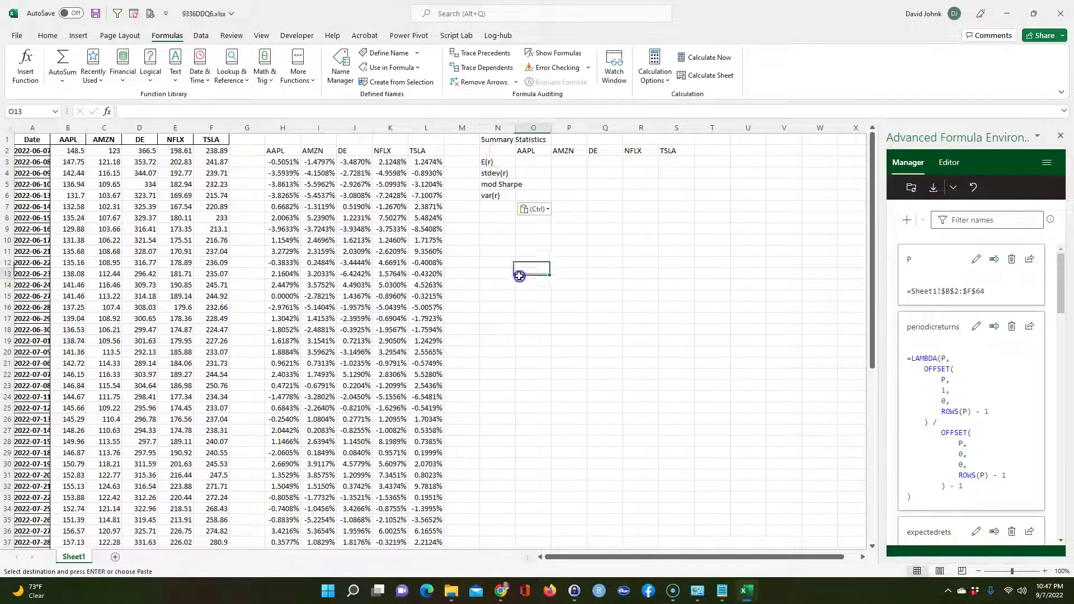
{"action": "left_click_drag", "start_coordinate": [517, 127], "coordinate": [533, 127]}
Calculate the expected returns of all tickers in O3 with the expectedrets function on the price range P.
{"action": "scroll", "coordinate": [955, 404], "scroll_direction": "down", "scroll_amount": 3}
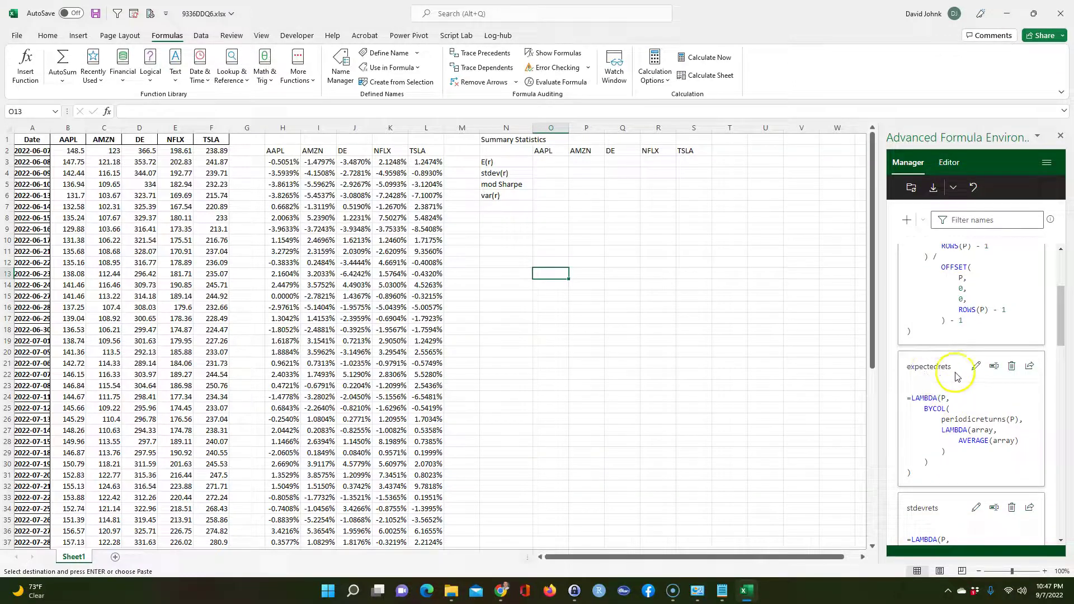
{"action": "left_click", "coordinate": [559, 161]}
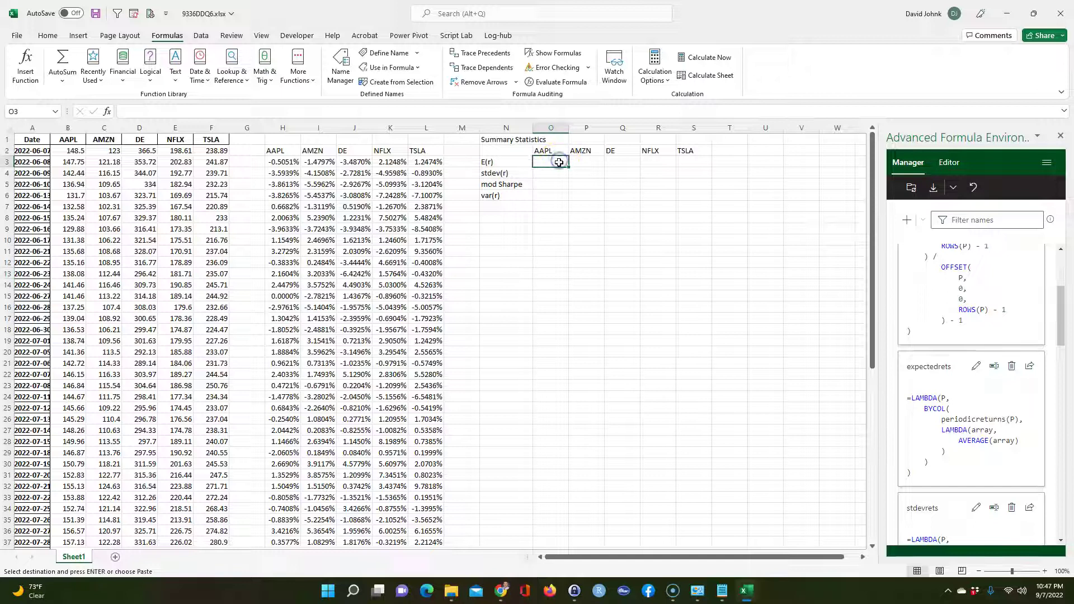
{"action": "type", "text": "=ex"}
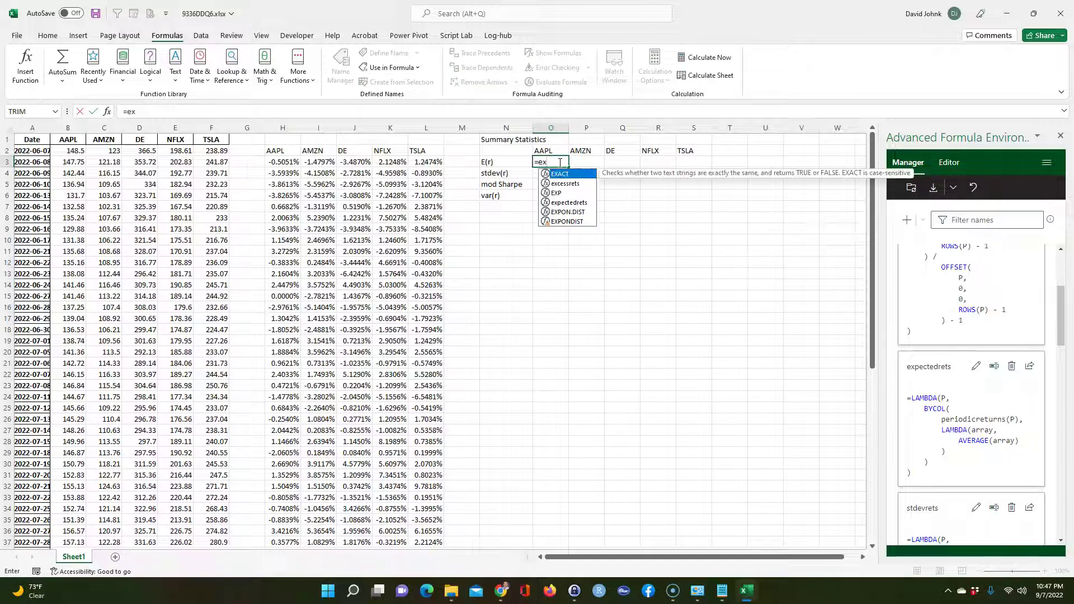
{"action": "double_click", "coordinate": [563, 202]}
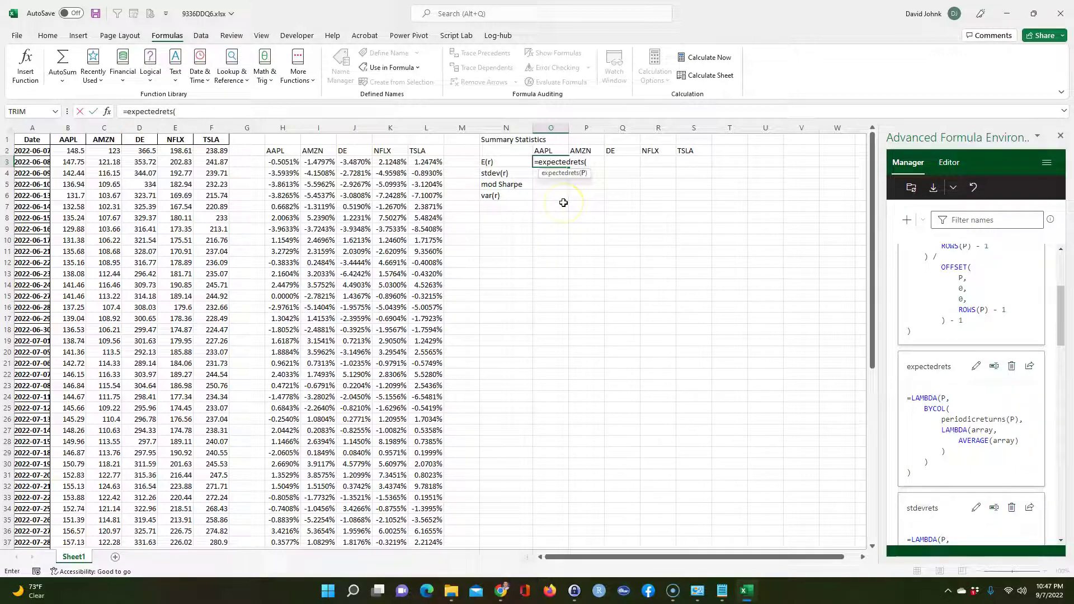
{"action": "type", "text": "p"}
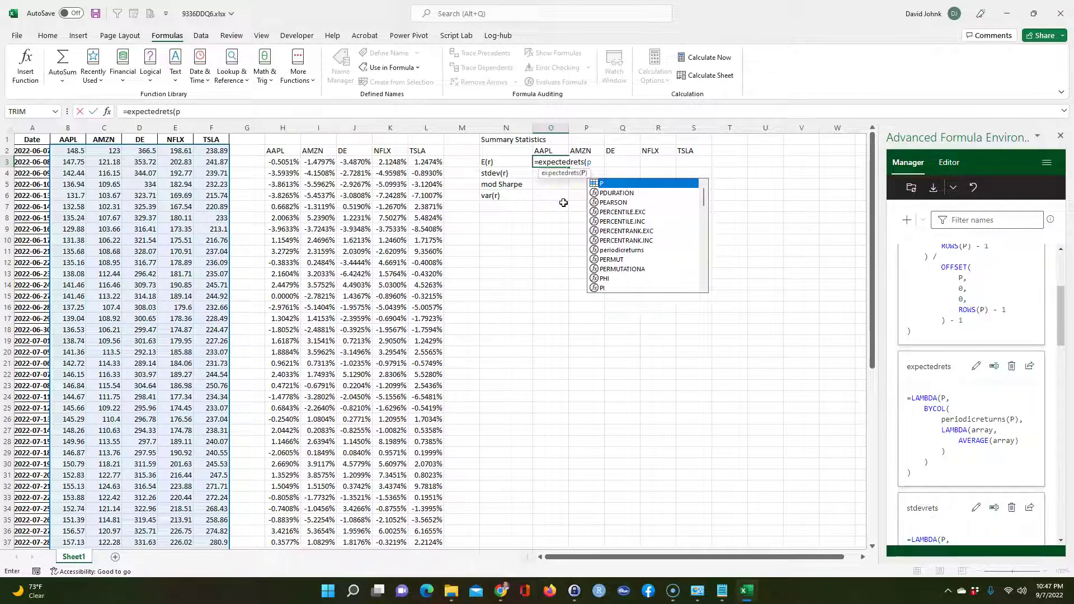
{"action": "key", "text": "Return"}
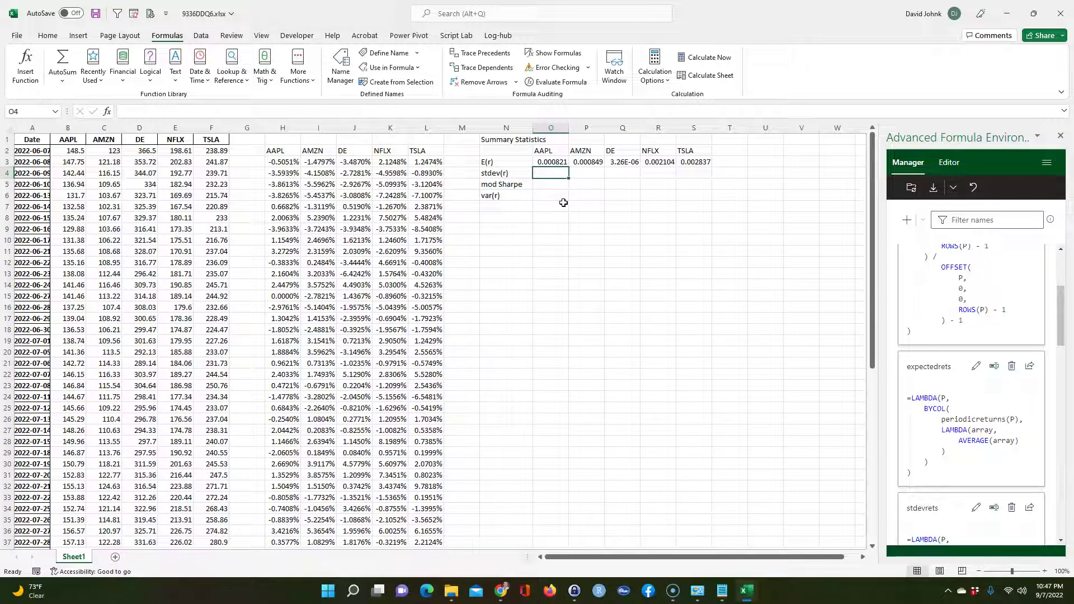
Calculate the standard deviations of the returns in O4 with the stdevrets function on the price range.
{"action": "scroll", "coordinate": [930, 531], "scroll_direction": "down", "scroll_amount": 1}
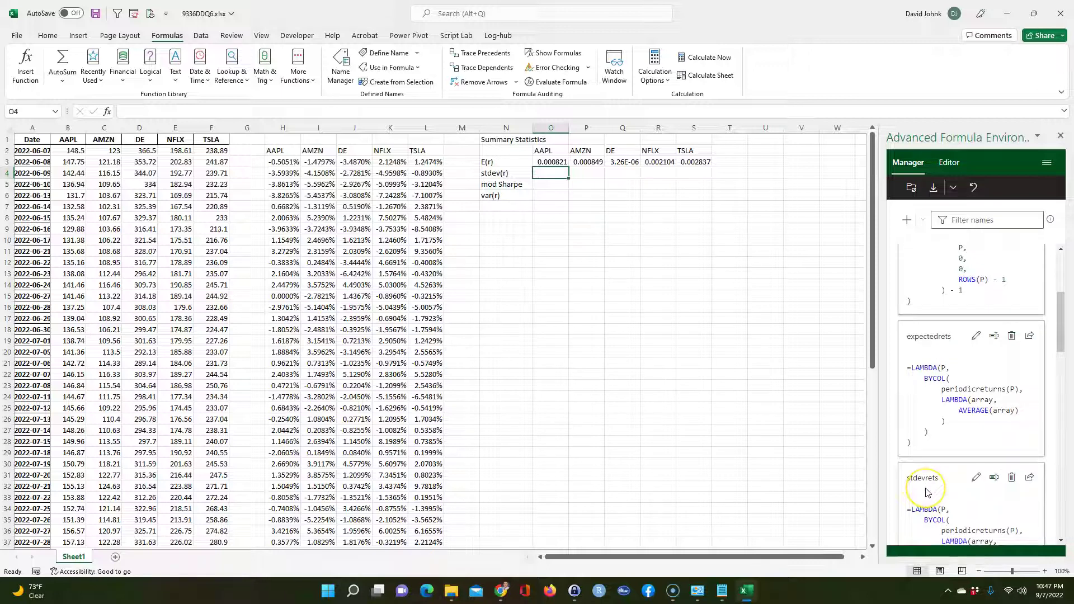
{"action": "type", "text": "=st"}
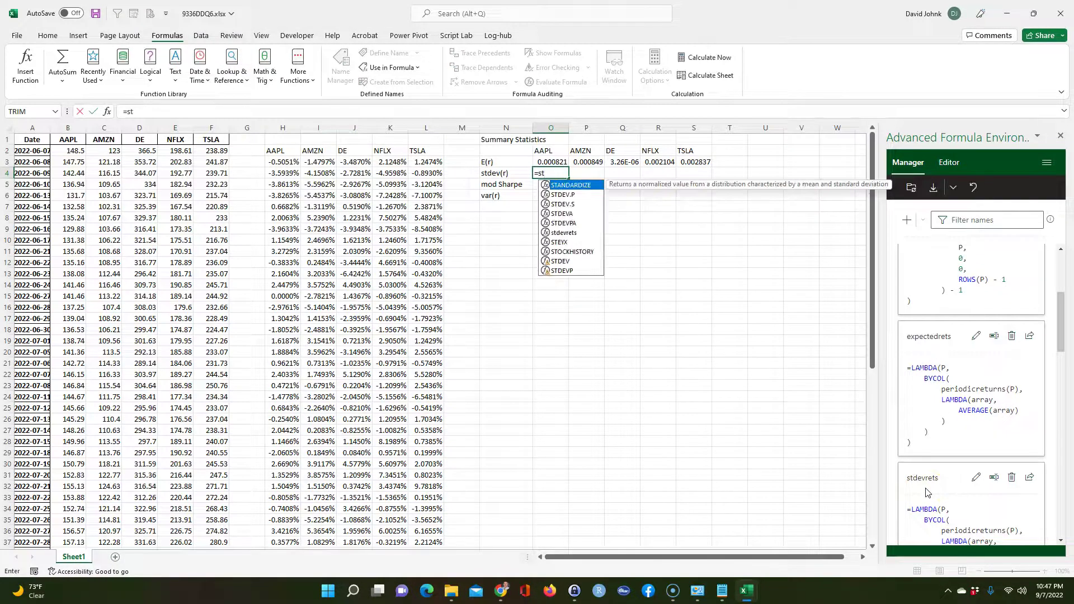
{"action": "double_click", "coordinate": [564, 232]}
{"action": "type", "text": "prices"}
{"action": "key", "text": "Return"}
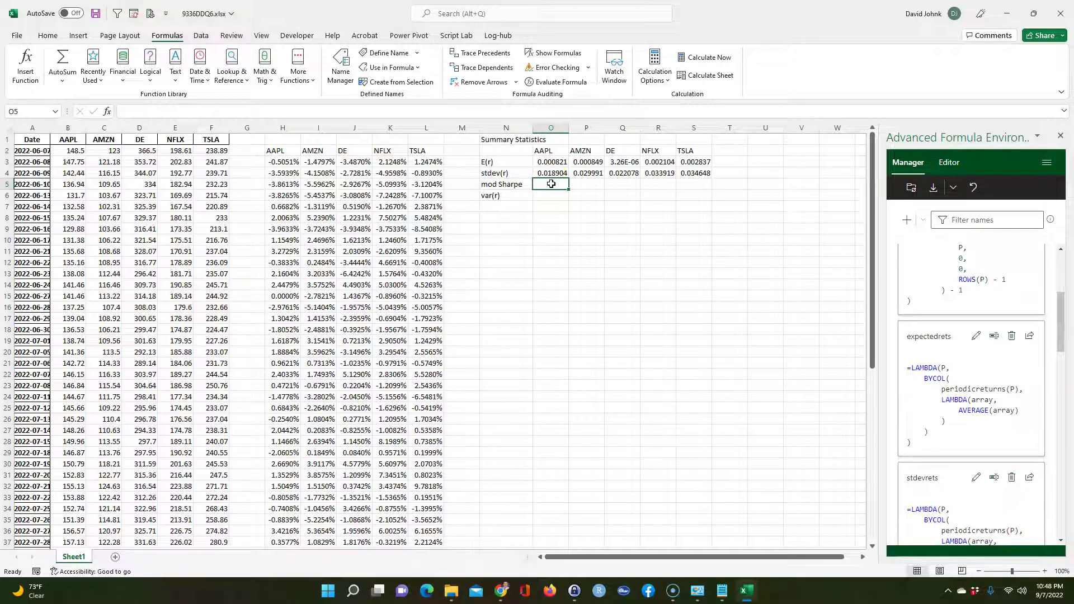
Calculate the mod Sharpe ratio in O5 as =O3/O4 and fill the formula across to S5.
{"action": "type", "text": "="}
{"action": "left_click", "coordinate": [541, 160]}
{"action": "type", "text": "/"}
{"action": "left_click", "coordinate": [554, 174]}
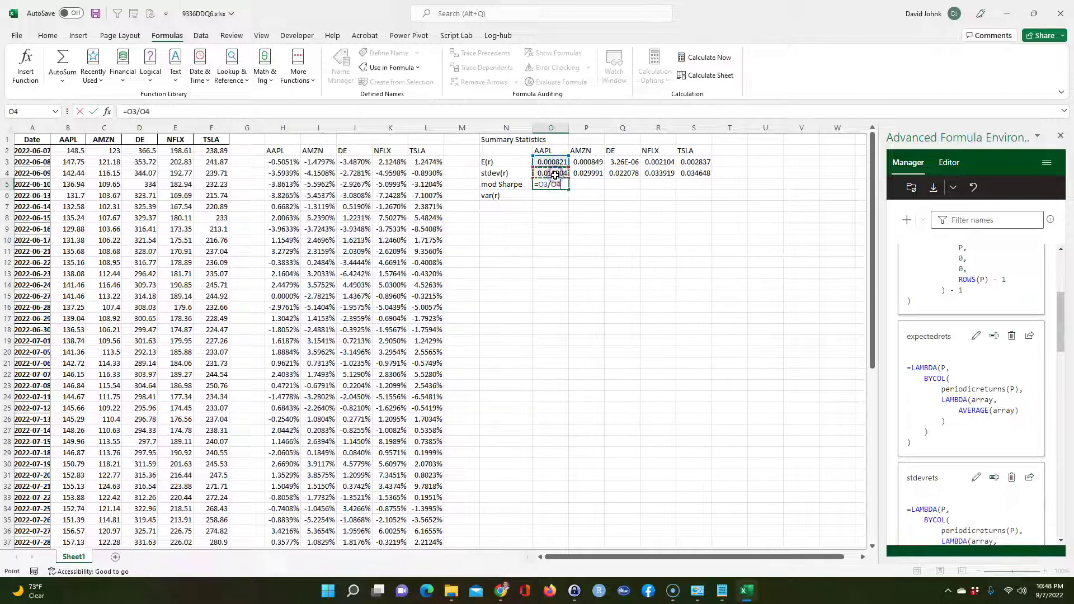
{"action": "key", "text": "Return"}
{"action": "left_click", "coordinate": [554, 183]}
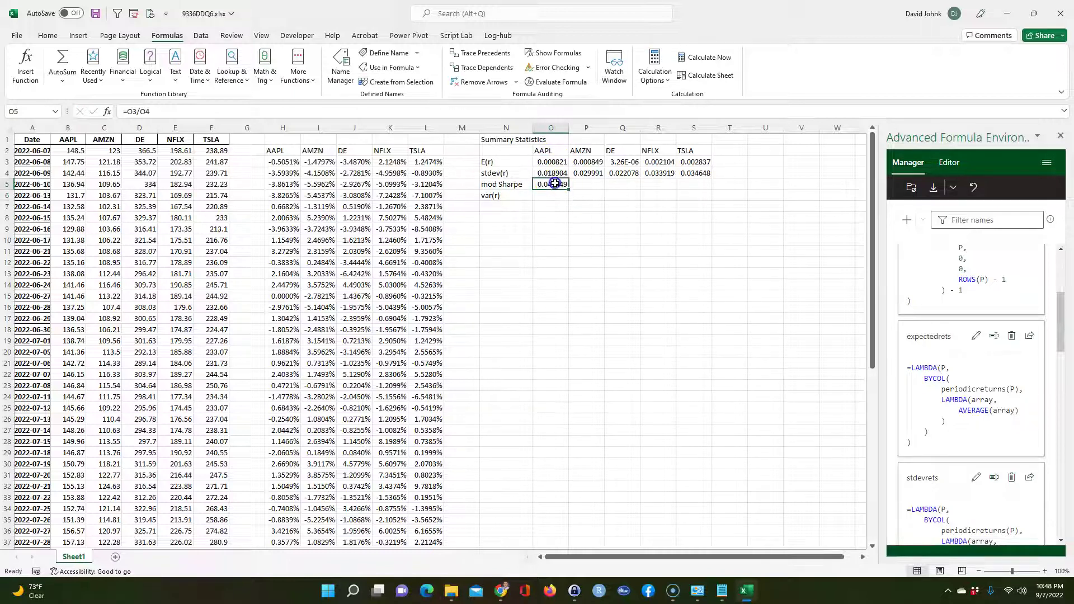
{"action": "left_click_drag", "start_coordinate": [571, 189], "coordinate": [699, 184]}
{"action": "left_click", "coordinate": [645, 232]}
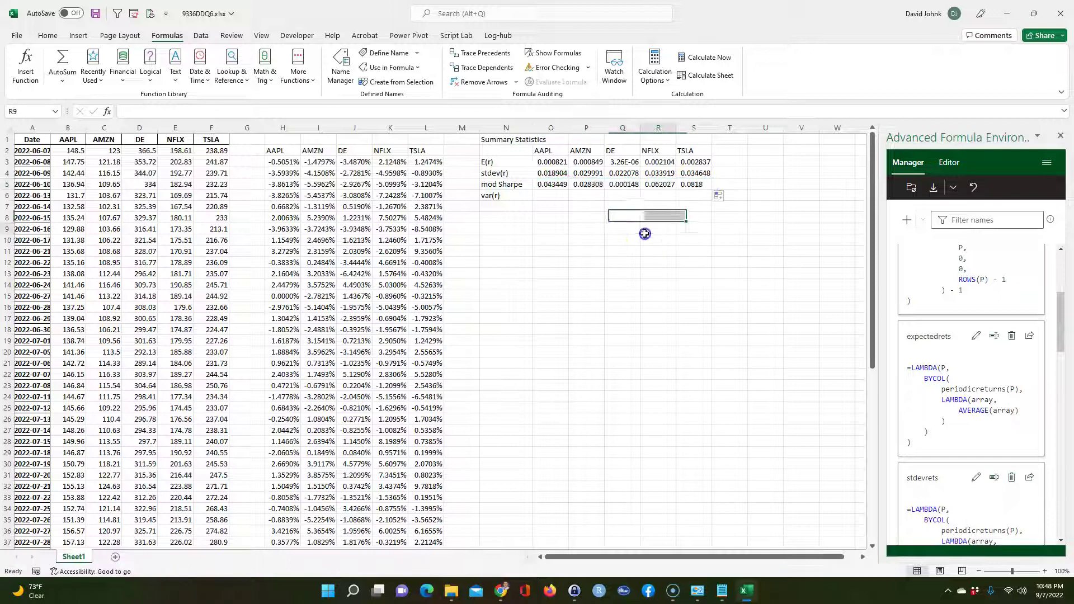
Calculate the variances of the returns in O6 with the varrets function on the price range.
{"action": "left_click", "coordinate": [559, 197]}
{"action": "scroll", "coordinate": [965, 441], "scroll_direction": "down", "scroll_amount": 4}
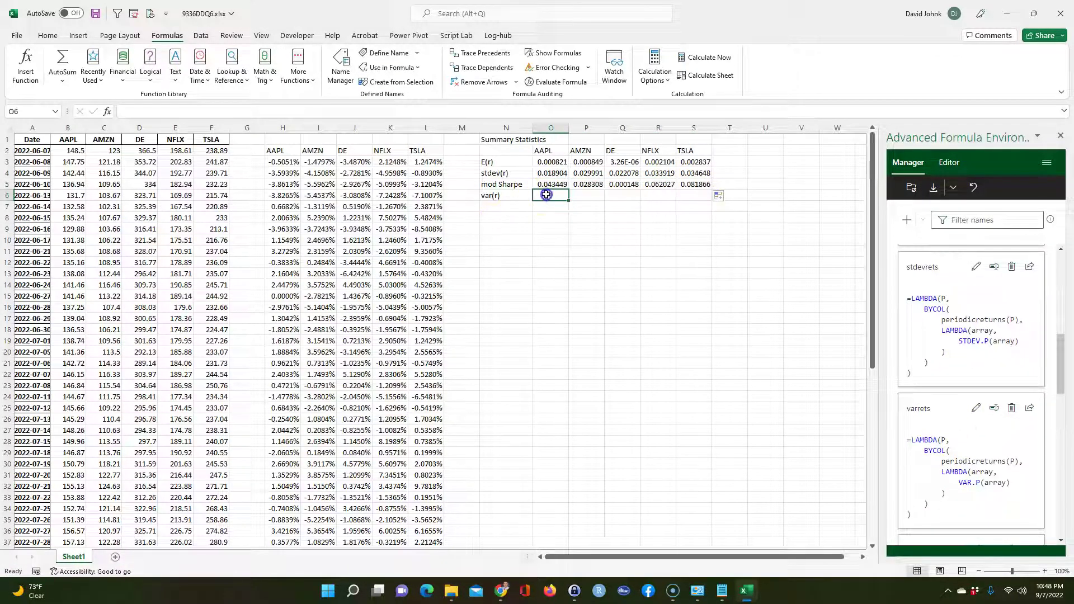
{"action": "type", "text": "=var"}
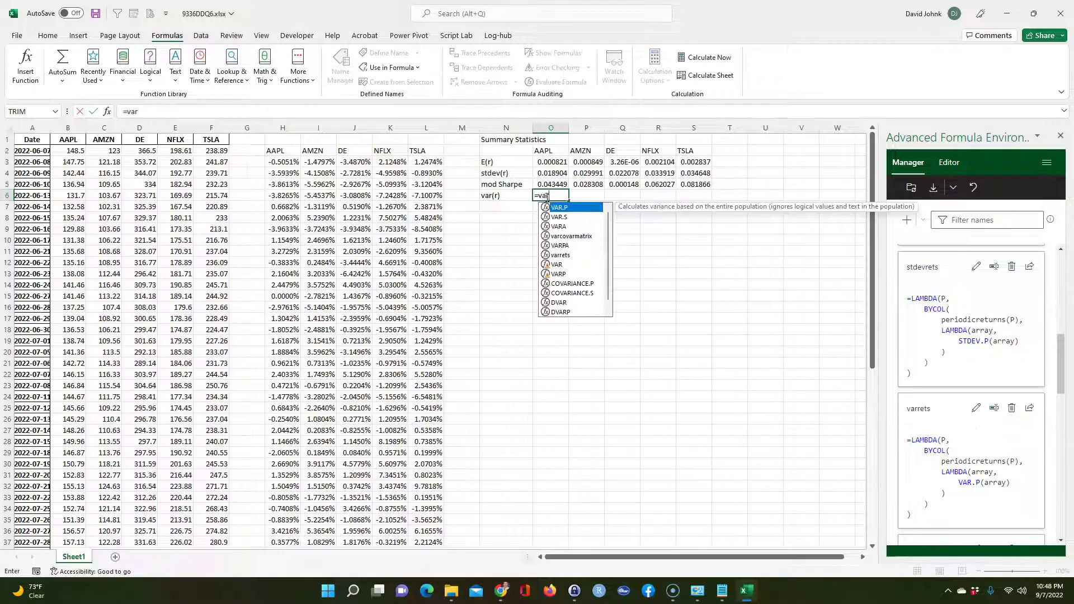
{"action": "double_click", "coordinate": [566, 255]}
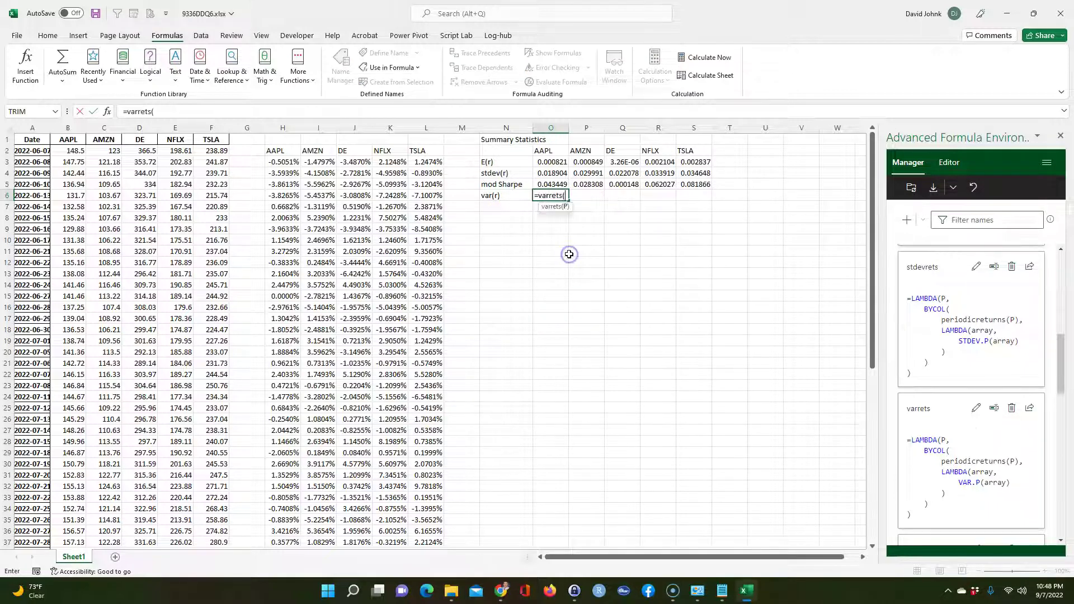
{"action": "type", "text": "pr"}
{"action": "key", "text": "Tab"}
{"action": "key", "text": "Return"}
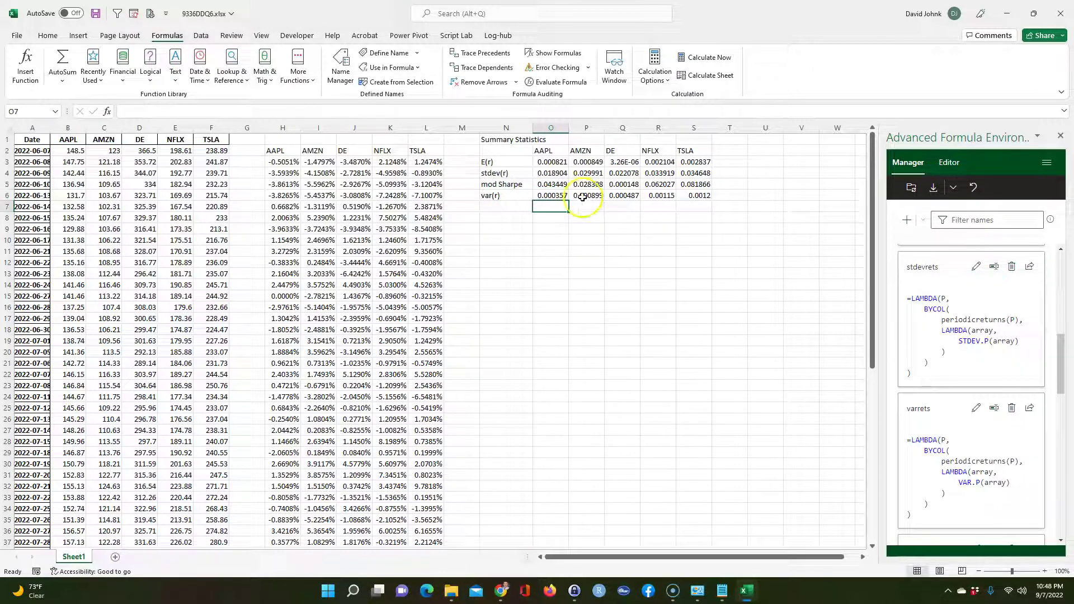
Format the expected returns and standard deviations in O3:S4 as percentages with four decimal places.
{"action": "left_click_drag", "start_coordinate": [551, 159], "coordinate": [696, 174]}
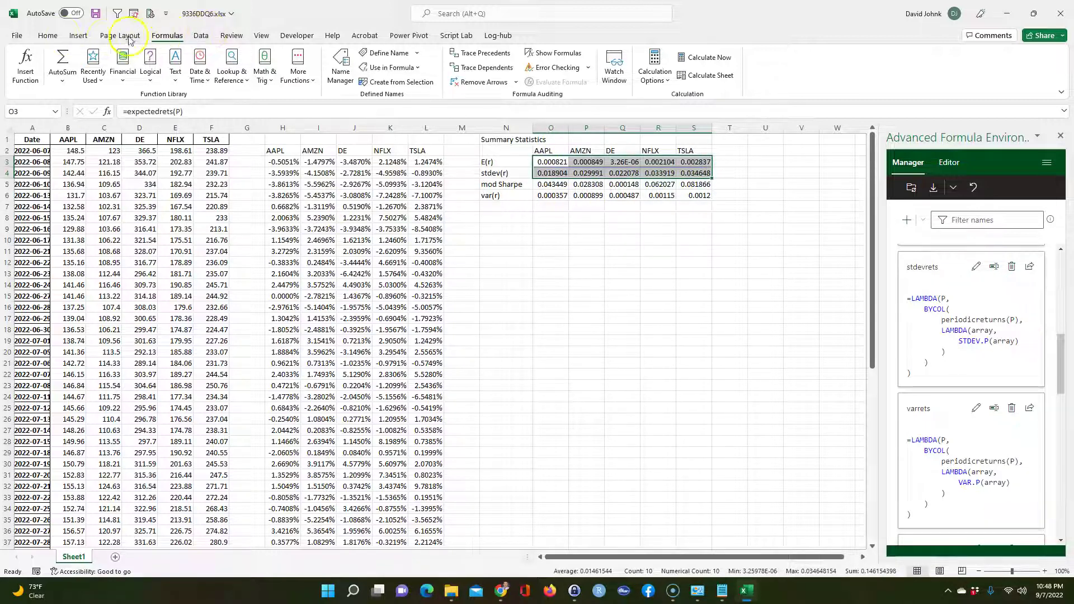
{"action": "left_click", "coordinate": [42, 35]}
{"action": "left_click", "coordinate": [464, 75]}
{"action": "left_click", "coordinate": [494, 74]}
{"action": "left_click", "coordinate": [494, 74]}
{"action": "left_click", "coordinate": [495, 75]}
{"action": "left_click", "coordinate": [495, 75]}
{"action": "left_click", "coordinate": [570, 314]}
{"action": "left_click", "coordinate": [553, 197]}
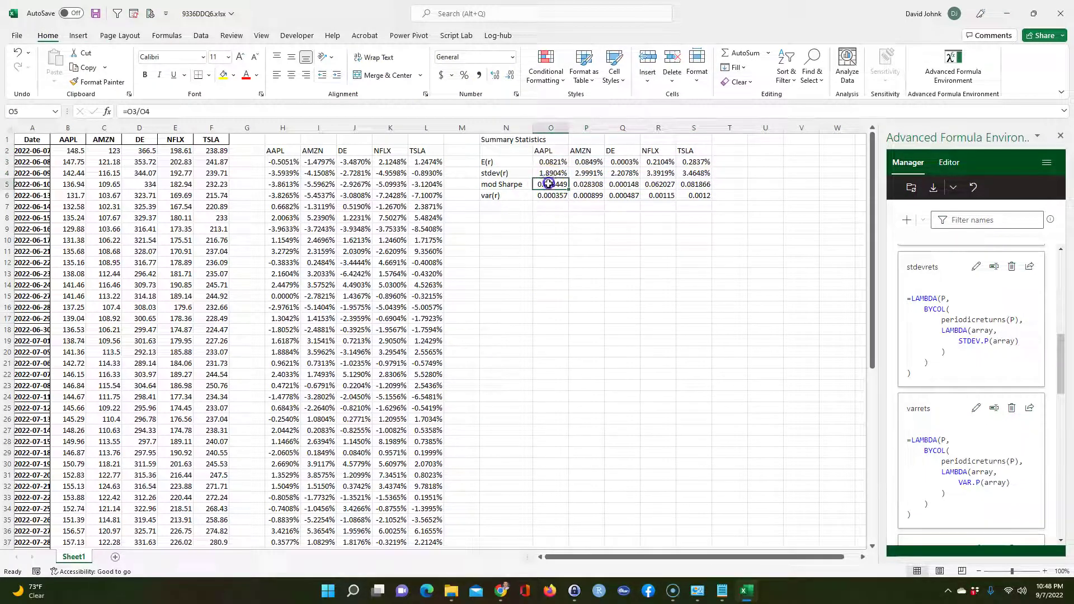
{"action": "left_click", "coordinate": [555, 187]}
{"action": "left_click", "coordinate": [553, 197]}
{"action": "left_click", "coordinate": [553, 185]}
{"action": "left_click", "coordinate": [571, 261]}
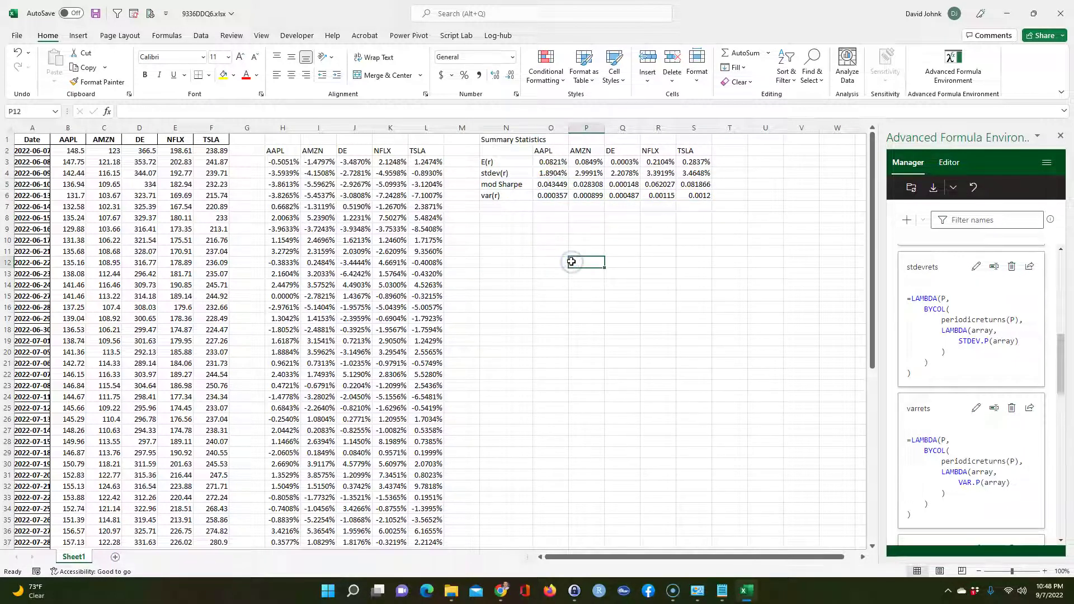
Enter the heading Excess Returns in cell N8.
{"action": "left_click", "coordinate": [498, 214]}
{"action": "type", "text": "Excess Ret"}
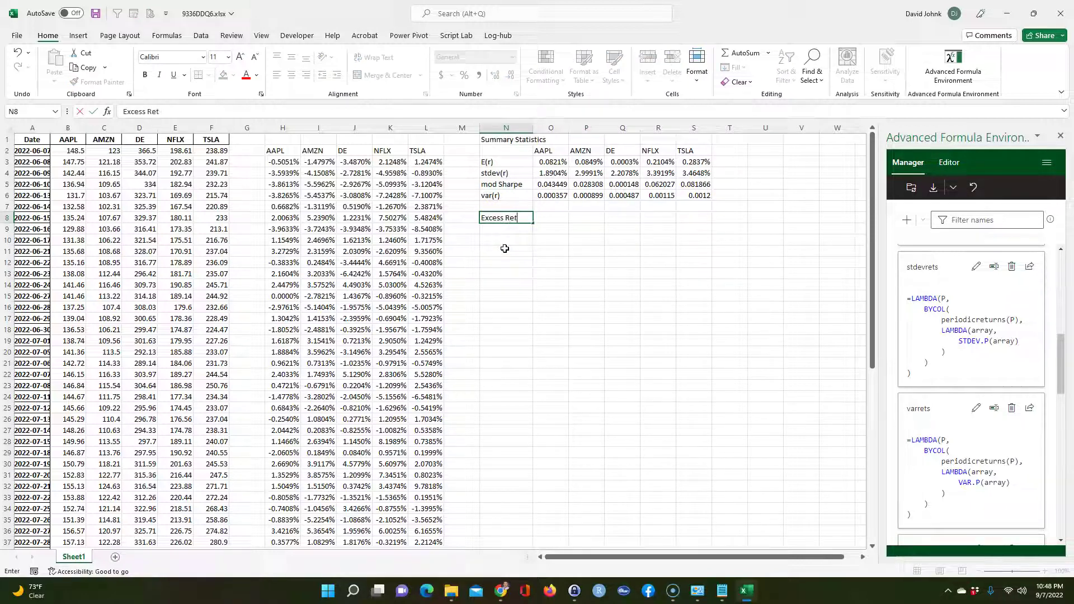
{"action": "type", "text": "urns"}
{"action": "key", "text": "Return"}
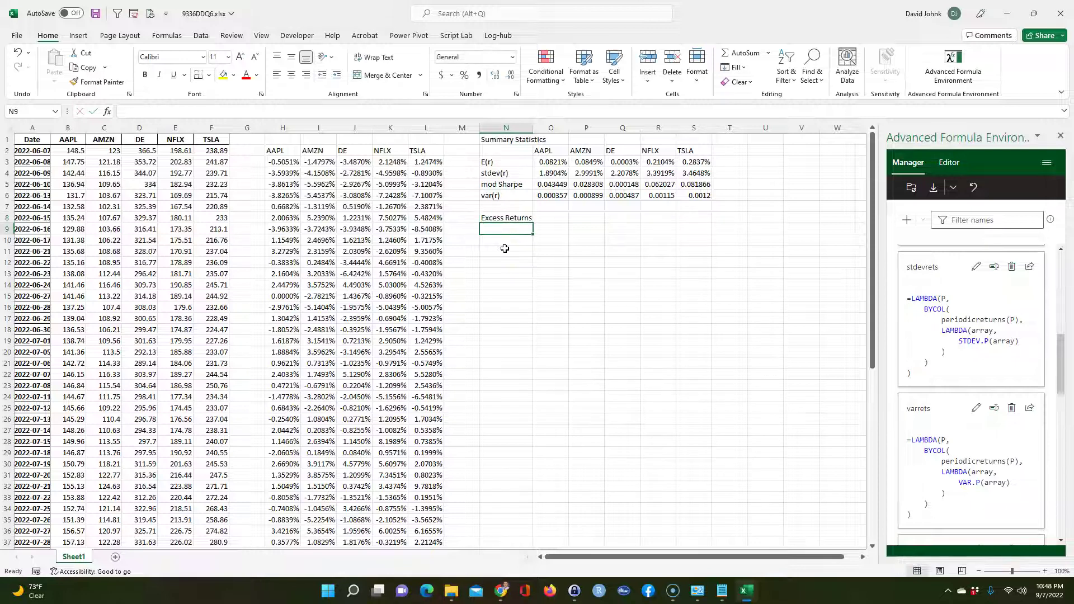
Calculate the excess returns starting in O9 with the excessrets function on the price range P.
{"action": "key", "text": "Right"}
{"action": "type", "text": "="}
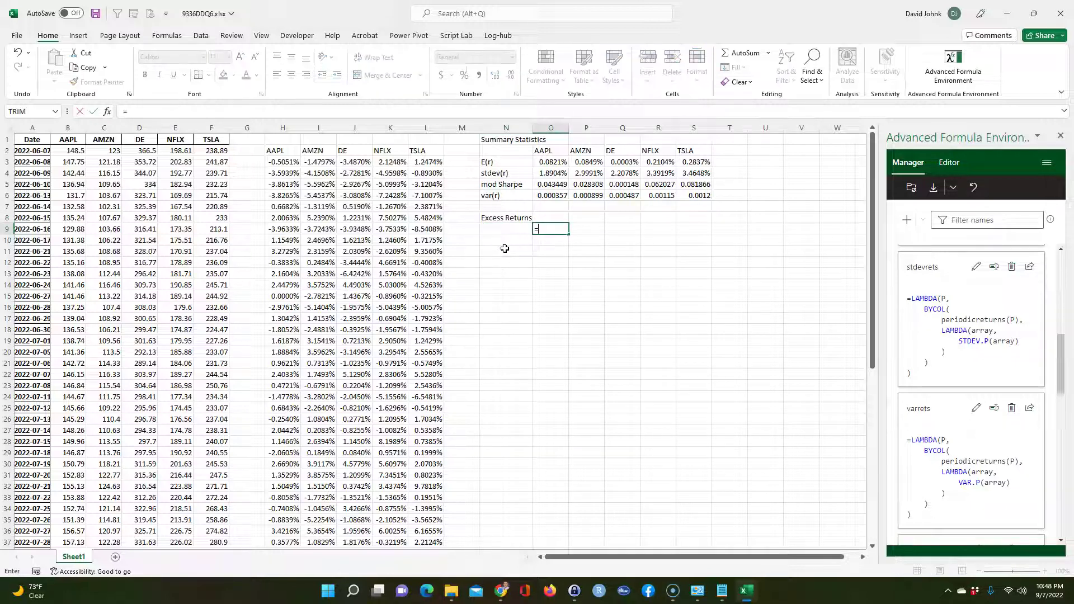
{"action": "type", "text": "exc"}
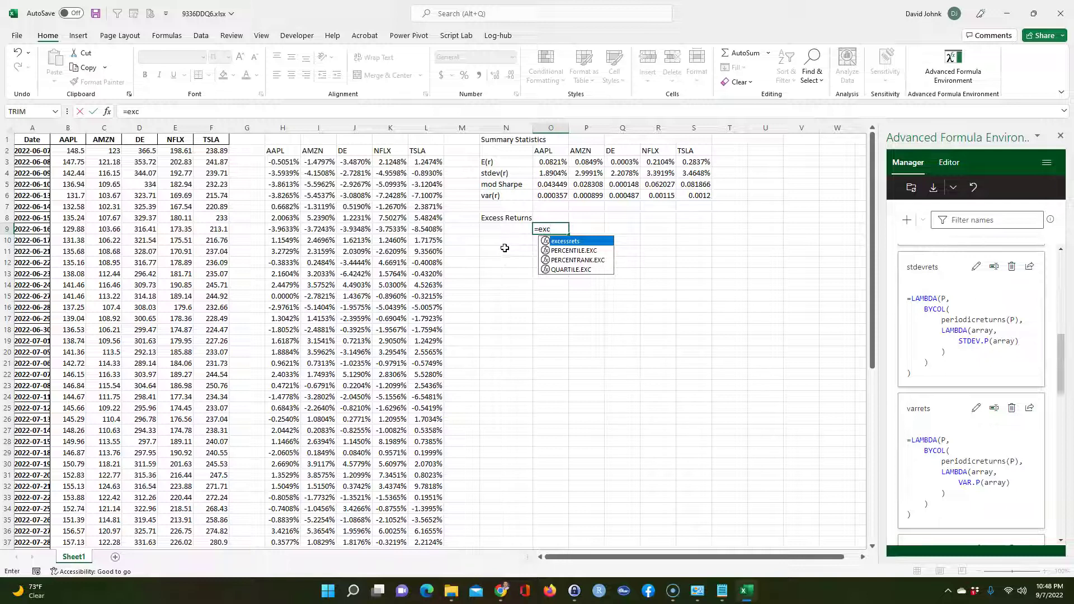
{"action": "double_click", "coordinate": [561, 241]}
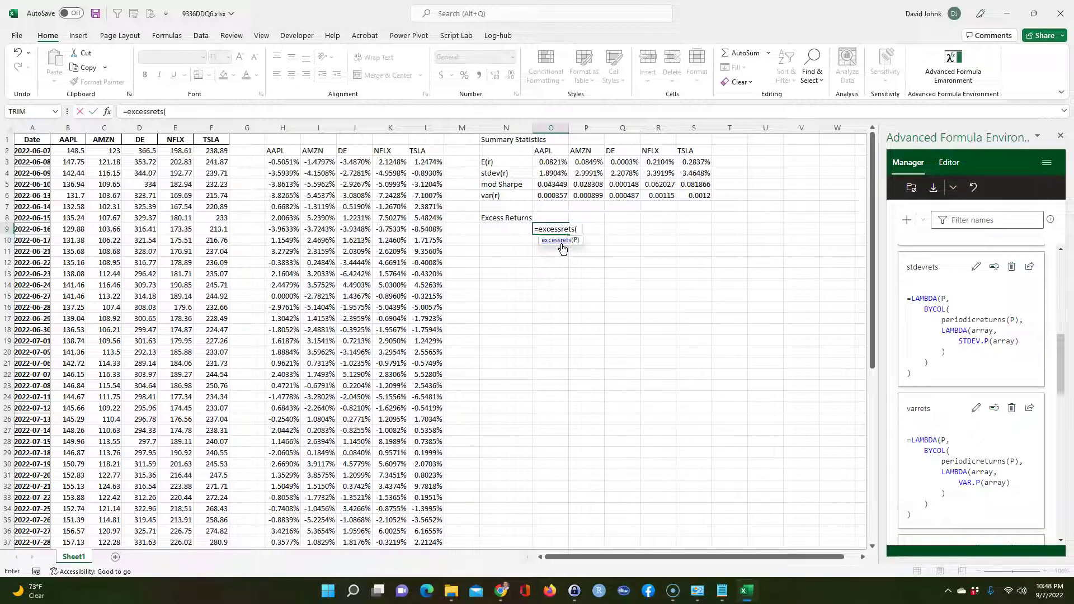
{"action": "type", "text": "p"}
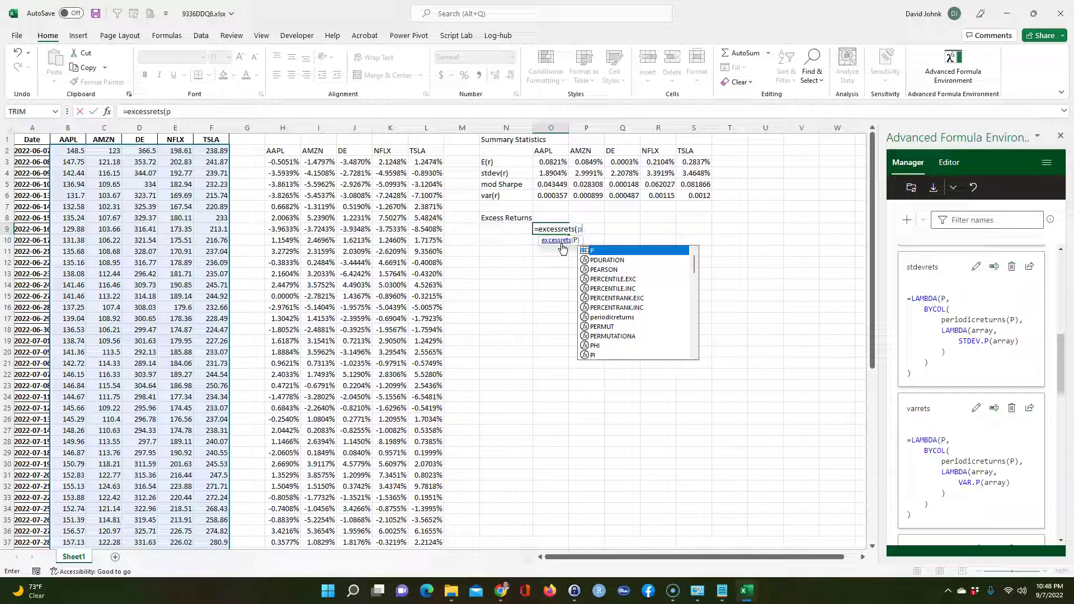
{"action": "key", "text": "Return"}
Format the whole excess returns block, O9:S70, as percentages with four decimal places.
{"action": "left_click_drag", "start_coordinate": [557, 225], "coordinate": [697, 304]}
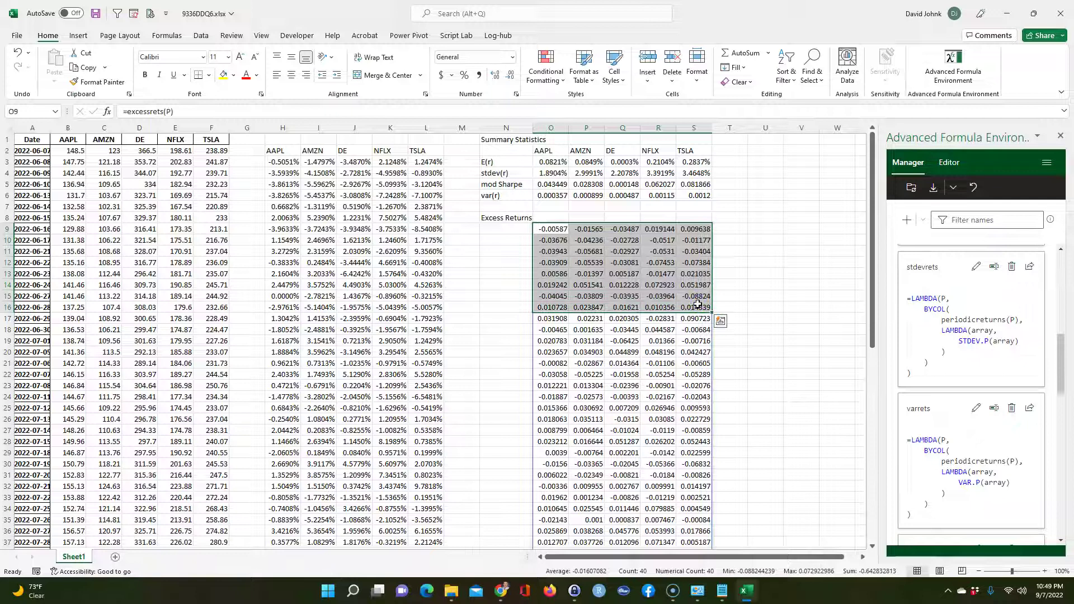
{"action": "key", "text": "ctrl+shift+Down"}
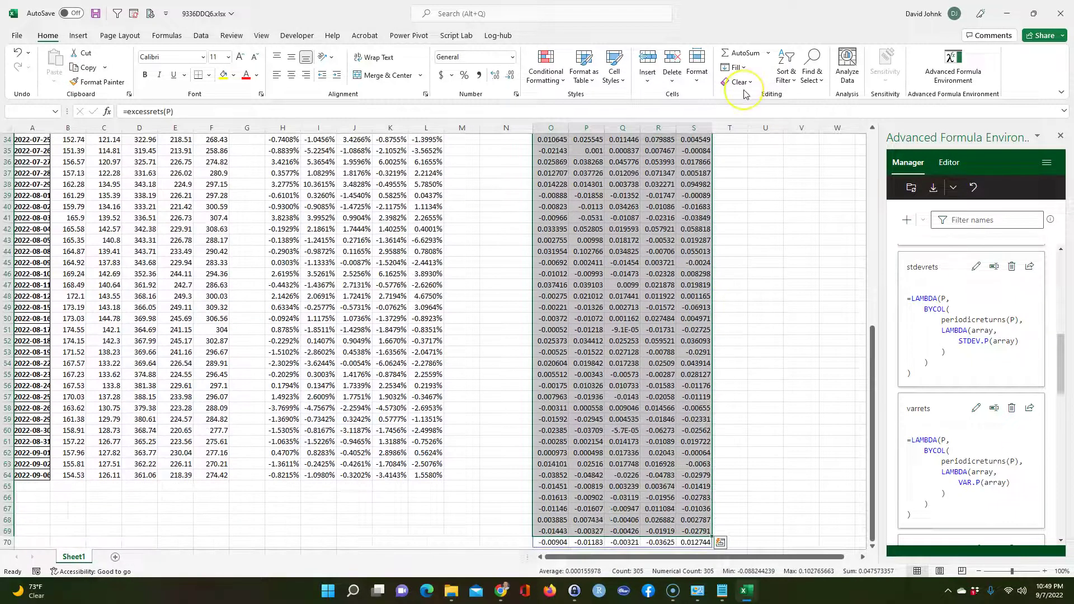
{"action": "key", "text": "shift+Down"}
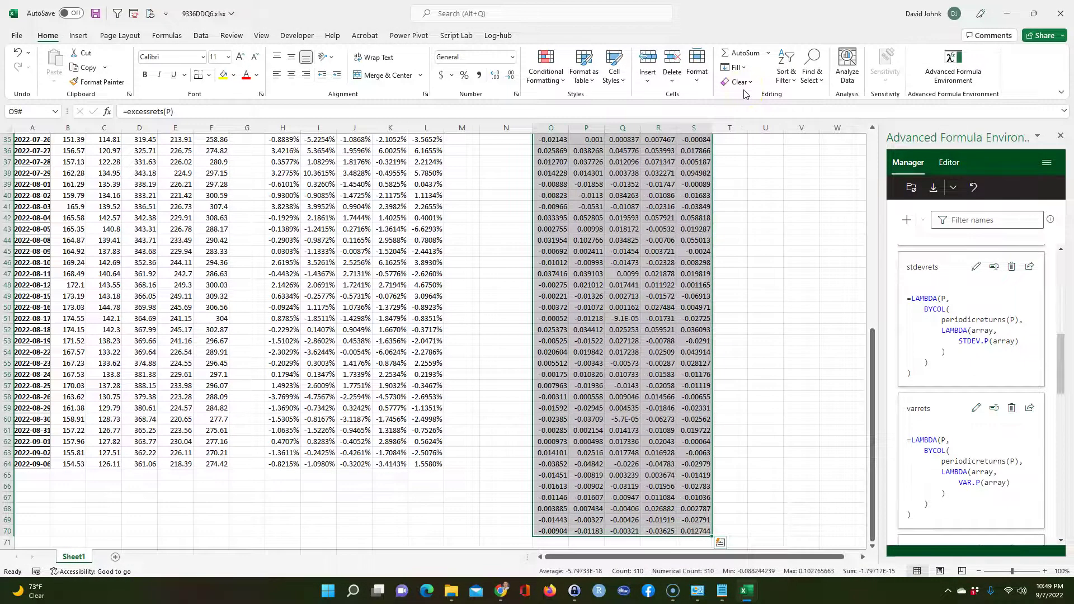
{"action": "left_click", "coordinate": [464, 75]}
{"action": "left_click", "coordinate": [494, 75]}
{"action": "left_click", "coordinate": [495, 75]}
{"action": "left_click", "coordinate": [494, 74]}
{"action": "left_click", "coordinate": [494, 75]}
{"action": "left_click", "coordinate": [586, 318]}
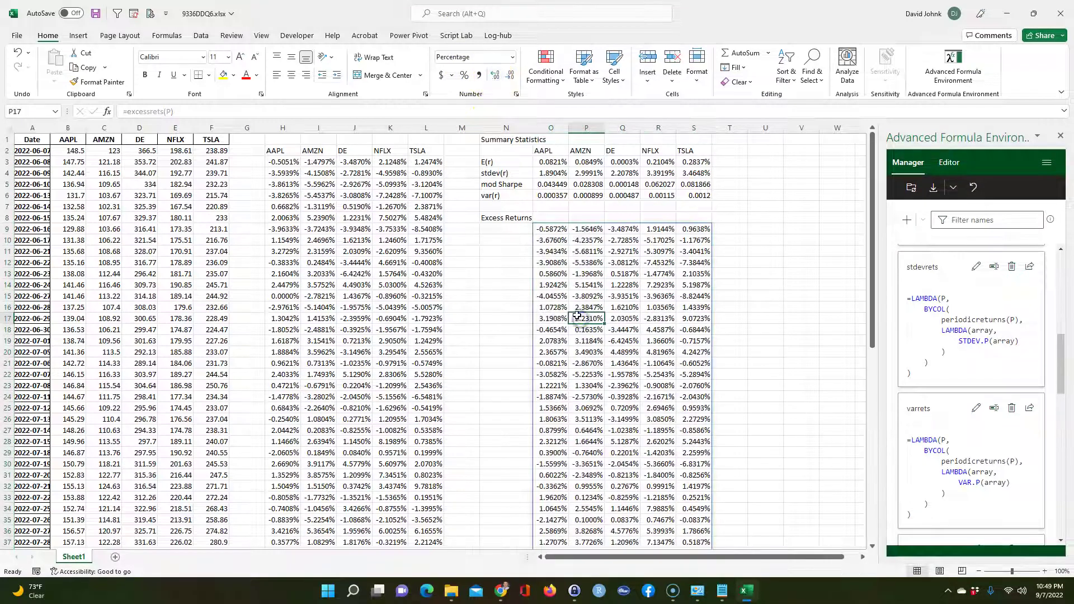
Compare the excess returns formula in O9 with the periodic returns formula in H3.
{"action": "left_click", "coordinate": [541, 251]}
{"action": "left_click", "coordinate": [547, 229]}
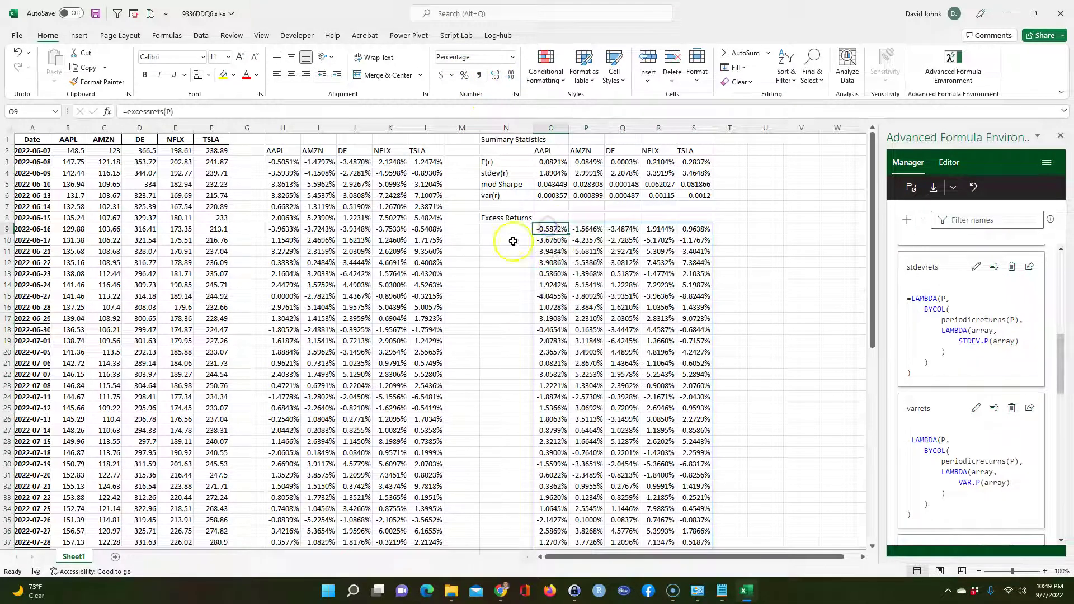
{"action": "left_click", "coordinate": [282, 163]}
{"action": "left_click", "coordinate": [314, 162]}
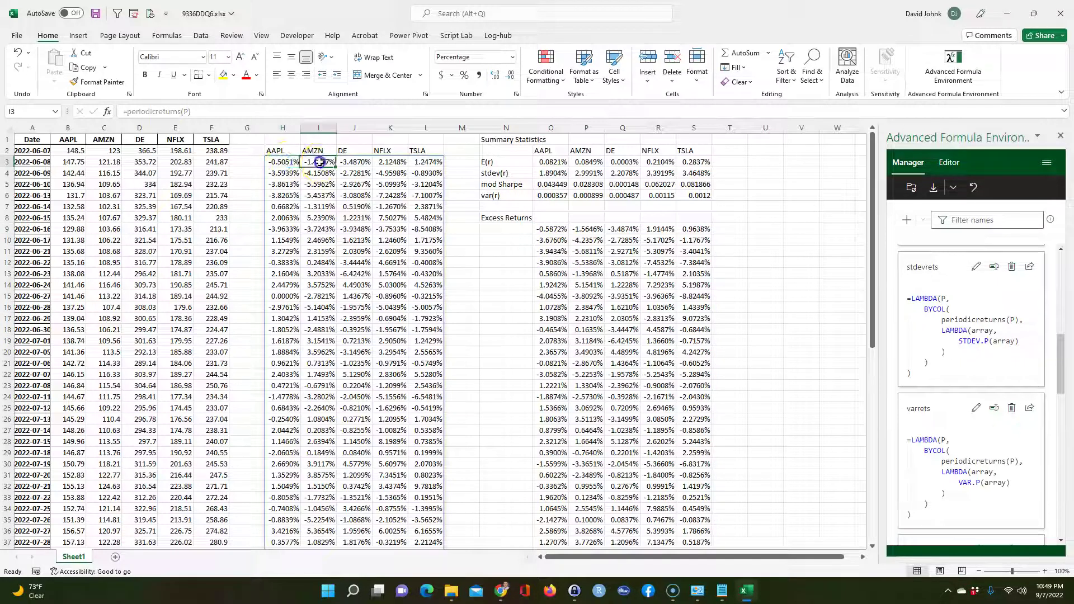
{"action": "left_click", "coordinate": [290, 161]}
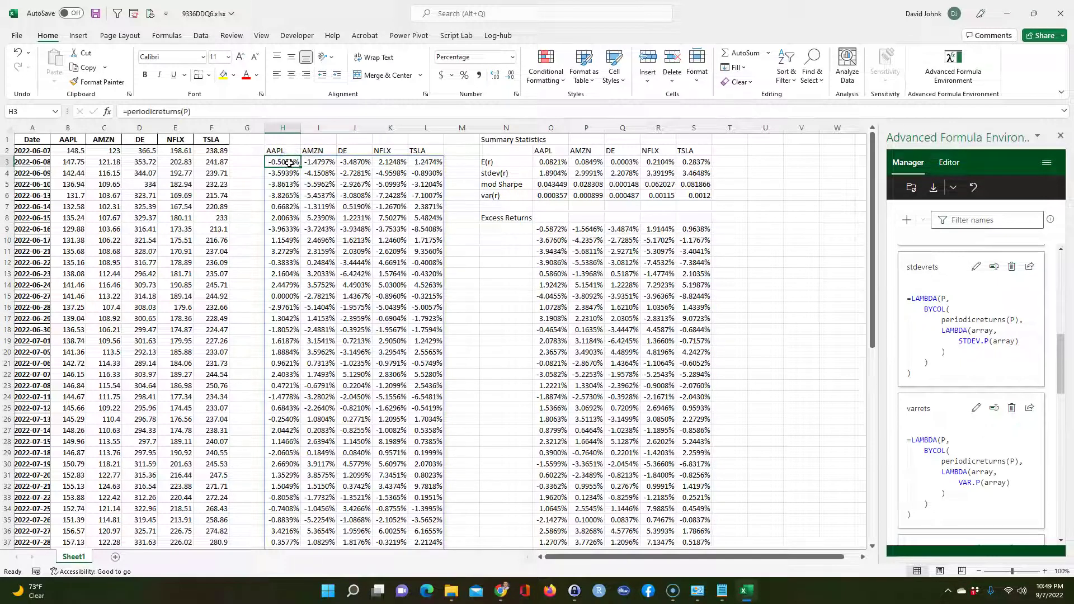
Compare the formulas behind the AAPL periodic returns, the expected returns in row 3 and the excess returns in O9.
{"action": "left_click", "coordinate": [553, 161]}
{"action": "left_click", "coordinate": [283, 173]}
{"action": "left_click", "coordinate": [560, 162]}
{"action": "left_click", "coordinate": [581, 161]}
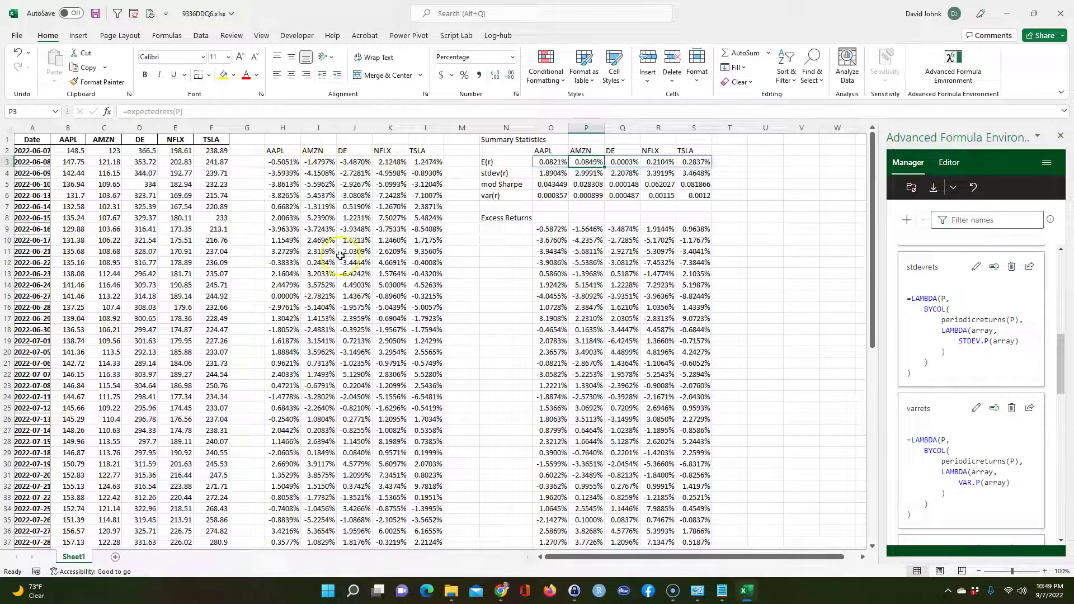
{"action": "left_click", "coordinate": [560, 228]}
{"action": "left_click", "coordinate": [283, 162]}
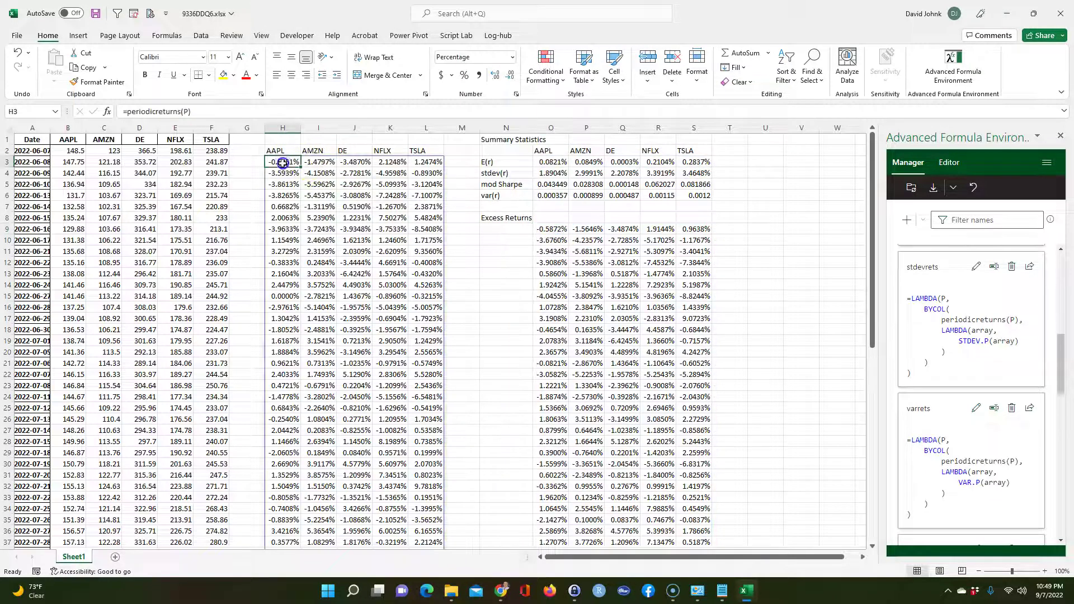
Check the first AAPL excess return by entering the formula =H3-O3 in cell N9.
{"action": "left_click", "coordinate": [512, 229]}
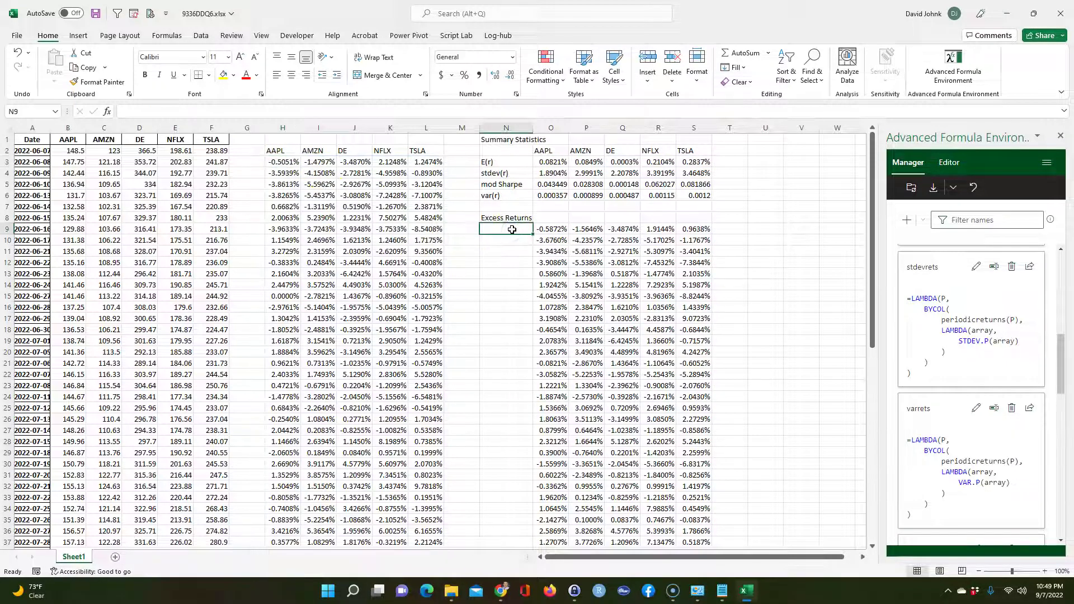
{"action": "type", "text": "="}
{"action": "left_click", "coordinate": [286, 163]}
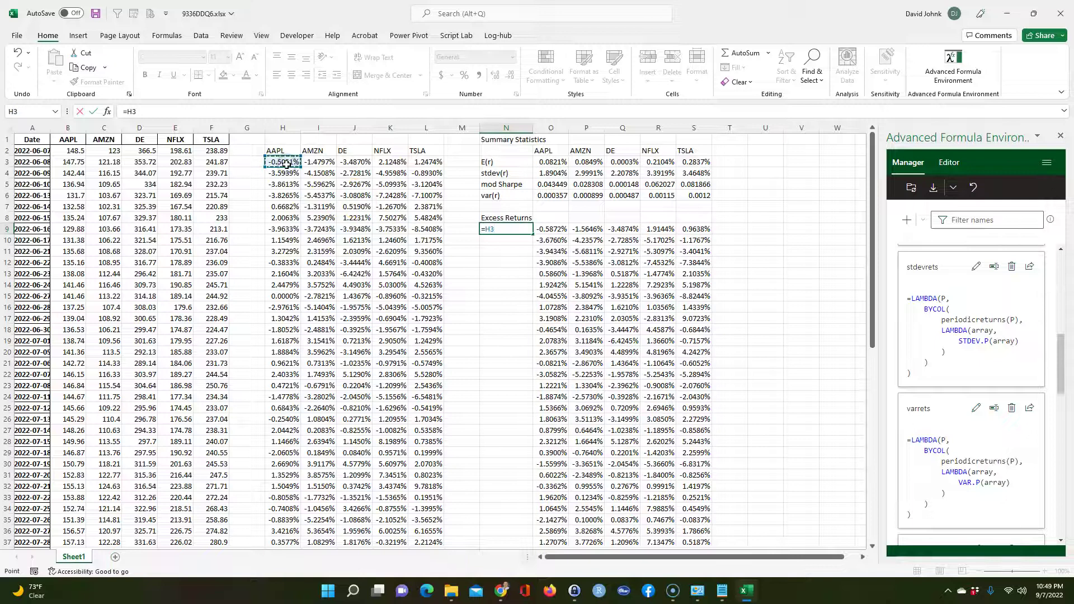
{"action": "type", "text": "-"}
{"action": "left_click", "coordinate": [547, 161]}
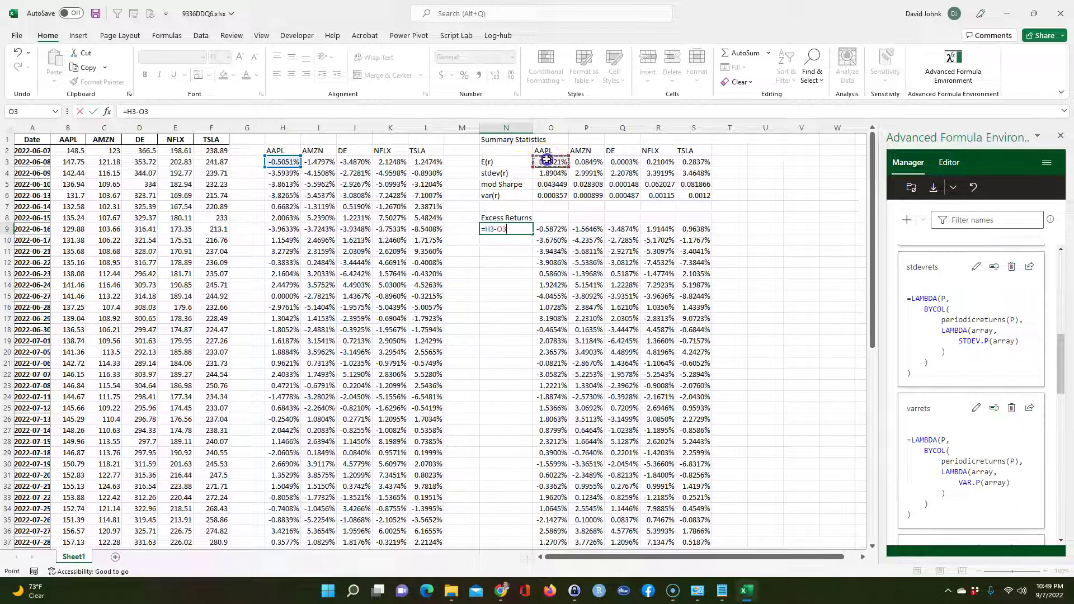
{"action": "key", "text": "ctrl+Return"}
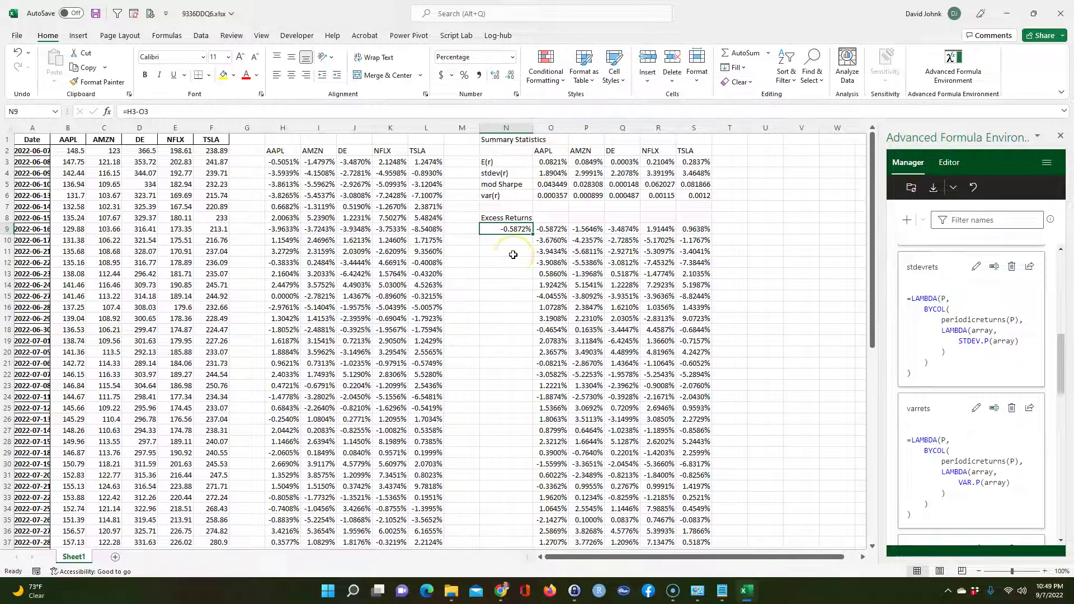
Label the excess returns block with X in cell O8.
{"action": "left_click", "coordinate": [545, 219]}
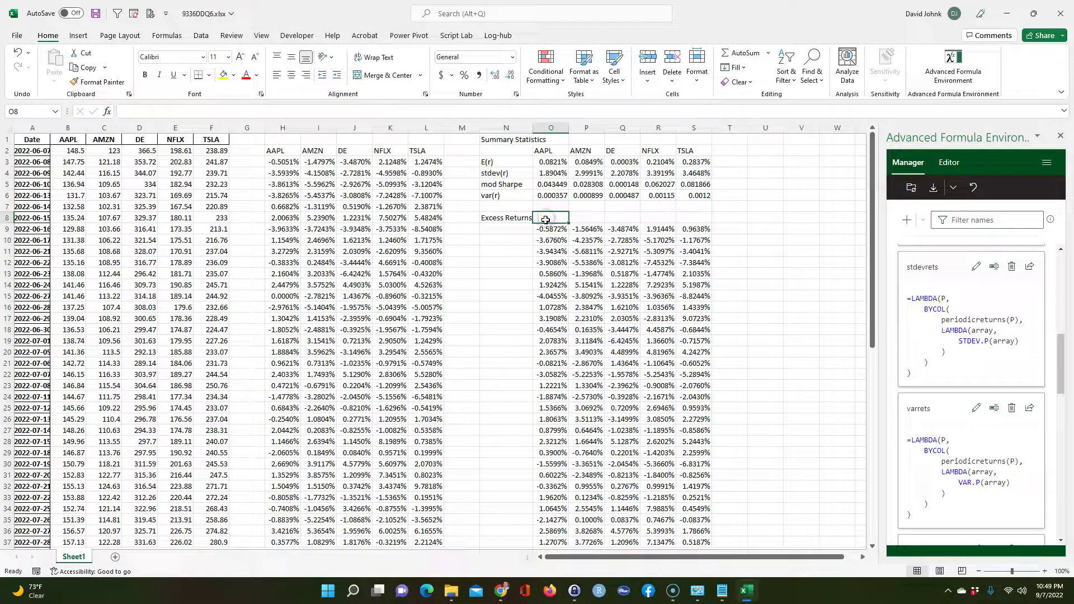
{"action": "type", "text": "X"}
{"action": "left_click_drag", "start_coordinate": [520, 307], "coordinate": [523, 297]}
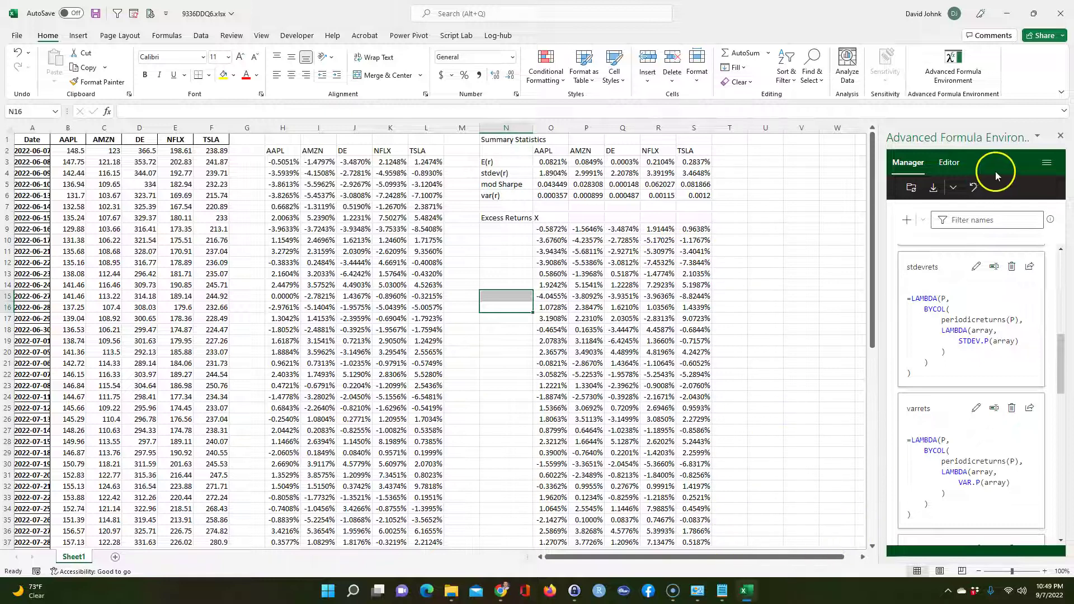
Close the Advanced Formula Environment and enter the heading Variance Covariance Matrix in cell U1.
{"action": "left_click", "coordinate": [1056, 138]}
{"action": "left_click", "coordinate": [847, 240]}
{"action": "left_click", "coordinate": [762, 142]}
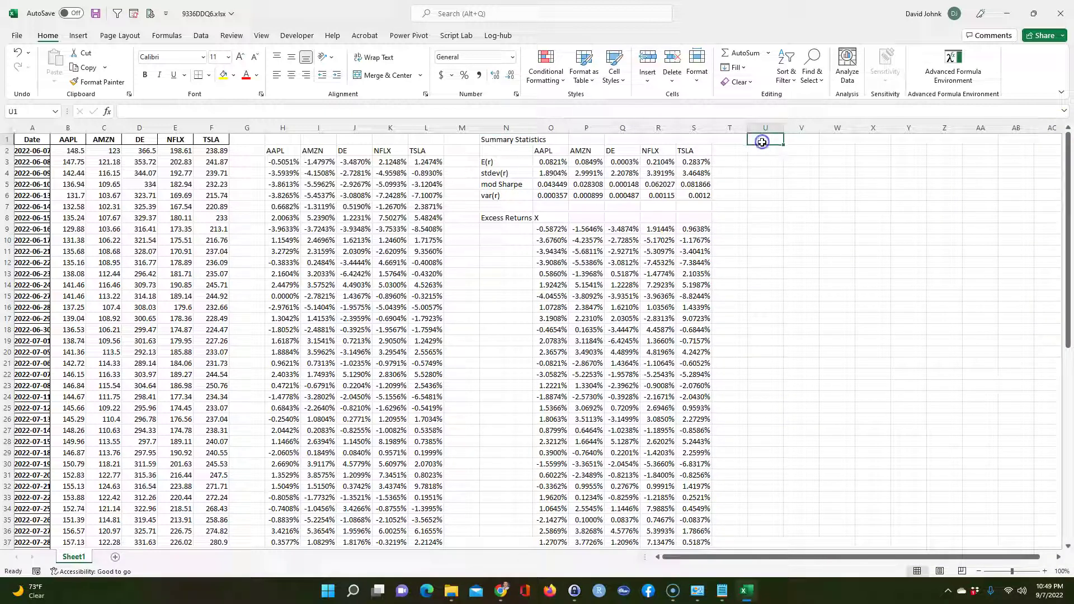
{"action": "type", "text": "Variance Covariance Matrix"}
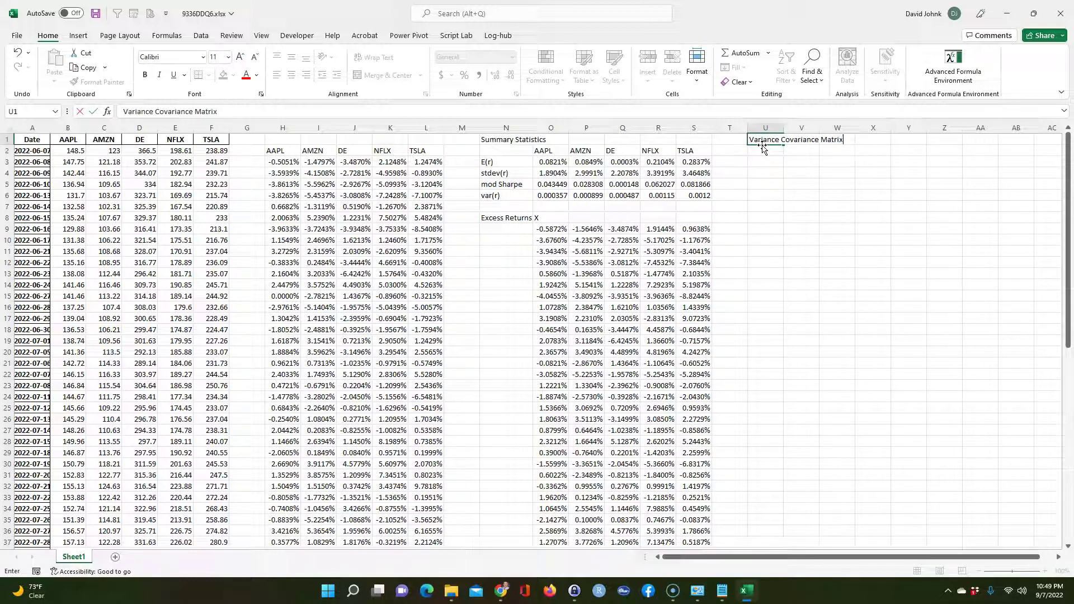
{"action": "key", "text": "Return"}
Link V2 to the AAPL ticker in O2 and fill the formula across to Z2 as column headers.
{"action": "scroll", "coordinate": [772, 145], "scroll_direction": "right", "scroll_amount": 3}
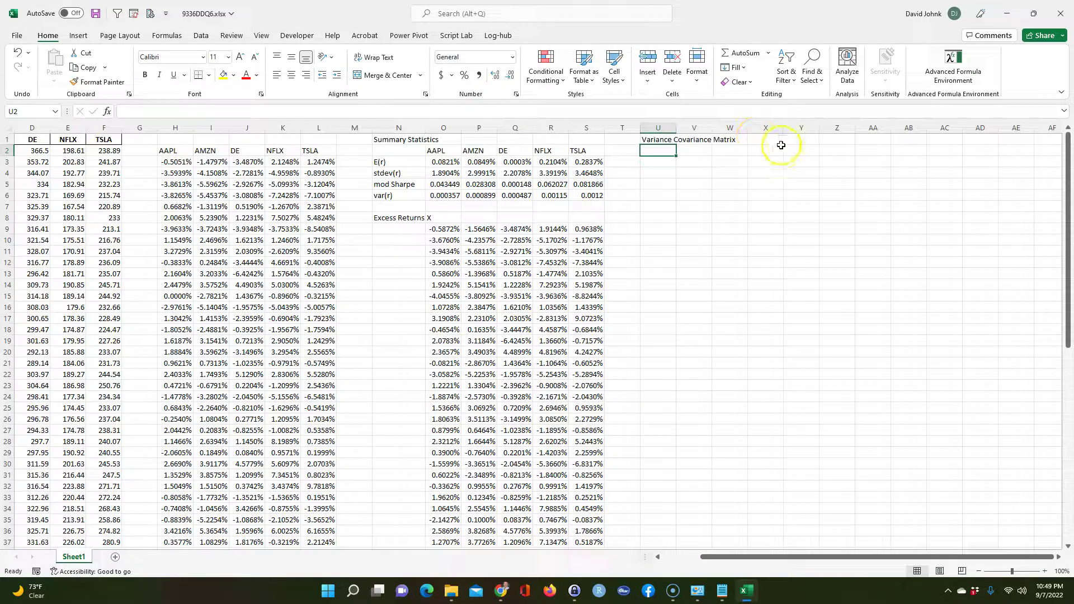
{"action": "left_click", "coordinate": [694, 150]}
{"action": "type", "text": "="}
{"action": "left_click", "coordinate": [442, 151]}
{"action": "key", "text": "Return"}
{"action": "left_click", "coordinate": [691, 151]}
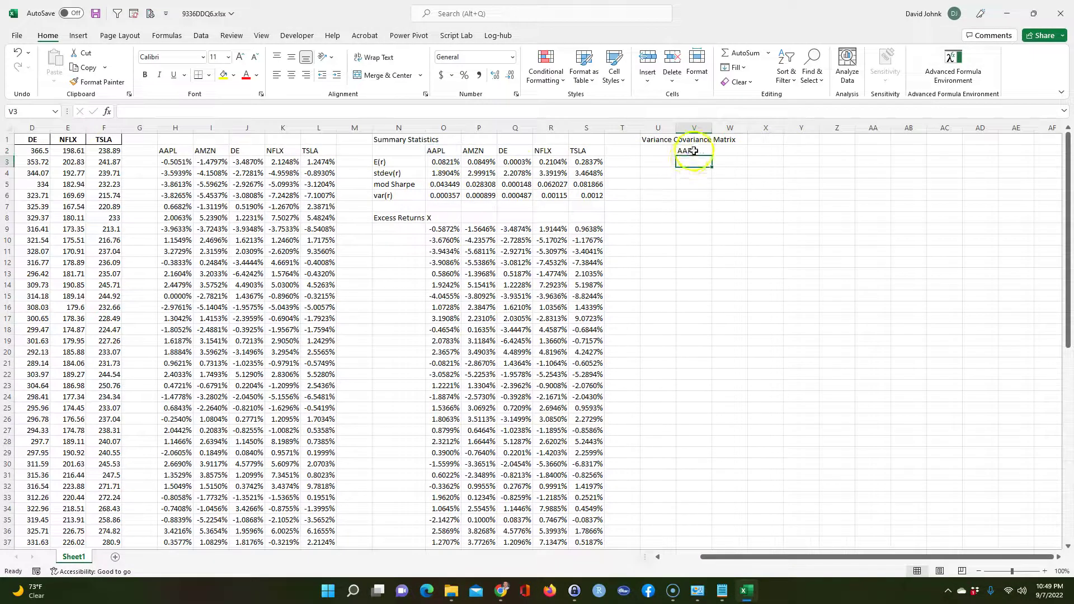
{"action": "left_click_drag", "start_coordinate": [712, 157], "coordinate": [847, 160]}
Create the matrix row labels from U3 down with the formula =TRANSPOSE(V2:Z2).
{"action": "left_click", "coordinate": [661, 161]}
{"action": "type", "text": "=tranp"}
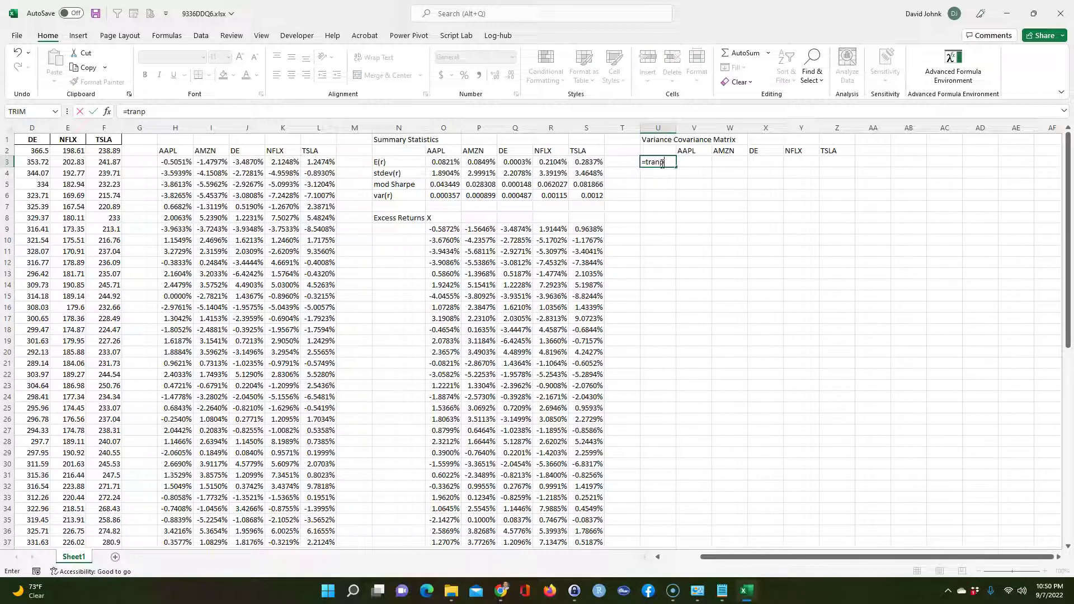
{"action": "key", "text": "BackSpace"}
{"action": "type", "text": "s"}
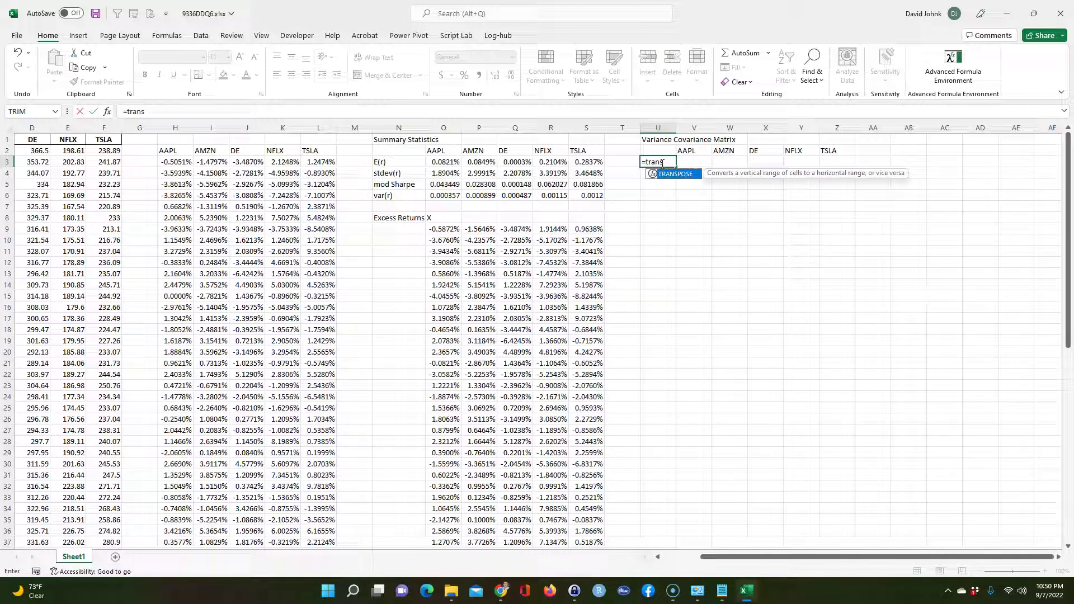
{"action": "double_click", "coordinate": [689, 177]}
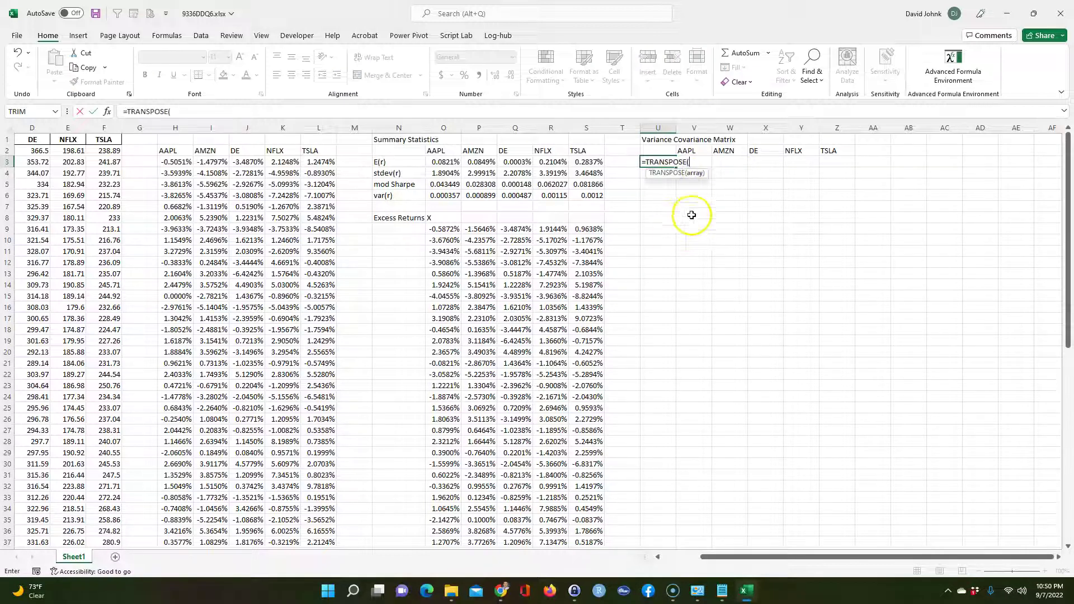
{"action": "left_click_drag", "start_coordinate": [688, 149], "coordinate": [829, 148]}
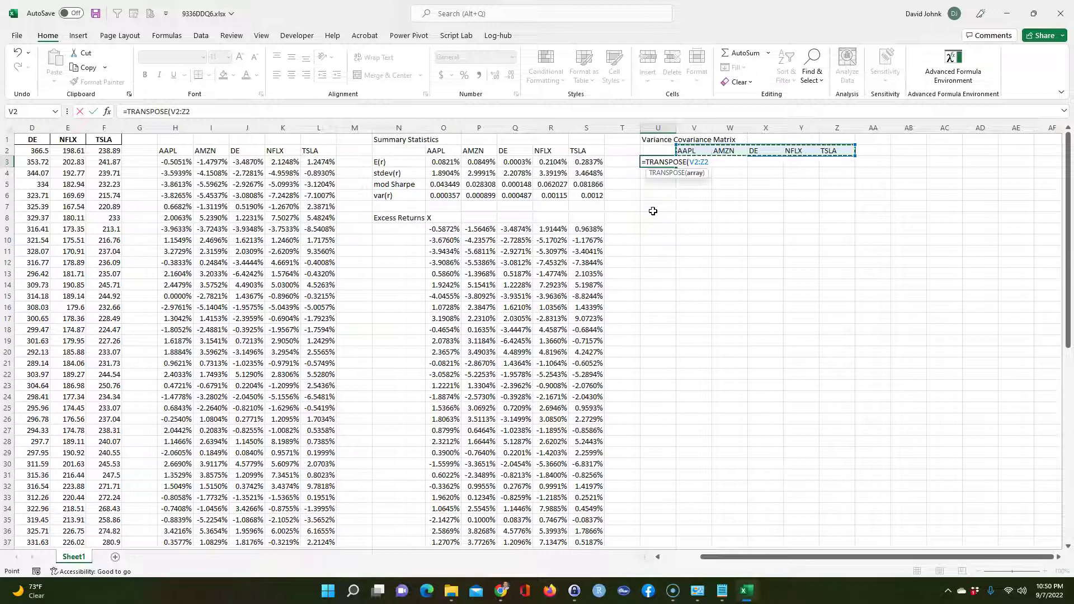
{"action": "key", "text": "Return"}
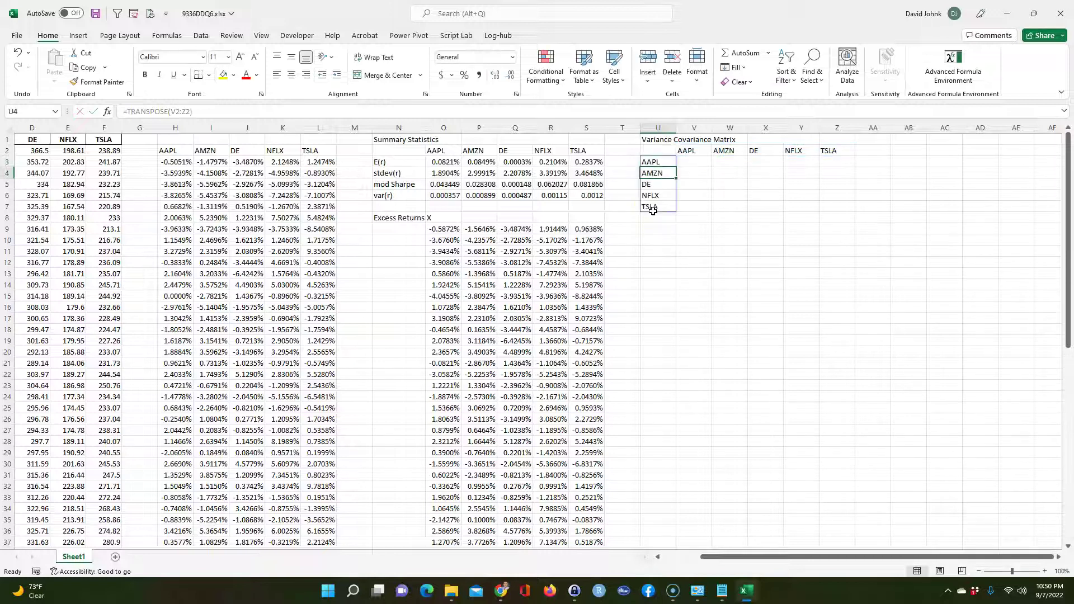
Calculate the variance covariance matrix starting in V3 with the varcovarmatrix function on the price range P.
{"action": "left_click", "coordinate": [689, 162]}
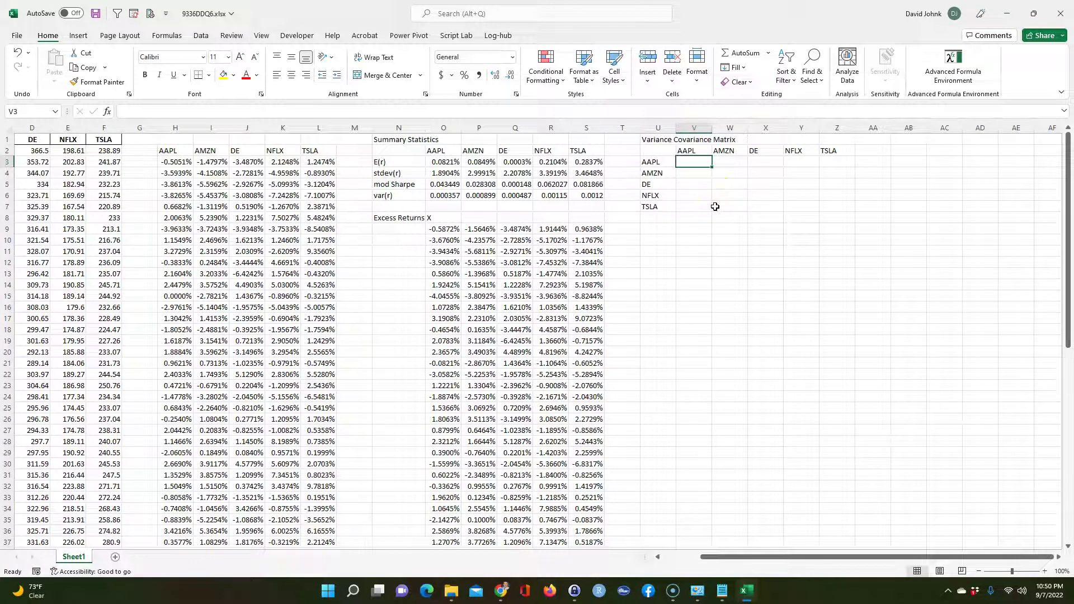
{"action": "type", "text": "=va"}
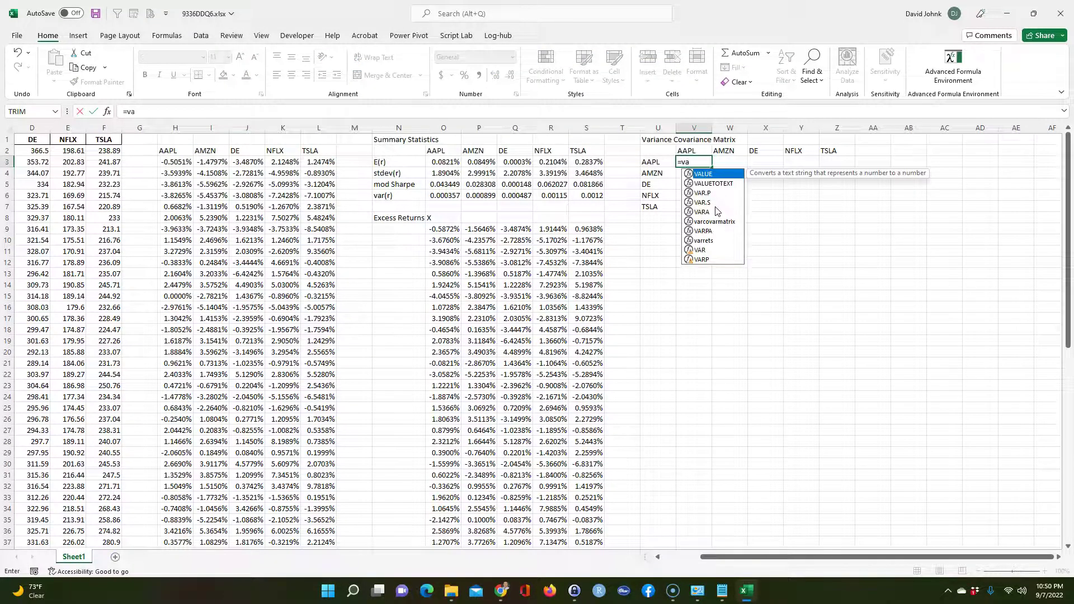
{"action": "double_click", "coordinate": [719, 221]}
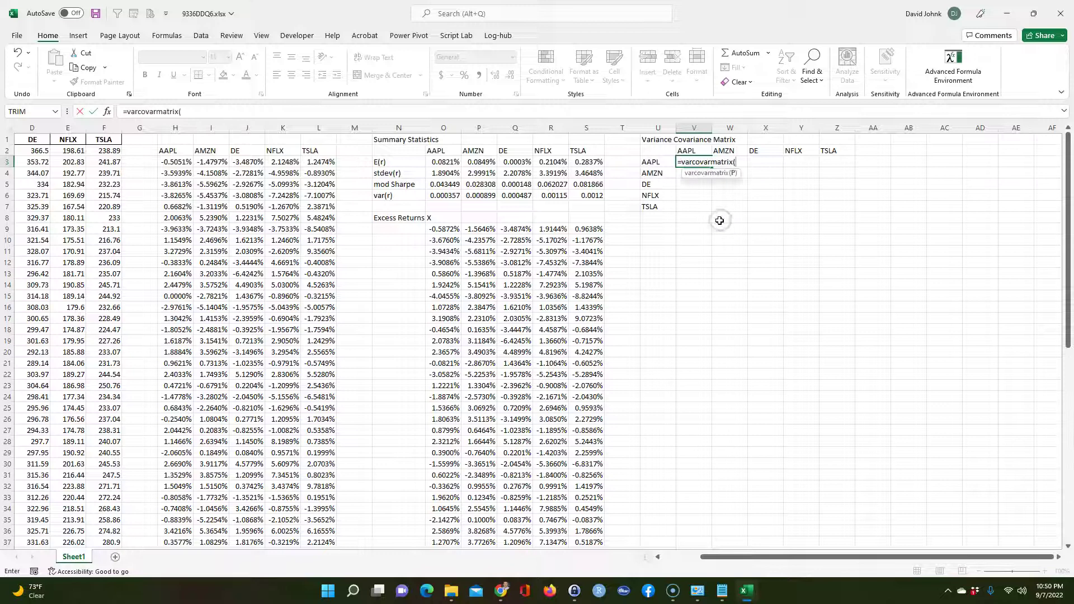
{"action": "type", "text": "P)"}
{"action": "key", "text": "Return"}
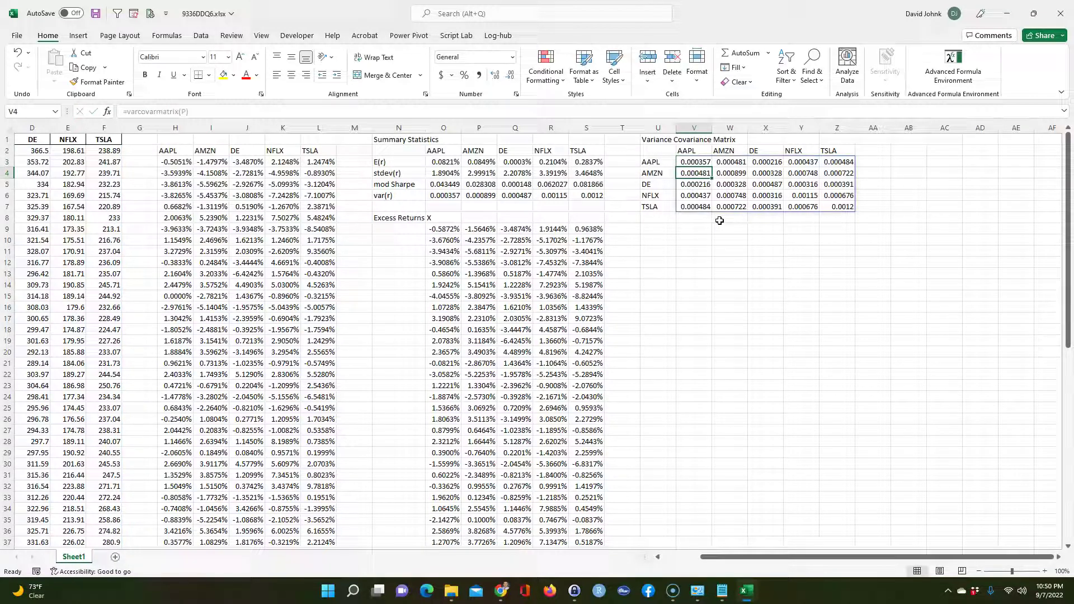
Highlight the diagonal cells of the variance covariance matrix, from V3 to Z7, in yellow.
{"action": "left_click", "coordinate": [693, 161]}
{"action": "left_click", "coordinate": [727, 173], "text": "ctrl"}
{"action": "left_click", "coordinate": [765, 184], "text": "ctrl"}
{"action": "left_click", "coordinate": [805, 195], "text": "ctrl"}
{"action": "left_click", "coordinate": [834, 207], "text": "ctrl"}
{"action": "left_click", "coordinate": [223, 75]}
Highlight the var(r) values in O6:S6 in yellow.
{"action": "left_click_drag", "start_coordinate": [439, 195], "coordinate": [581, 196]}
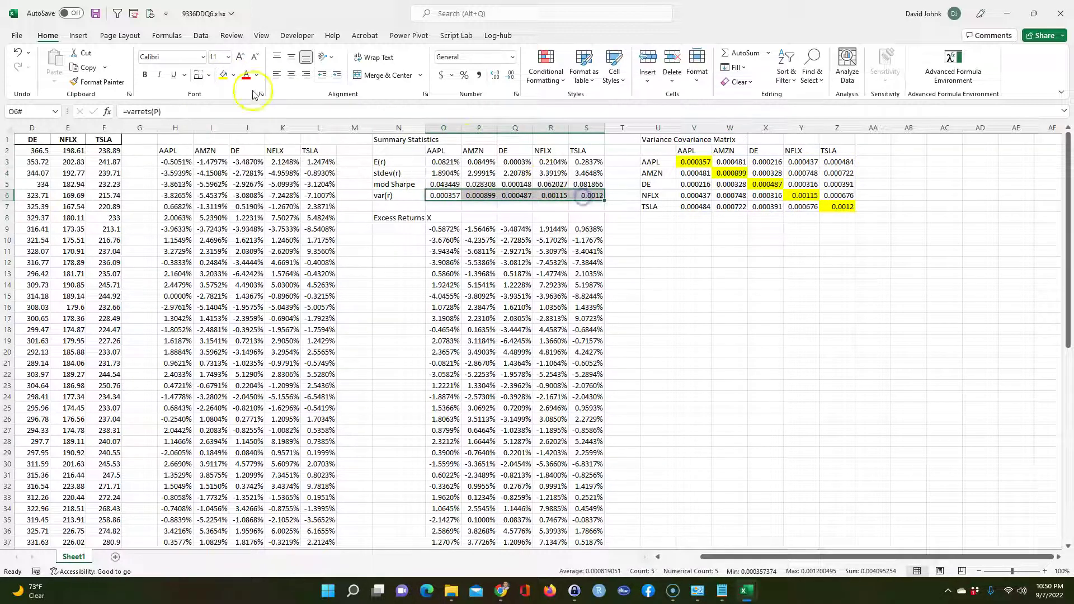
{"action": "left_click", "coordinate": [223, 80]}
{"action": "left_click", "coordinate": [637, 282]}
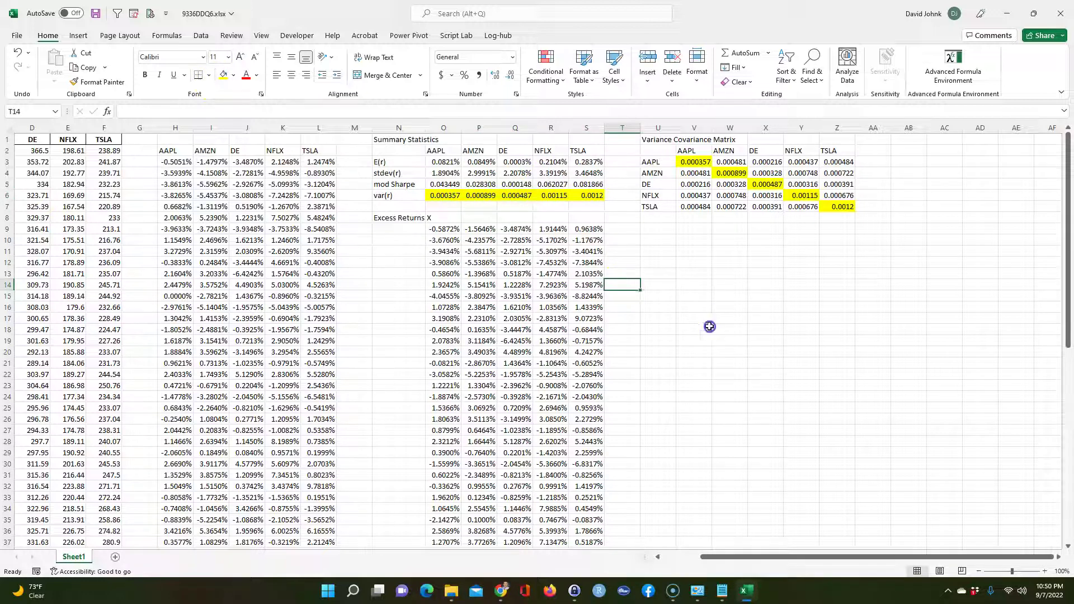
Enter the heading Correlation Matrix in cell U9.
{"action": "left_click", "coordinate": [661, 232]}
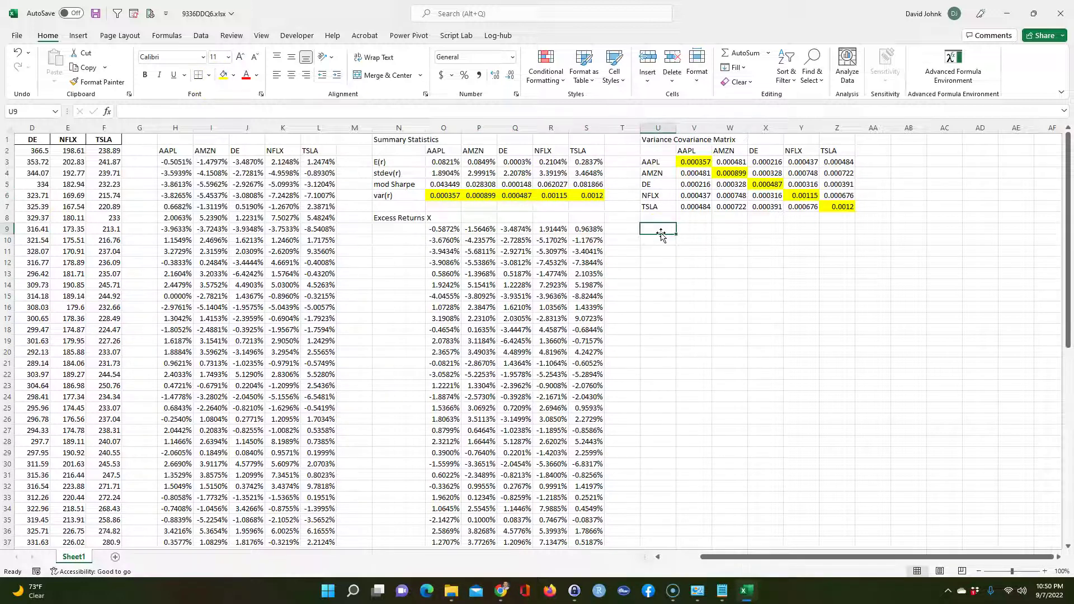
{"action": "type", "text": "Correlation"}
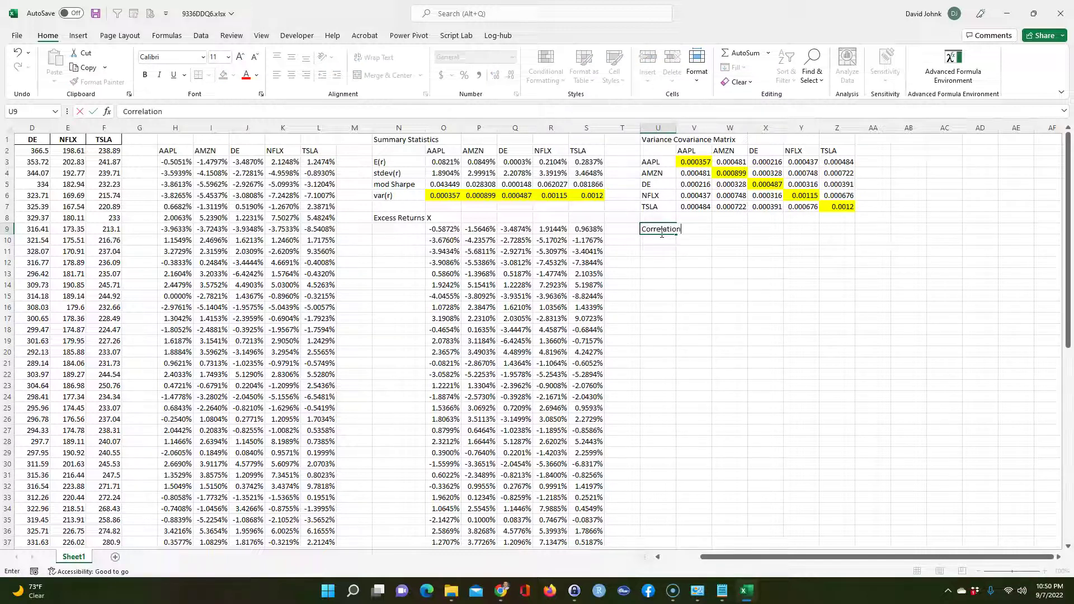
{"action": "type", "text": " Matrix"}
{"action": "key", "text": "Return"}
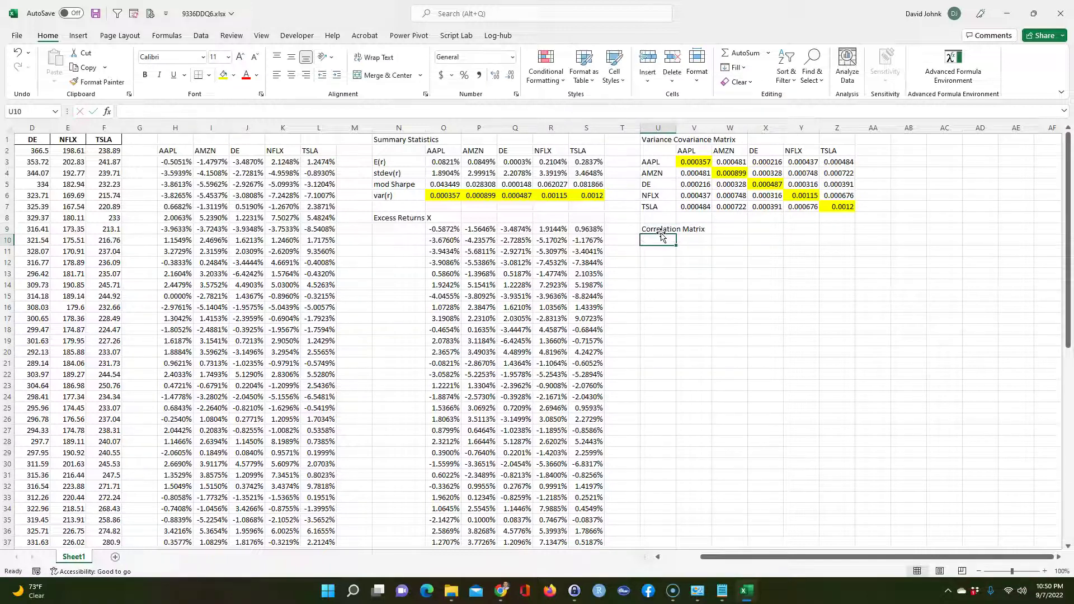
Link V10 to the ticker in V2 and fill the formula across to Z10 as correlation matrix column headers.
{"action": "left_click", "coordinate": [686, 243]}
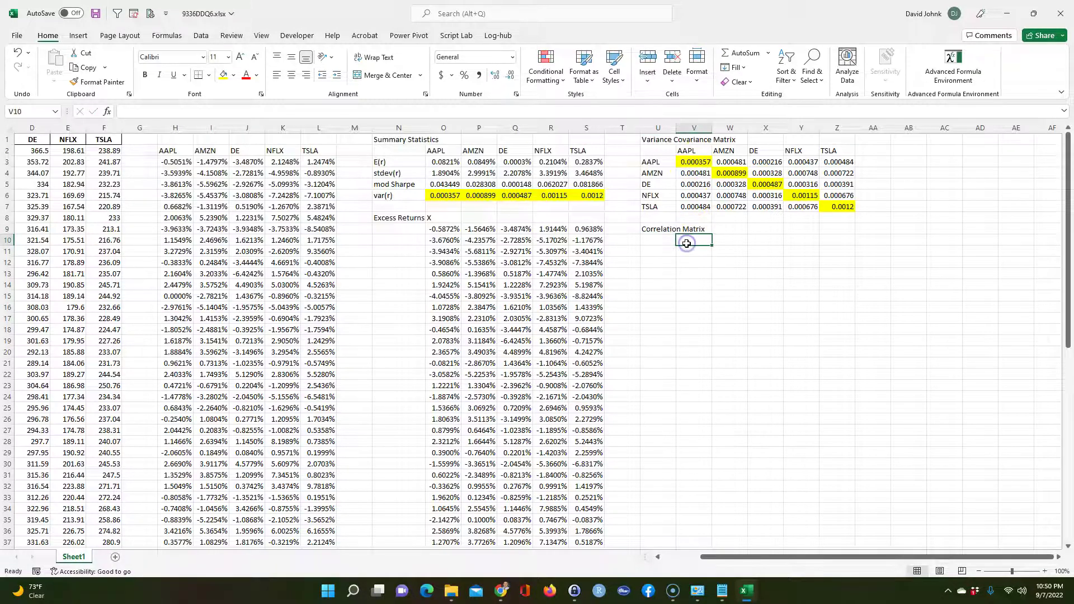
{"action": "type", "text": "="}
{"action": "left_click", "coordinate": [692, 151]}
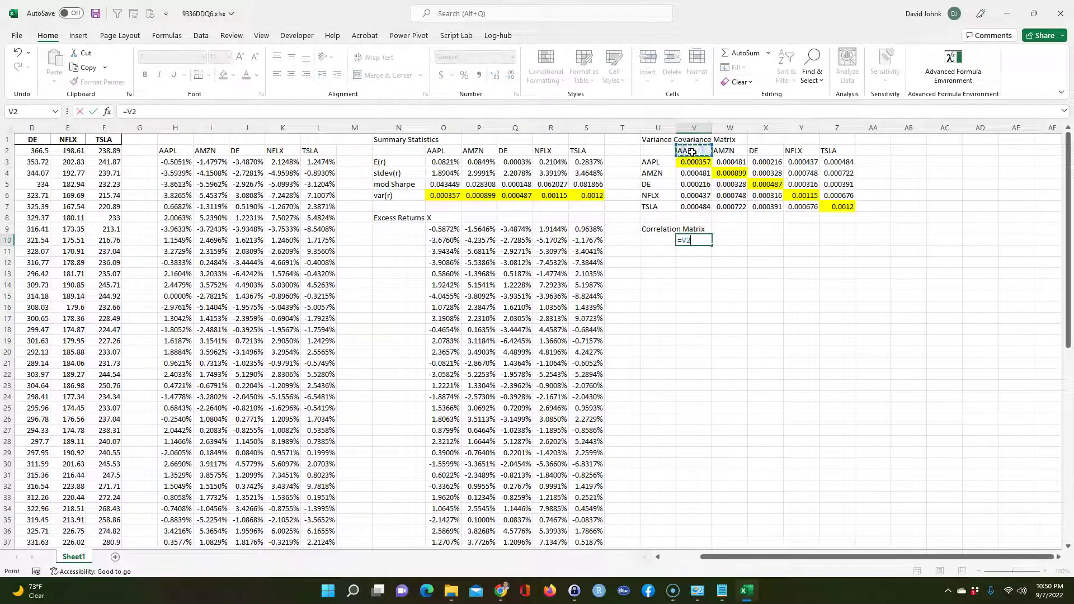
{"action": "key", "text": "Return"}
{"action": "left_click", "coordinate": [695, 239]}
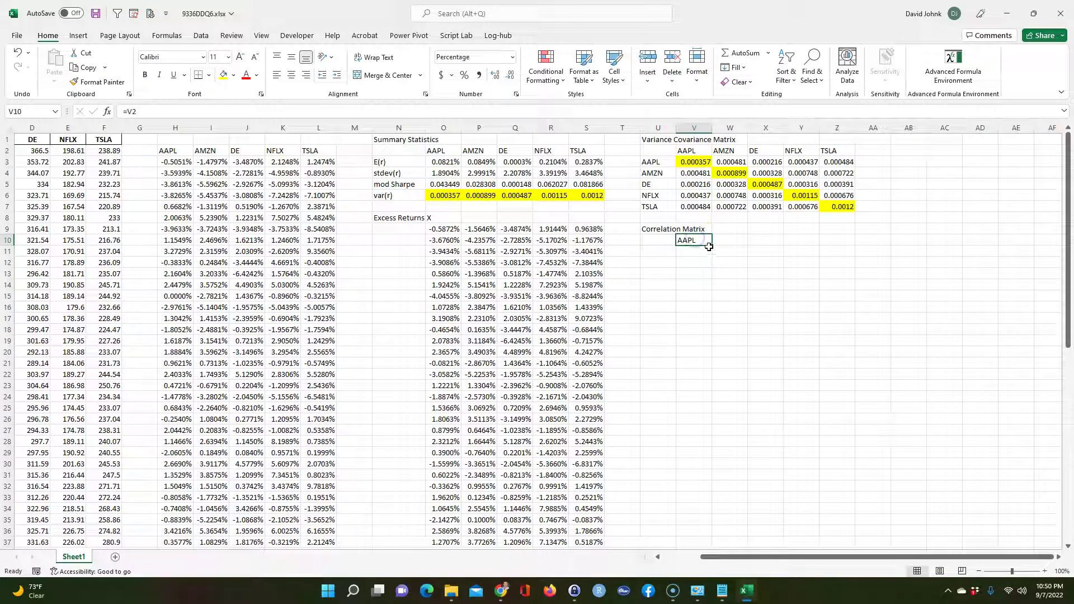
{"action": "left_click_drag", "start_coordinate": [713, 247], "coordinate": [845, 250]}
Link U11 to the ticker in U3, fill the row labels down to U15 and clear the extra formula in U16.
{"action": "left_click", "coordinate": [665, 252]}
{"action": "type", "text": "="}
{"action": "left_click", "coordinate": [651, 161]}
{"action": "key", "text": "Return"}
{"action": "left_click", "coordinate": [670, 251]}
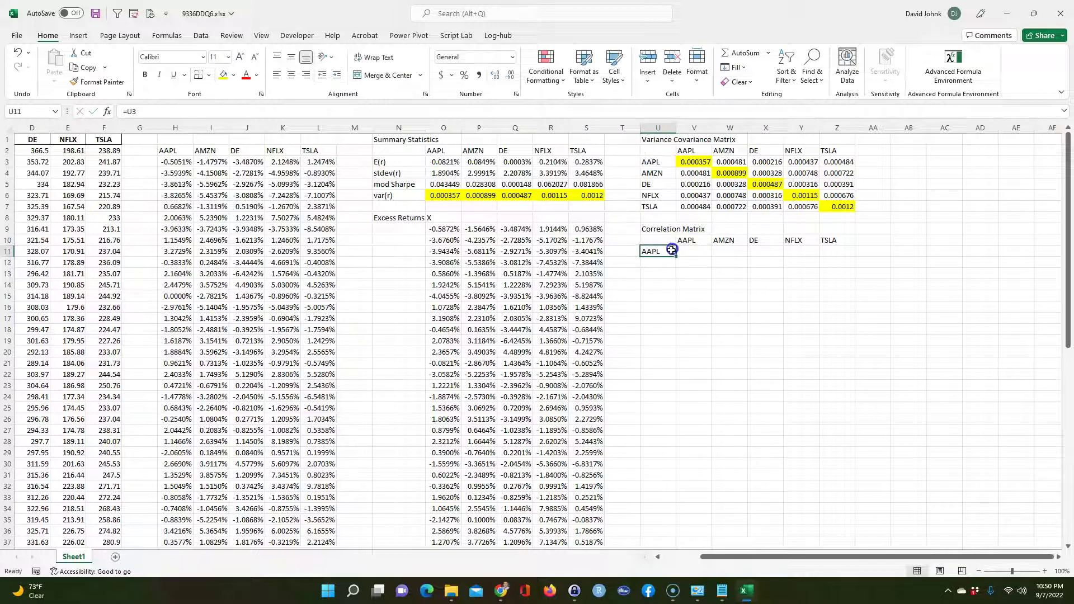
{"action": "left_click_drag", "start_coordinate": [677, 263], "coordinate": [672, 312]}
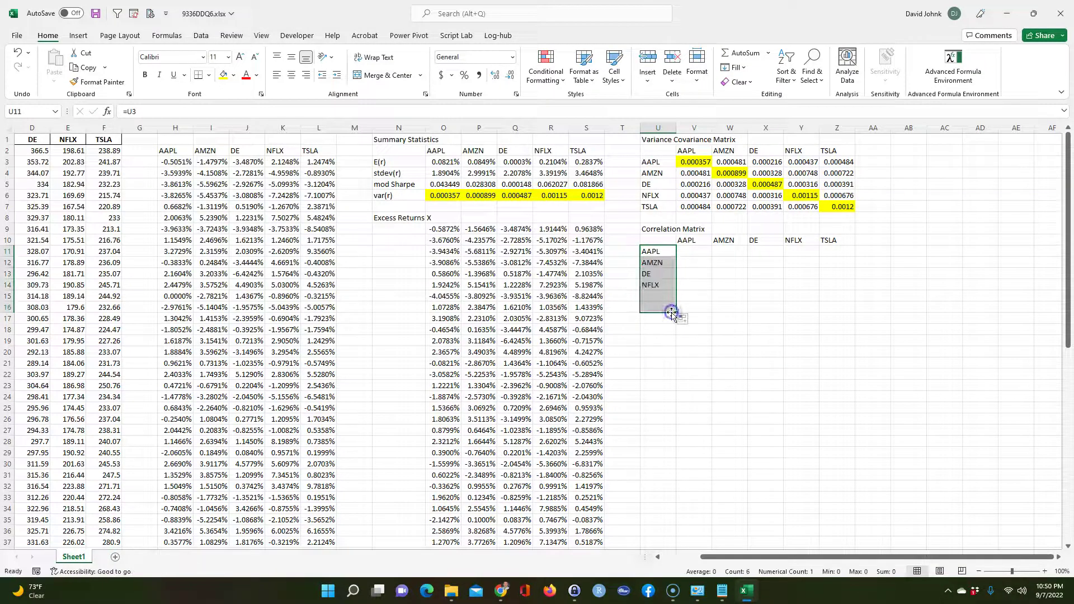
{"action": "left_click", "coordinate": [661, 310]}
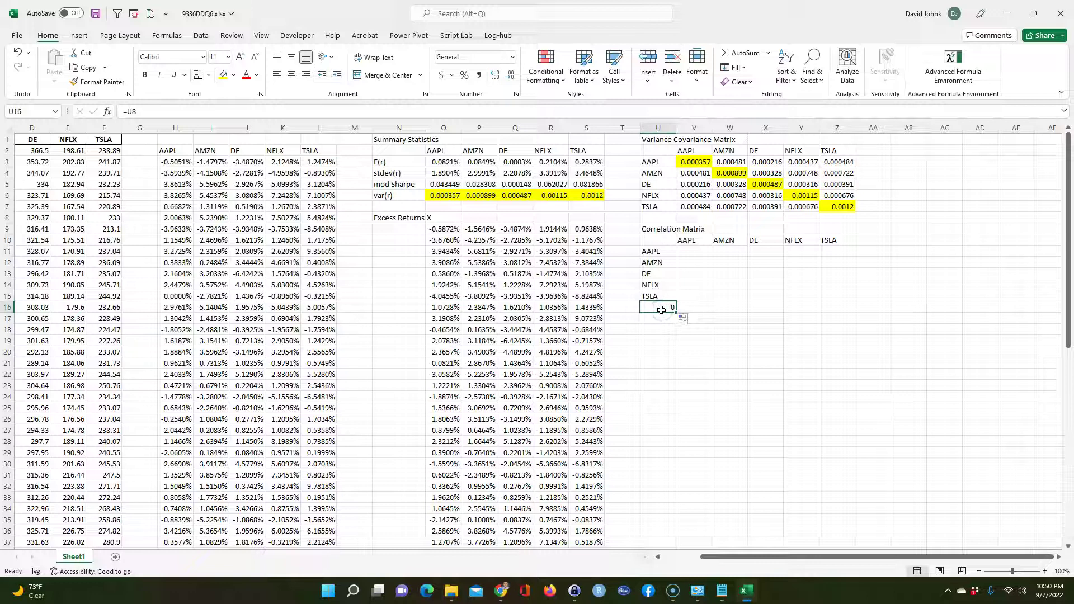
{"action": "left_click", "coordinate": [248, 250]}
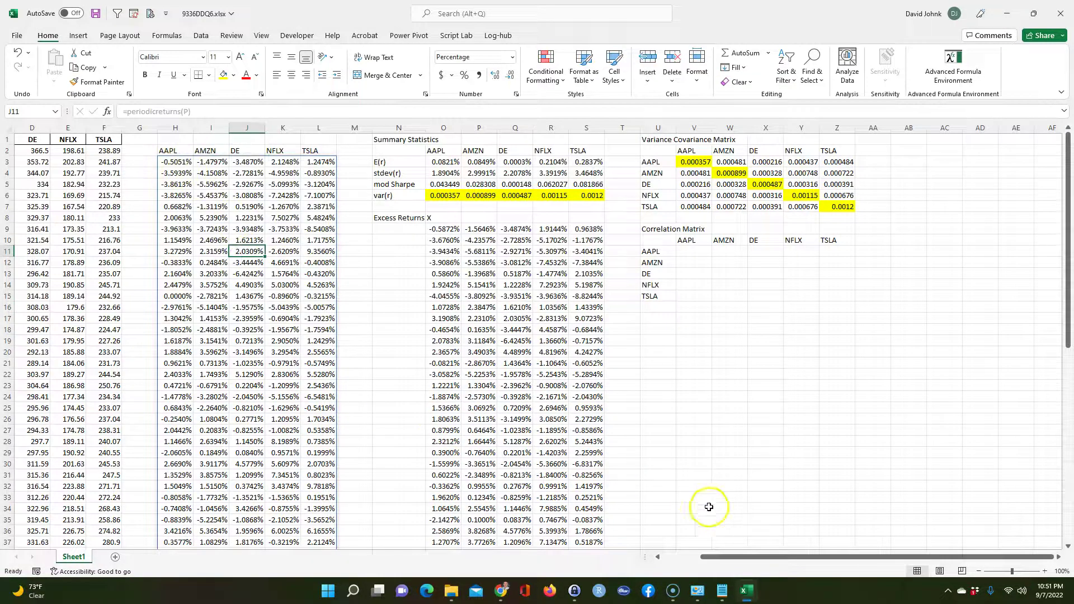
{"action": "left_click_drag", "start_coordinate": [712, 556], "coordinate": [751, 554]}
{"action": "left_click_drag", "start_coordinate": [622, 363], "coordinate": [622, 351]}
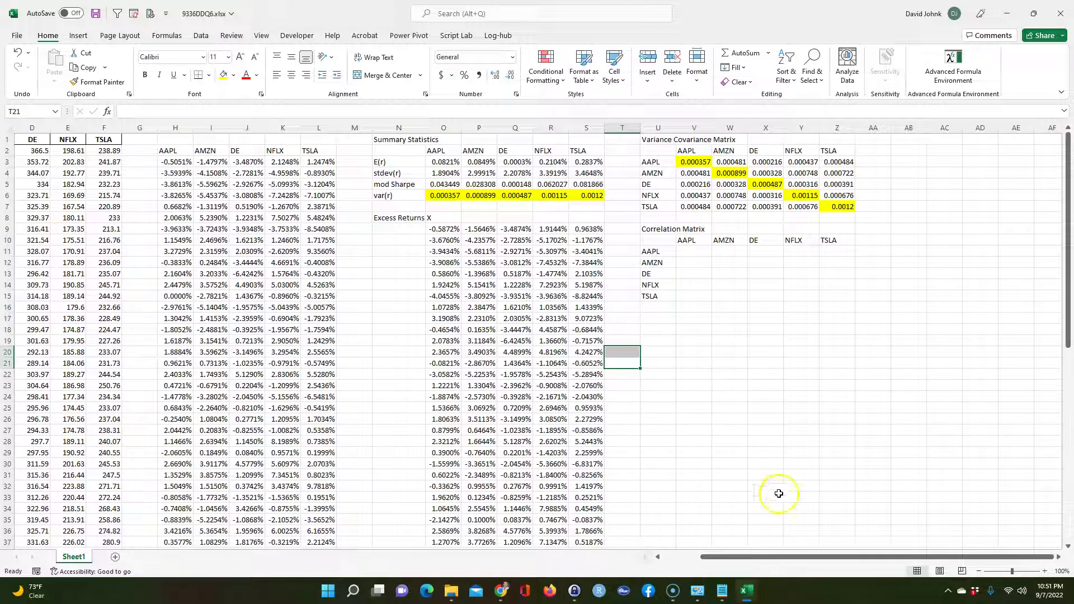
{"action": "left_click_drag", "start_coordinate": [750, 555], "coordinate": [628, 553]}
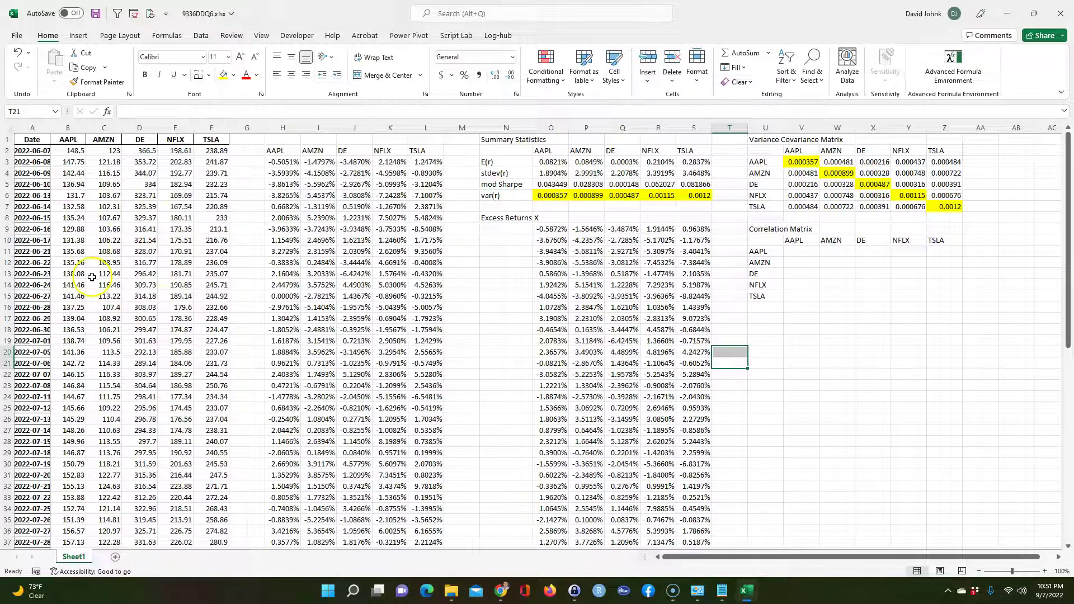
Fill the correlation matrix from V11 with the formula =correlmatrix(P) and check its diagonal.
{"action": "left_click", "coordinate": [70, 137]}
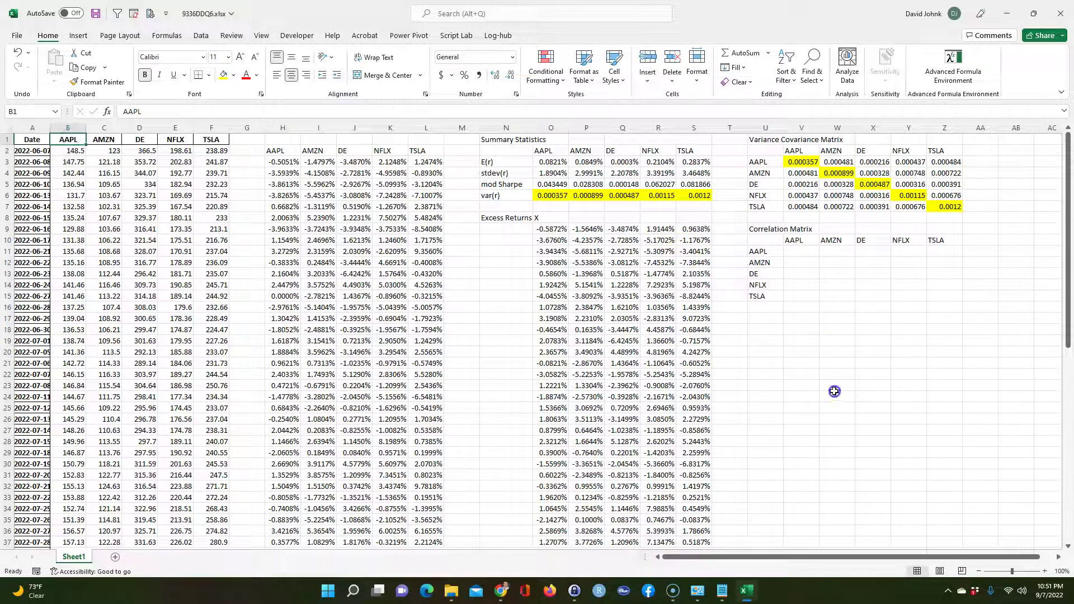
{"action": "left_click_drag", "start_coordinate": [834, 396], "coordinate": [833, 386]}
{"action": "left_click_drag", "start_coordinate": [813, 558], "coordinate": [826, 558]}
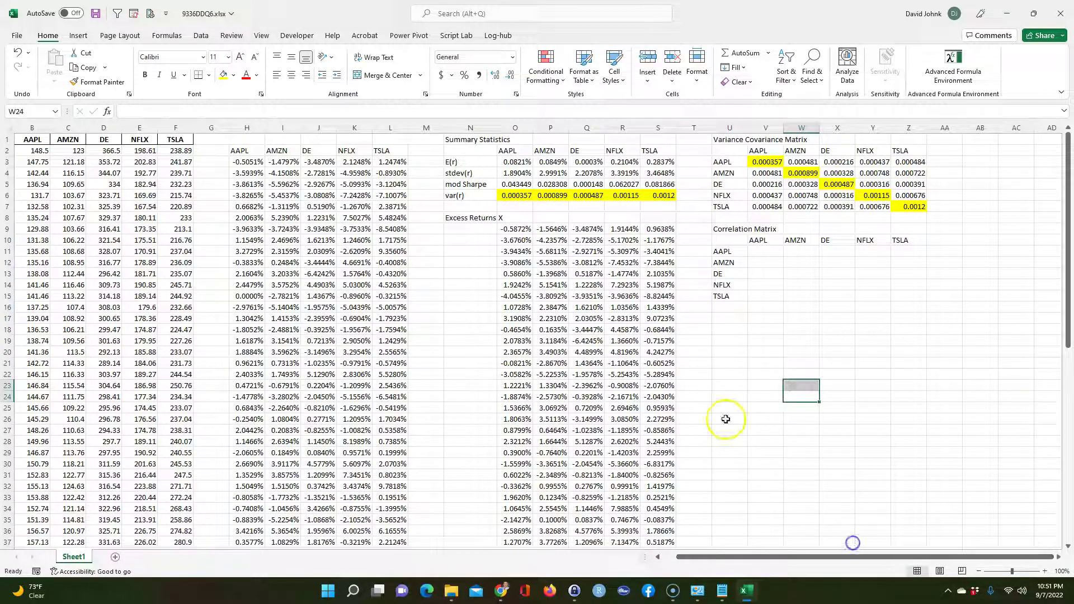
{"action": "left_click", "coordinate": [767, 253]}
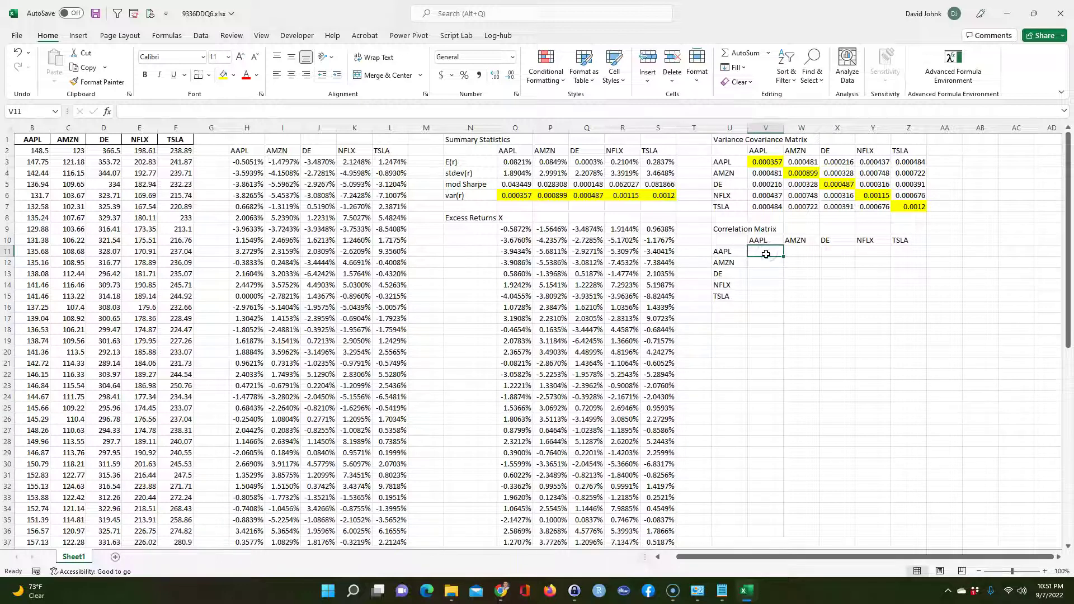
{"action": "type", "text": "=cor"}
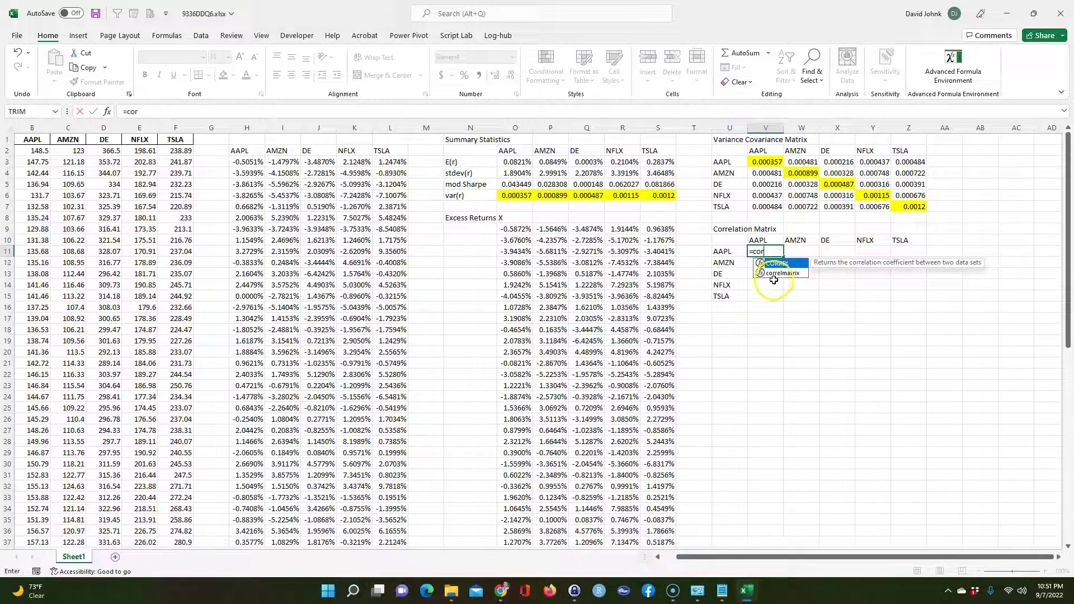
{"action": "double_click", "coordinate": [783, 274]}
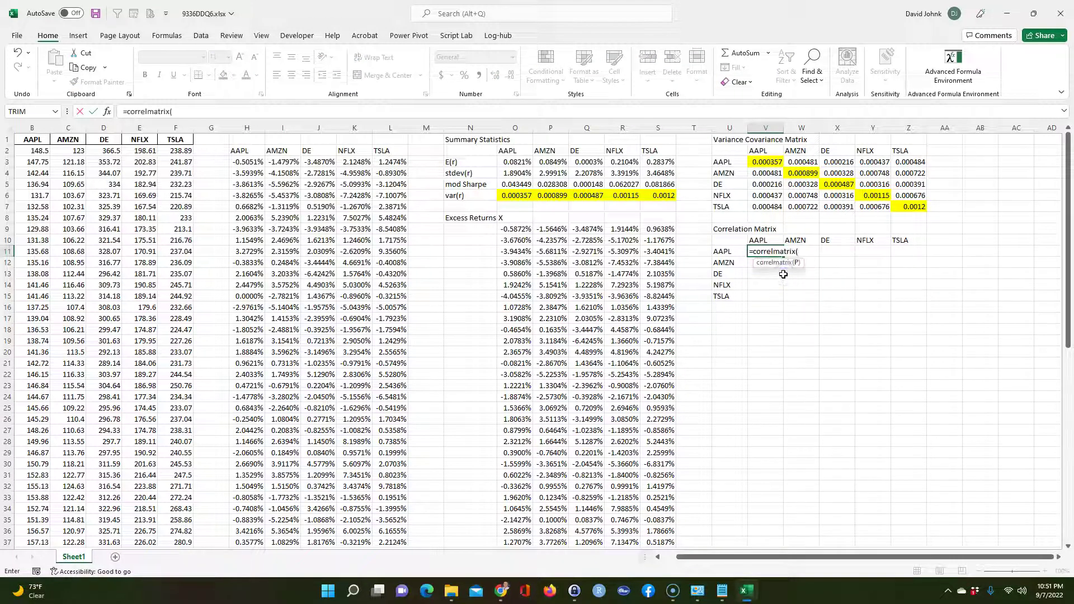
{"action": "type", "text": "P"}
{"action": "key", "text": "Return"}
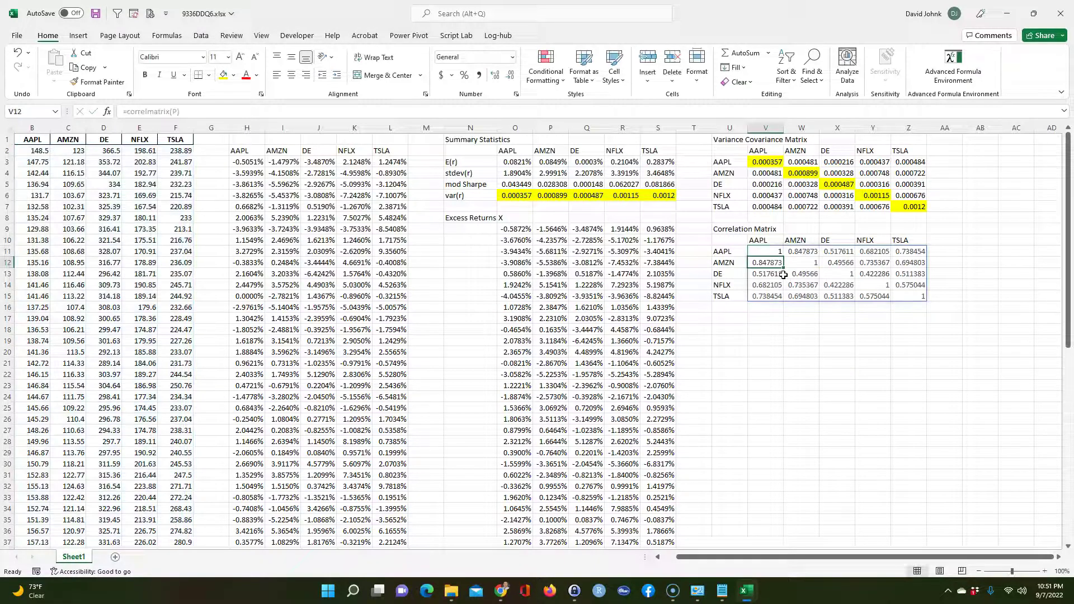
{"action": "key", "text": "Right"}
{"action": "key", "text": "Down"}
{"action": "key", "text": "Right"}
{"action": "key", "text": "Right"}
{"action": "key", "text": "Down"}
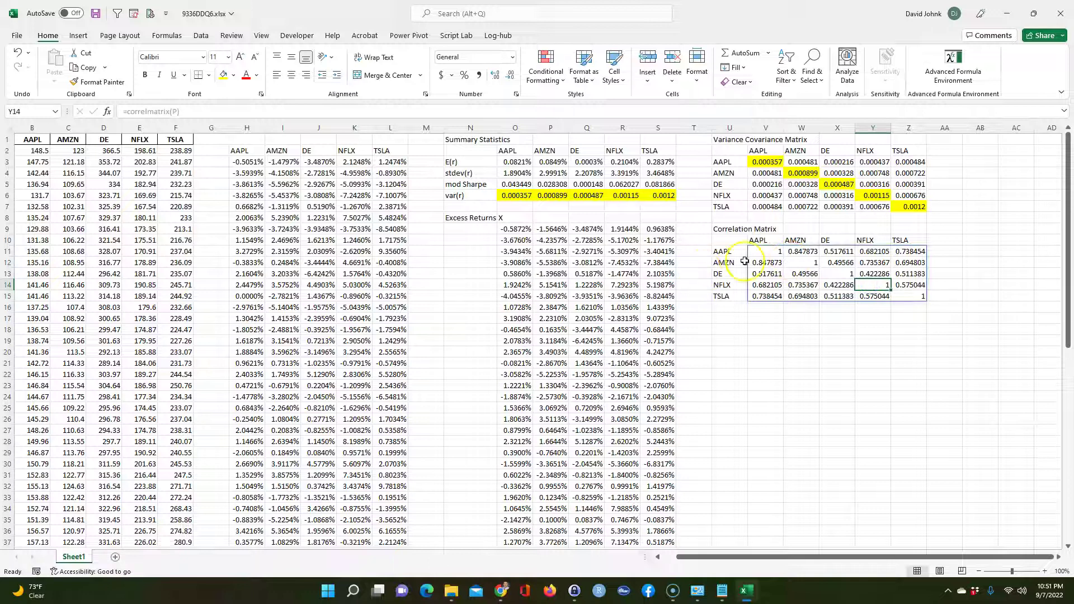
Compute the AAPL and AMZN return correlation in U17 as a check with =CORREL(H3:H64,I3:I64).
{"action": "left_click", "coordinate": [723, 251]}
{"action": "left_click", "coordinate": [724, 317]}
{"action": "type", "text": "=cor"}
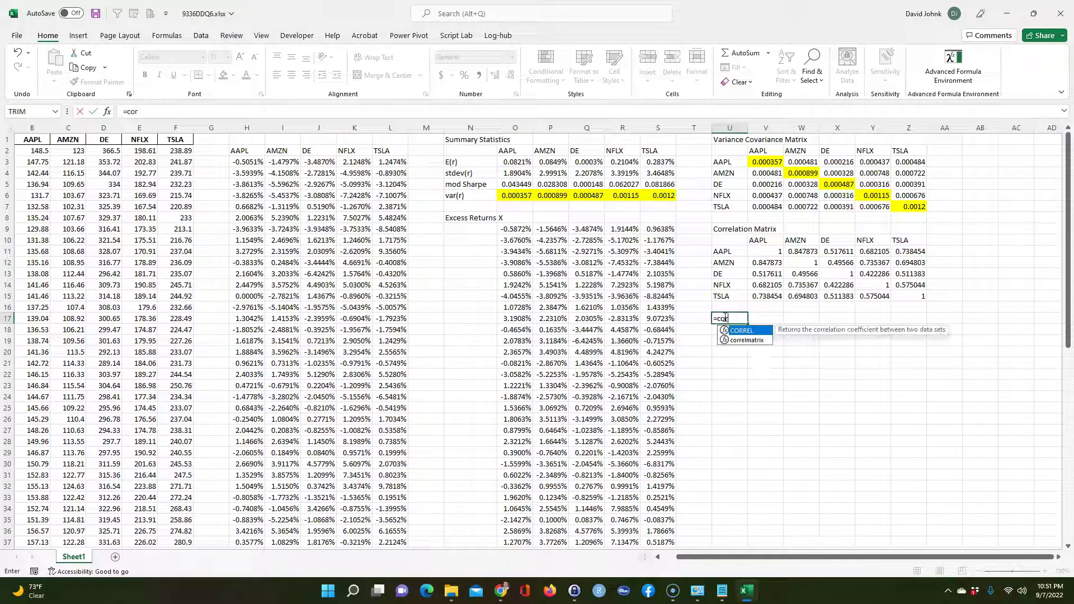
{"action": "double_click", "coordinate": [743, 330]}
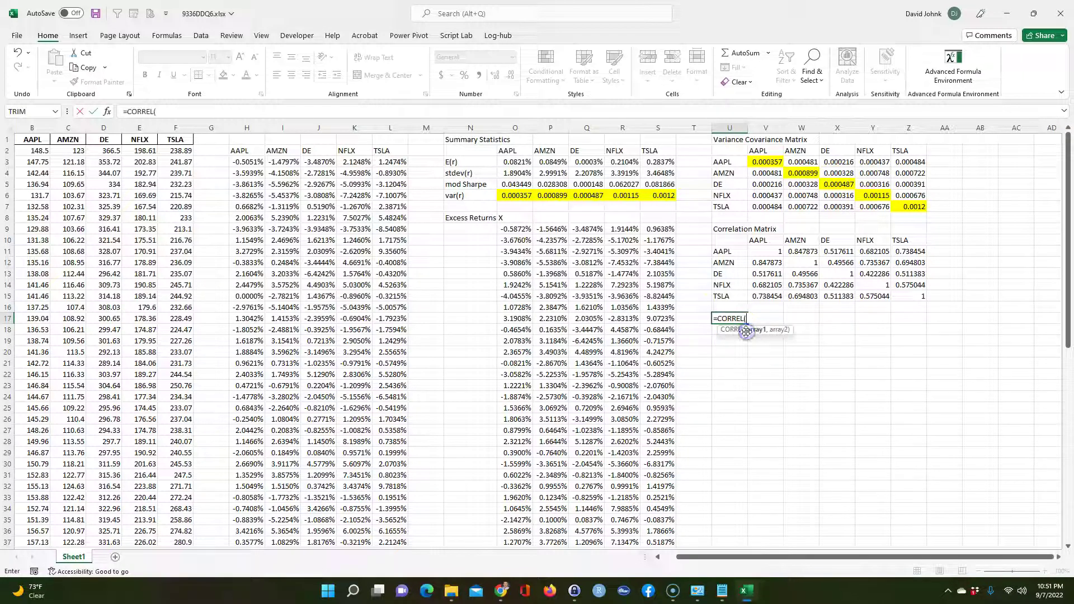
{"action": "left_click_drag", "start_coordinate": [247, 161], "coordinate": [245, 239]}
{"action": "key", "text": "ctrl+shift+Down"}
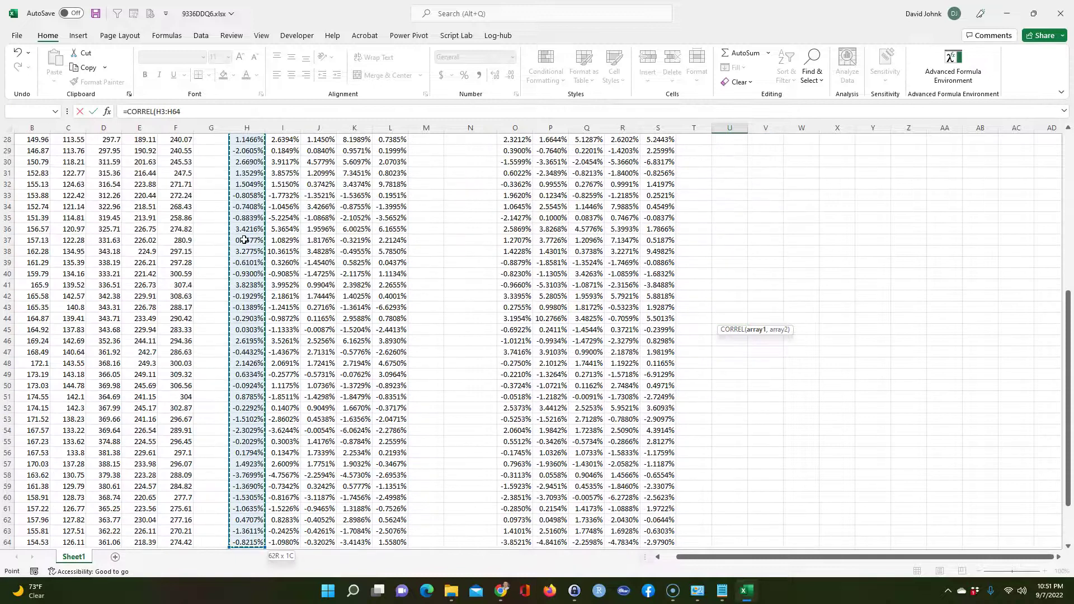
{"action": "type", "text": ","}
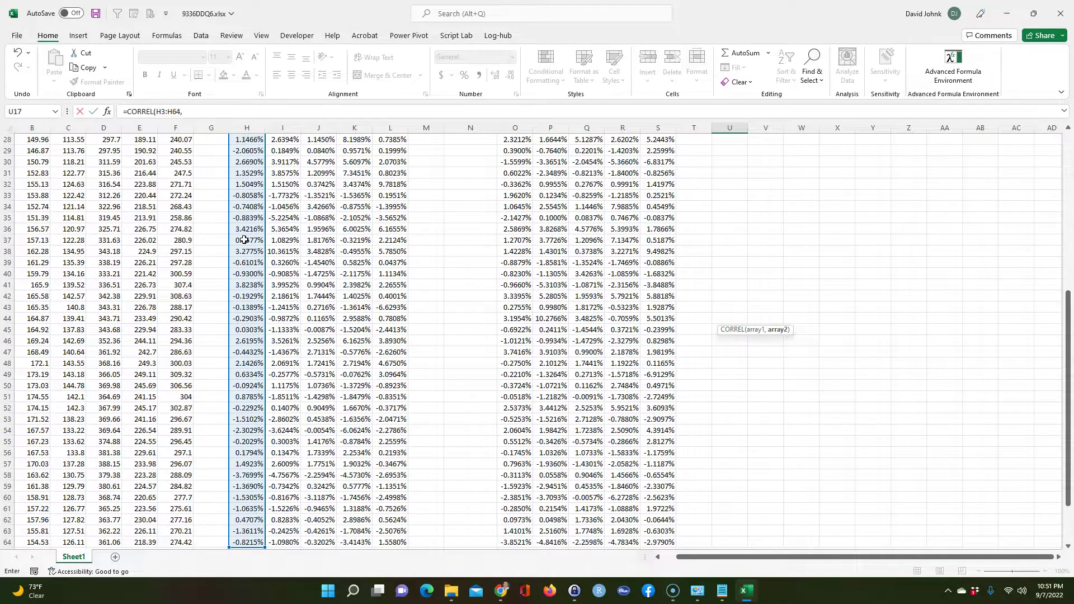
{"action": "left_click_drag", "start_coordinate": [283, 162], "coordinate": [283, 211]}
{"action": "key", "text": "ctrl+shift+Down"}
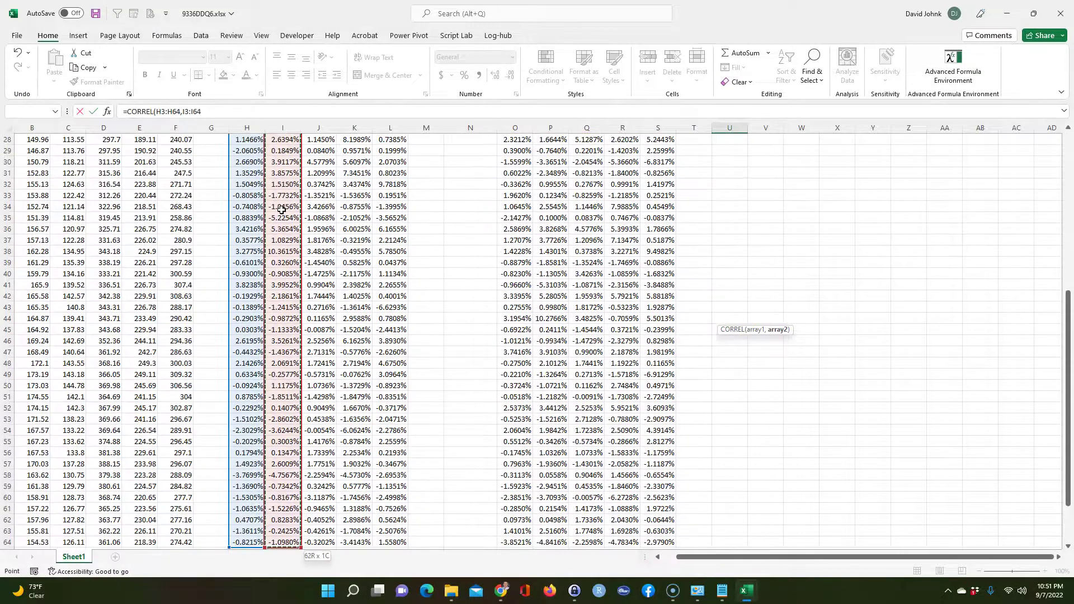
{"action": "key", "text": "Return"}
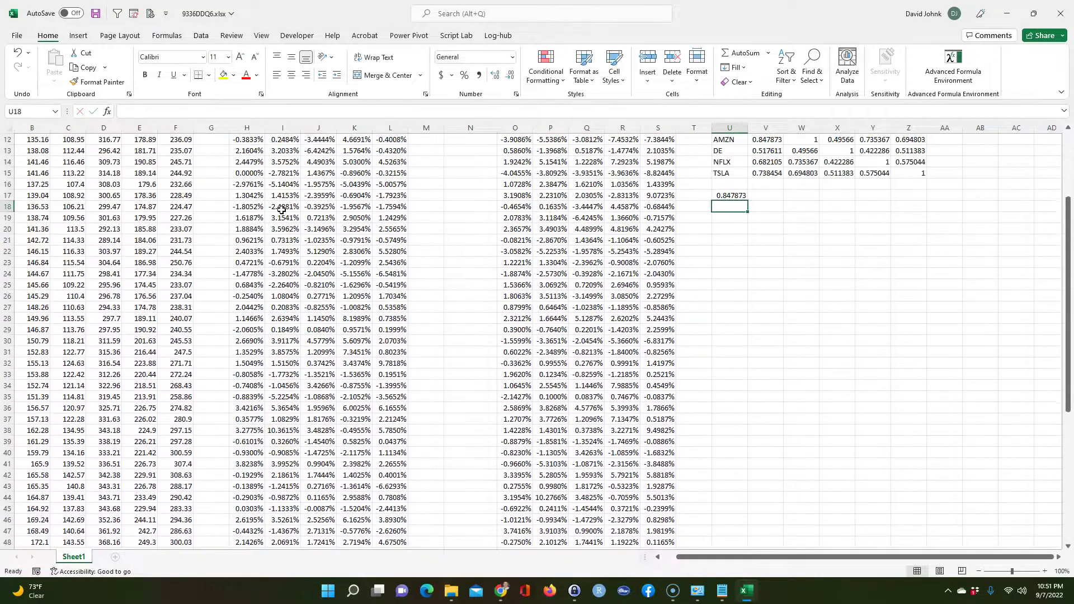
Compare the check value with the AAPL and AMZN entries in the correlation matrix and clear U17.
{"action": "left_click", "coordinate": [762, 247]}
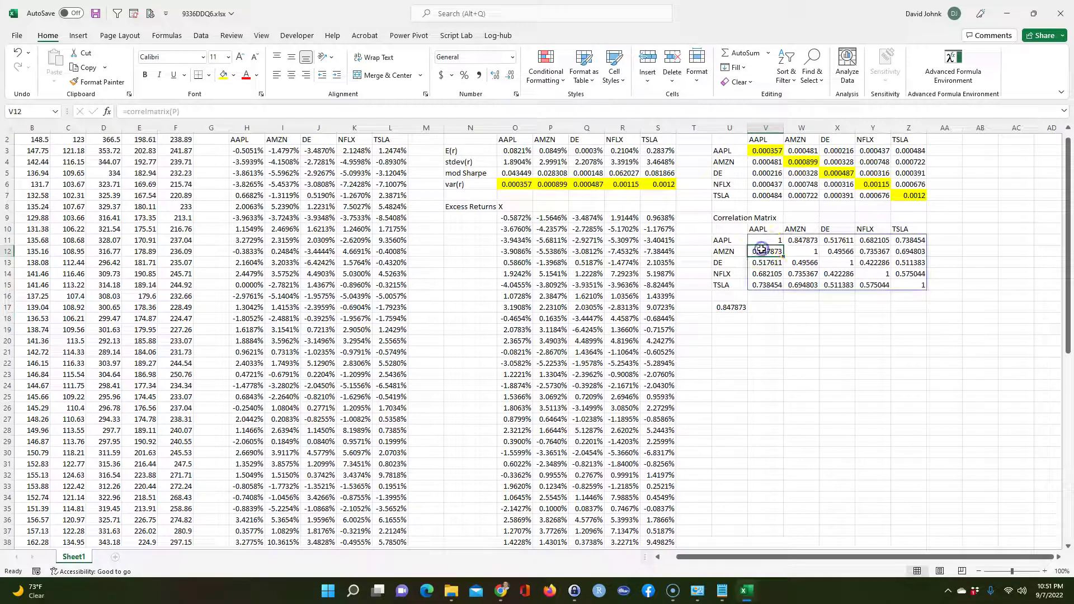
{"action": "left_click", "coordinate": [798, 239], "text": "ctrl"}
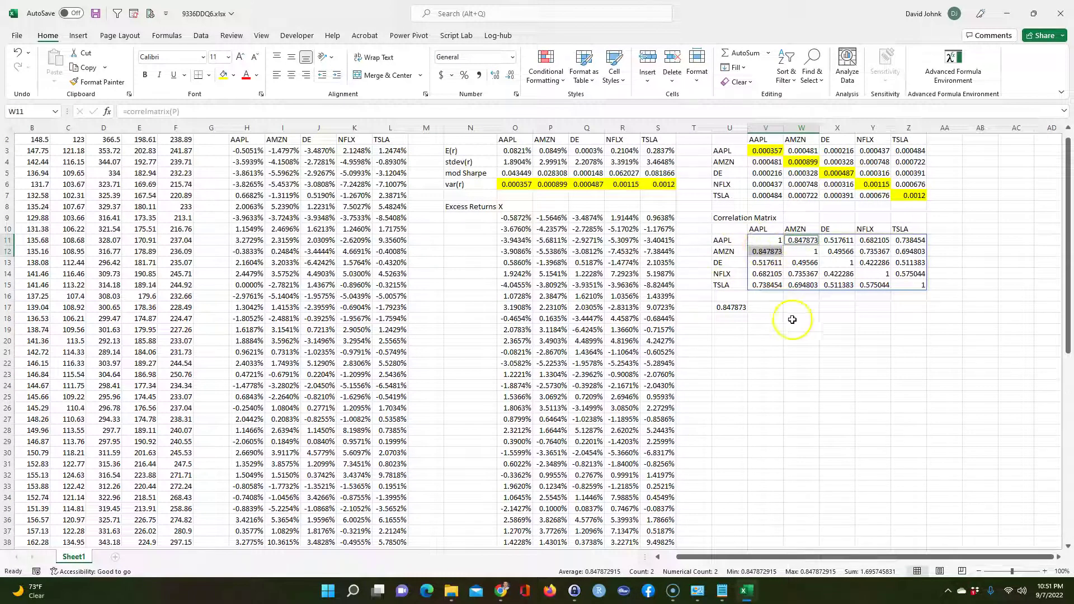
{"action": "left_click_drag", "start_coordinate": [741, 305], "coordinate": [779, 358]}
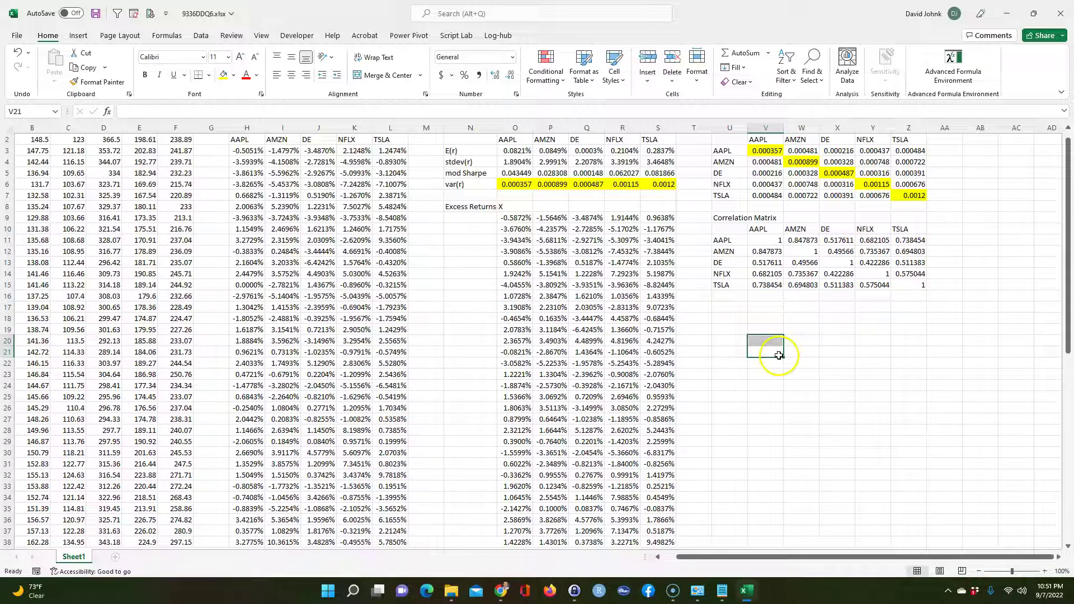
Enter the label Weights in cell U18.
{"action": "left_click", "coordinate": [732, 320]}
{"action": "type", "text": "Wi"}
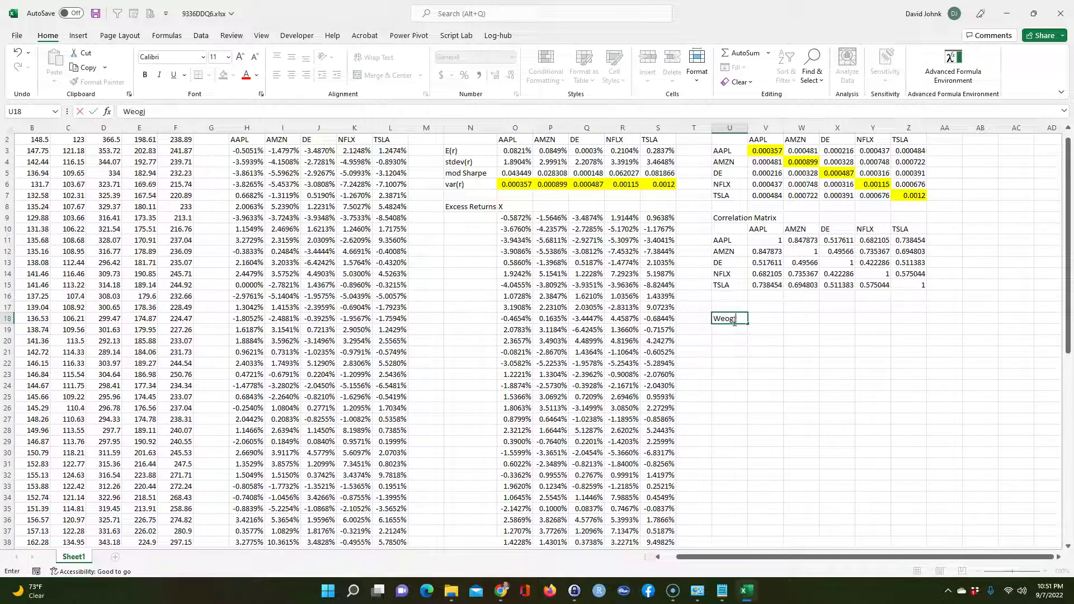
{"action": "type", "text": "ights"}
{"action": "key", "text": "Return"}
Link V17 to the ticker in V10 and fill the formula across to Z17 as headers for the weights.
{"action": "key", "text": "Up"}
{"action": "key", "text": "Up"}
{"action": "key", "text": "Right"}
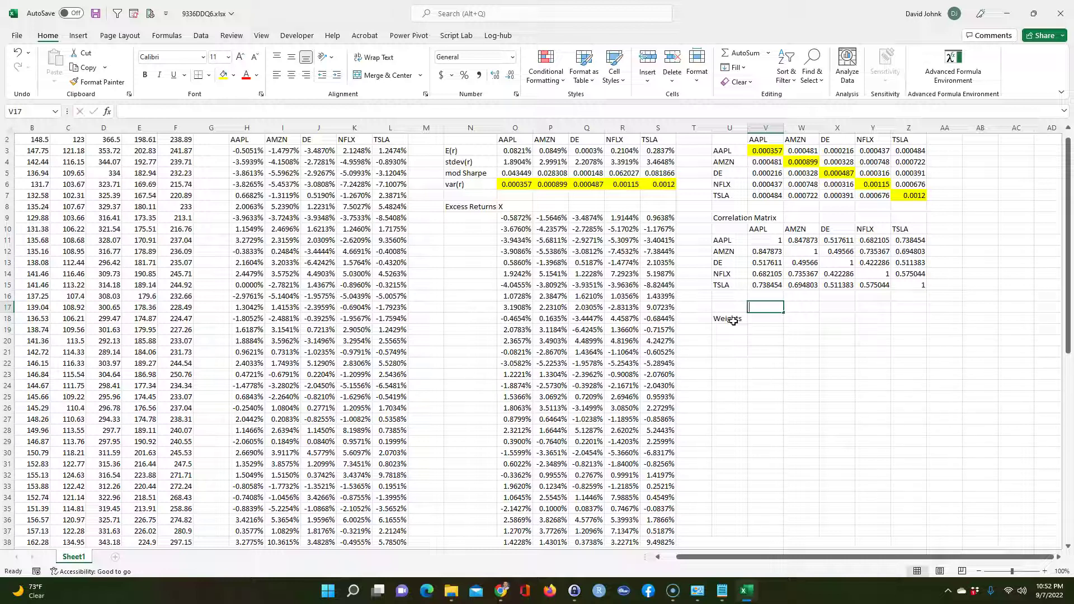
{"action": "type", "text": "="}
{"action": "left_click", "coordinate": [760, 230]}
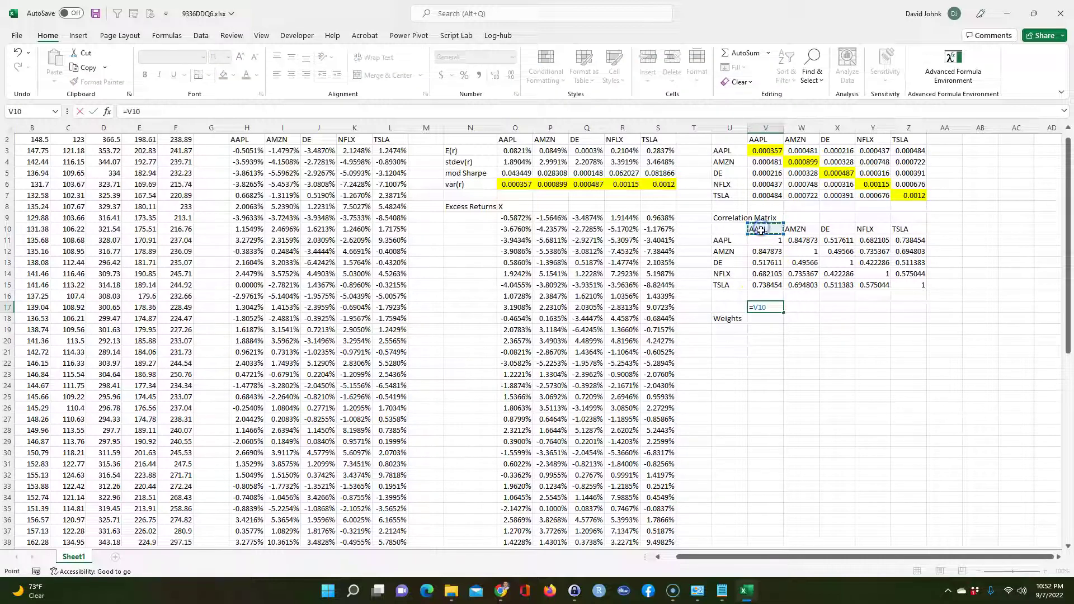
{"action": "key", "text": "ctrl+Return"}
{"action": "left_click_drag", "start_coordinate": [783, 311], "coordinate": [910, 309]}
{"action": "left_click", "coordinate": [836, 363]}
{"action": "left_click", "coordinate": [773, 321]}
{"action": "type", "text": "5.5%"}
{"action": "key", "text": "Return"}
Enter the AAPL weight in V18 as =1/5 and format it as a percentage.
{"action": "left_click", "coordinate": [769, 324]}
{"action": "type", "text": "=1"}
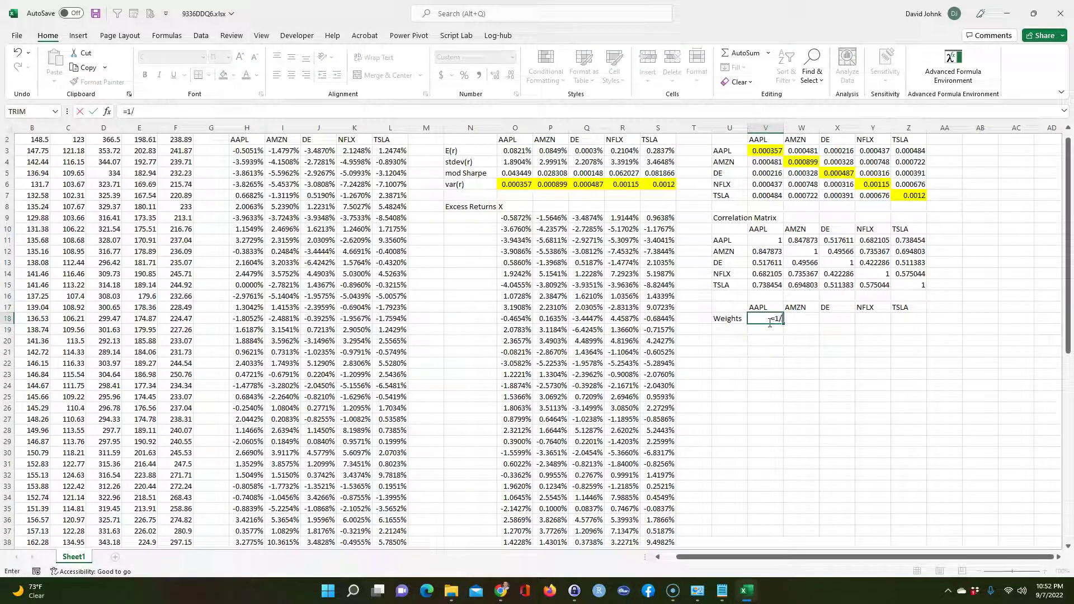
{"action": "type", "text": "/5"}
{"action": "key", "text": "Return"}
{"action": "left_click", "coordinate": [774, 320]}
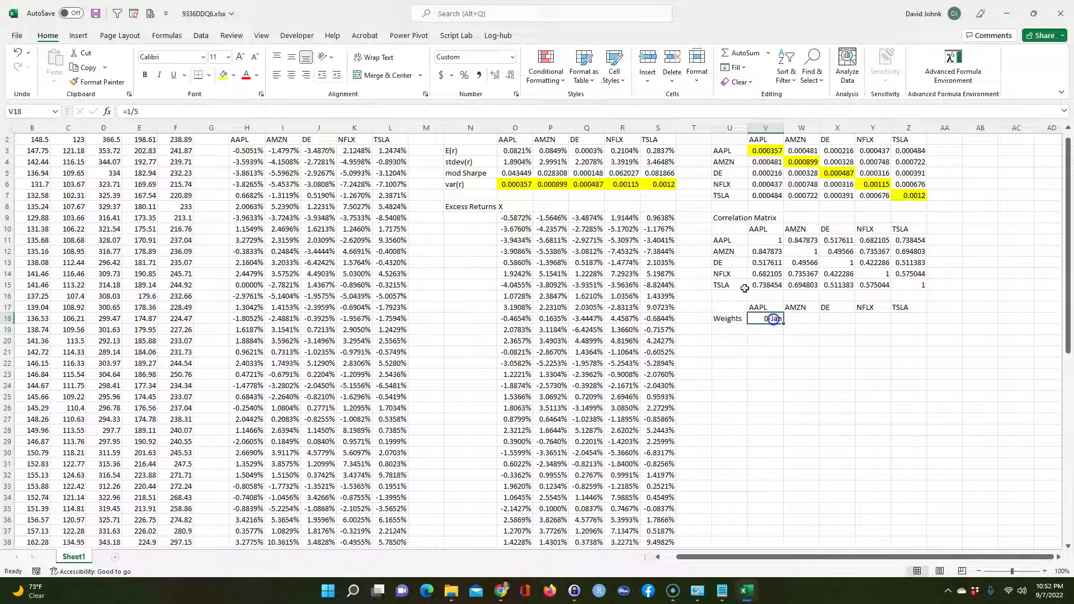
{"action": "left_click", "coordinate": [479, 74]}
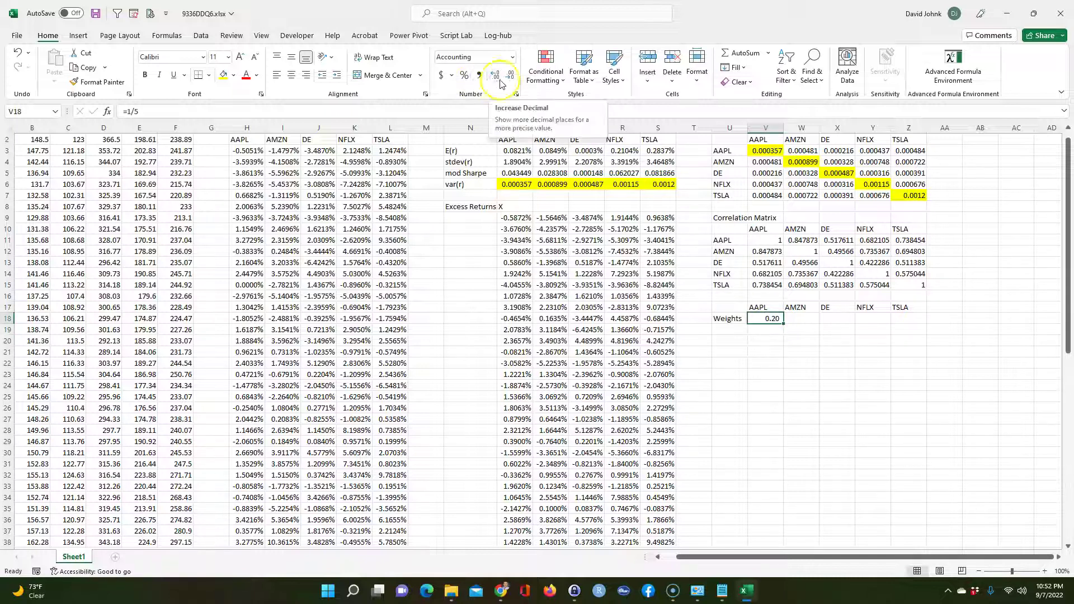
{"action": "left_click", "coordinate": [463, 76]}
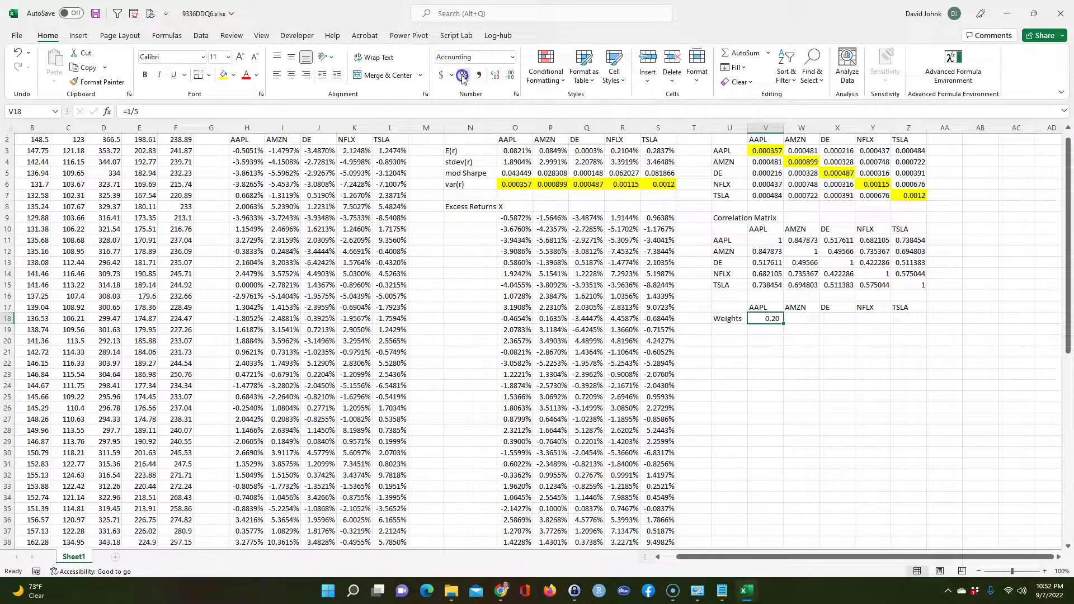
Fill the weight in V18 across to Z18 and show the weights with two decimal places.
{"action": "left_click_drag", "start_coordinate": [783, 323], "coordinate": [918, 317]}
{"action": "left_click", "coordinate": [494, 75]}
{"action": "left_click", "coordinate": [494, 75]}
{"action": "left_click", "coordinate": [809, 357]}
Total the five weights in AA18 with AutoSum and review the weight cells V18 to Z18.
{"action": "left_click", "coordinate": [940, 318]}
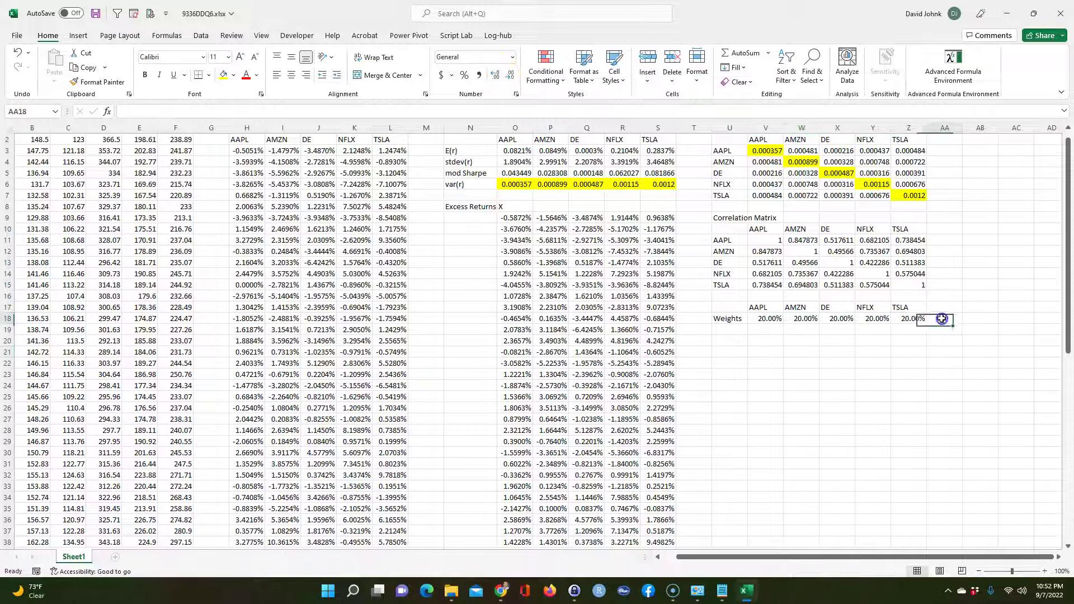
{"action": "left_click", "coordinate": [749, 56]}
{"action": "key", "text": "Return"}
{"action": "left_click", "coordinate": [773, 319]}
{"action": "left_click", "coordinate": [801, 319]}
{"action": "left_click", "coordinate": [844, 320]}
{"action": "left_click", "coordinate": [873, 319]}
{"action": "left_click", "coordinate": [907, 320]}
Paste the labels E(r)p, stdev(r)p and mod Sharpe into U20:U22 and widen column U to fit them.
{"action": "left_click", "coordinate": [728, 339]}
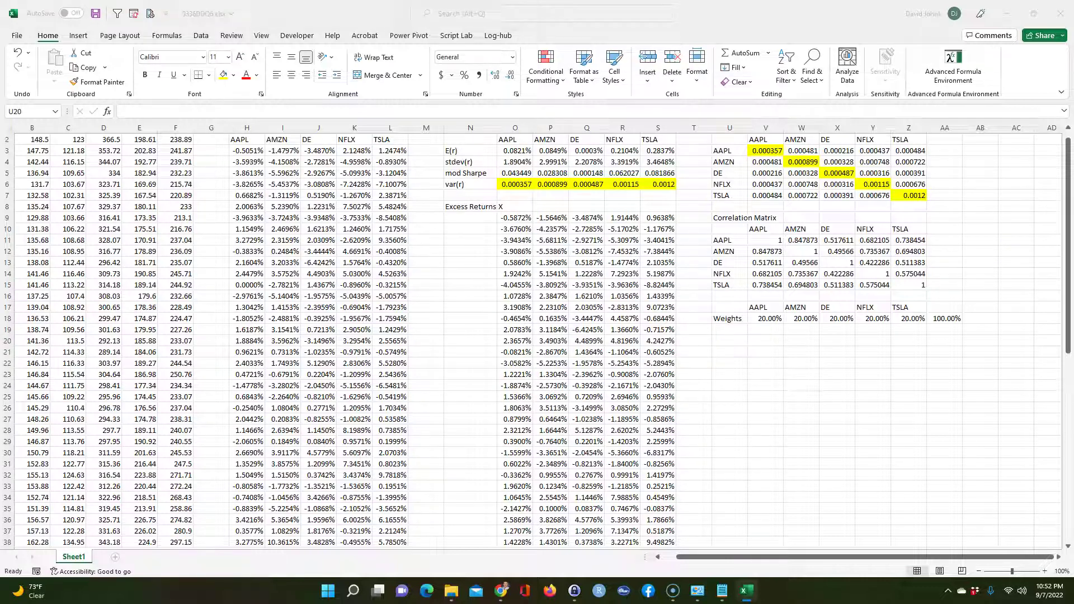
{"action": "key", "text": "ctrl+c"}
{"action": "left_click", "coordinate": [726, 337]}
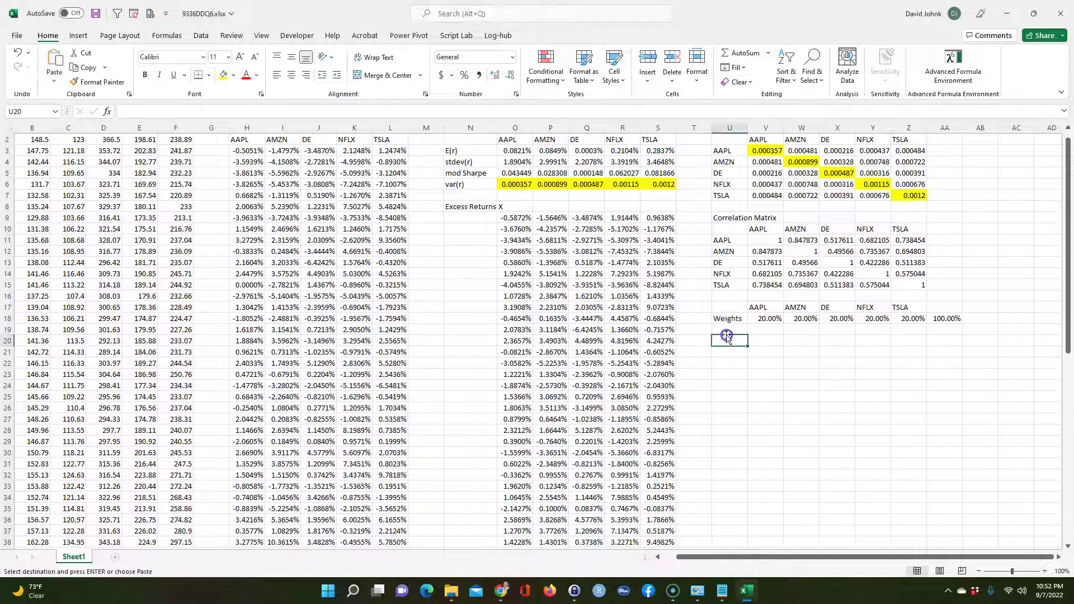
{"action": "key", "text": "ctrl+v"}
{"action": "left_click", "coordinate": [727, 396]}
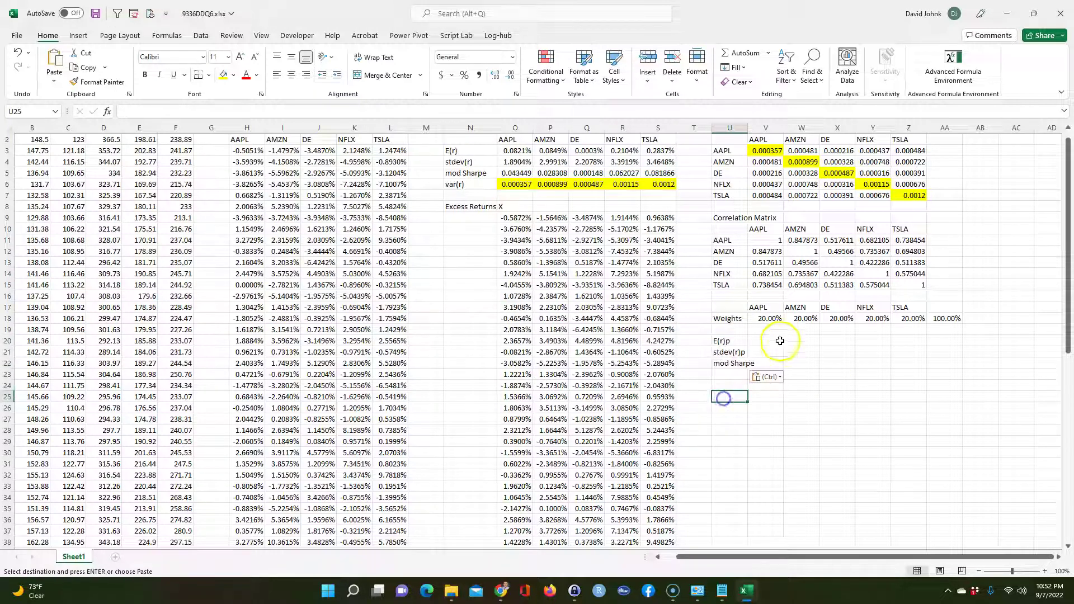
{"action": "left_click_drag", "start_coordinate": [748, 127], "coordinate": [767, 127]}
Calculate the portfolio expected return in V20 with =portexpectedret(V18:Z18,P).
{"action": "left_click", "coordinate": [785, 344]}
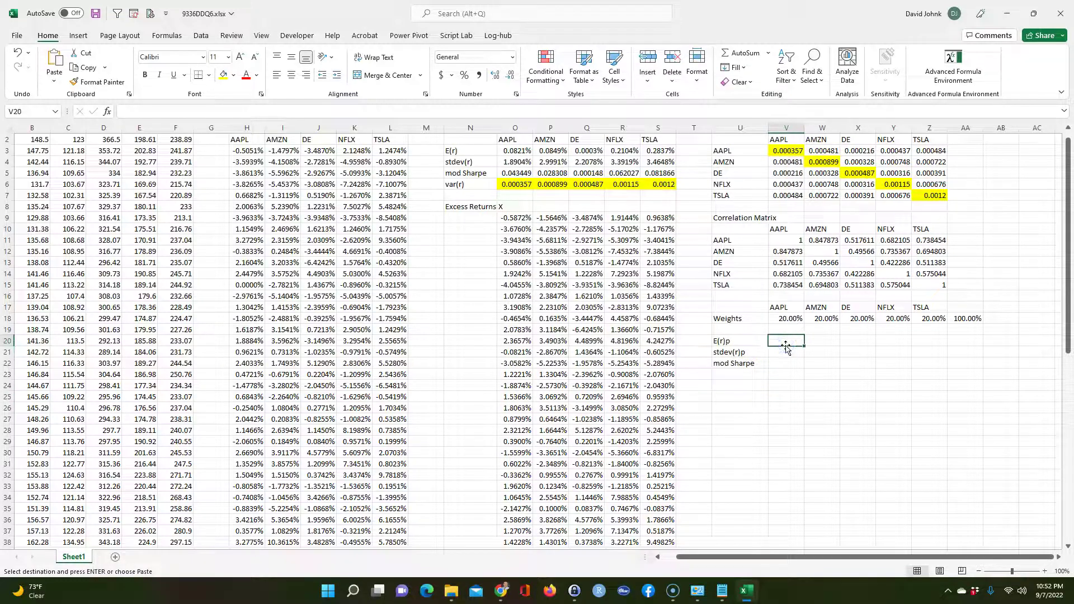
{"action": "type", "text": "=por"}
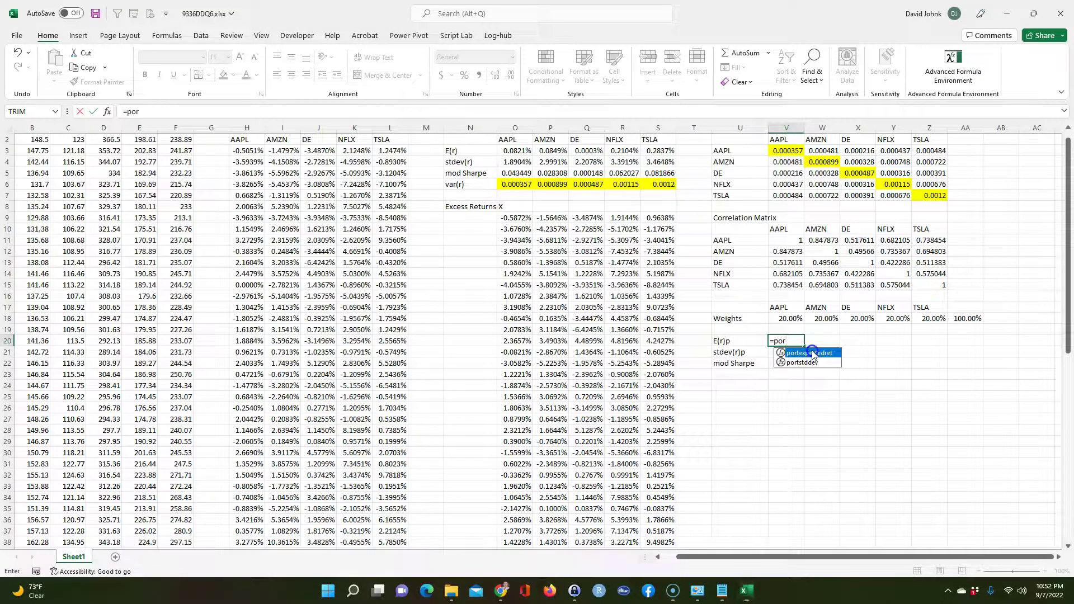
{"action": "double_click", "coordinate": [811, 353]}
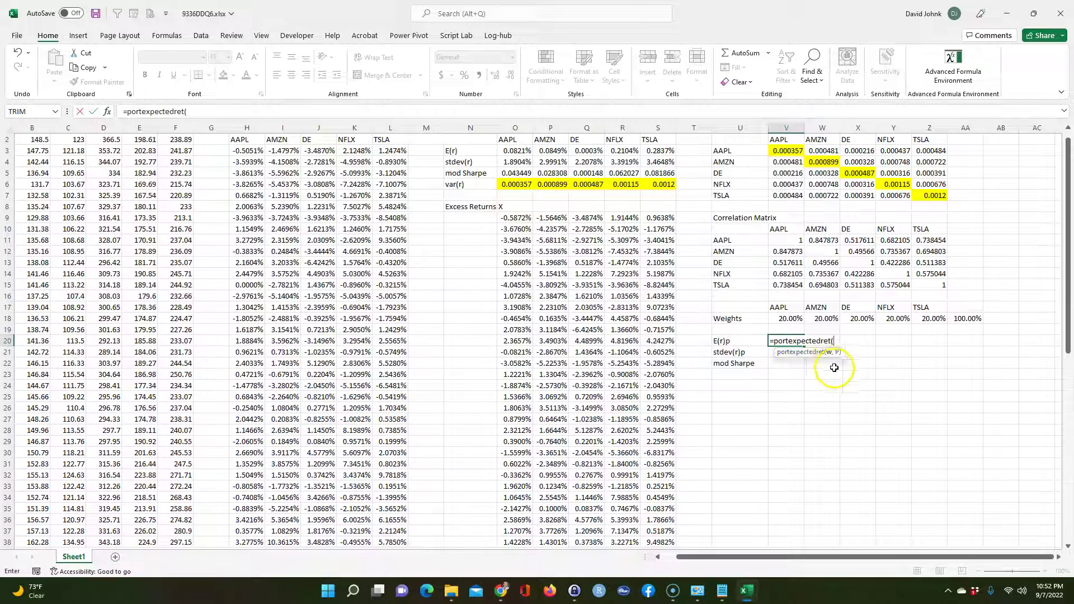
{"action": "left_click_drag", "start_coordinate": [789, 319], "coordinate": [923, 324]}
{"action": "type", "text": ",P"}
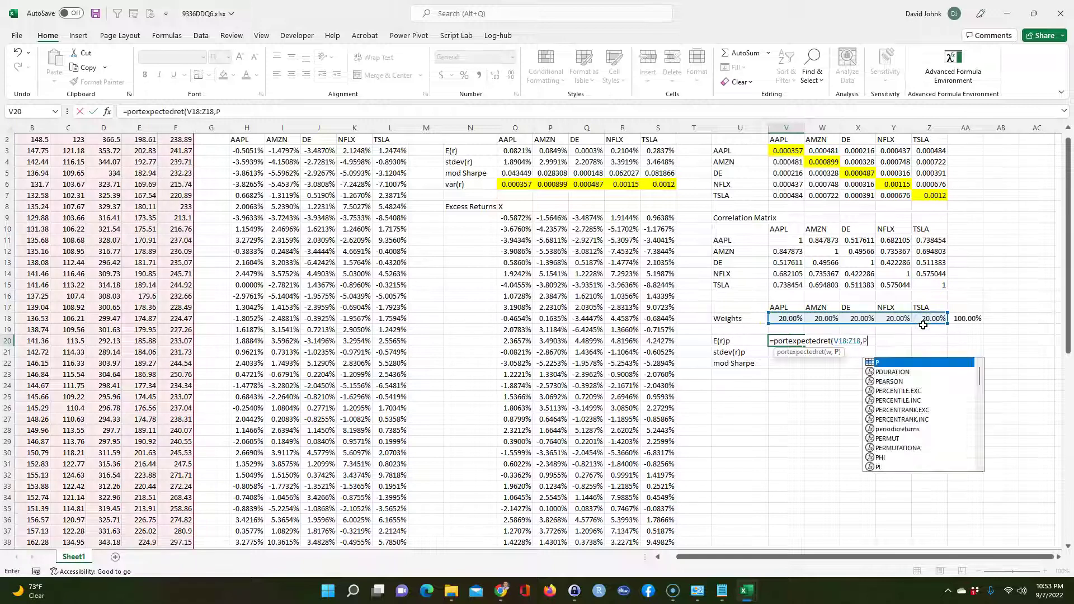
{"action": "type", "text": ")"}
{"action": "key", "text": "Return"}
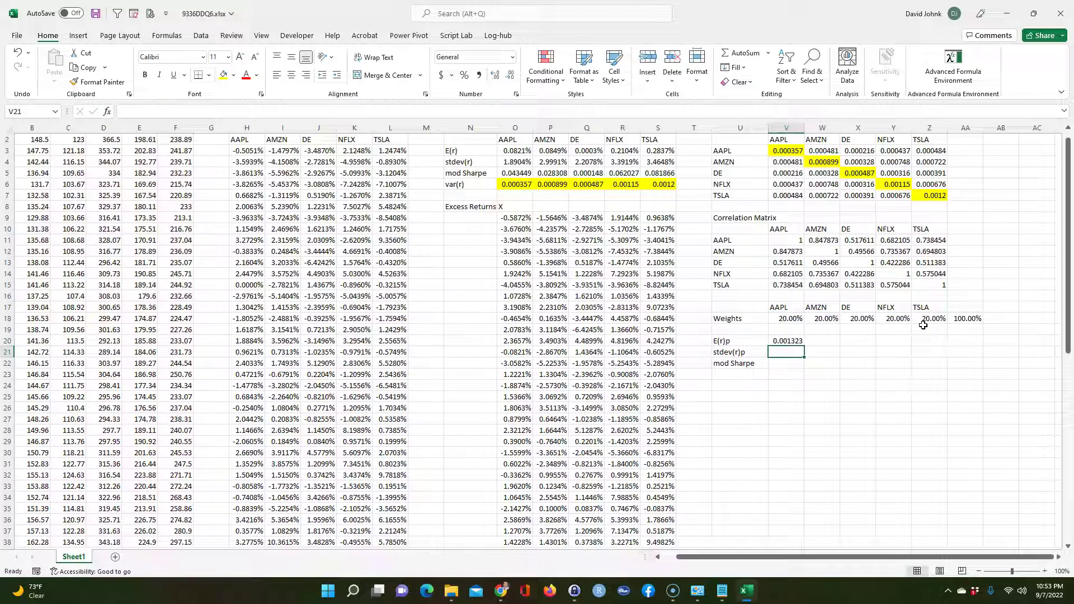
Enter the portstddev function in V21 with a reference to the portfolio weights in row 18.
{"action": "type", "text": "=por"}
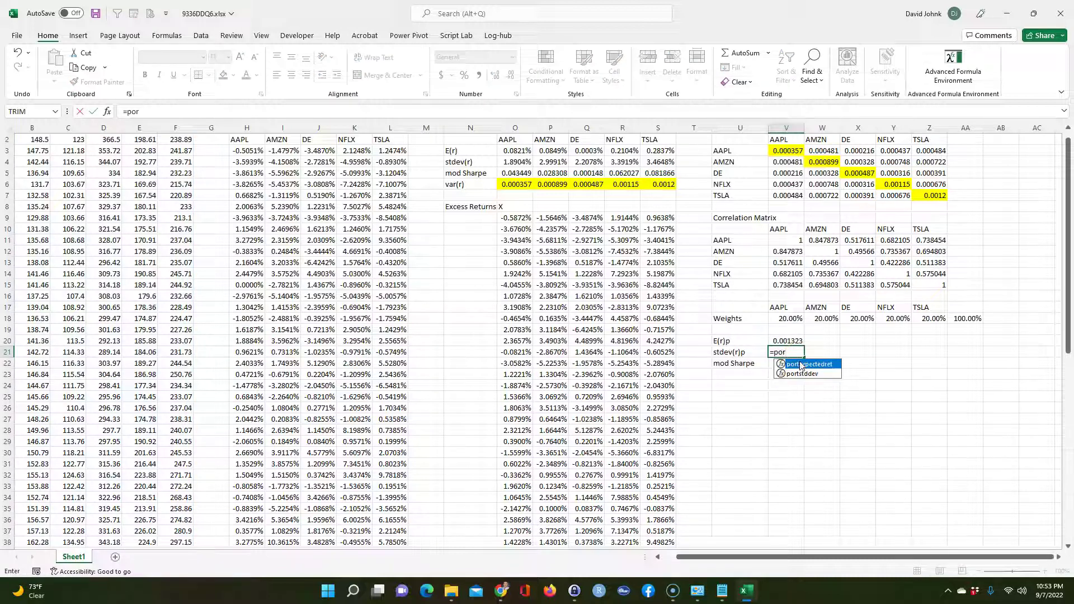
{"action": "double_click", "coordinate": [807, 373]}
{"action": "left_click_drag", "start_coordinate": [801, 327], "coordinate": [925, 328]}
{"action": "left_click_drag", "start_coordinate": [768, 323], "coordinate": [936, 316]}
{"action": "key", "text": "Return"}
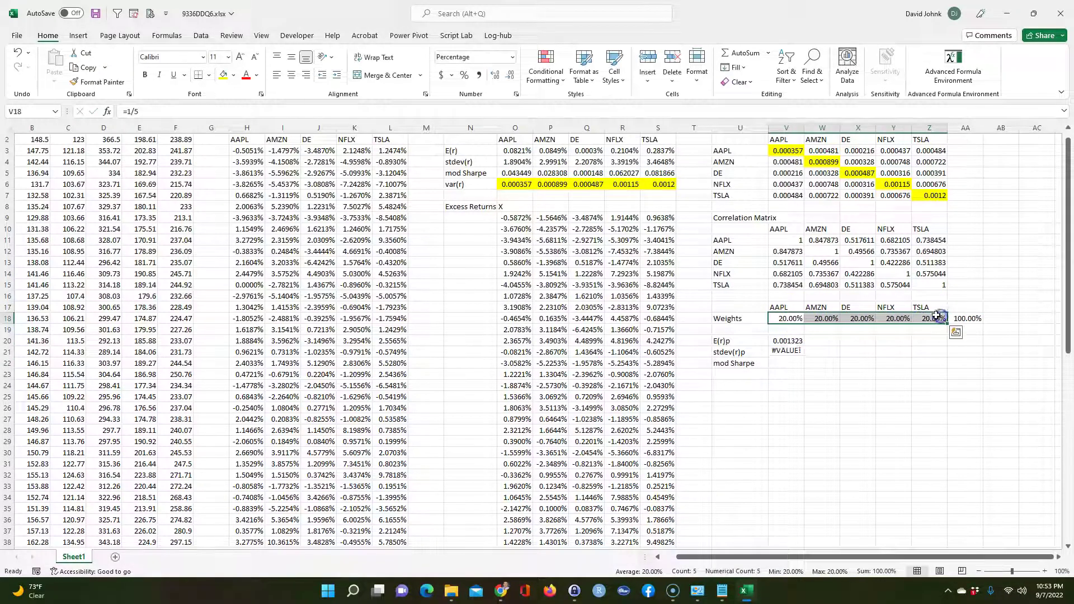
{"action": "type", "text": ","}
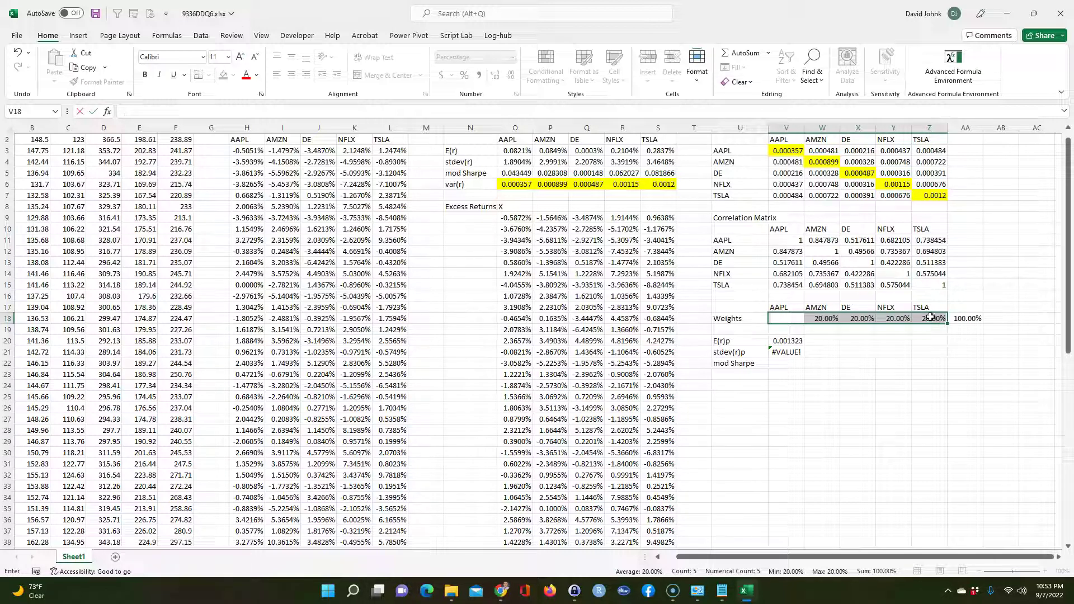
{"action": "key", "text": "Escape"}
{"action": "left_click", "coordinate": [775, 407]}
Correct the portfolio standard deviation formula in V21 to =portstddev(V18:Z18,P).
{"action": "double_click", "coordinate": [783, 353]}
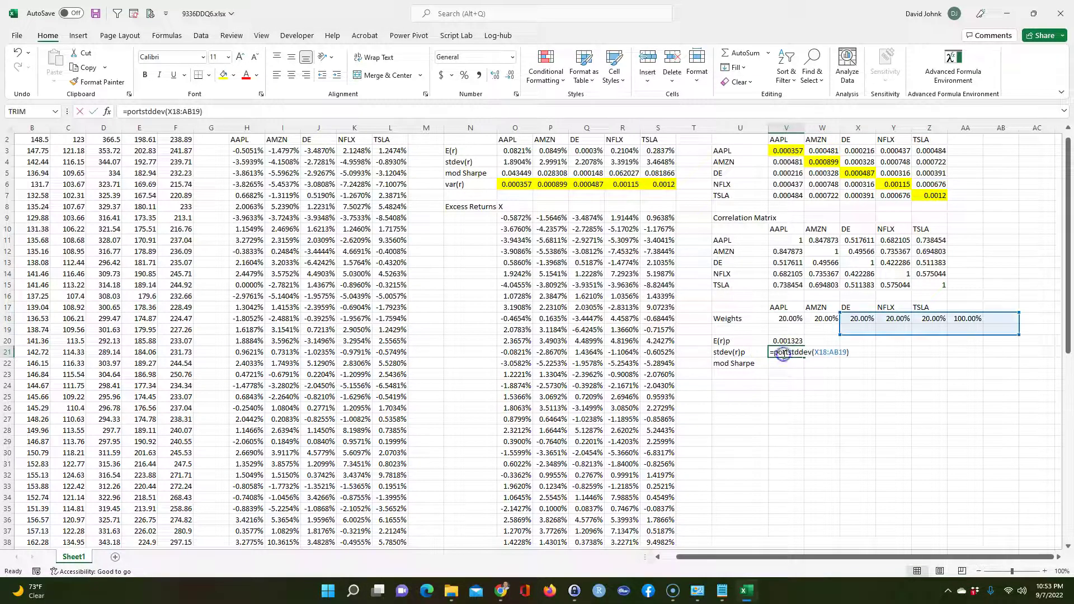
{"action": "left_click", "coordinate": [812, 352]}
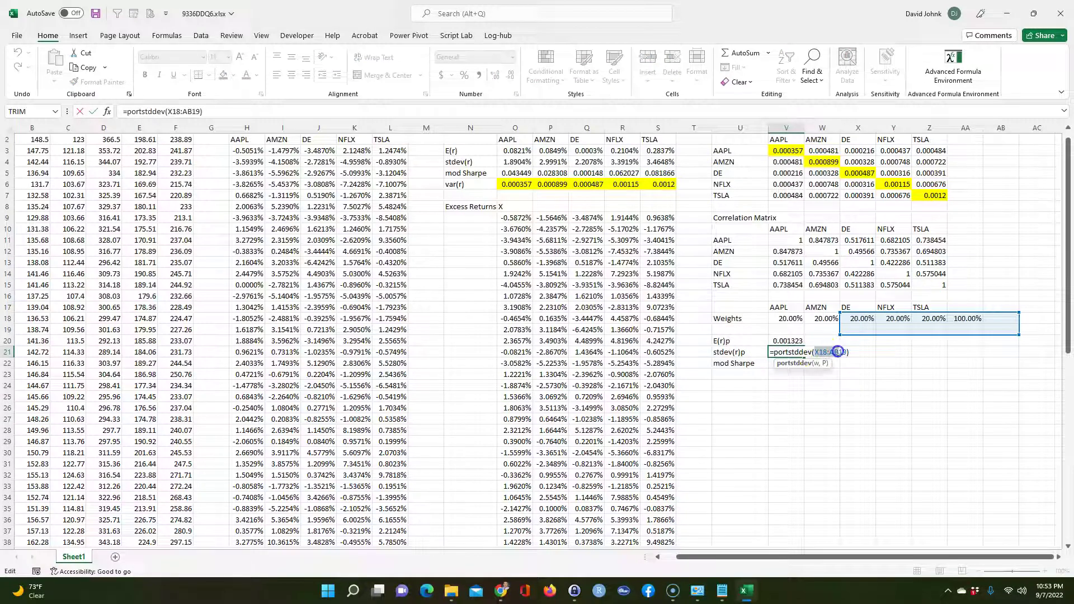
{"action": "left_click_drag", "start_coordinate": [780, 318], "coordinate": [921, 317]}
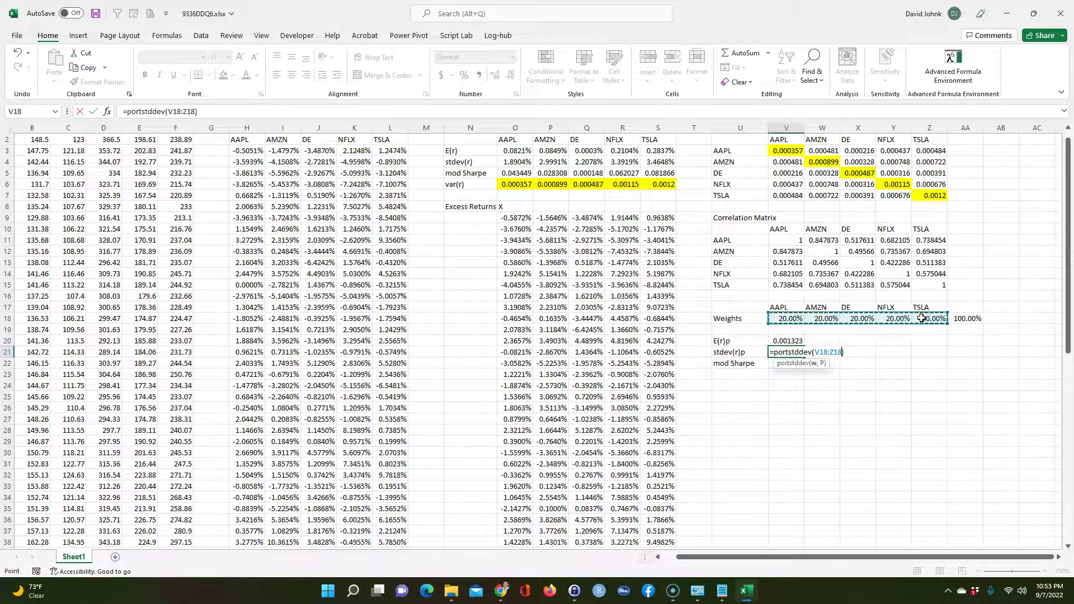
{"action": "type", "text": "p"}
{"action": "key", "text": "Return"}
Format the portfolio expected return and standard deviation in V20:V21 as percentages with three decimal places.
{"action": "left_click_drag", "start_coordinate": [781, 340], "coordinate": [785, 351]}
{"action": "left_click", "coordinate": [464, 75]}
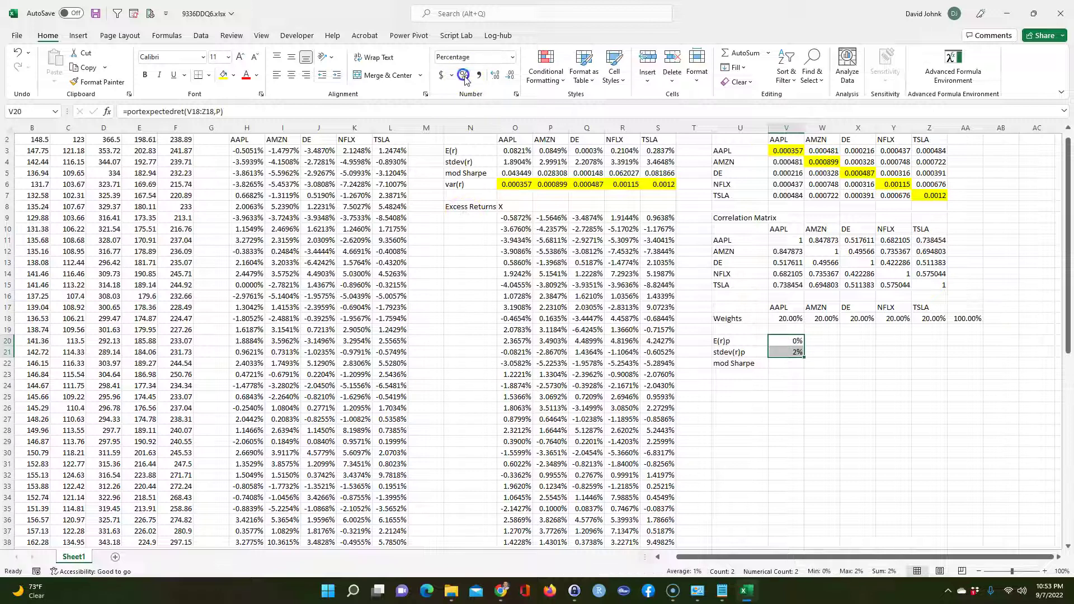
{"action": "left_click", "coordinate": [497, 76]}
{"action": "left_click", "coordinate": [499, 76]}
{"action": "left_click", "coordinate": [499, 76]}
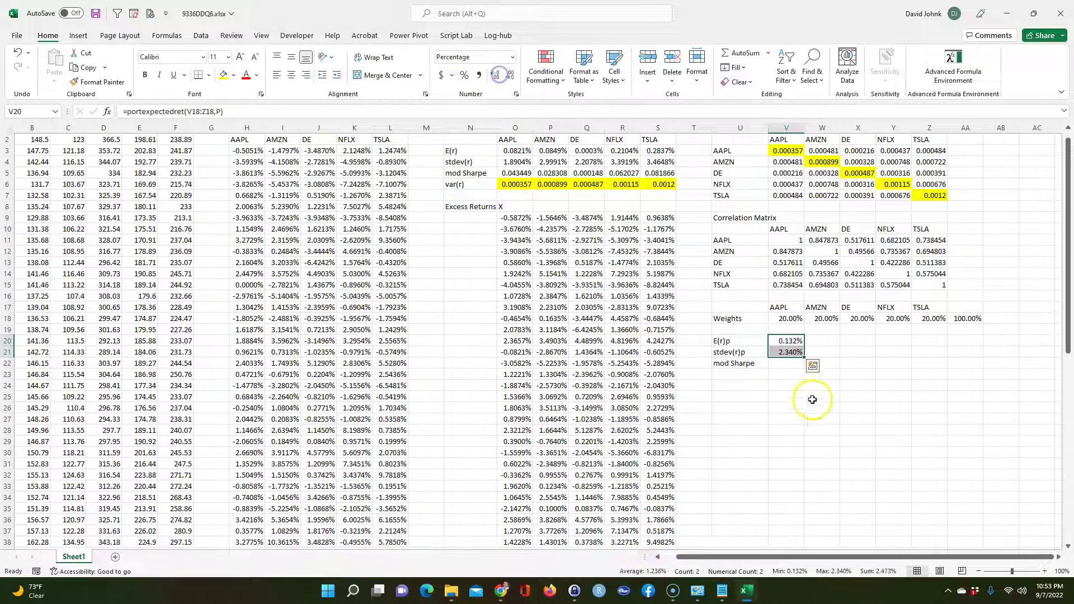
Compare the portfolio's expected return and standard deviation with the individual tickers' E(r) and stdev(r) values in rows 3 and 4.
{"action": "left_click", "coordinate": [817, 397]}
{"action": "left_click_drag", "start_coordinate": [787, 319], "coordinate": [932, 324]}
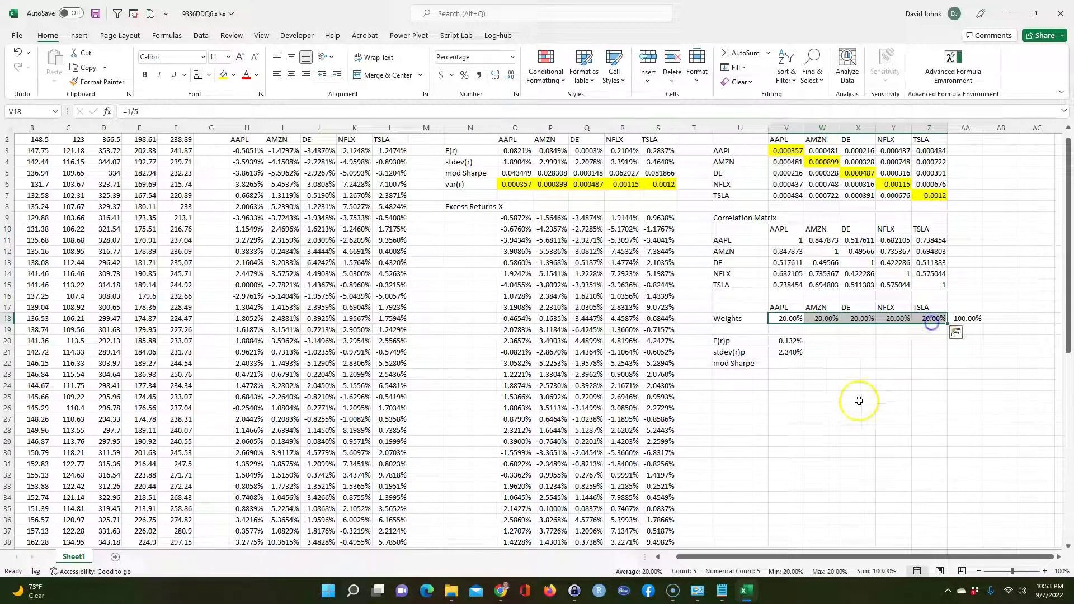
{"action": "left_click", "coordinate": [786, 352]}
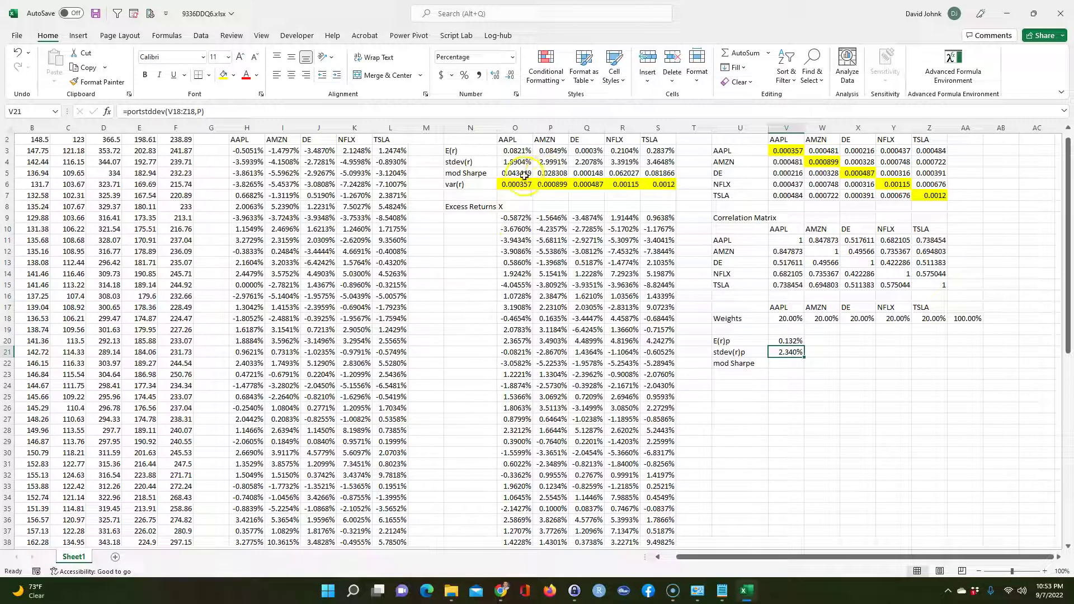
{"action": "left_click_drag", "start_coordinate": [630, 158], "coordinate": [653, 159]}
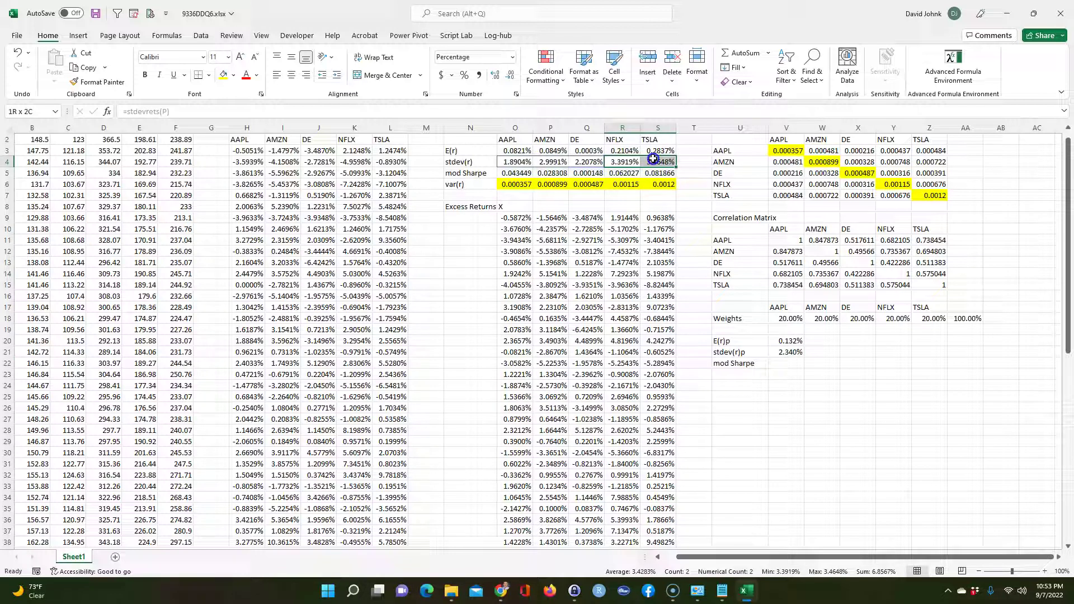
{"action": "left_click_drag", "start_coordinate": [653, 160], "coordinate": [653, 159]}
{"action": "left_click", "coordinate": [544, 152]}
{"action": "left_click", "coordinate": [511, 151]}
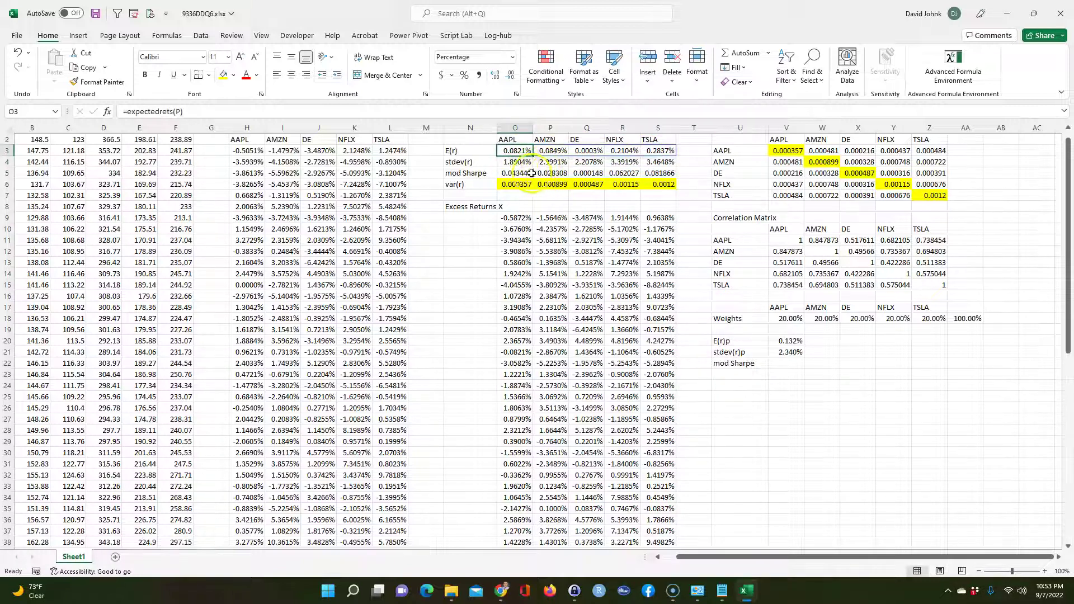
{"action": "left_click", "coordinate": [620, 150]}
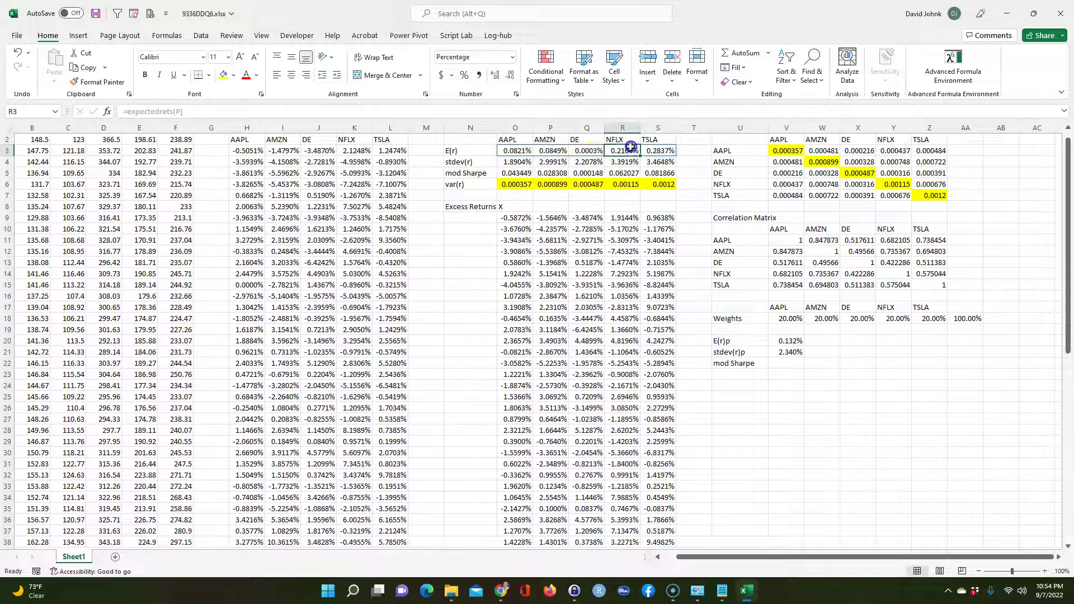
{"action": "left_click_drag", "start_coordinate": [787, 341], "coordinate": [787, 351]}
Calculate the portfolio's modified Sharpe ratio in V22 with =V20/V21.
{"action": "left_click", "coordinate": [788, 362]}
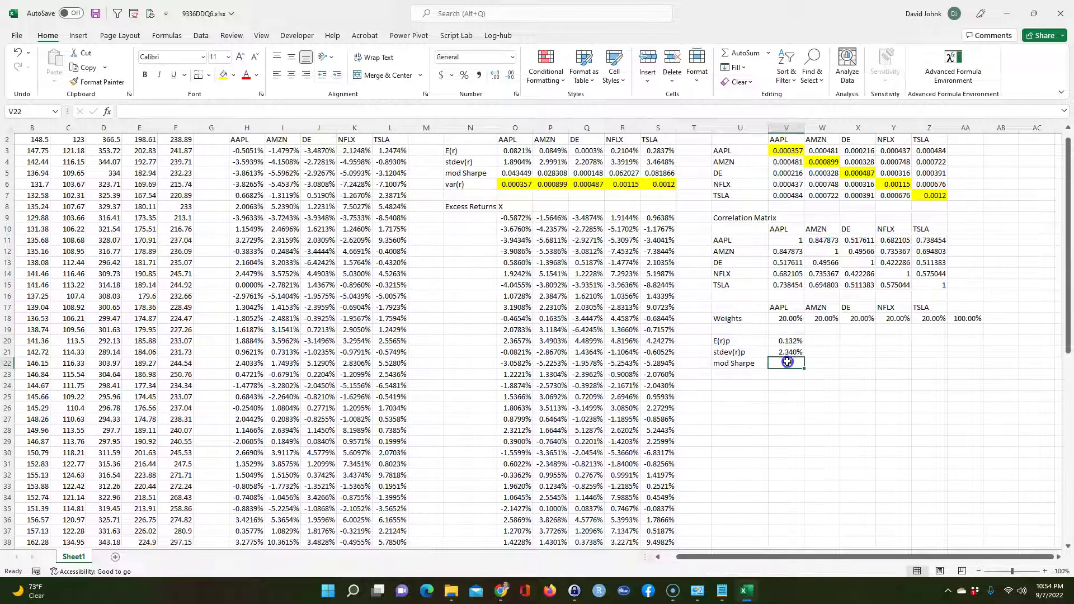
{"action": "type", "text": "="}
{"action": "left_click", "coordinate": [785, 340]}
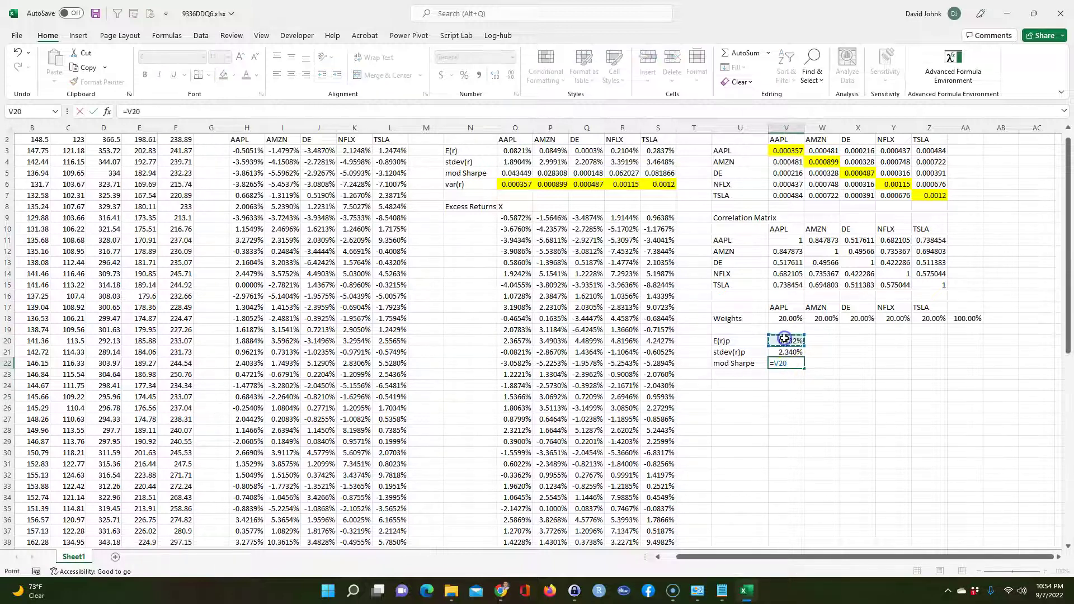
{"action": "type", "text": "/"}
{"action": "left_click", "coordinate": [788, 352]}
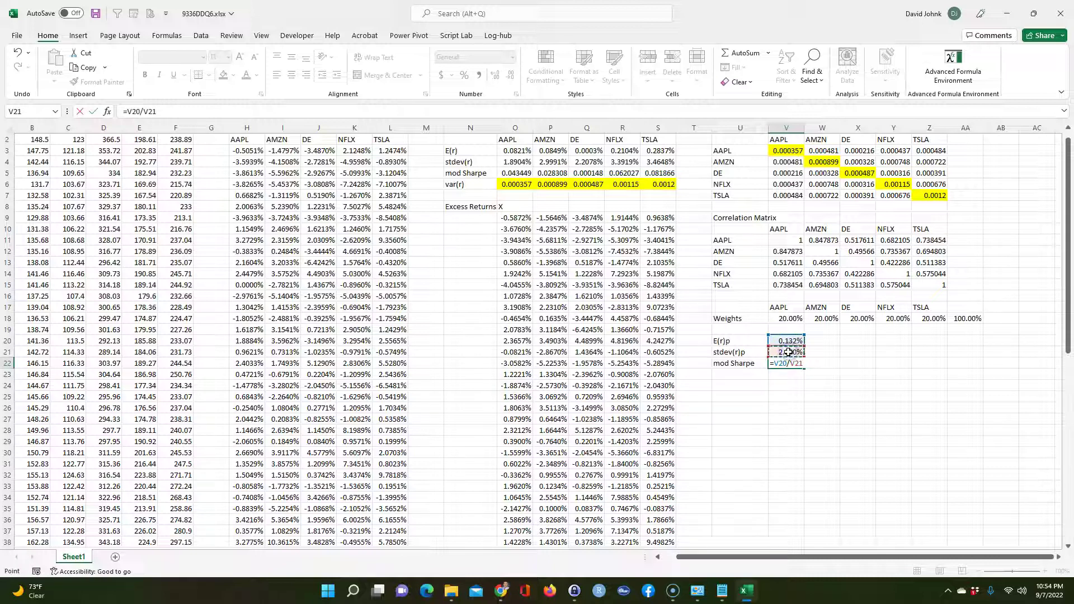
{"action": "key", "text": "Return"}
Copy the AAPL mod Sharpe cell O5 into V22 to carry over its number format, and autofit column V.
{"action": "left_click", "coordinate": [520, 174]}
{"action": "key", "text": "ctrl+c"}
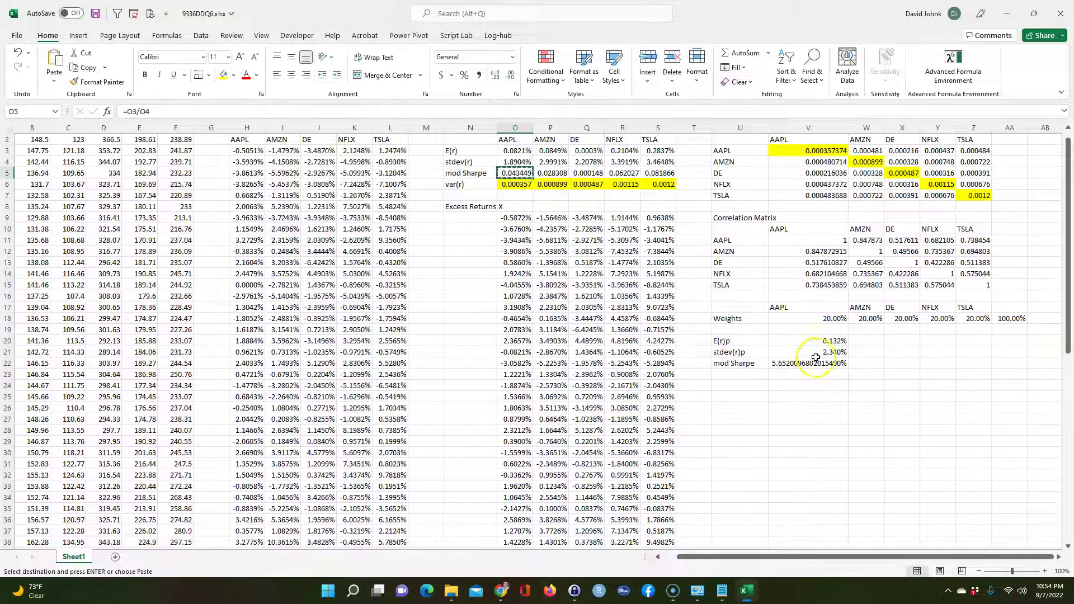
{"action": "left_click", "coordinate": [809, 363]}
{"action": "key", "text": "ctrl+v"}
{"action": "left_click", "coordinate": [808, 407]}
{"action": "double_click", "coordinate": [848, 129]}
{"action": "left_click", "coordinate": [791, 441]}
{"action": "left_click", "coordinate": [875, 439]}
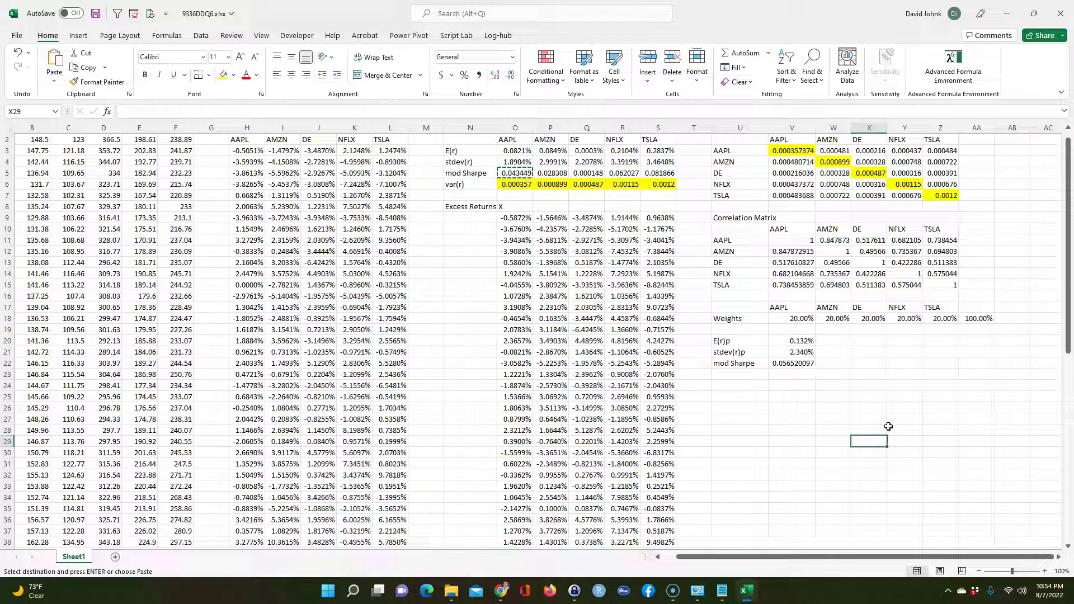
Set up Solver to maximize the mod Sharpe in V22 by changing the weights in V18:Z18.
{"action": "left_click", "coordinate": [201, 36]}
{"action": "left_click", "coordinate": [991, 68]}
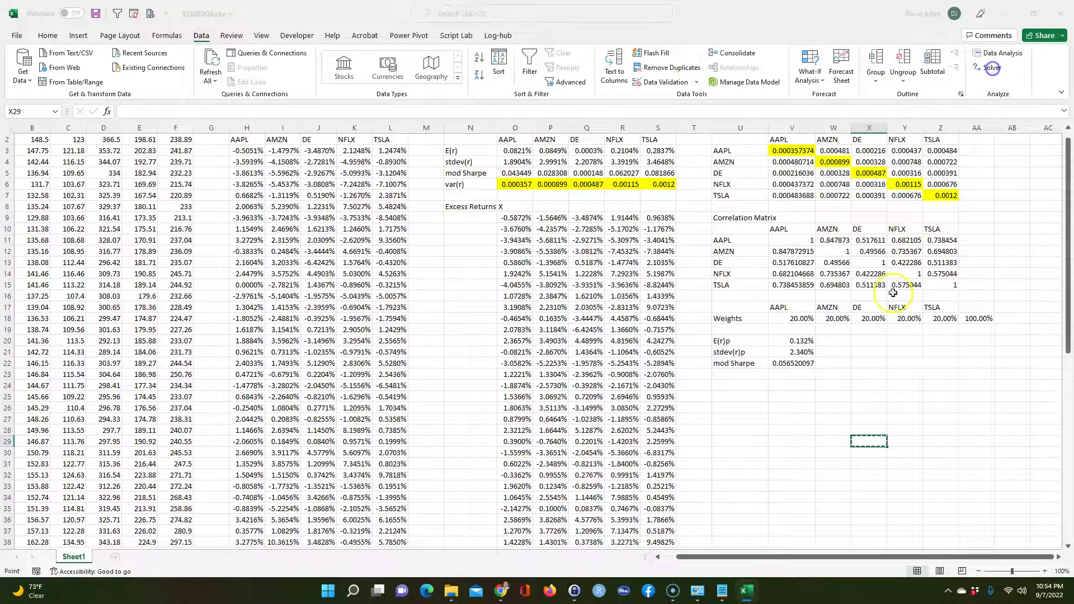
{"action": "left_click_drag", "start_coordinate": [668, 189], "coordinate": [326, 164]}
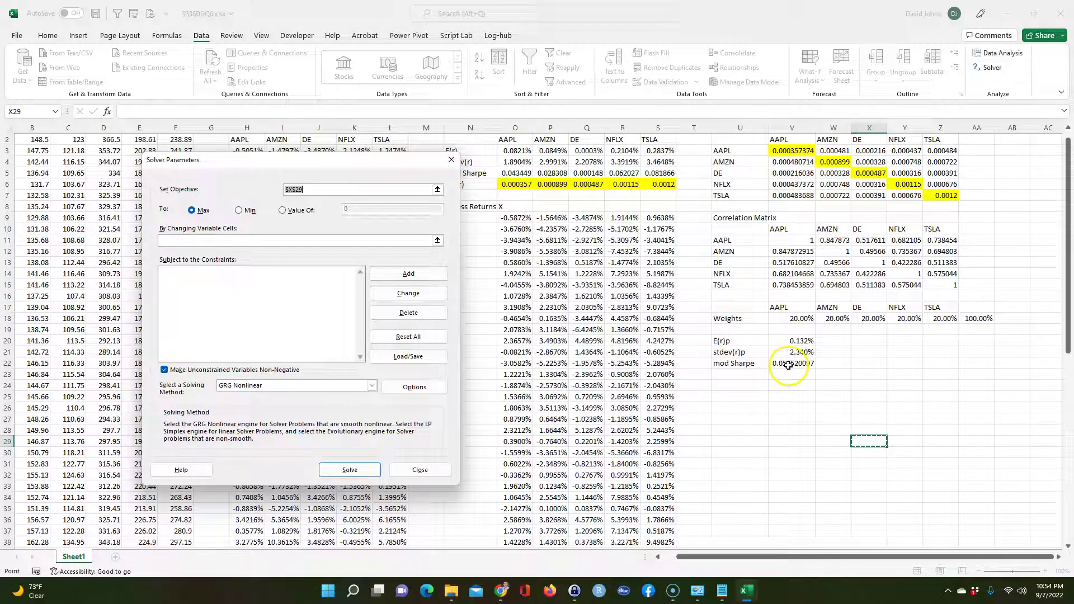
{"action": "left_click", "coordinate": [190, 237]}
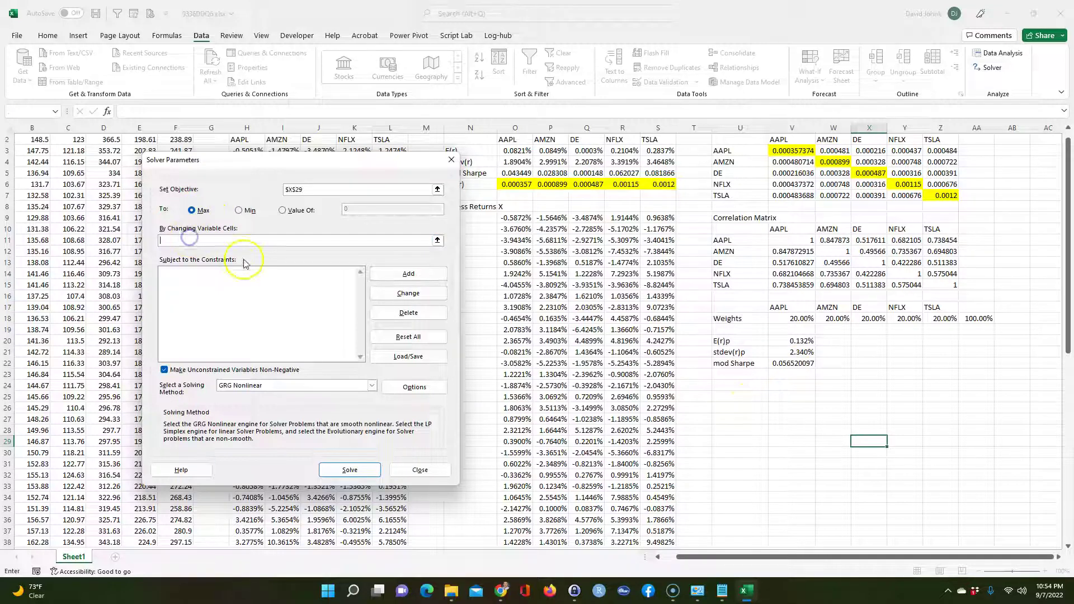
{"action": "left_click", "coordinate": [781, 363]}
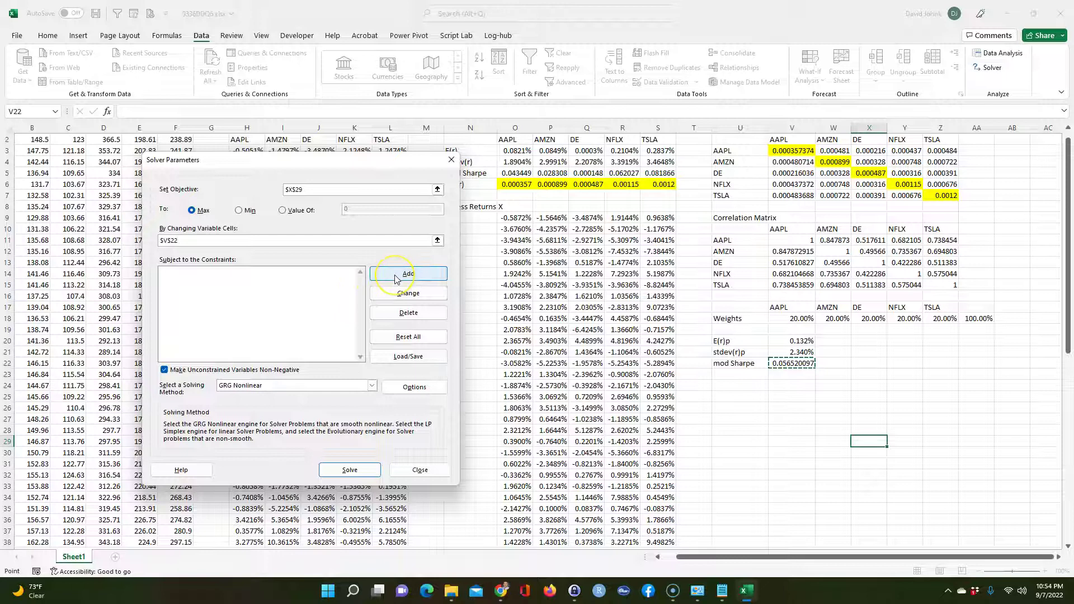
{"action": "left_click", "coordinate": [288, 189]}
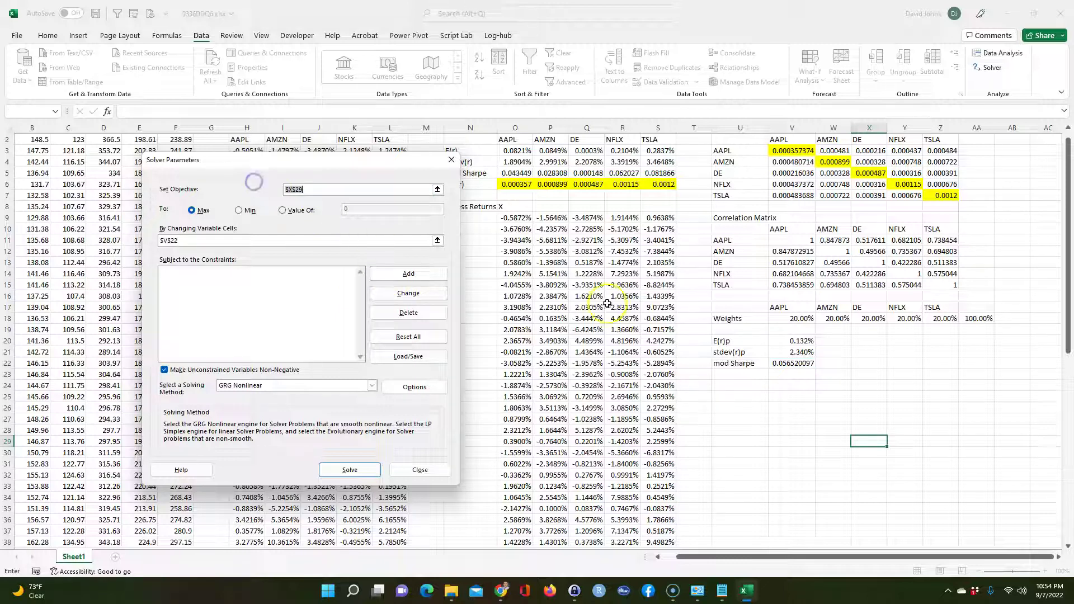
{"action": "left_click", "coordinate": [777, 364]}
{"action": "left_click_drag", "start_coordinate": [171, 239], "coordinate": [129, 237]}
{"action": "left_click_drag", "start_coordinate": [788, 318], "coordinate": [931, 321]}
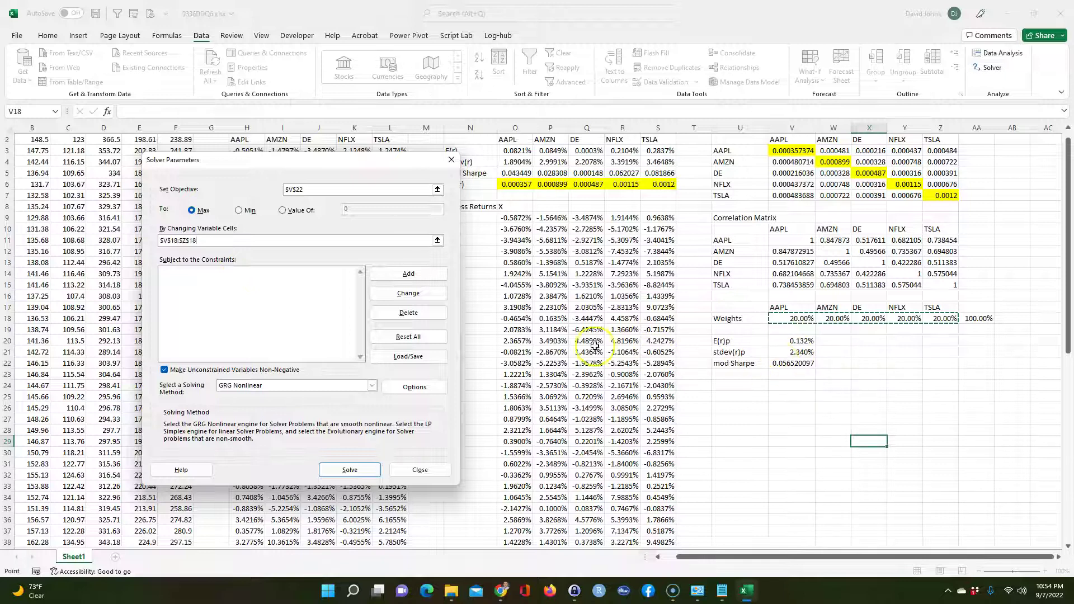
Add a Solver constraint that the total weight in AA18 equals 1.
{"action": "left_click", "coordinate": [399, 276]}
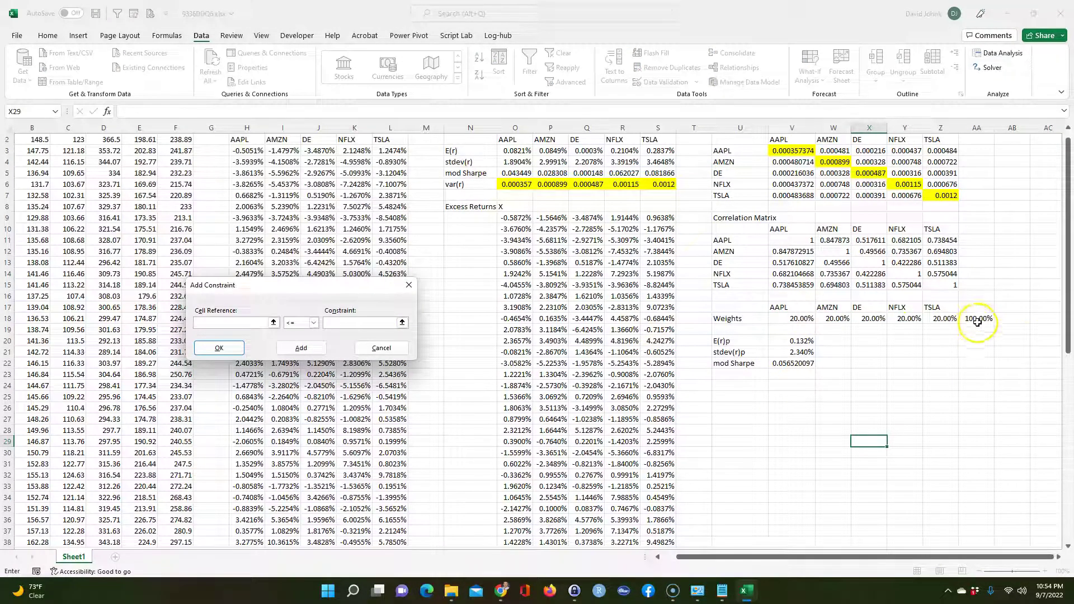
{"action": "left_click", "coordinate": [305, 323]}
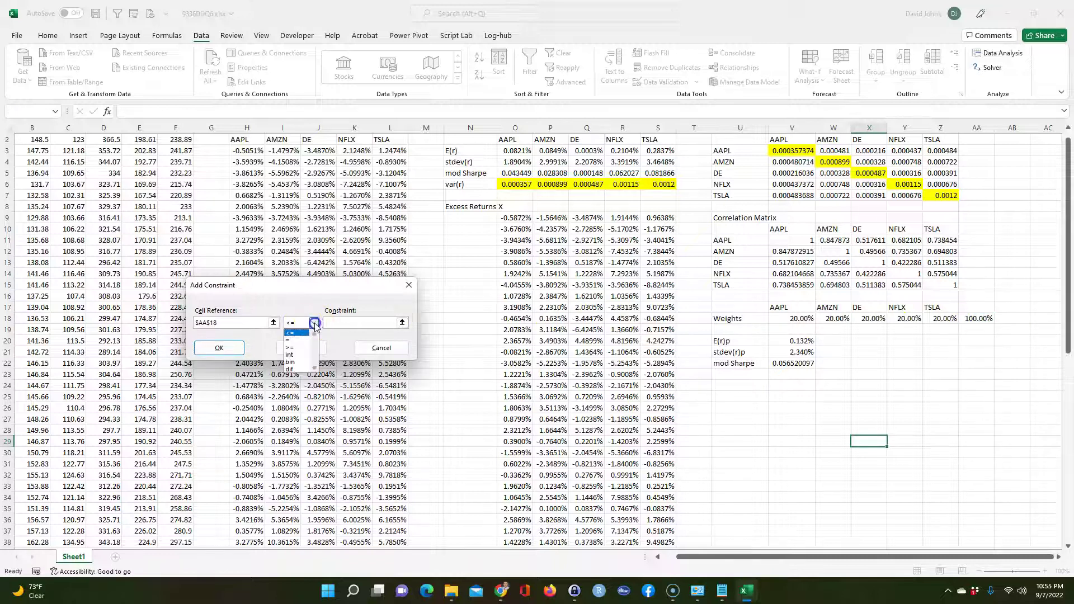
{"action": "left_click", "coordinate": [291, 337]}
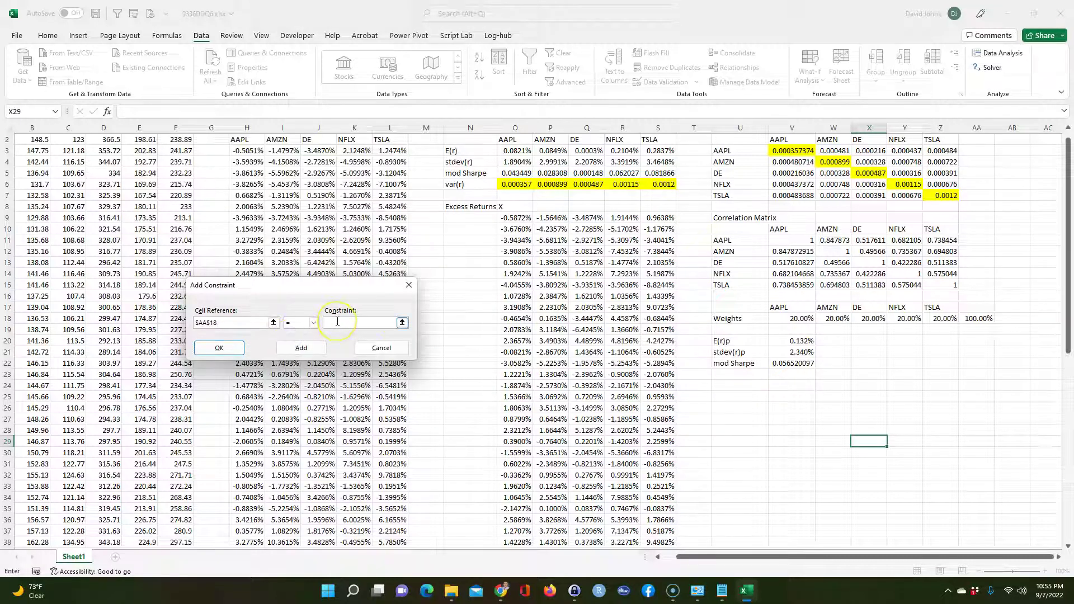
{"action": "left_click", "coordinate": [308, 348]}
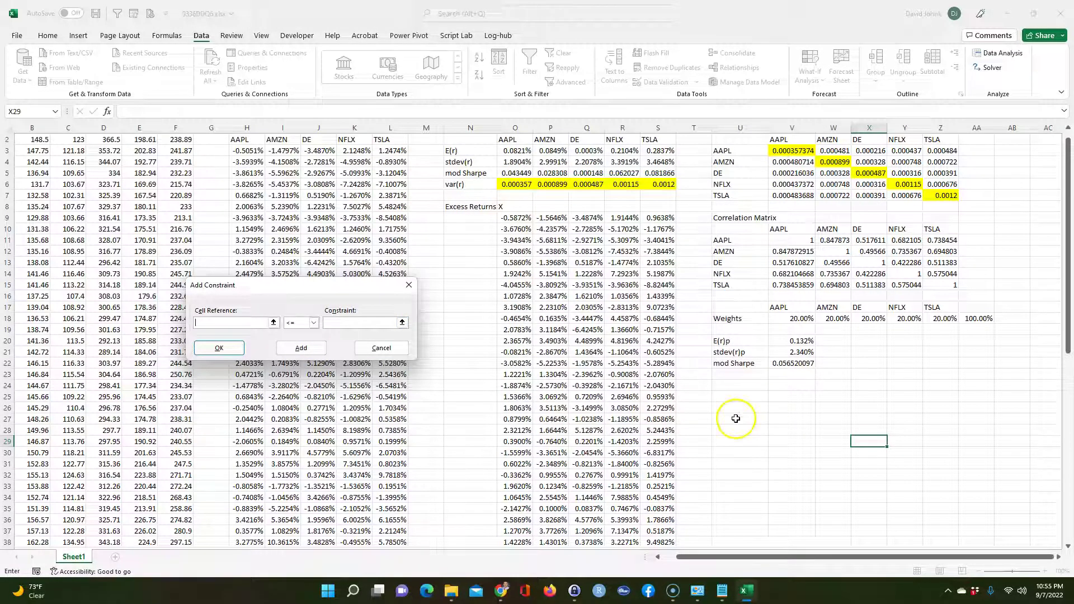
Add a Solver constraint that the portfolio standard deviation in V21 is <= AMZN's standard deviation in P4.
{"action": "left_click", "coordinate": [793, 352]}
{"action": "left_click", "coordinate": [338, 323]}
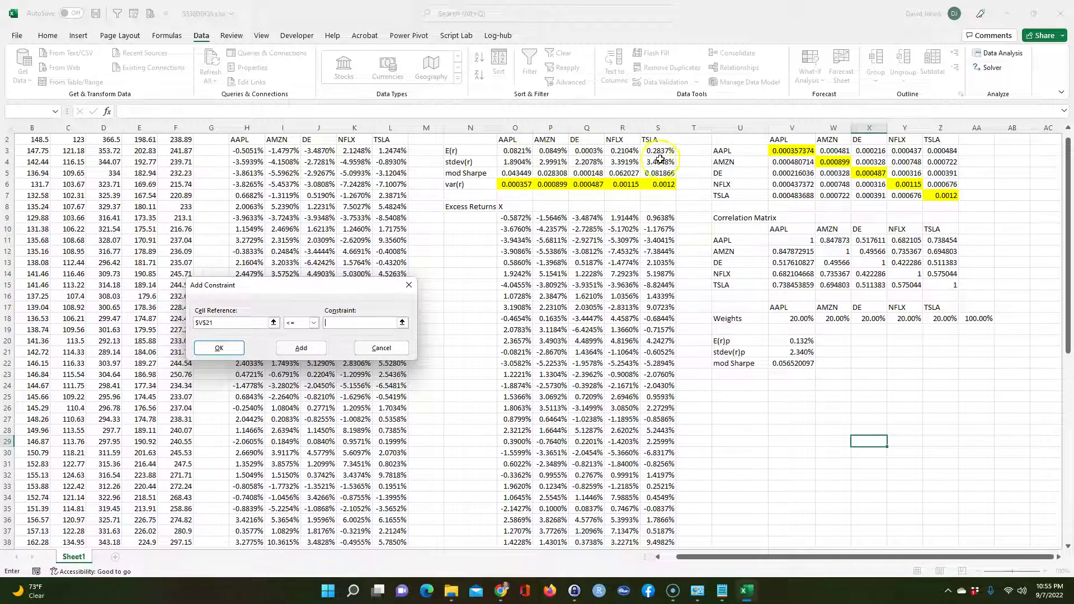
{"action": "left_click", "coordinate": [554, 162]}
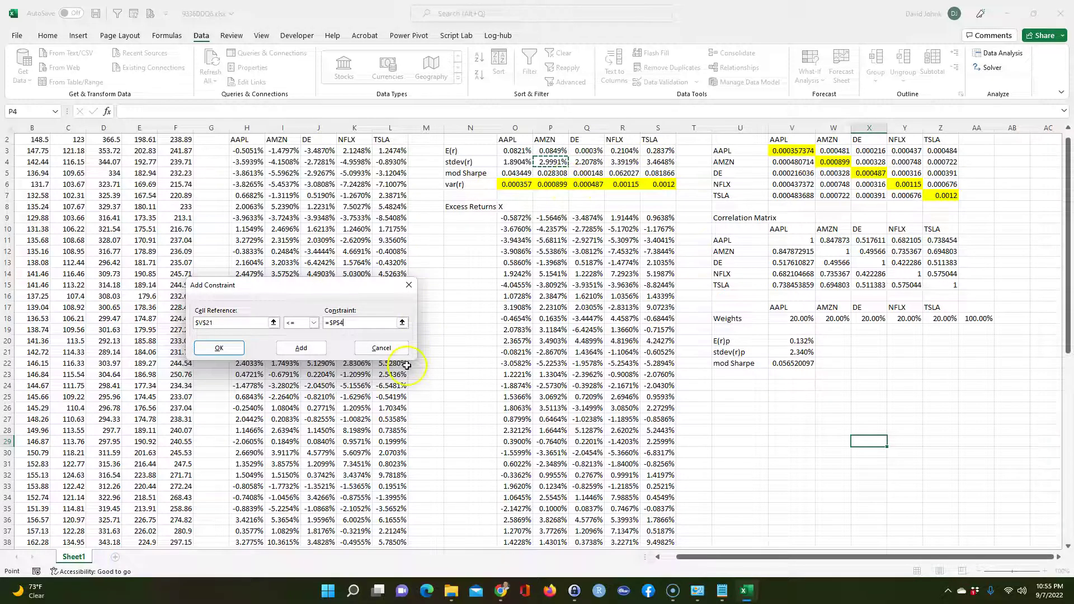
{"action": "left_click", "coordinate": [217, 349]}
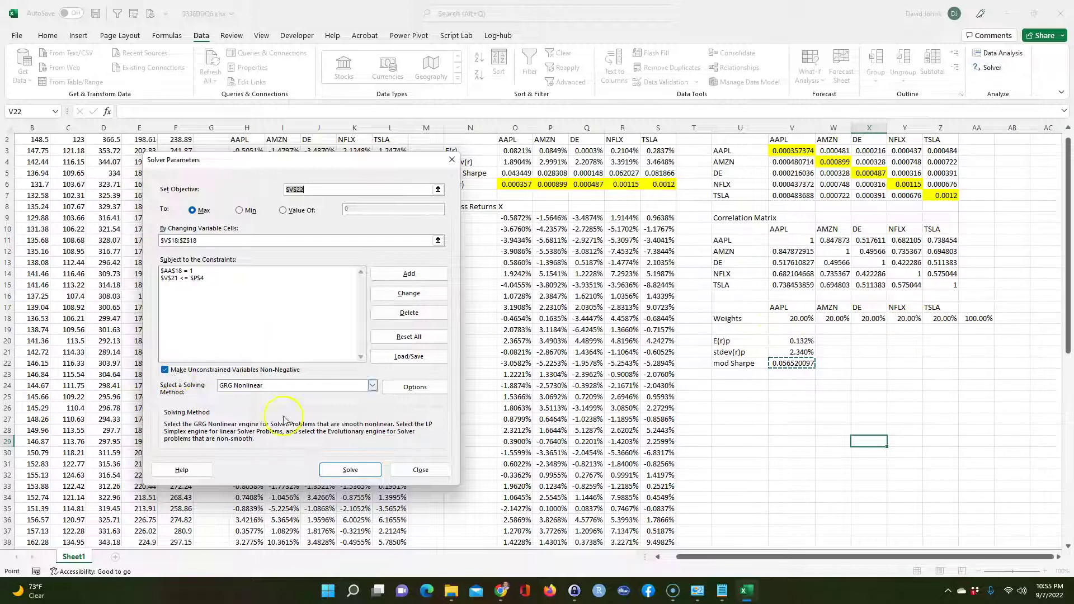
Run Solver with the GRG Nonlinear method, keep its solution and review the optimized weights in V18:Z18.
{"action": "left_click", "coordinate": [351, 470]}
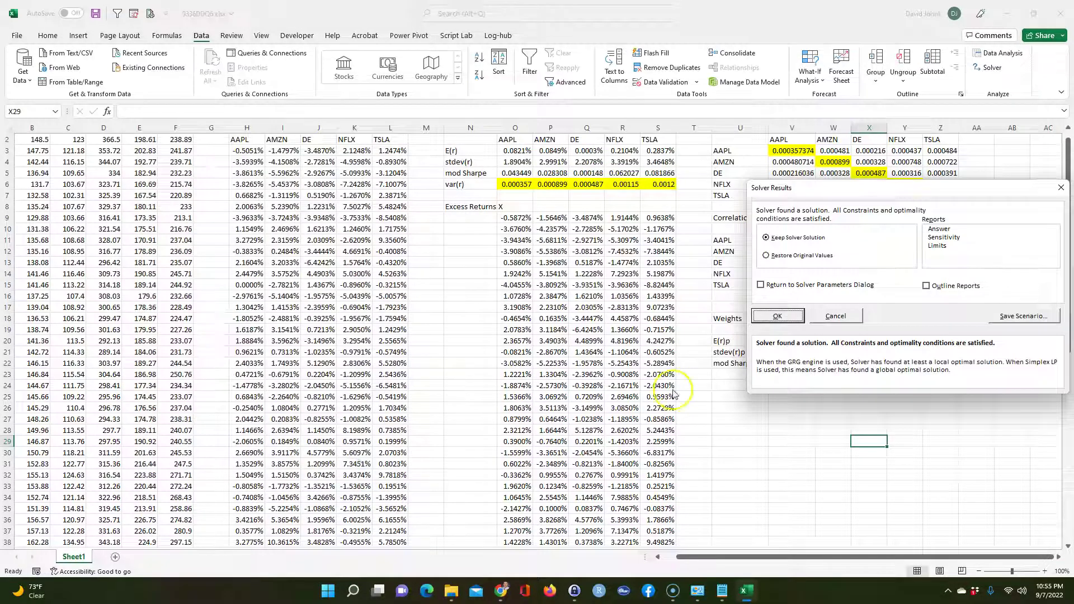
{"action": "left_click", "coordinate": [776, 313]}
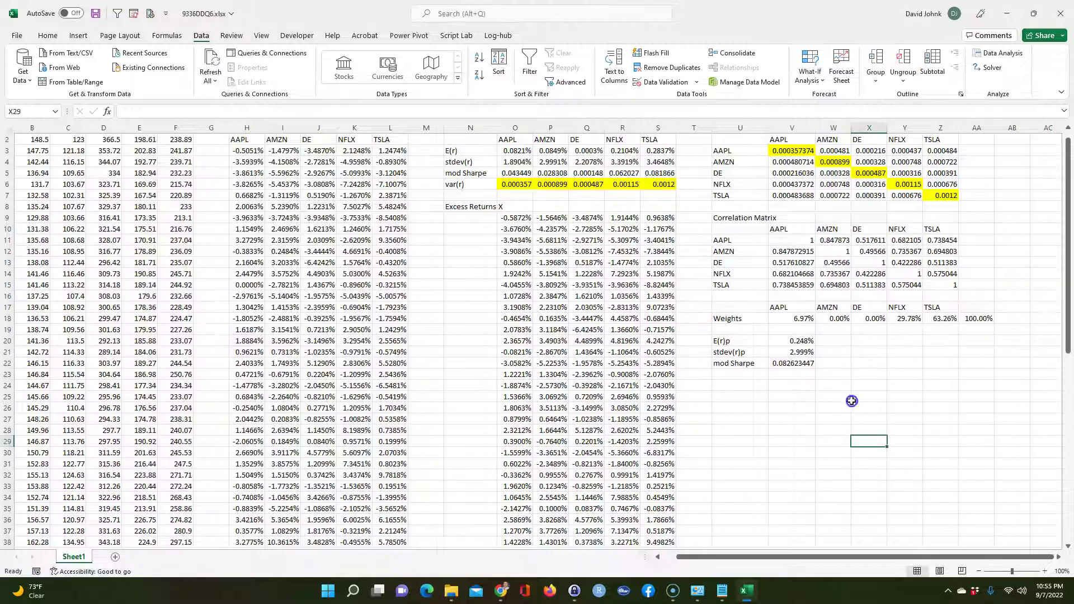
{"action": "left_click_drag", "start_coordinate": [800, 316], "coordinate": [941, 319]}
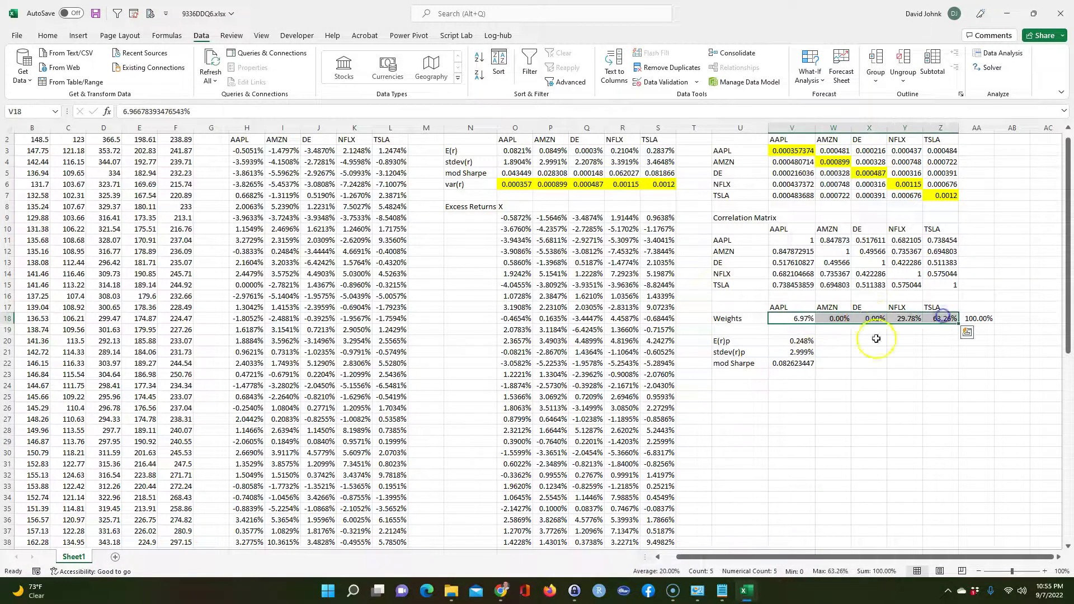
{"action": "left_click", "coordinate": [800, 319]}
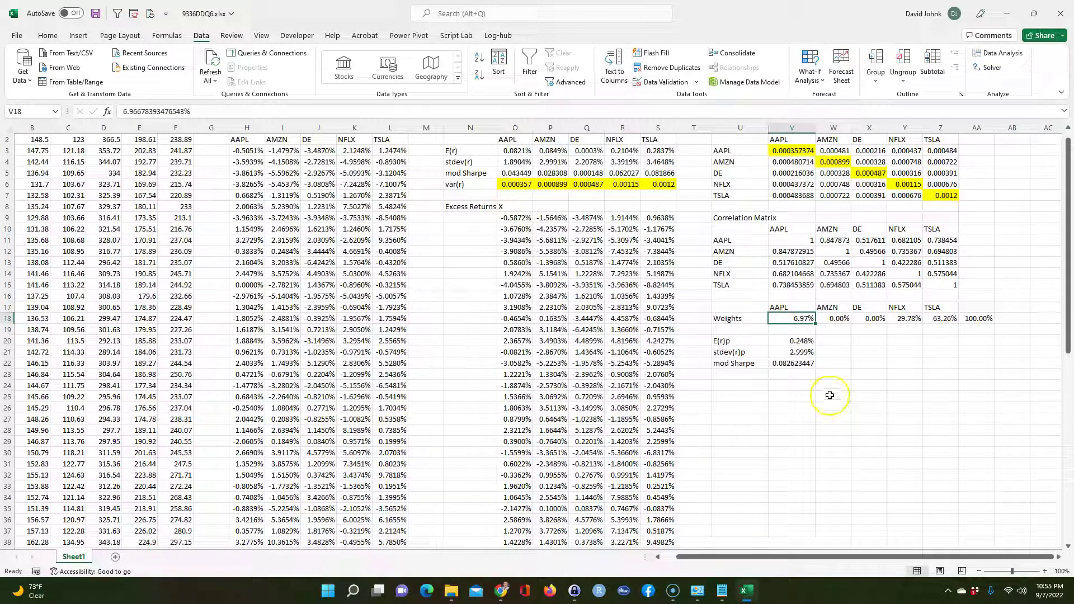
Review the optimized weights for NFLX, TSLA and AAPL in row 18 and check the Solver objective and constraints.
{"action": "left_click", "coordinate": [904, 318]}
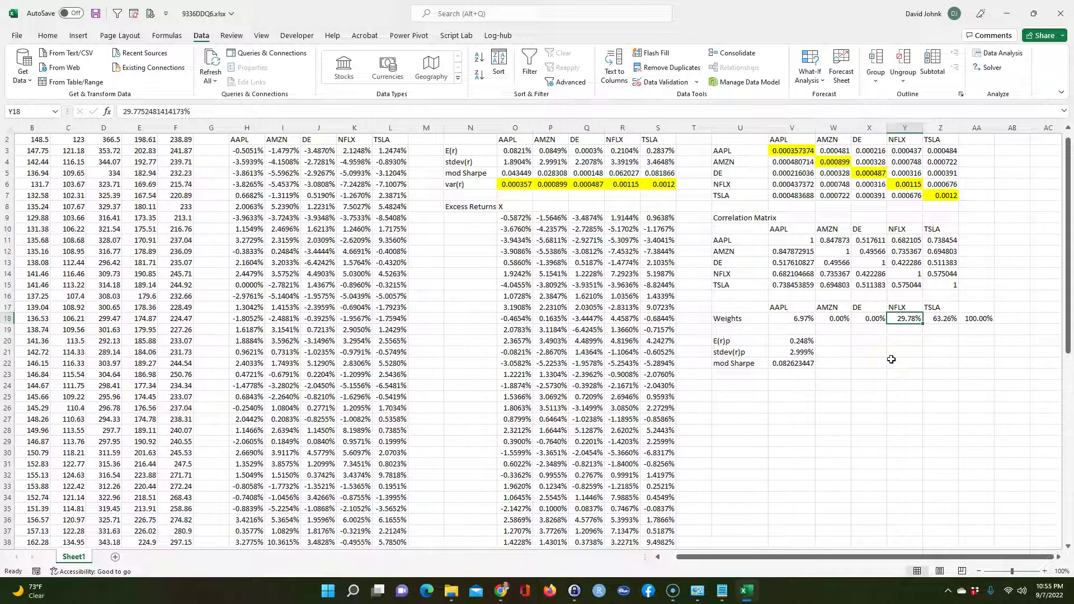
{"action": "left_click", "coordinate": [936, 318]}
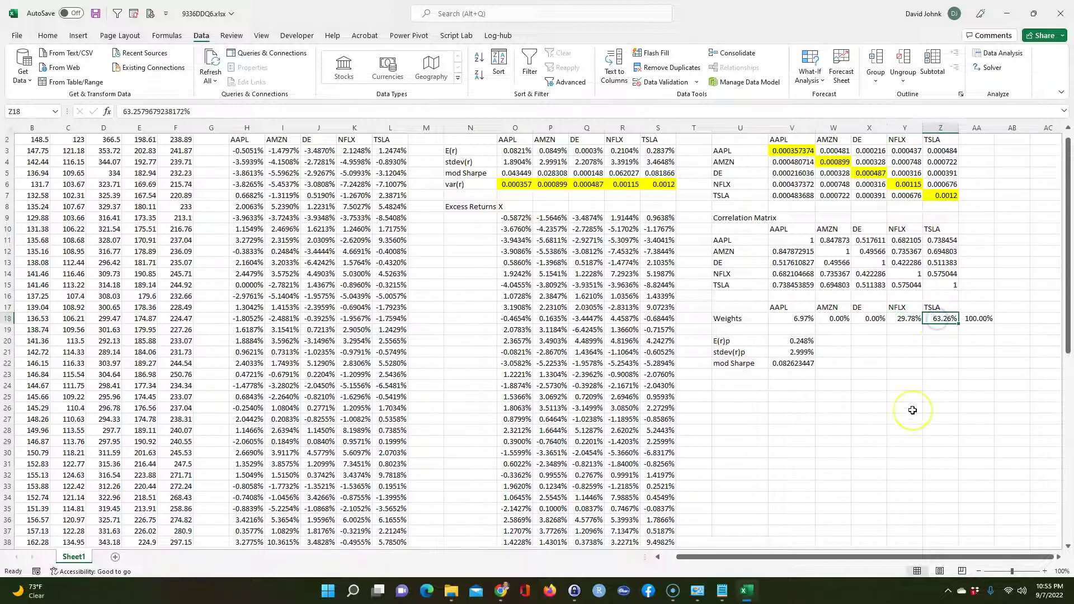
{"action": "left_click", "coordinate": [803, 322]}
{"action": "left_click", "coordinate": [805, 388]}
{"action": "left_click", "coordinate": [993, 70]}
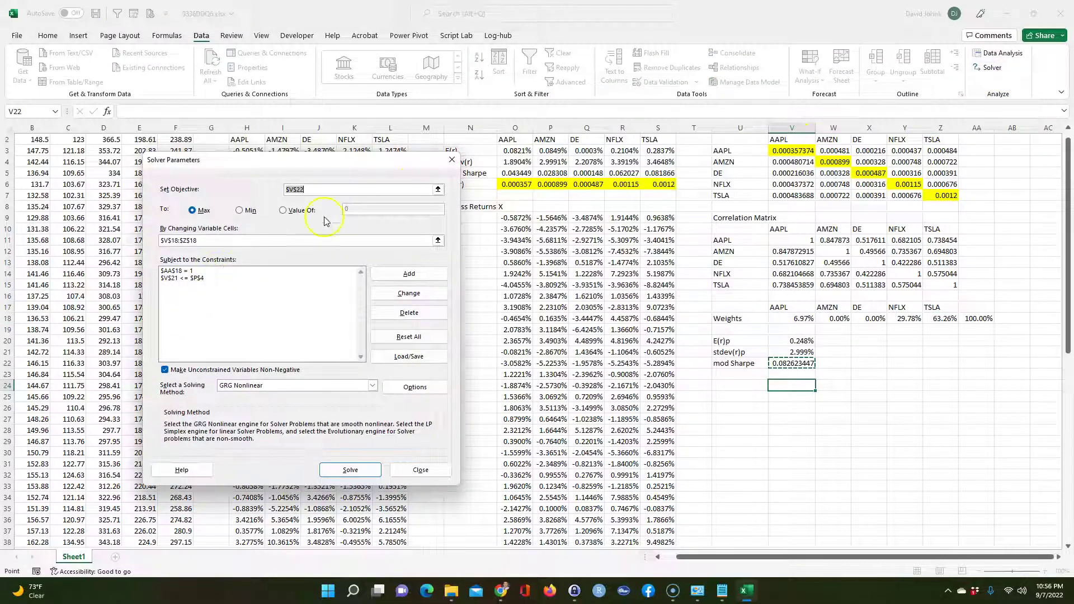
{"action": "left_click", "coordinate": [421, 470]}
{"action": "left_click", "coordinate": [749, 441]}
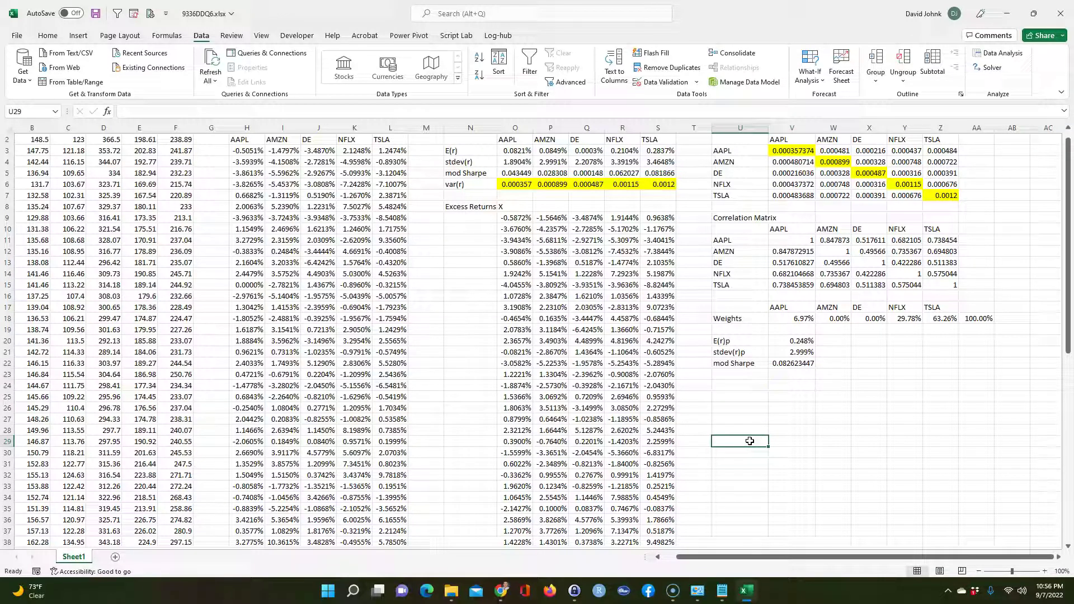
{"action": "left_click", "coordinate": [839, 440]}
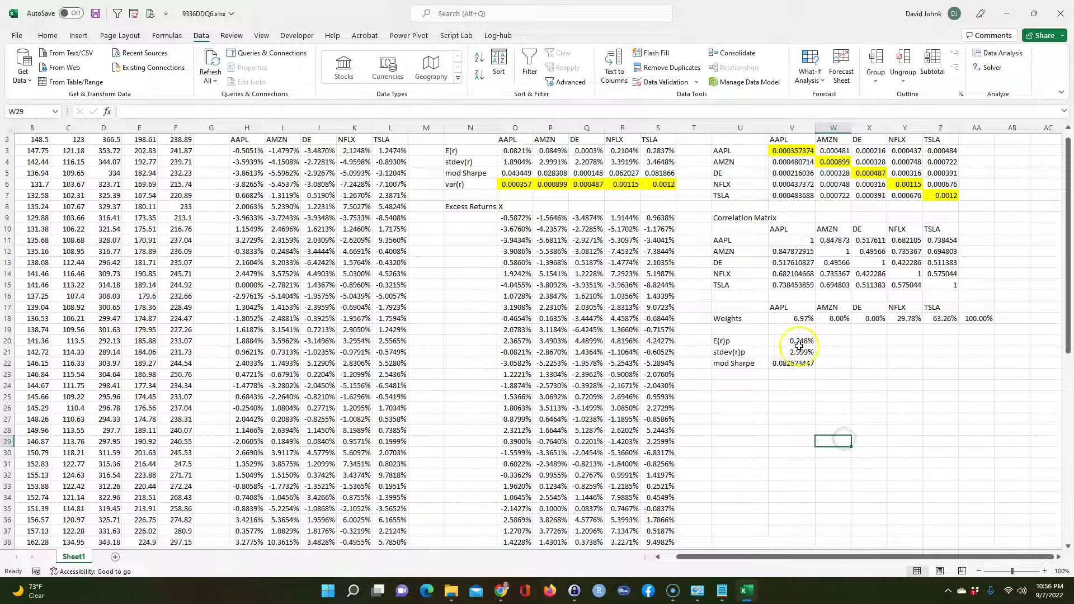
Enter an investment amount of $10000 in U25.
{"action": "left_click", "coordinate": [737, 396]}
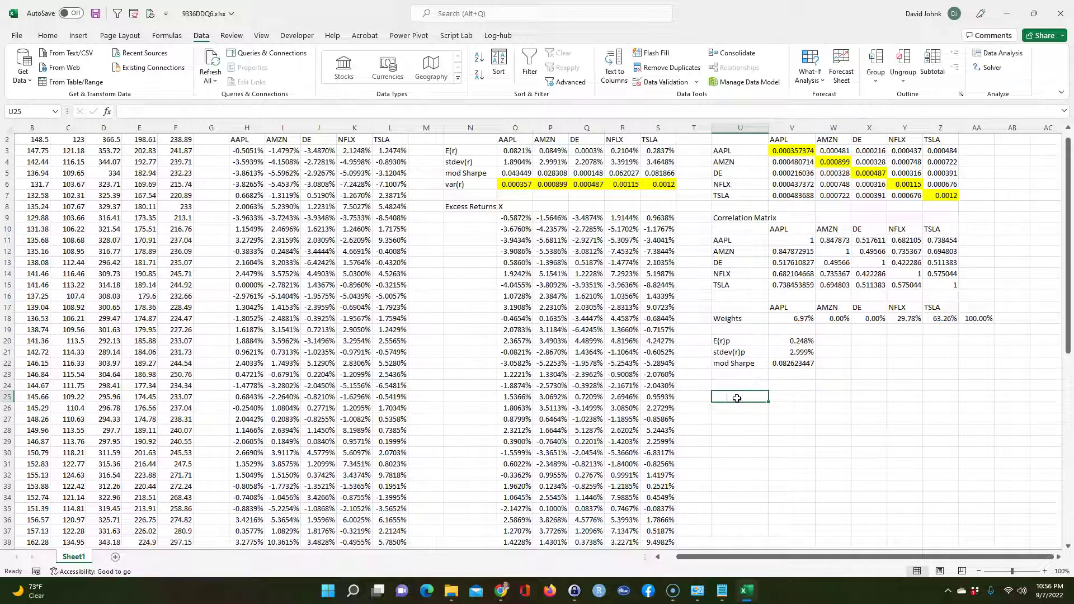
{"action": "type", "text": "$10000"}
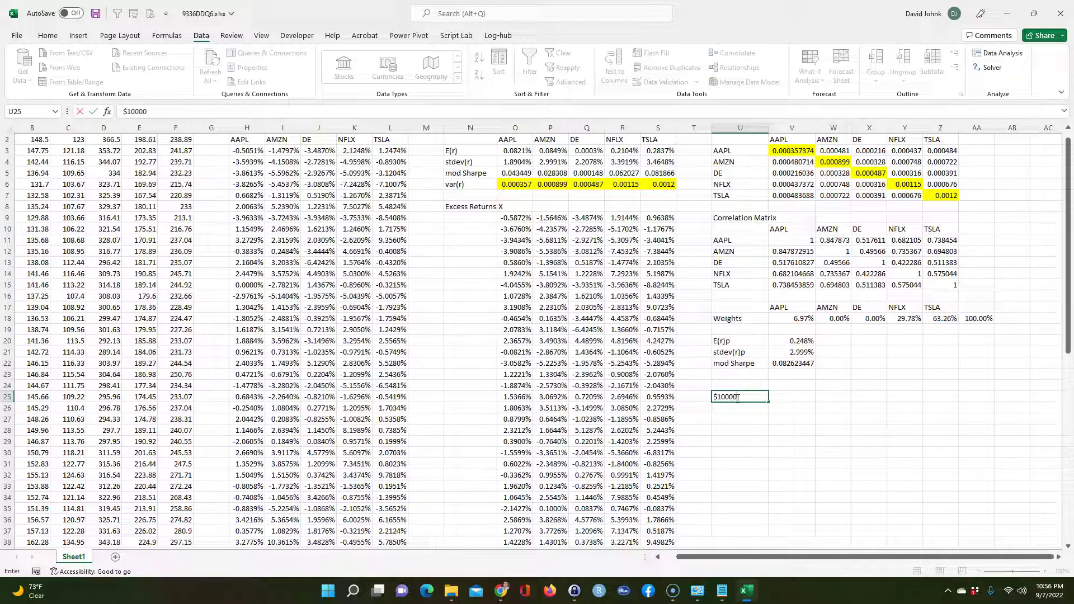
{"action": "key", "text": "Return"}
{"action": "key", "text": "Up"}
Link V25 to the AAPL header in V17 and fill the ticker headers across to Z25.
{"action": "key", "text": "Right"}
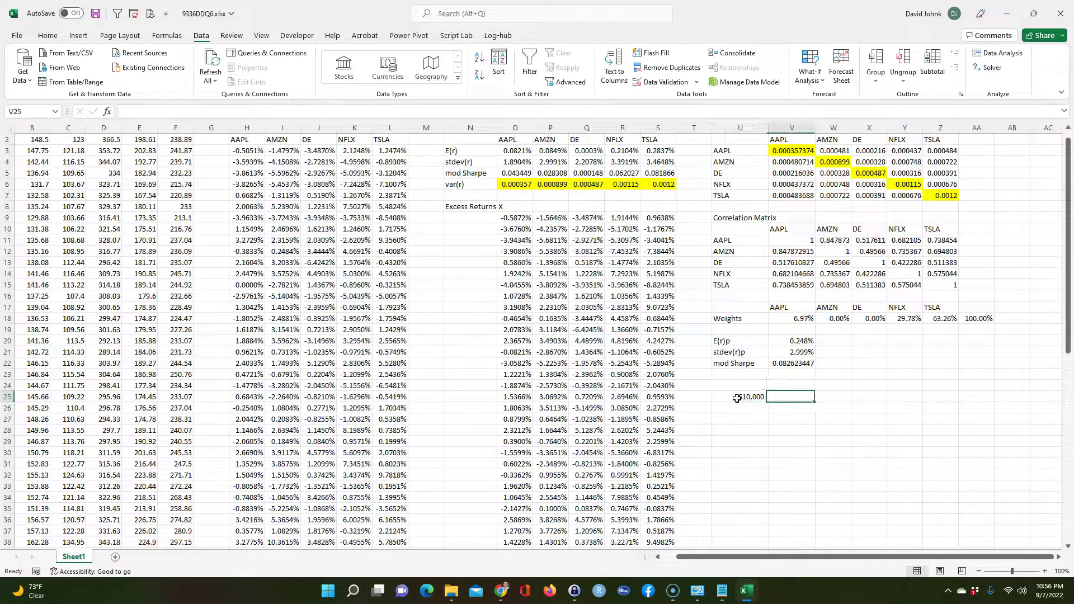
{"action": "type", "text": "="}
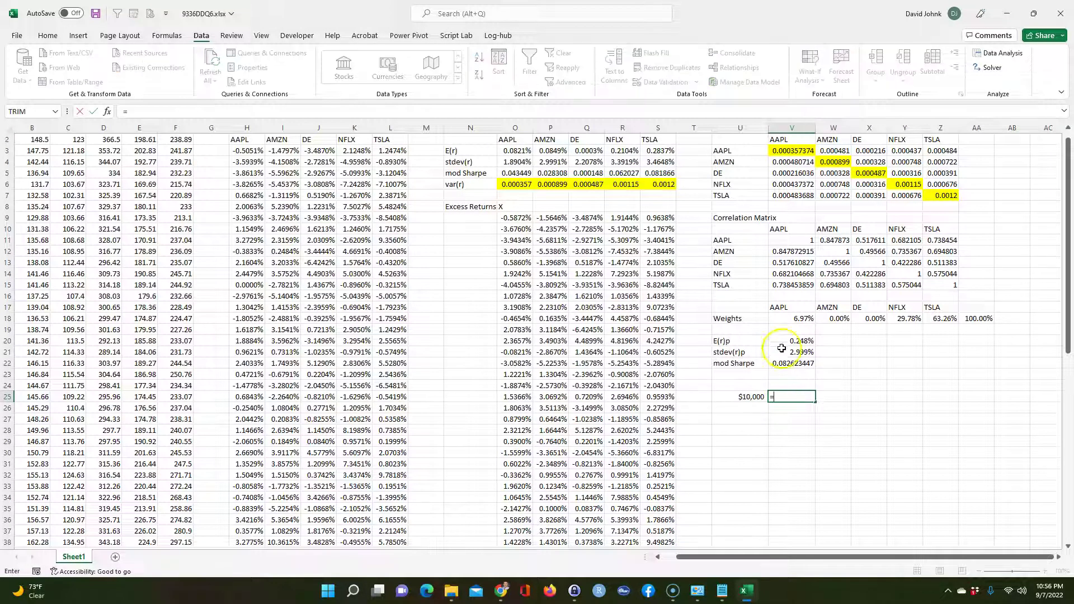
{"action": "left_click", "coordinate": [783, 309]}
{"action": "key", "text": "Return"}
{"action": "left_click", "coordinate": [790, 398]}
{"action": "left_click_drag", "start_coordinate": [816, 402], "coordinate": [942, 401]}
Calculate AAPL's dollar allocation in V26 as =$U$25*V18 and fill the formula across to Z26.
{"action": "left_click", "coordinate": [798, 407]}
{"action": "type", "text": "="}
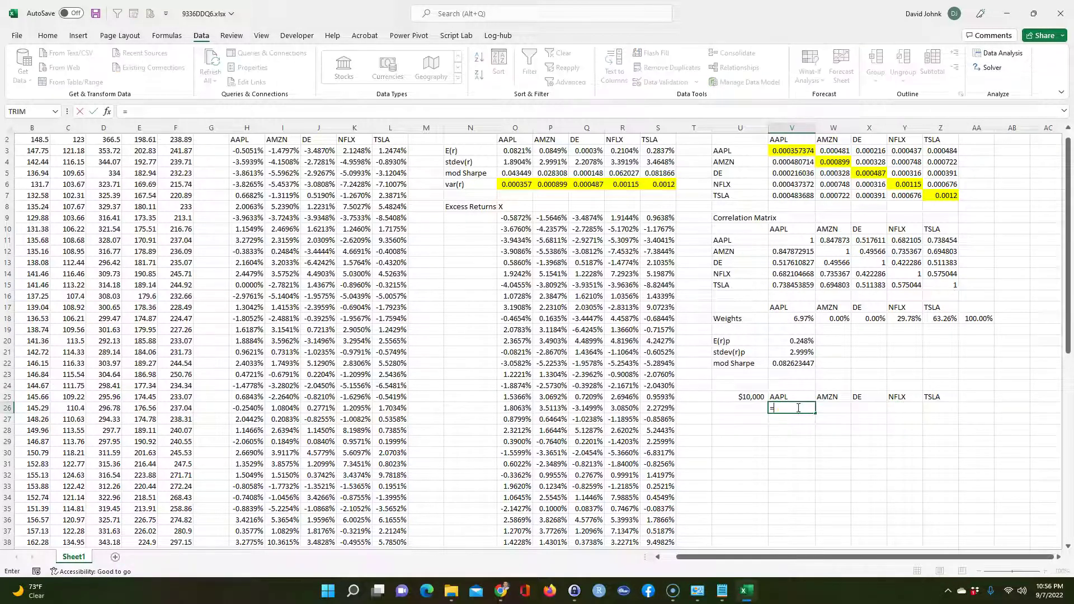
{"action": "left_click", "coordinate": [747, 396]}
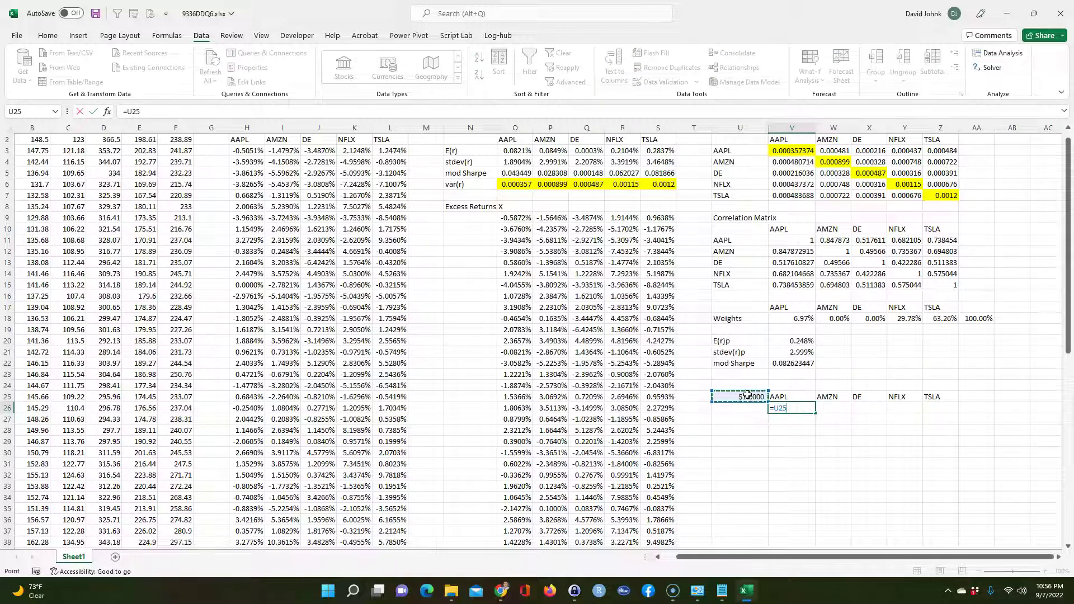
{"action": "type", "text": "*"}
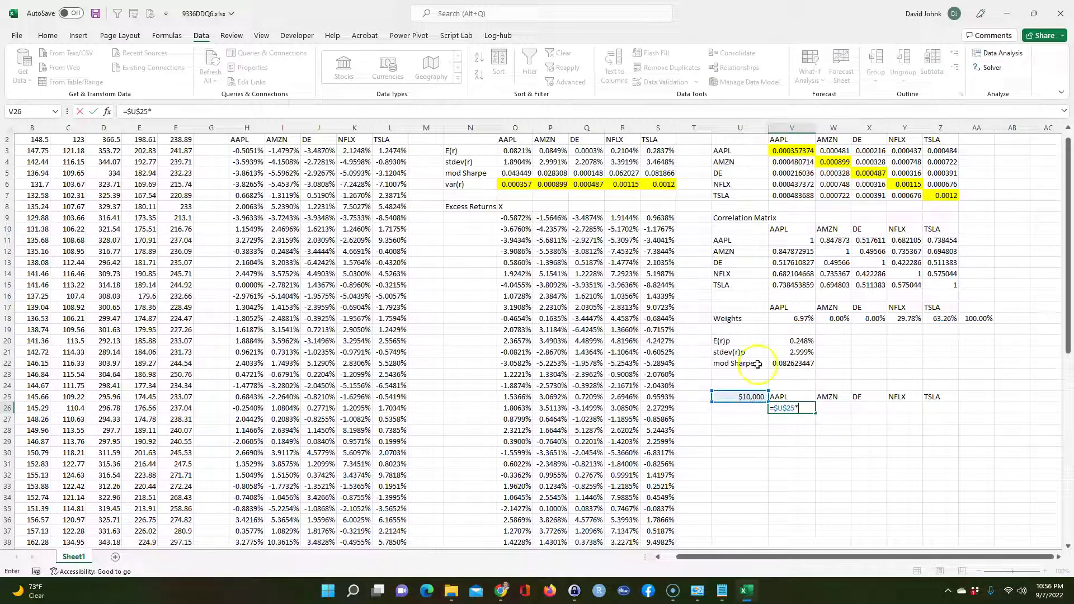
{"action": "left_click", "coordinate": [792, 321]}
{"action": "key", "text": "Return"}
{"action": "left_click", "coordinate": [797, 407]}
{"action": "left_click_drag", "start_coordinate": [817, 415], "coordinate": [951, 414]}
{"action": "left_click", "coordinate": [883, 445]}
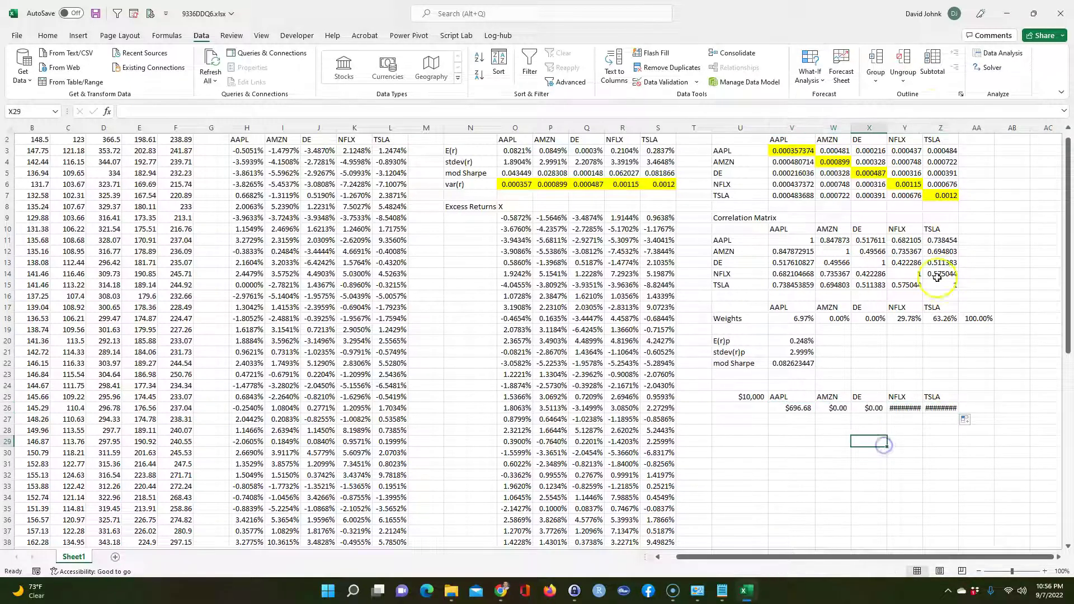
AutoFit the widths of columns Y and Z so the dollar allocations fit.
{"action": "left_click_drag", "start_coordinate": [905, 128], "coordinate": [939, 128]}
{"action": "double_click", "coordinate": [959, 130]}
{"action": "left_click", "coordinate": [798, 491]}
Label U27 "shares" and calculate AAPL's share count in V27 as =V26/B64, using the last price in column B.
{"action": "left_click", "coordinate": [744, 417]}
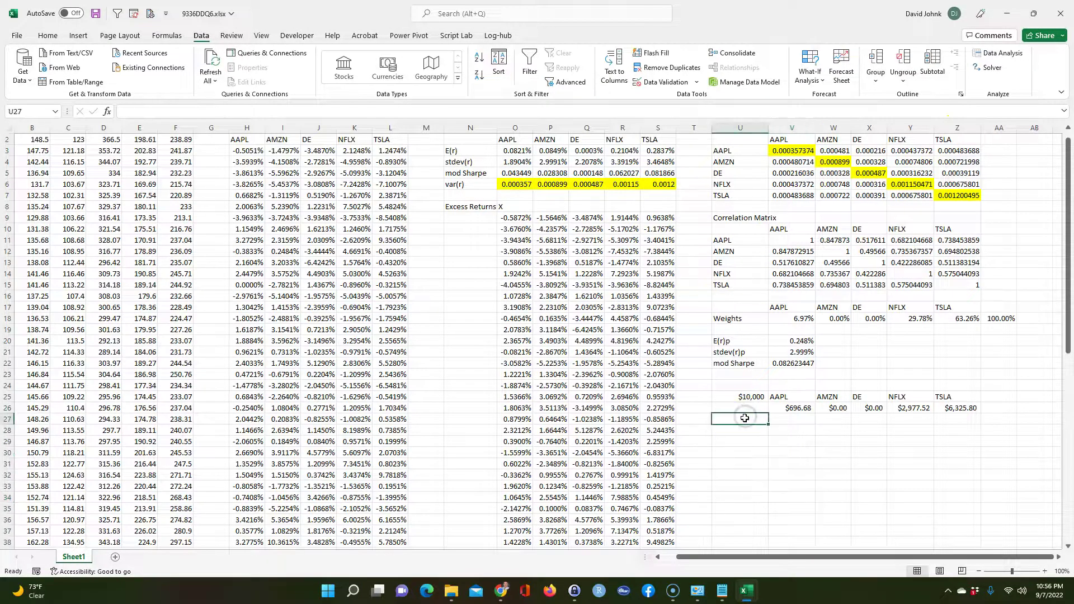
{"action": "type", "text": "shares"}
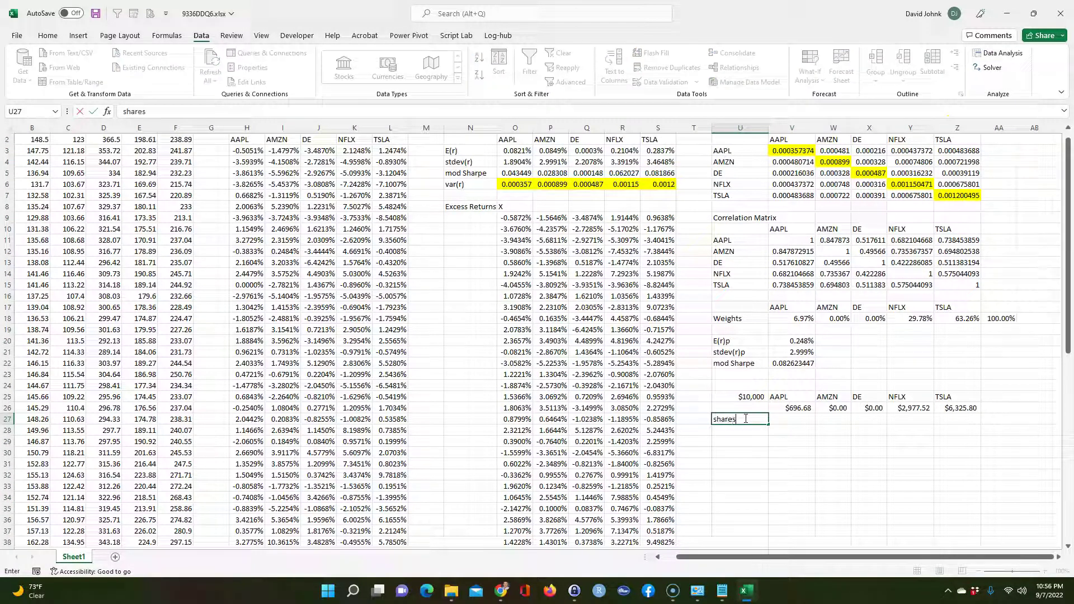
{"action": "key", "text": "Tab"}
{"action": "type", "text": "="}
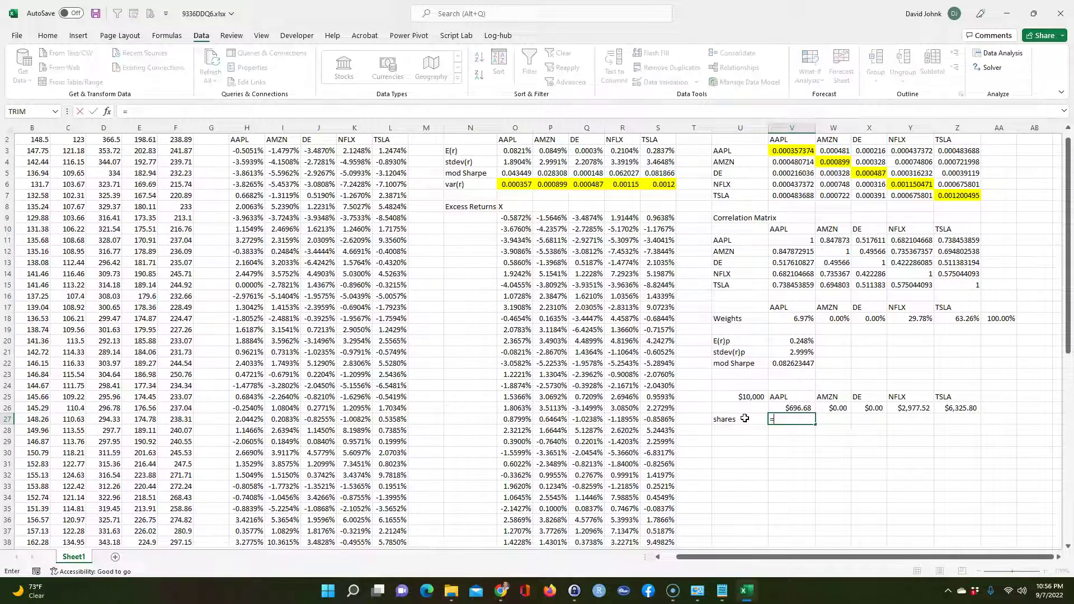
{"action": "left_click", "coordinate": [795, 408]}
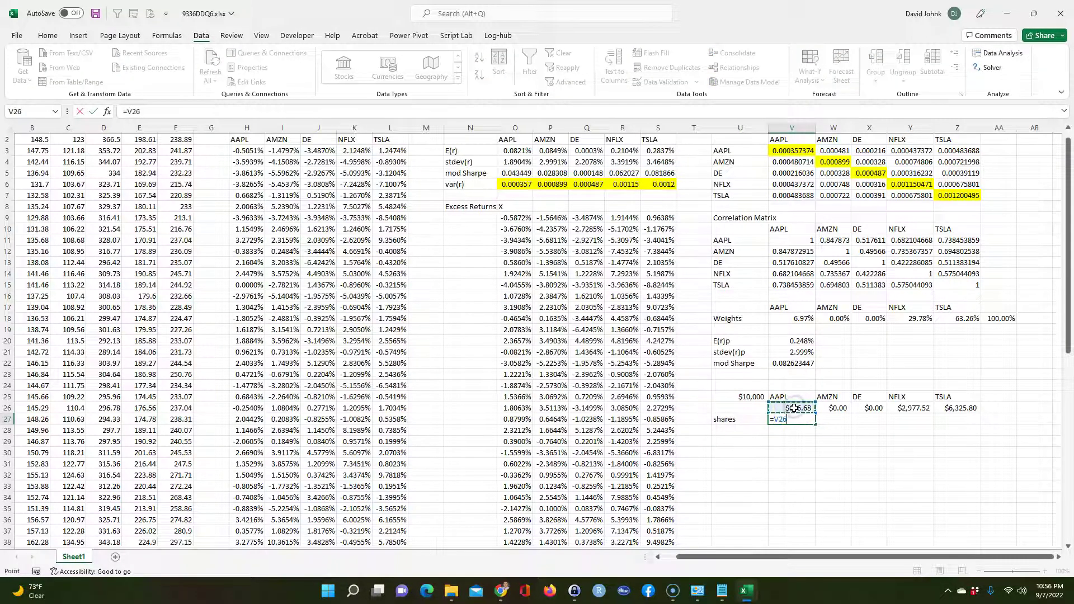
{"action": "type", "text": "/"}
{"action": "scroll", "coordinate": [354, 419], "scroll_direction": "down", "scroll_amount": 14}
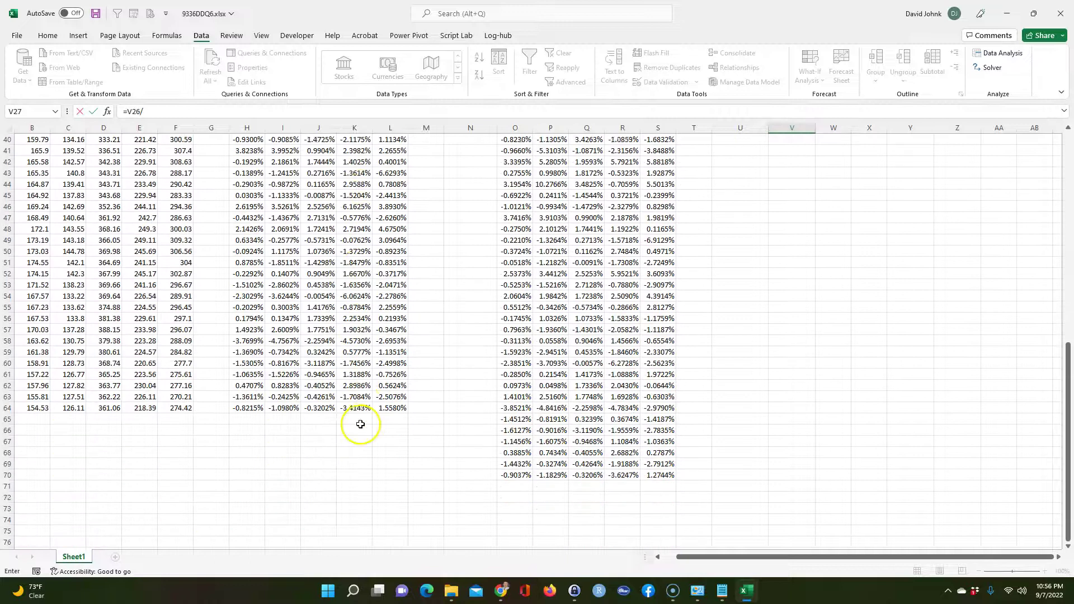
{"action": "left_click", "coordinate": [36, 374]}
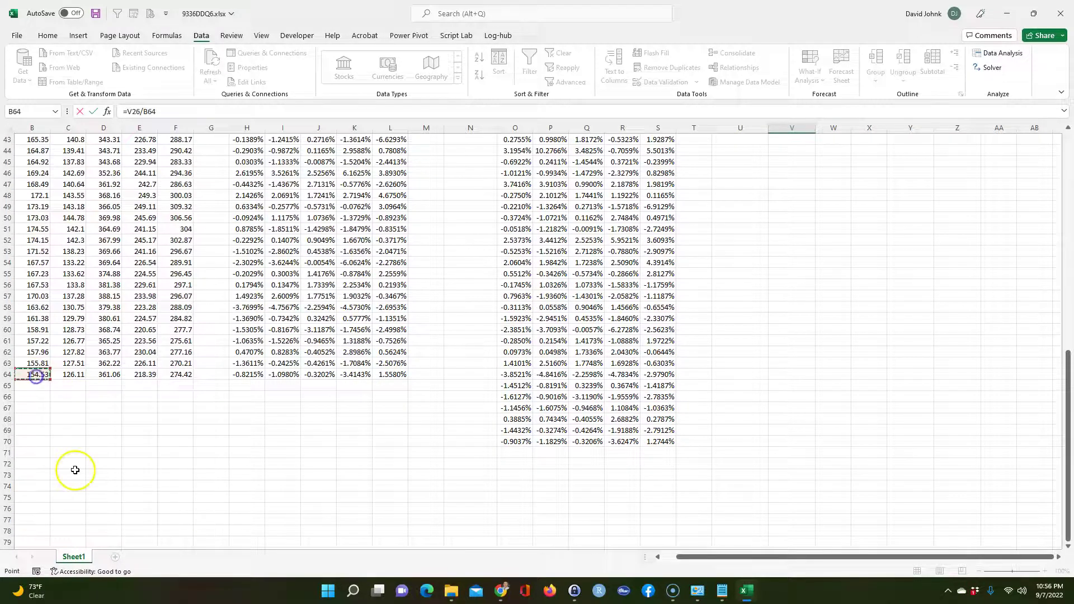
{"action": "key", "text": "Return"}
Apply the comma number style to V27 and fill the share formula across to Z27.
{"action": "scroll", "coordinate": [213, 437], "scroll_direction": "up", "scroll_amount": 4}
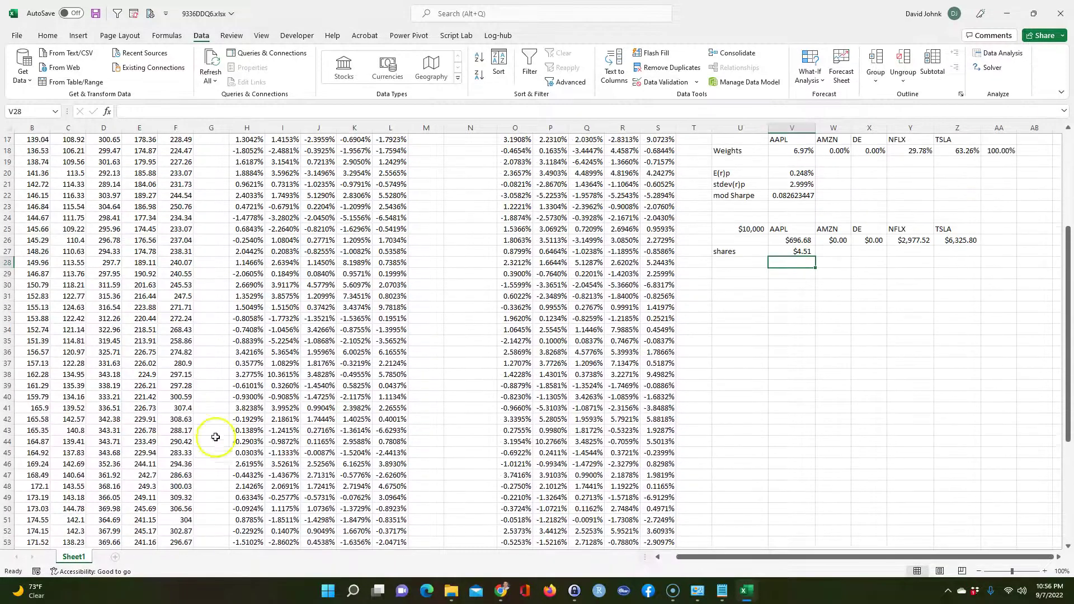
{"action": "left_click", "coordinate": [797, 274]}
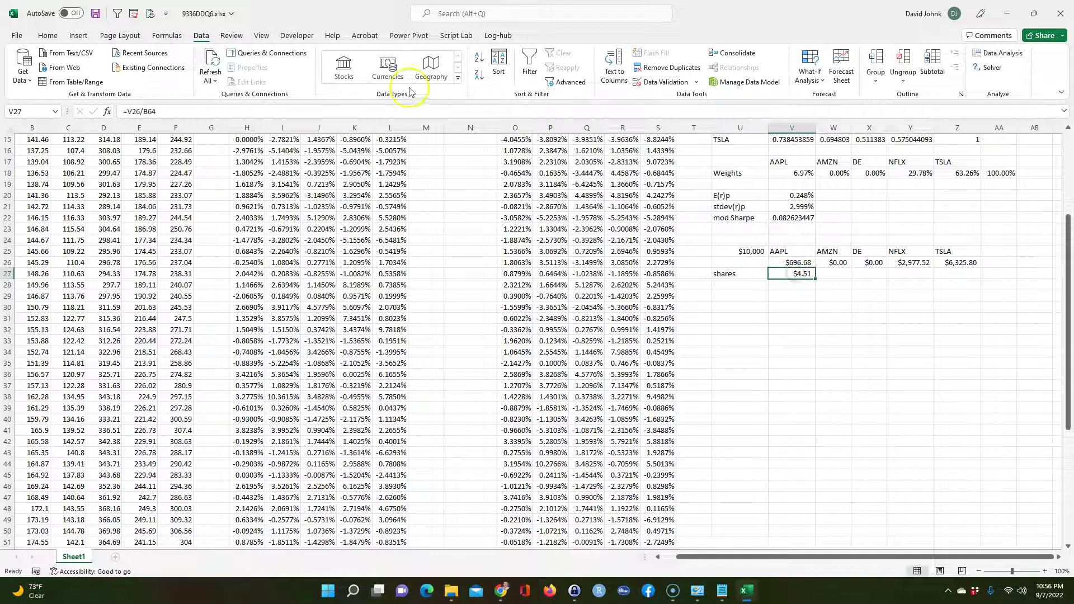
{"action": "left_click", "coordinate": [48, 36]}
{"action": "left_click", "coordinate": [479, 75]}
{"action": "left_click_drag", "start_coordinate": [814, 278], "coordinate": [968, 276]}
Review the calculated share counts for AAPL, NFLX and TSLA in row 27.
{"action": "left_click", "coordinate": [801, 275]}
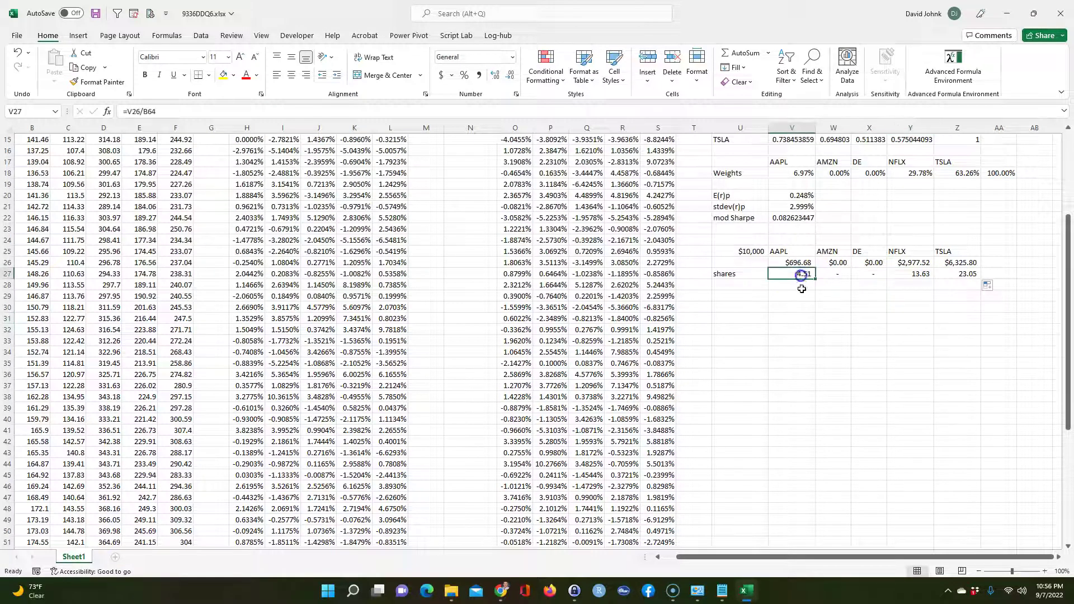
{"action": "scroll", "coordinate": [805, 315], "scroll_direction": "up", "scroll_amount": 2}
{"action": "left_click", "coordinate": [919, 341]}
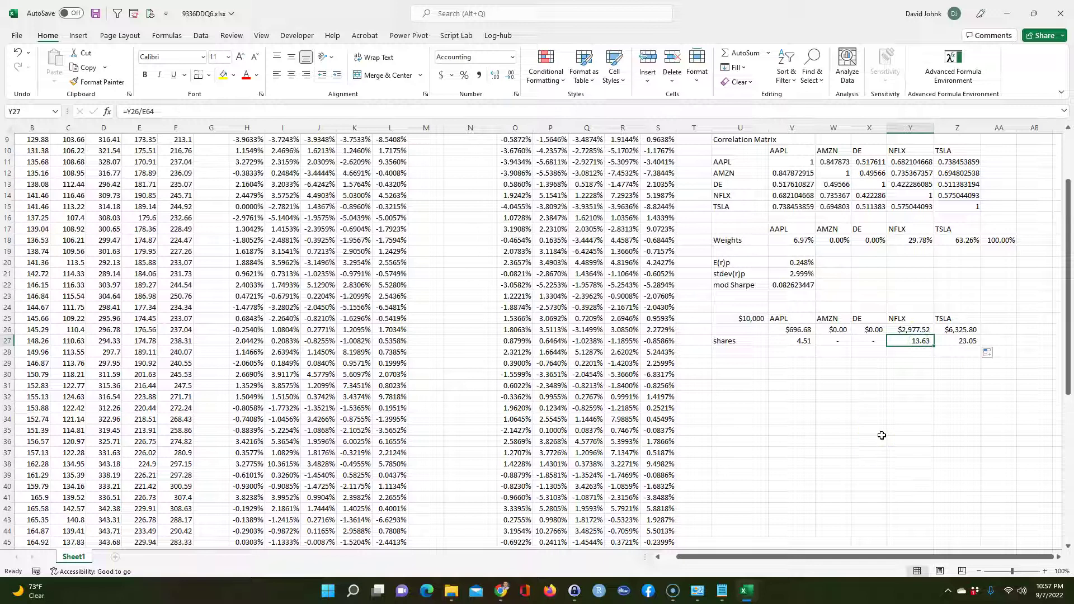
{"action": "left_click", "coordinate": [953, 341]}
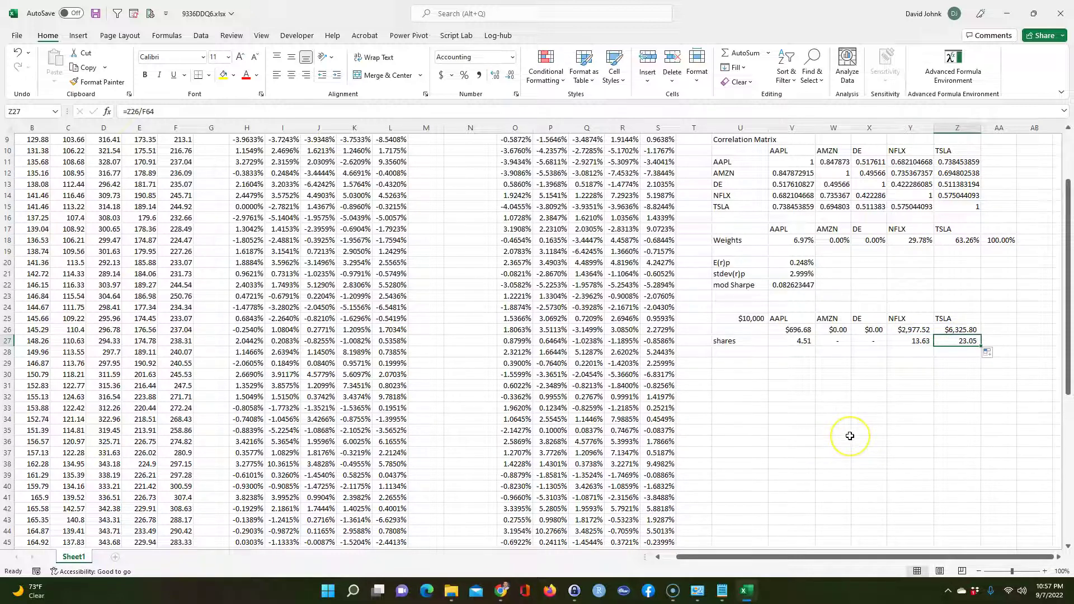
{"action": "scroll", "coordinate": [848, 433], "scroll_direction": "up", "scroll_amount": 2}
{"action": "scroll", "coordinate": [849, 436], "scroll_direction": "up", "scroll_amount": 1}
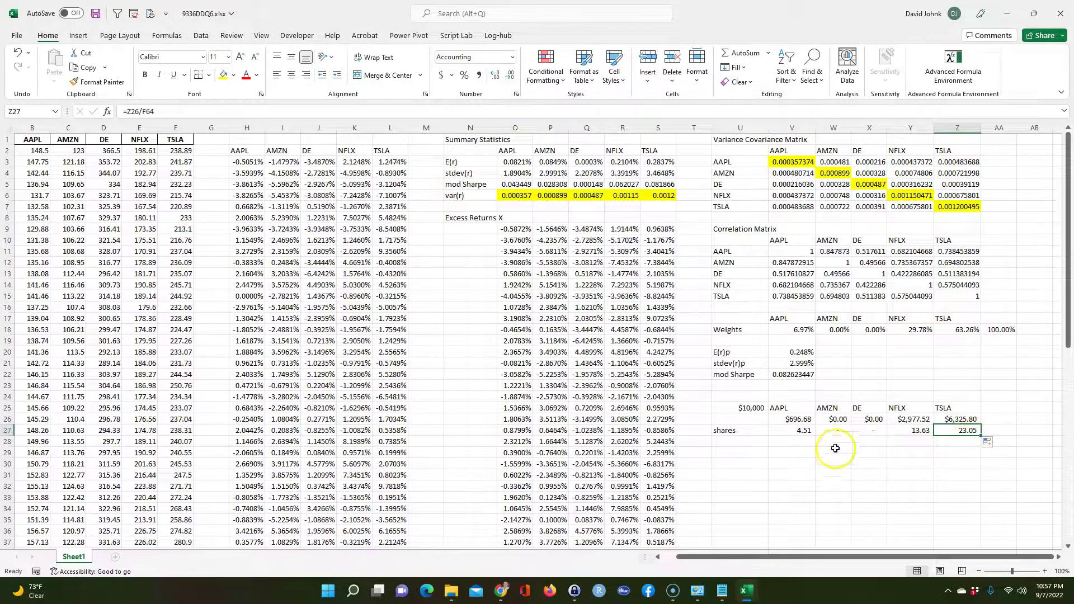
Compare the portfolio's expected return and standard deviation in V20:V21 with the individual stocks' values in the summary statistics.
{"action": "left_click", "coordinate": [789, 351]}
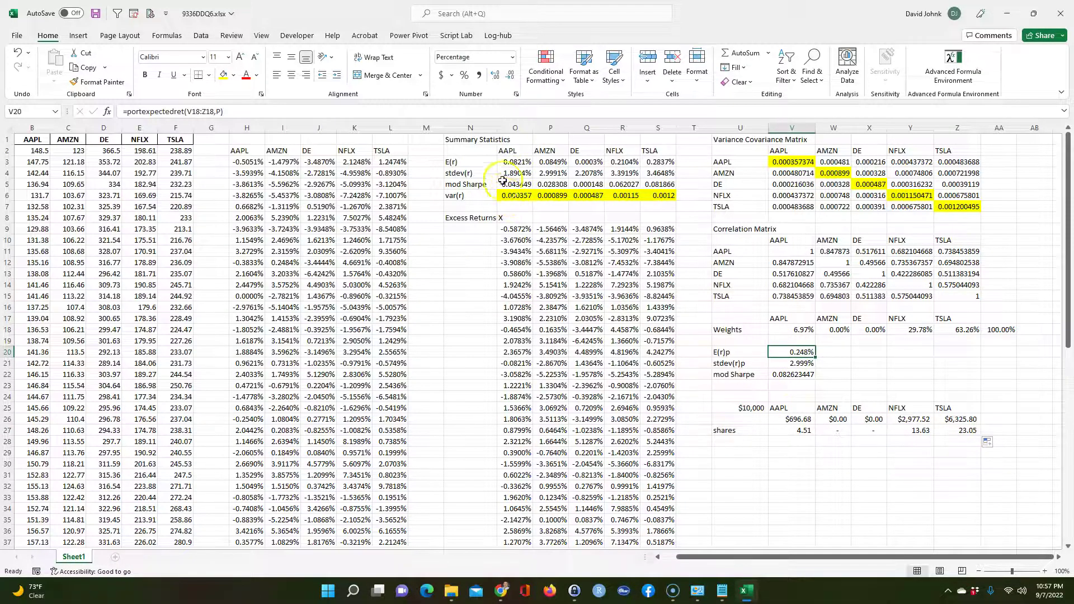
{"action": "left_click_drag", "start_coordinate": [513, 163], "coordinate": [650, 162]}
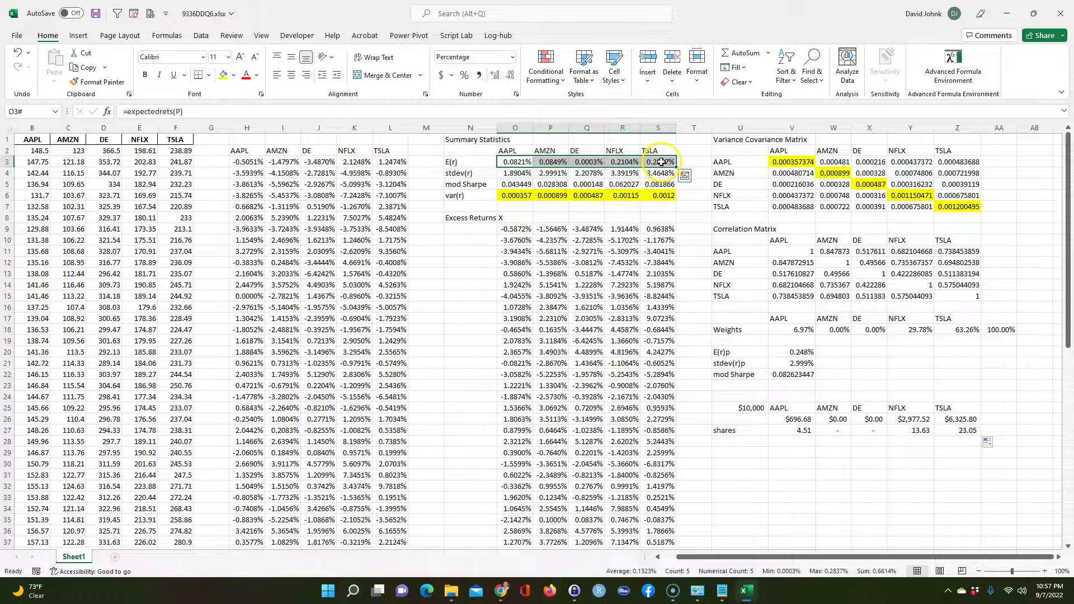
{"action": "left_click", "coordinate": [799, 364]}
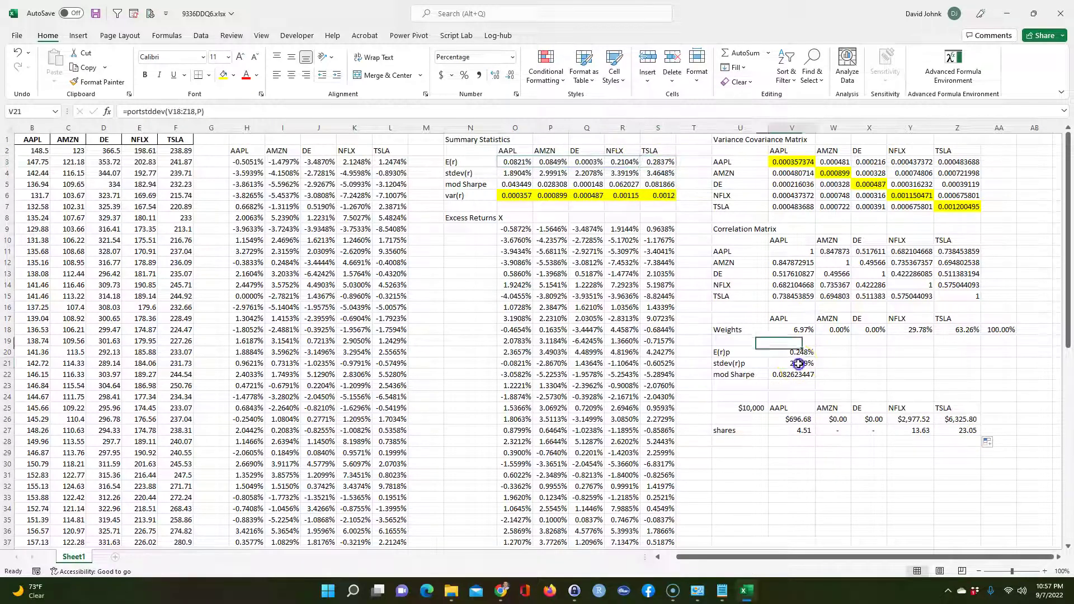
{"action": "left_click", "coordinate": [546, 174]}
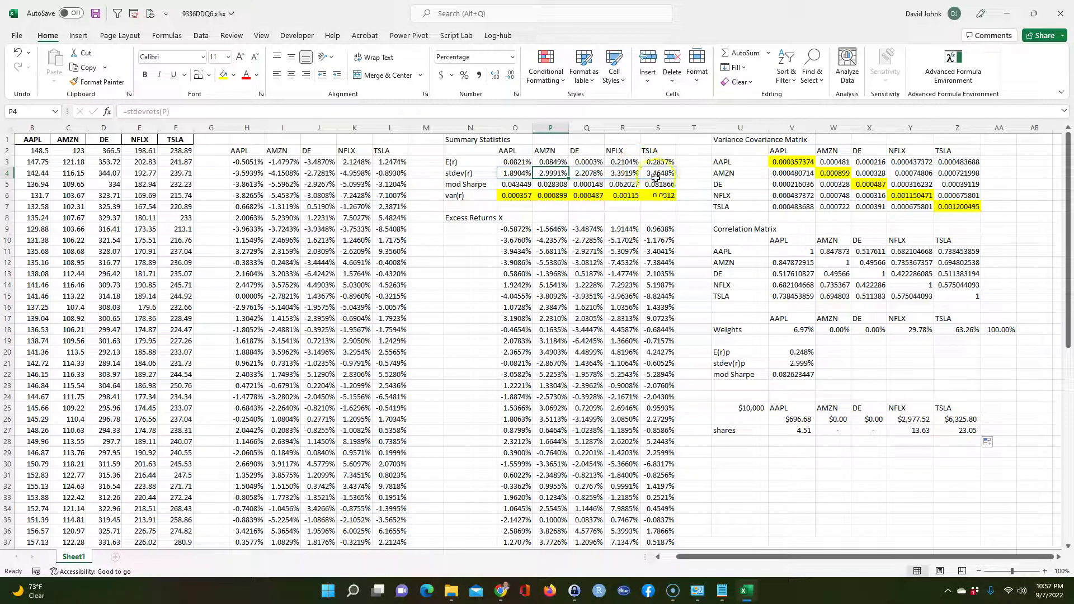
{"action": "left_click", "coordinate": [920, 384]}
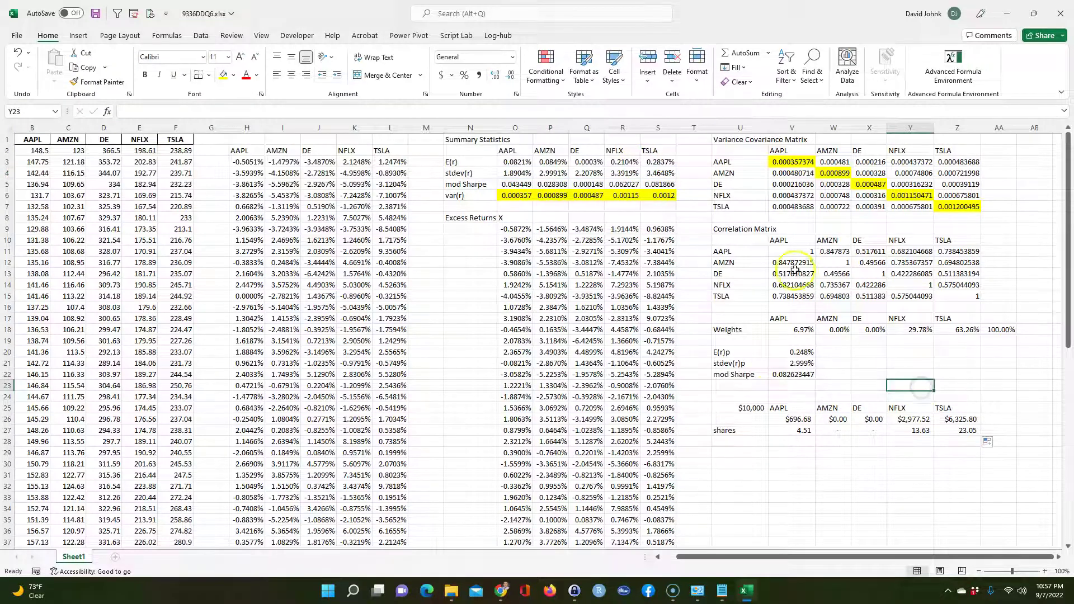
Highlight the bottom 20% of values in the correlation matrix V11:Z15 with Green Fill with Dark Green Text.
{"action": "left_click_drag", "start_coordinate": [794, 251], "coordinate": [963, 296]}
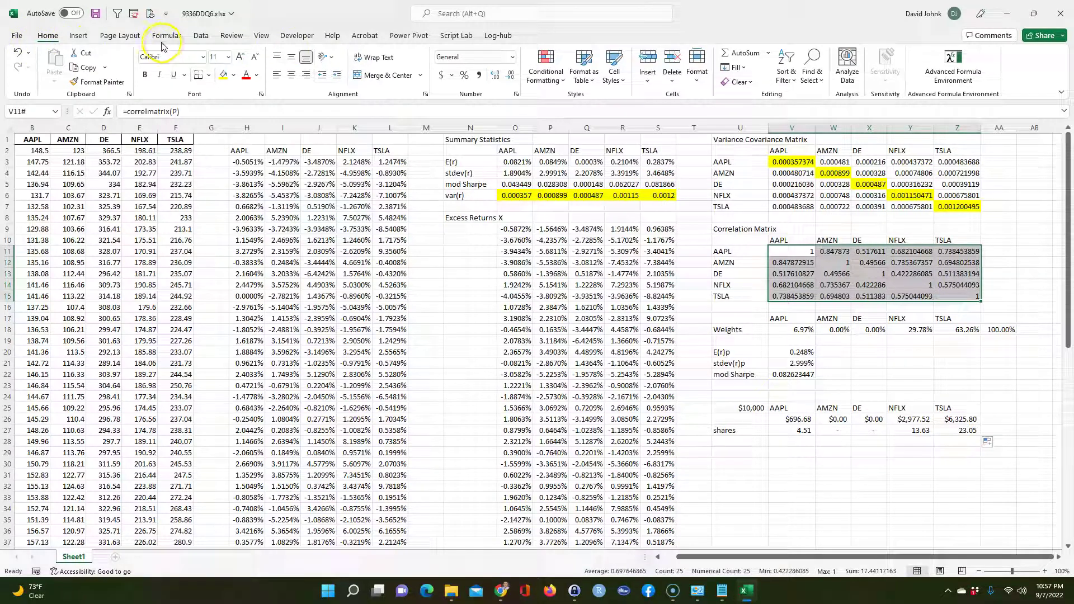
{"action": "left_click", "coordinate": [546, 70]}
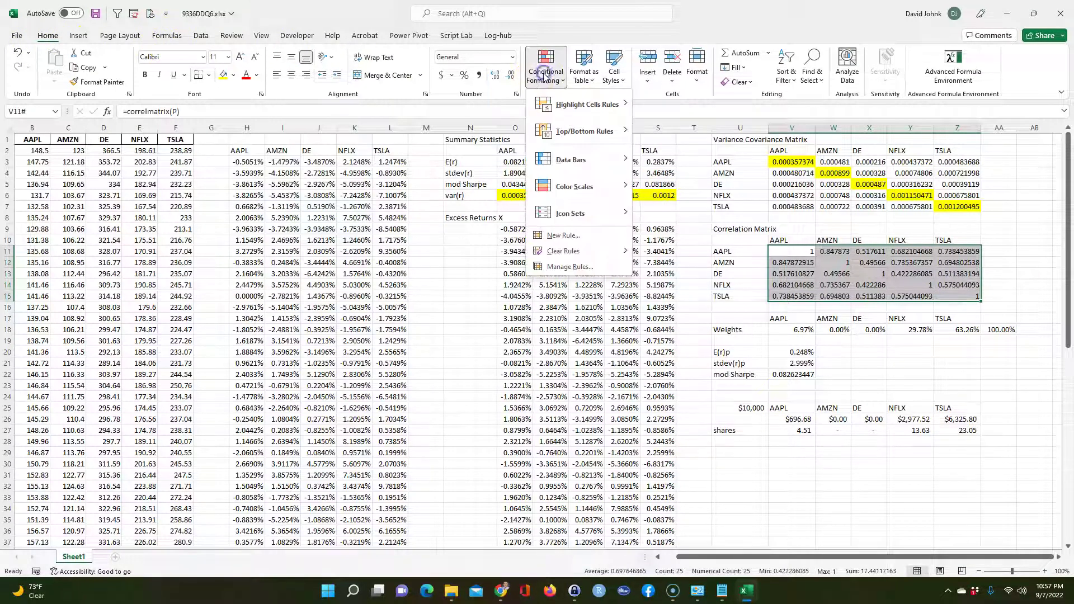
{"action": "mouse_move", "coordinate": [582, 132]}
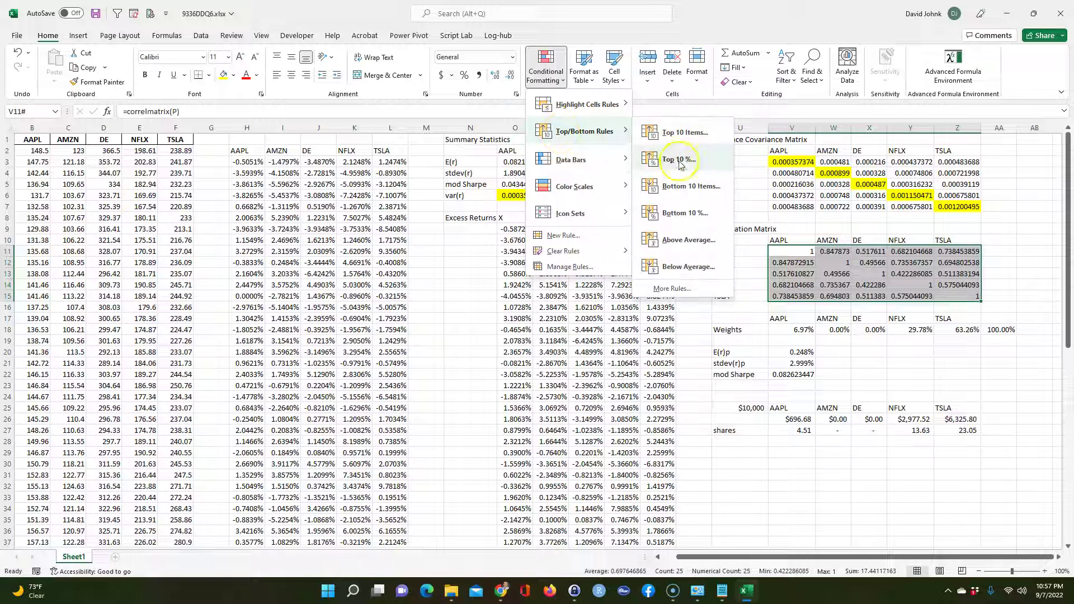
{"action": "left_click", "coordinate": [683, 213]}
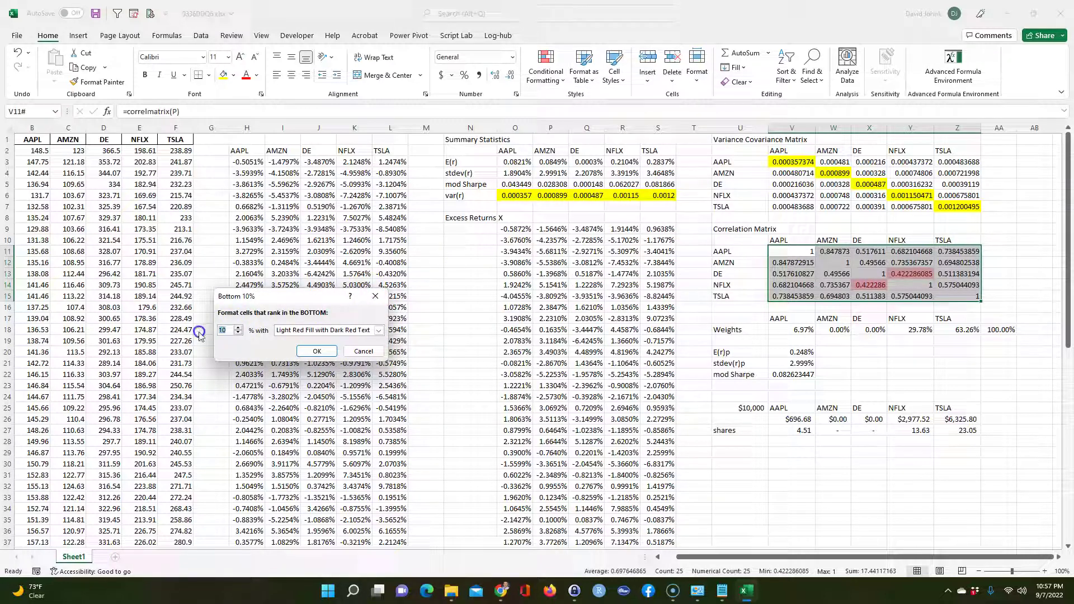
{"action": "type", "text": "20"}
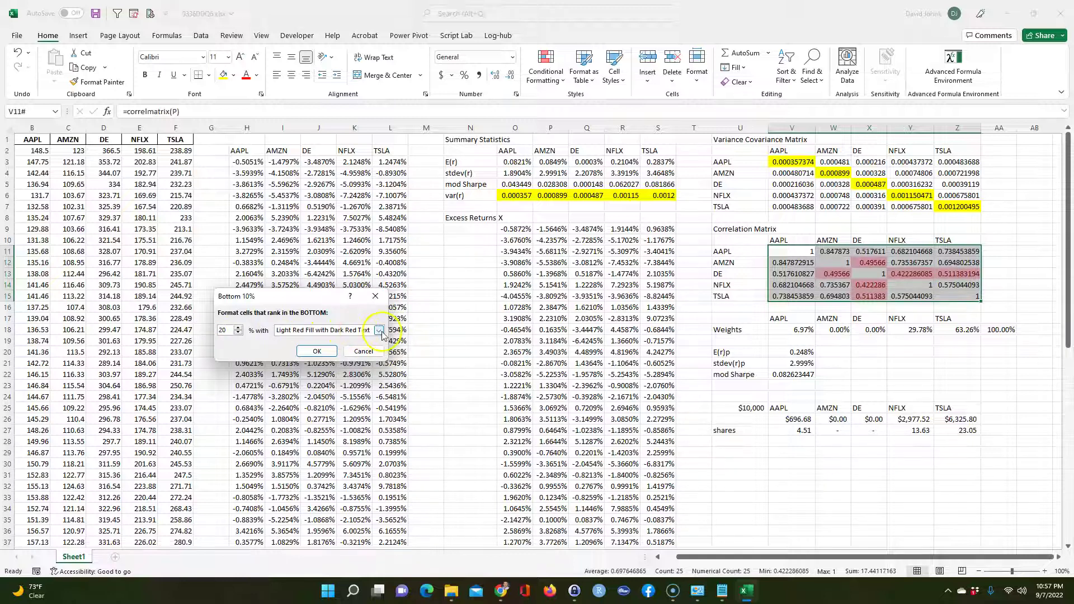
{"action": "left_click", "coordinate": [379, 330]}
{"action": "left_click", "coordinate": [316, 363]}
{"action": "left_click", "coordinate": [317, 353]}
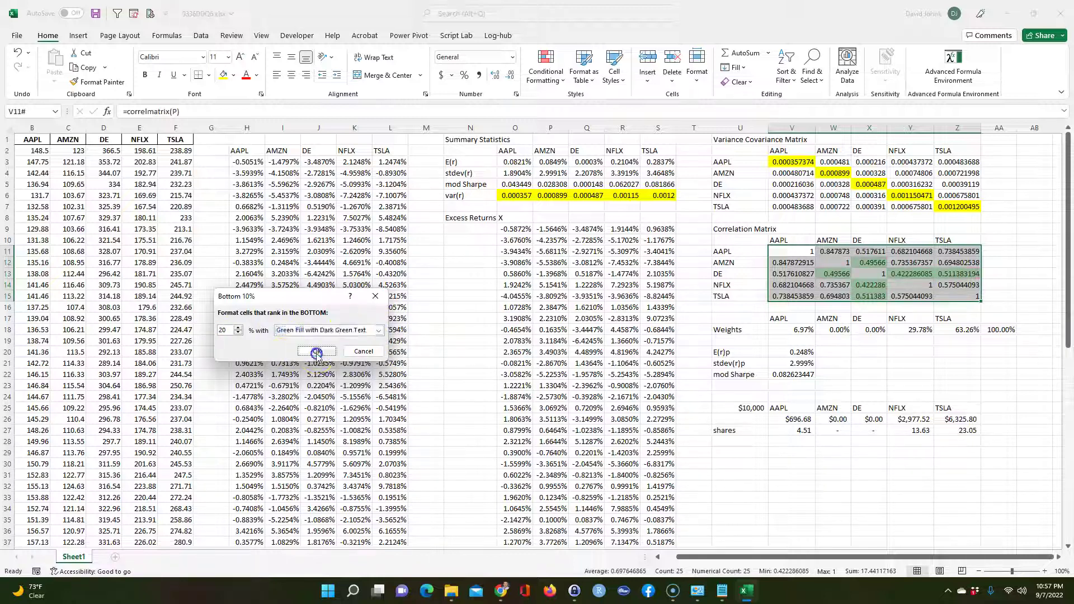
{"action": "left_click", "coordinate": [827, 386]}
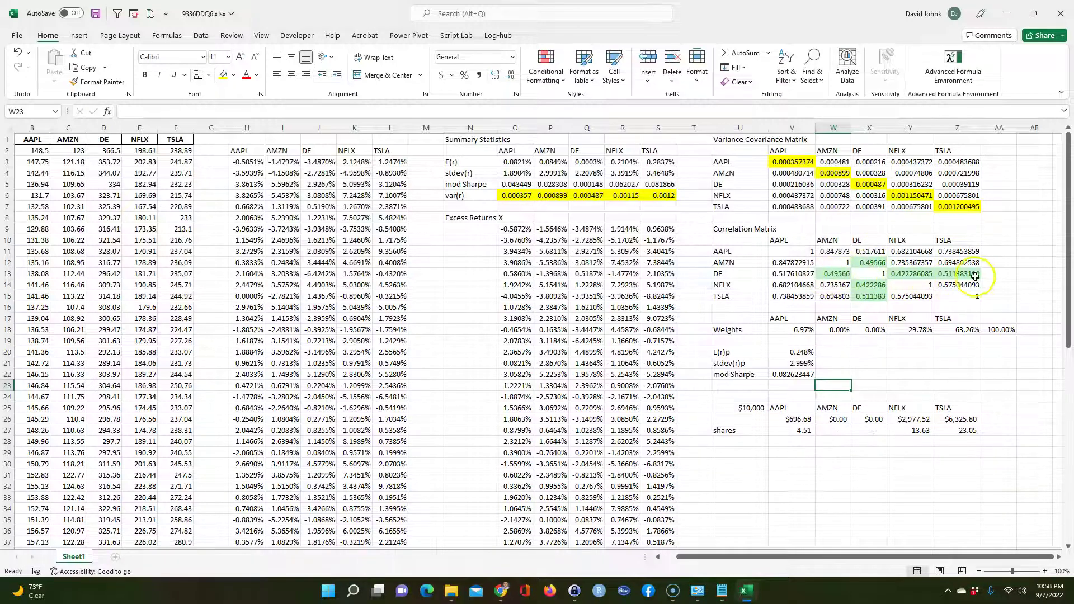
Compare the highlighted low correlations in the DE column with the optimized portfolio weights in V18:Z18.
{"action": "left_click", "coordinate": [796, 330]}
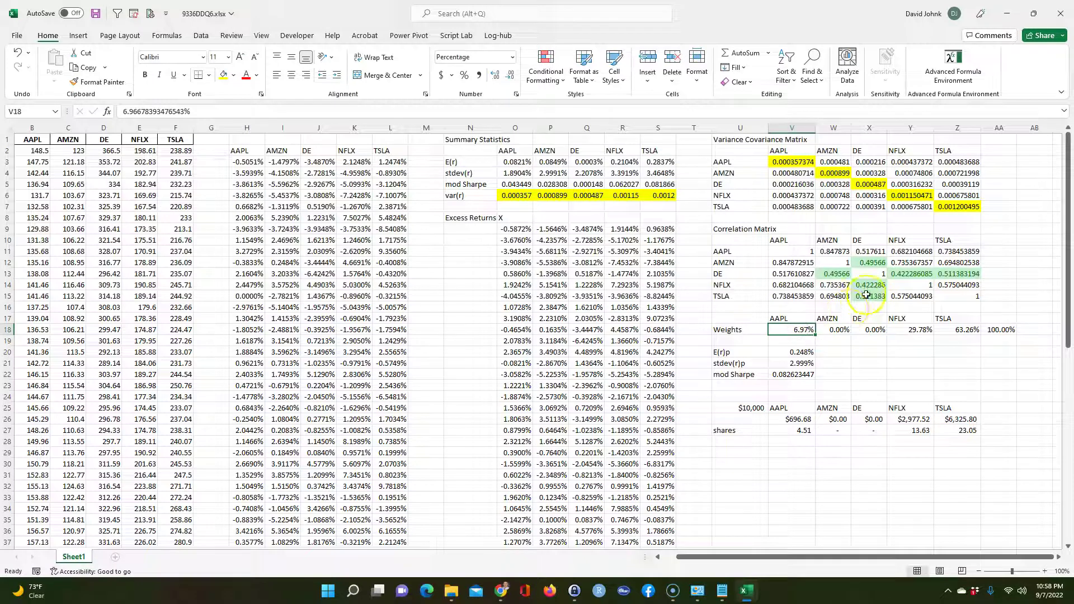
{"action": "key", "text": "Up"}
{"action": "key", "text": "Up"}
{"action": "key", "text": "Up"}
{"action": "key", "text": "Up"}
{"action": "key", "text": "Up"}
{"action": "key", "text": "Right"}
{"action": "key", "text": "Right"}
{"action": "key", "text": "Right"}
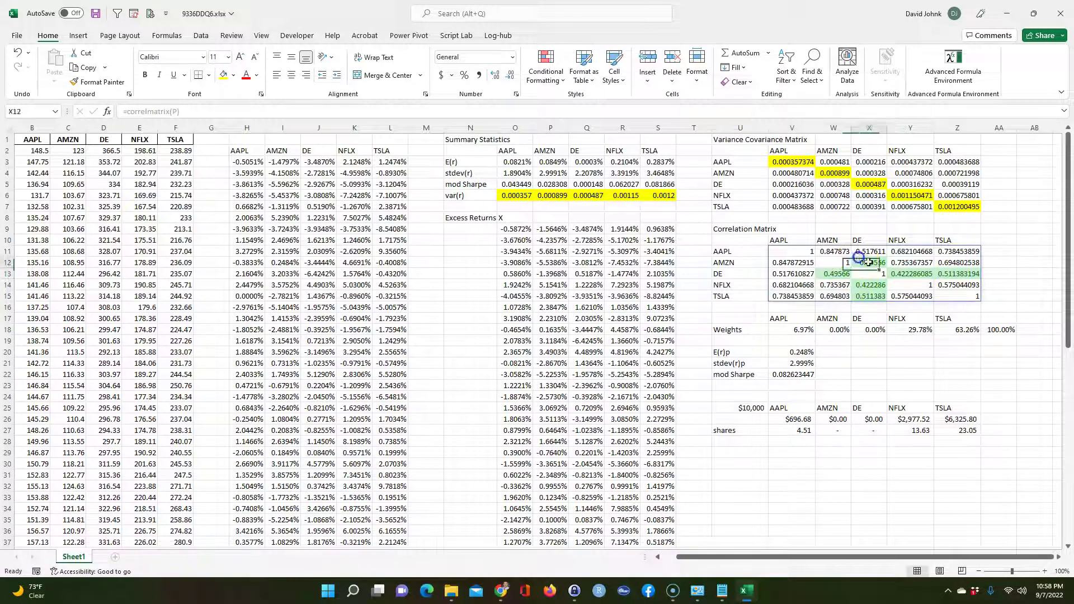
{"action": "left_click", "coordinate": [866, 293]}
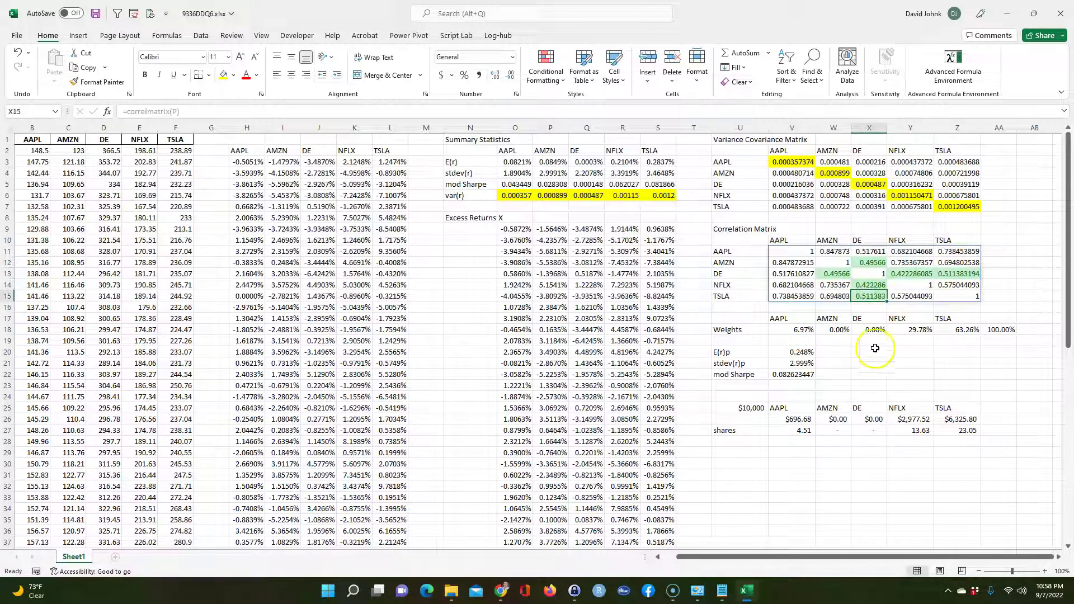
{"action": "left_click_drag", "start_coordinate": [799, 330], "coordinate": [962, 330]}
{"action": "left_click", "coordinate": [844, 261]}
{"action": "left_click", "coordinate": [862, 287]}
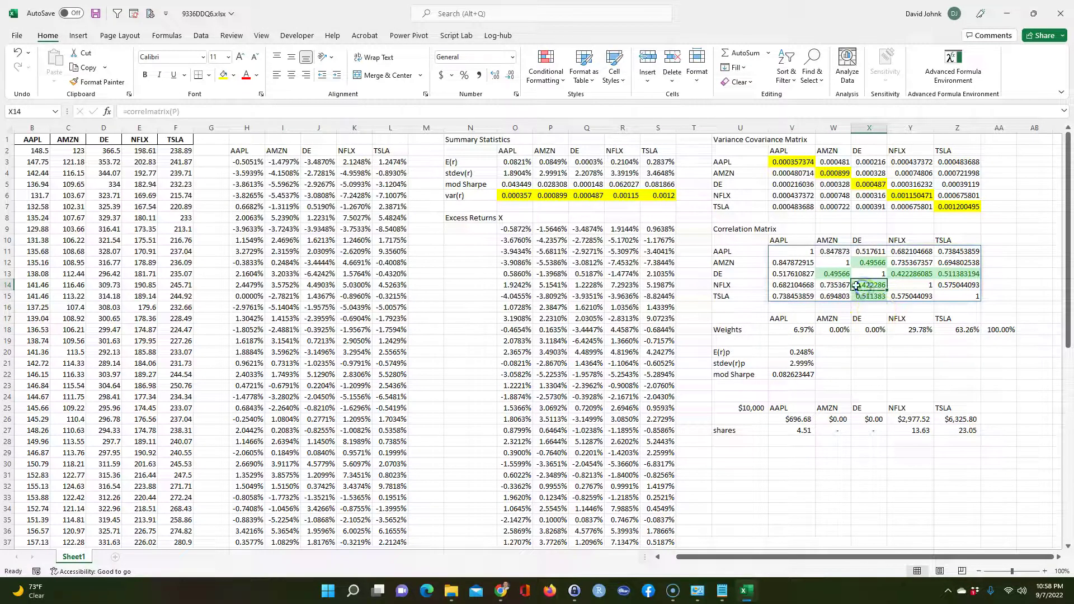
{"action": "left_click", "coordinate": [883, 352]}
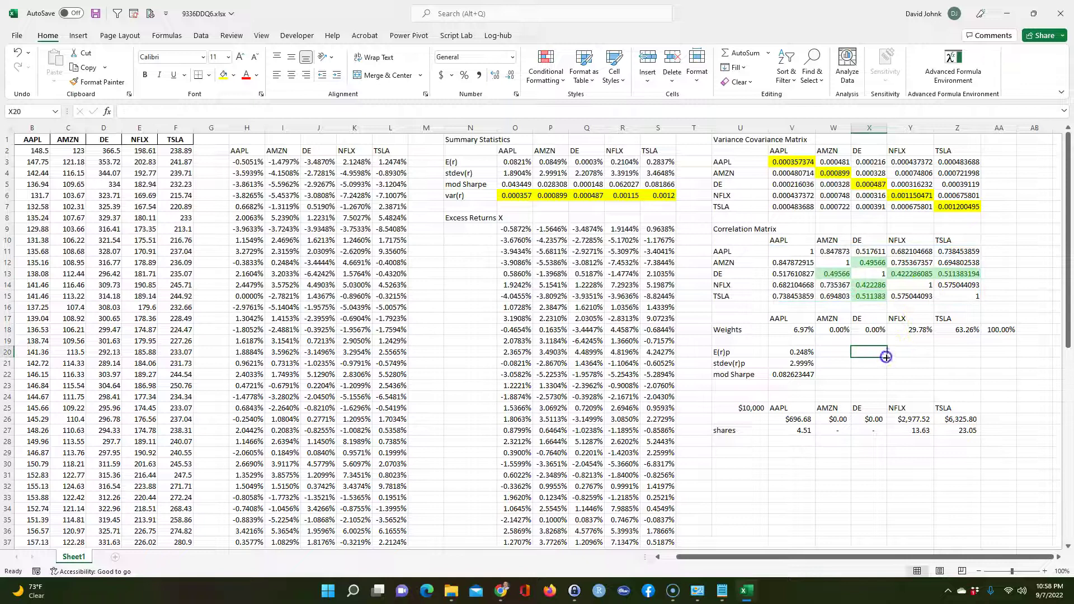
{"action": "left_click_drag", "start_coordinate": [800, 330], "coordinate": [969, 331]}
{"action": "left_click", "coordinate": [912, 365]}
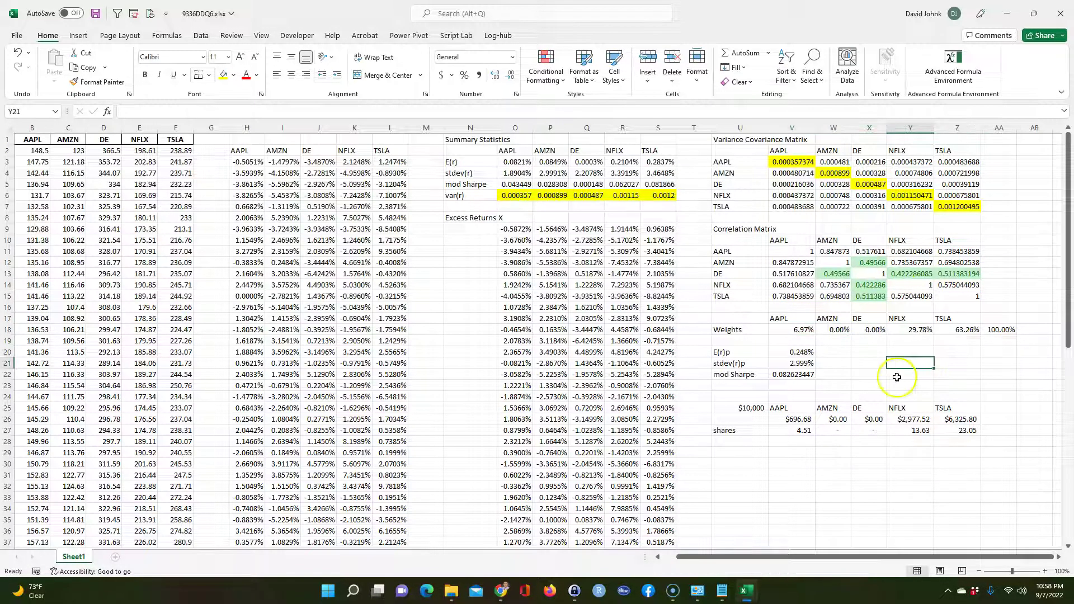
Examine TSLA's weight in Z18 and the other weights against the highlighted correlations in the AMZN and DE rows.
{"action": "left_click", "coordinate": [962, 331]}
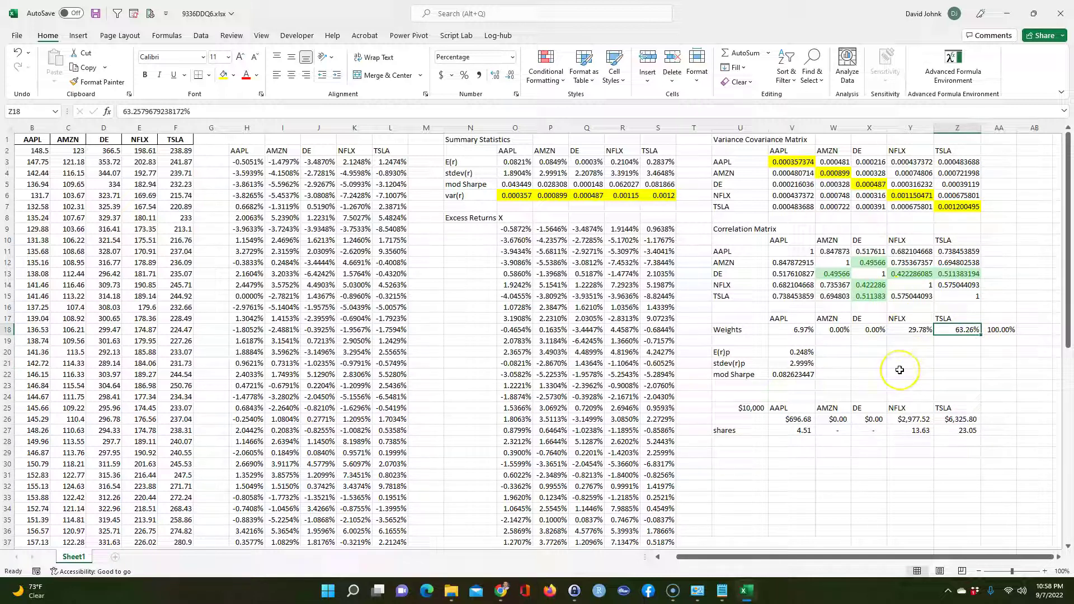
{"action": "left_click_drag", "start_coordinate": [794, 330], "coordinate": [943, 331]}
{"action": "left_click", "coordinate": [869, 364]}
{"action": "left_click_drag", "start_coordinate": [842, 273], "coordinate": [943, 292]}
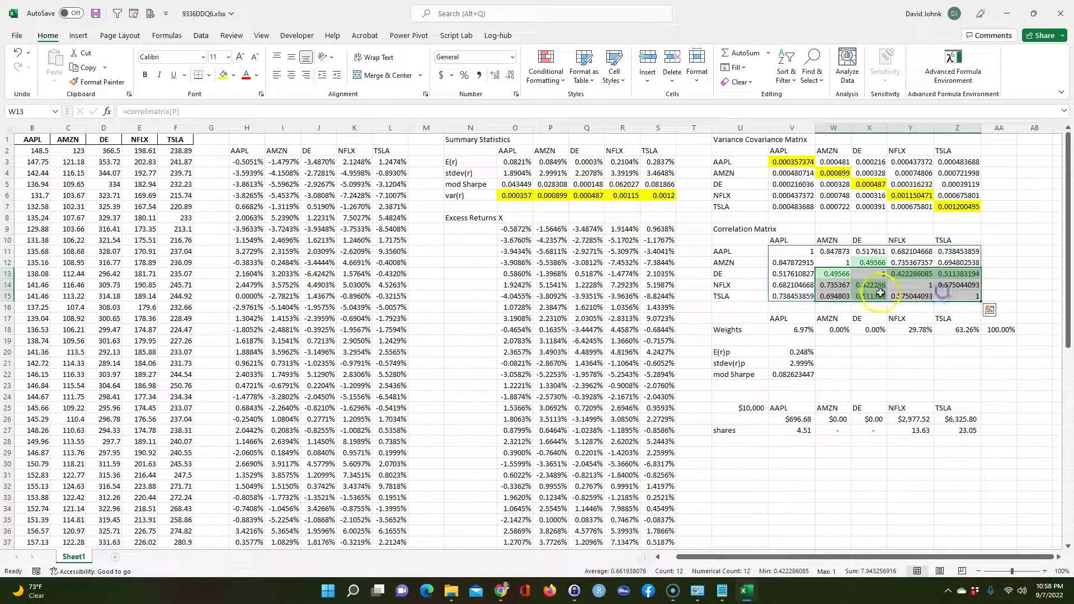
{"action": "left_click", "coordinate": [955, 274]}
{"action": "left_click", "coordinate": [859, 262]}
{"action": "left_click", "coordinate": [851, 468]}
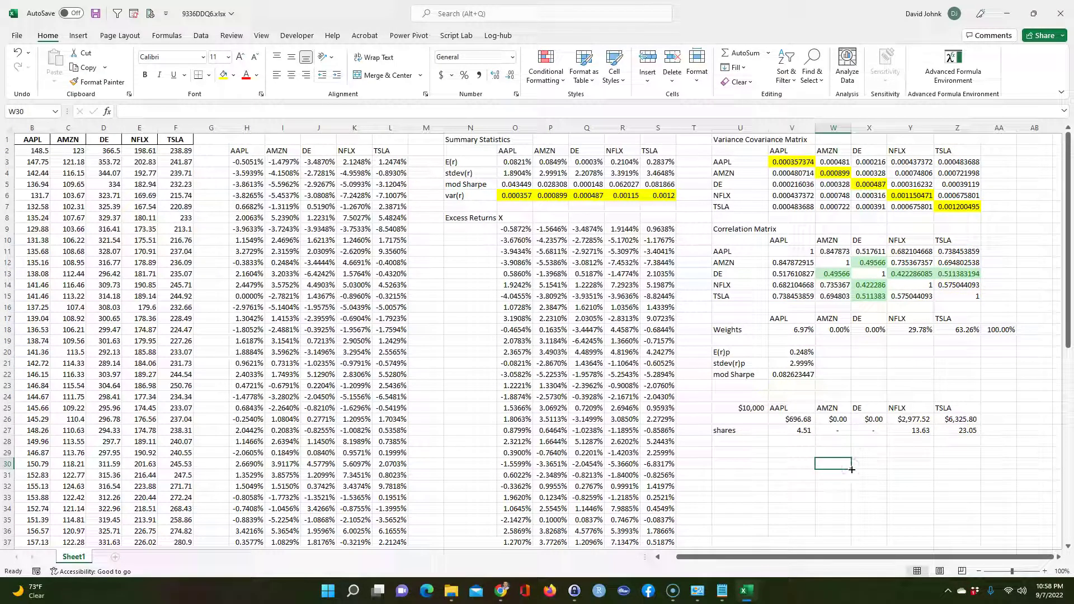
Switch to Notepad and review the LAMBDA definitions in lamba functions.txt alongside the worksheet.
{"action": "scroll", "coordinate": [649, 381], "scroll_direction": "down", "scroll_amount": 1}
{"action": "scroll", "coordinate": [504, 366], "scroll_direction": "up", "scroll_amount": 1}
{"action": "left_click", "coordinate": [721, 590]}
{"action": "left_click_drag", "start_coordinate": [597, 340], "coordinate": [597, 246]}
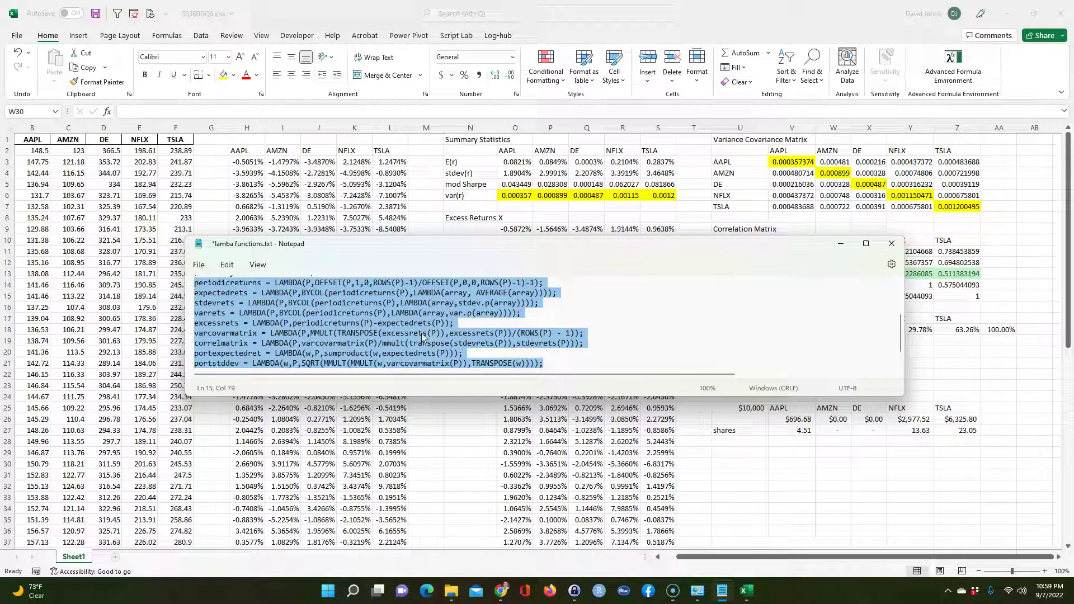
{"action": "left_click_drag", "start_coordinate": [430, 237], "coordinate": [439, 314]}
{"action": "key", "text": "alt+Tab"}
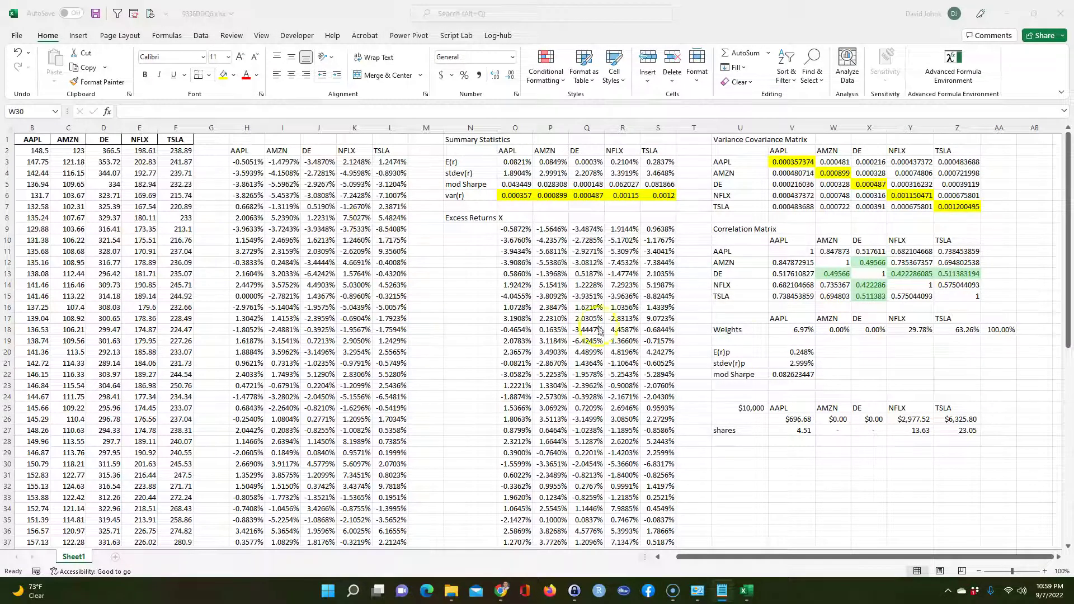
{"action": "key", "text": "alt+Tab"}
{"action": "left_click_drag", "start_coordinate": [871, 280], "coordinate": [503, 224]}
{"action": "key", "text": "alt+Tab"}
Compare the Notepad LAMBDA definitions with the worksheet's statistics, matrices and portfolio results in U20:V22.
{"action": "left_click_drag", "start_coordinate": [247, 126], "coordinate": [1000, 333]}
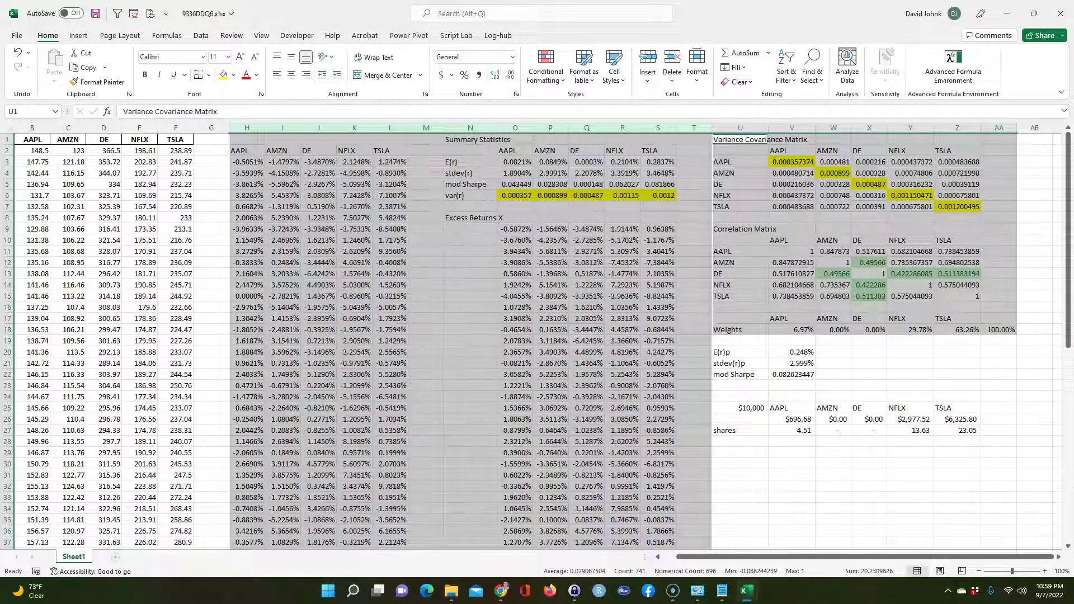
{"action": "key", "text": "alt+Tab"}
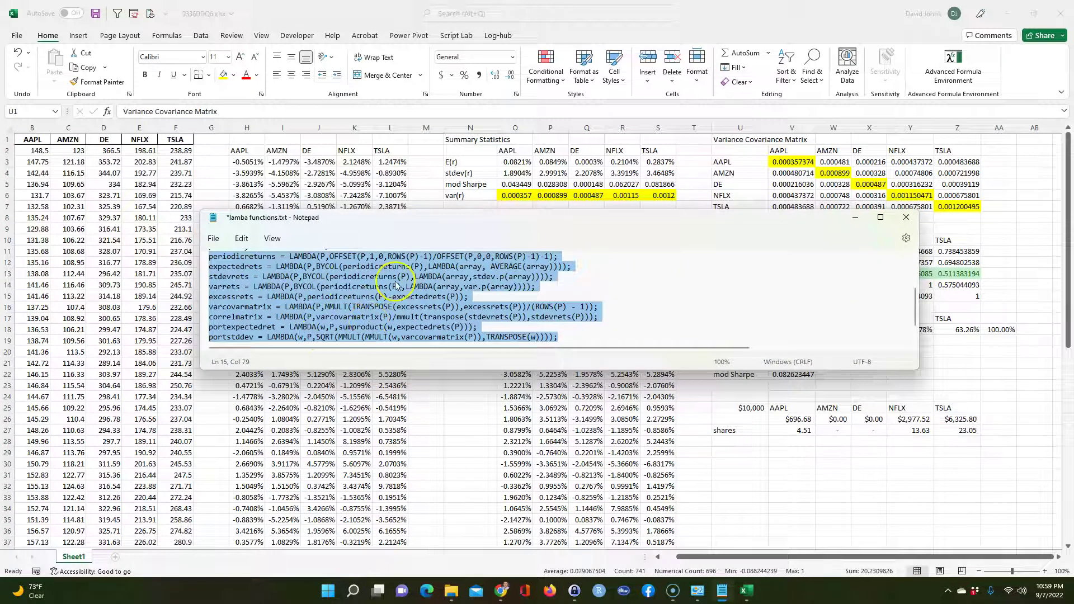
{"action": "left_click_drag", "start_coordinate": [632, 220], "coordinate": [577, 190]}
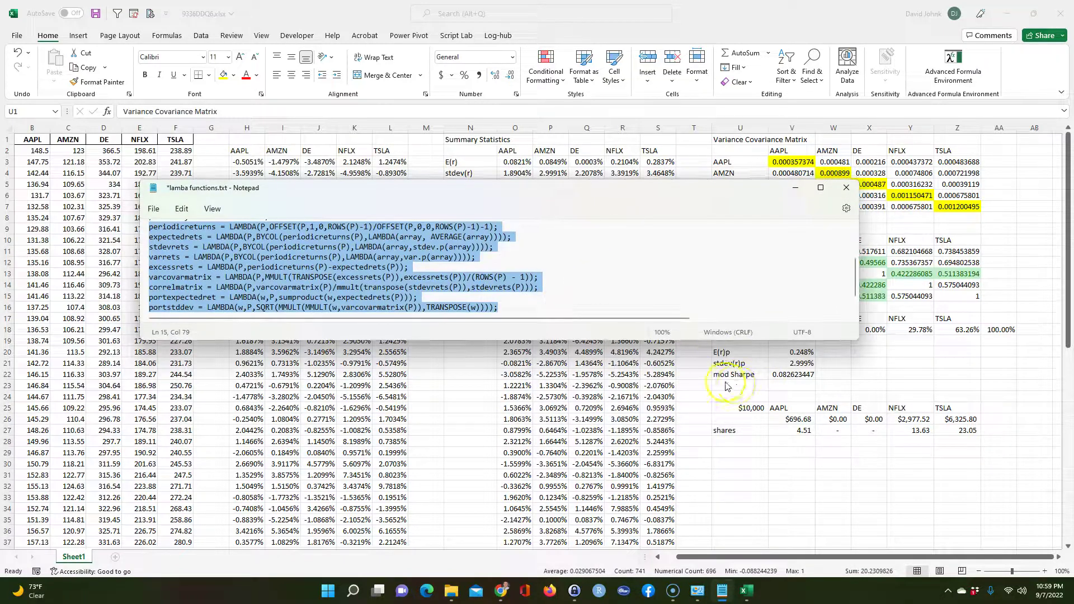
{"action": "key", "text": "alt+Tab"}
{"action": "left_click_drag", "start_coordinate": [727, 352], "coordinate": [788, 373]}
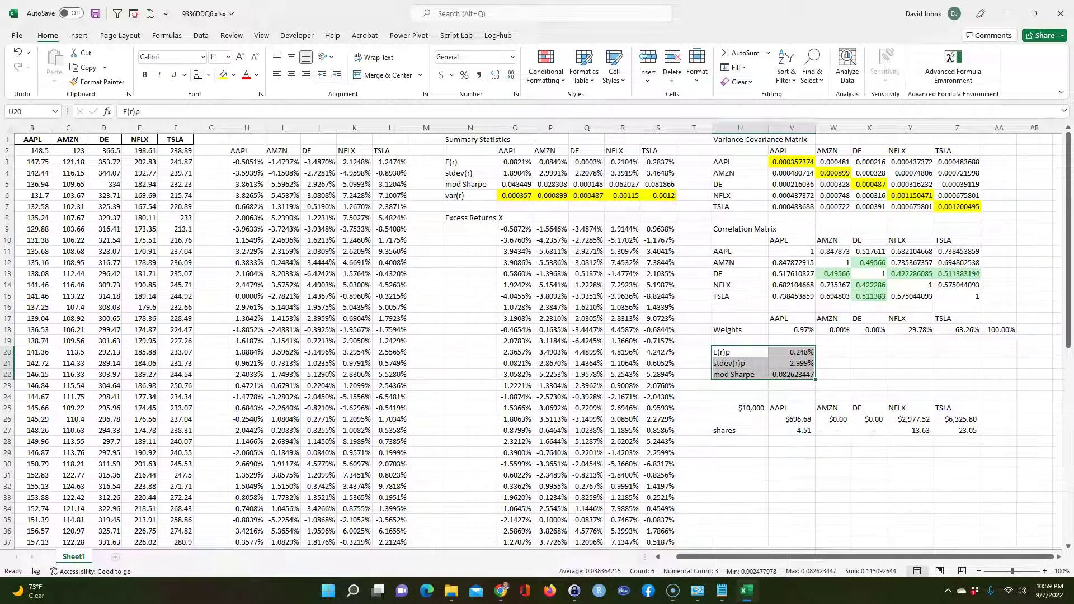
{"action": "key", "text": "alt+Tab"}
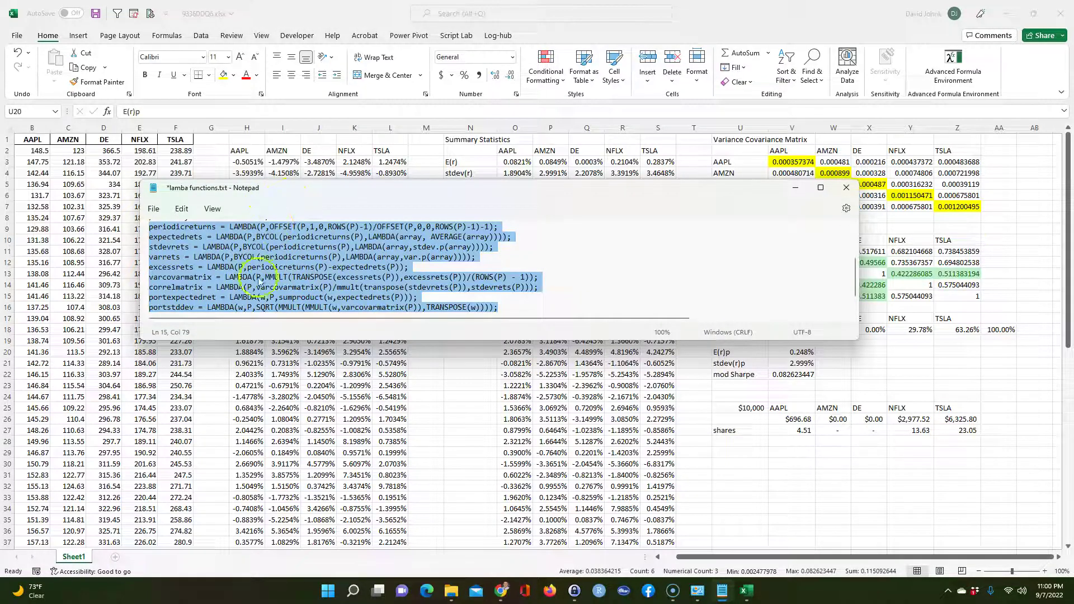
{"action": "left_click_drag", "start_coordinate": [302, 188], "coordinate": [1047, 256]}
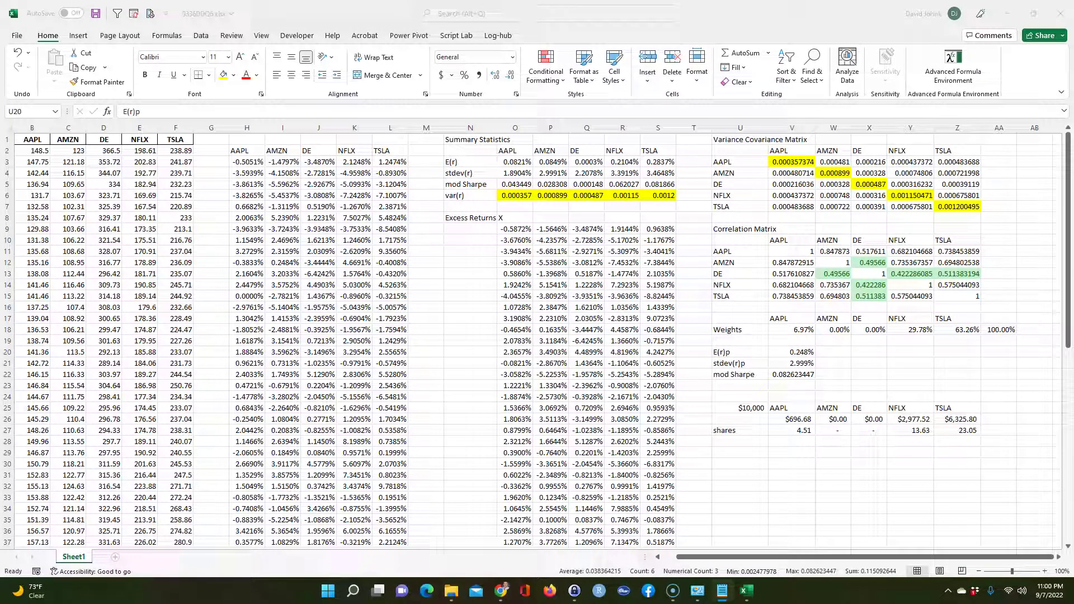
{"action": "key", "text": "alt+Tab"}
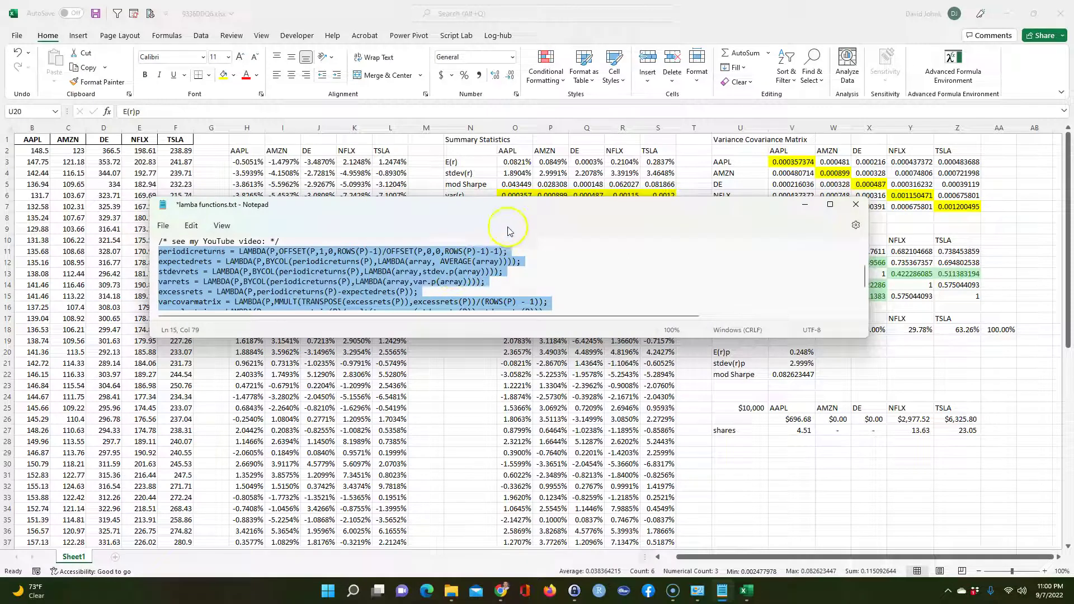
{"action": "left_click_drag", "start_coordinate": [527, 211], "coordinate": [744, 232]}
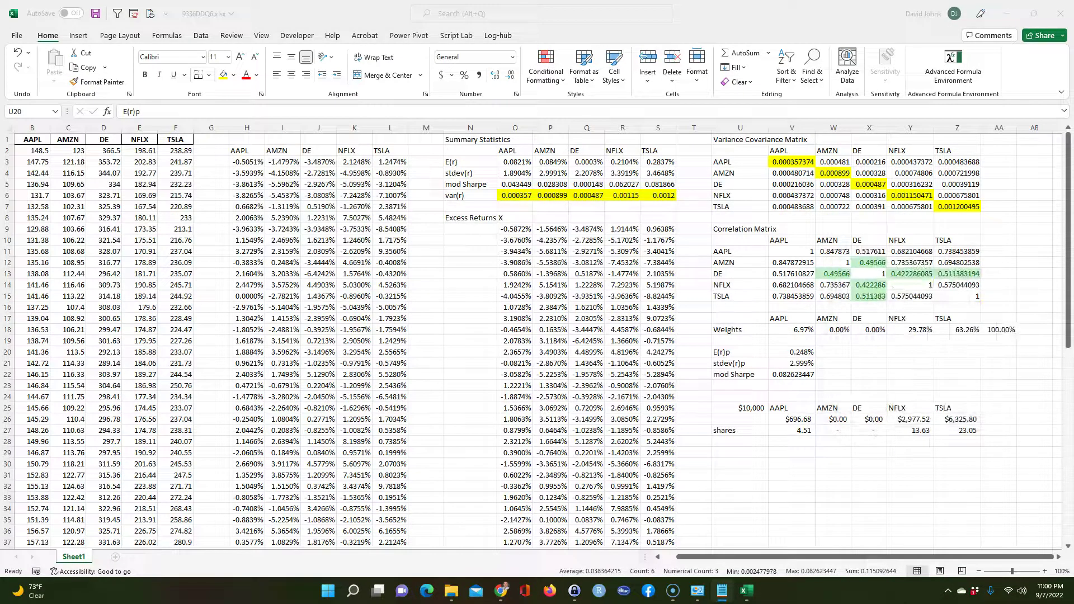
Open the Advanced Formula Environment and inspect its text snippet import and Excel's suggested add-in actions without importing anything.
{"action": "left_click", "coordinate": [954, 75]}
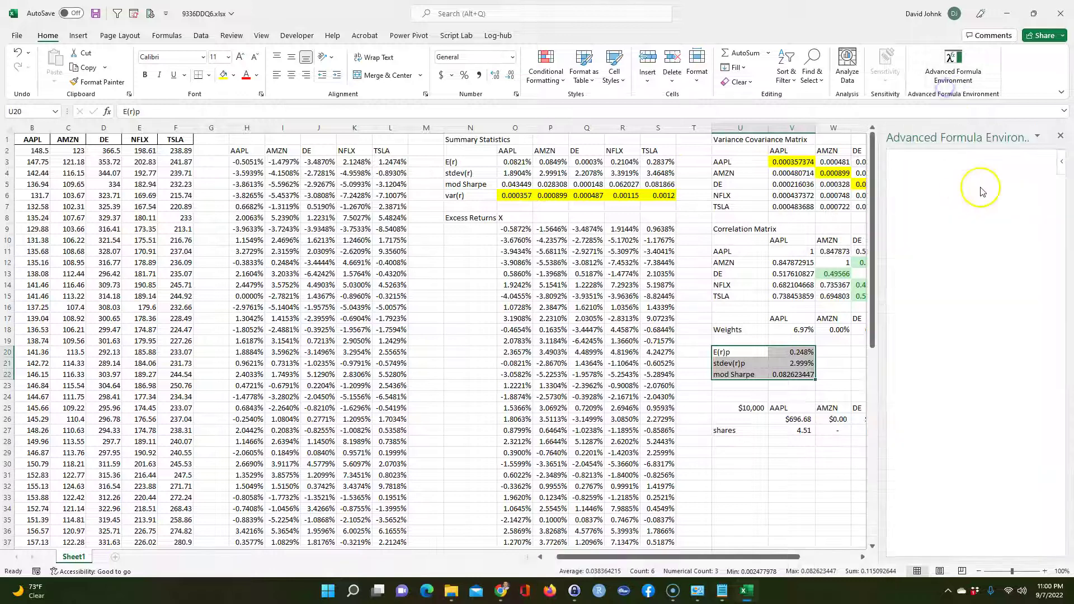
{"action": "left_click", "coordinate": [953, 187]}
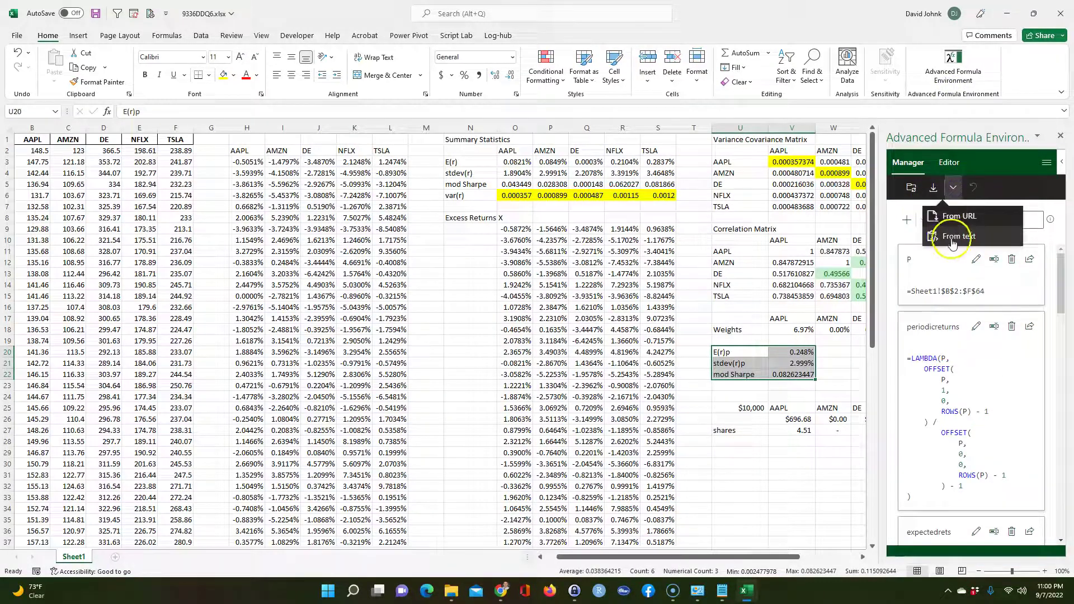
{"action": "left_click", "coordinate": [955, 237]}
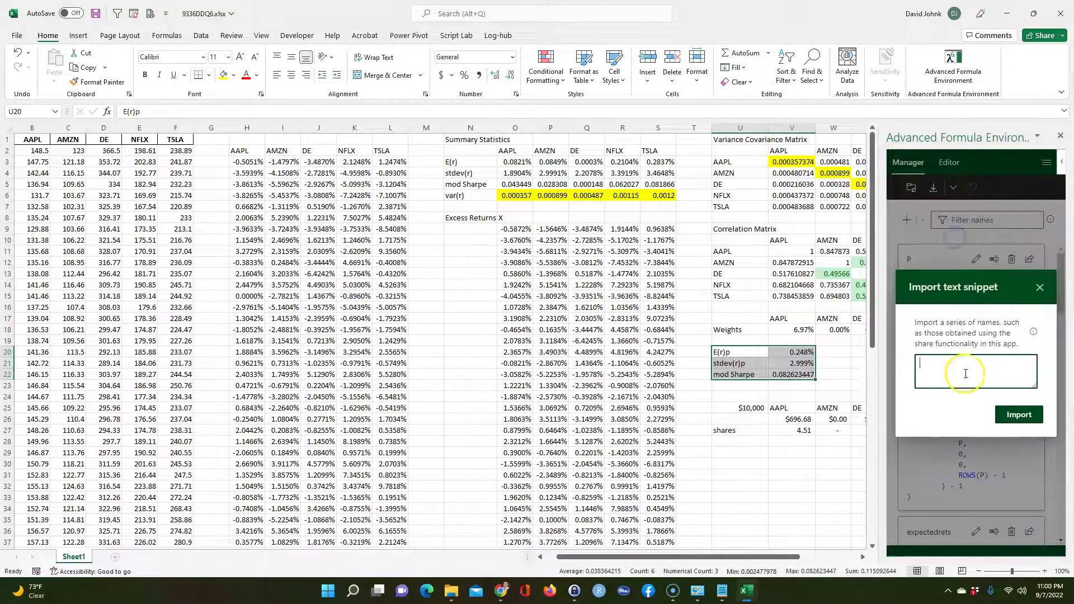
{"action": "left_click", "coordinate": [1040, 288]}
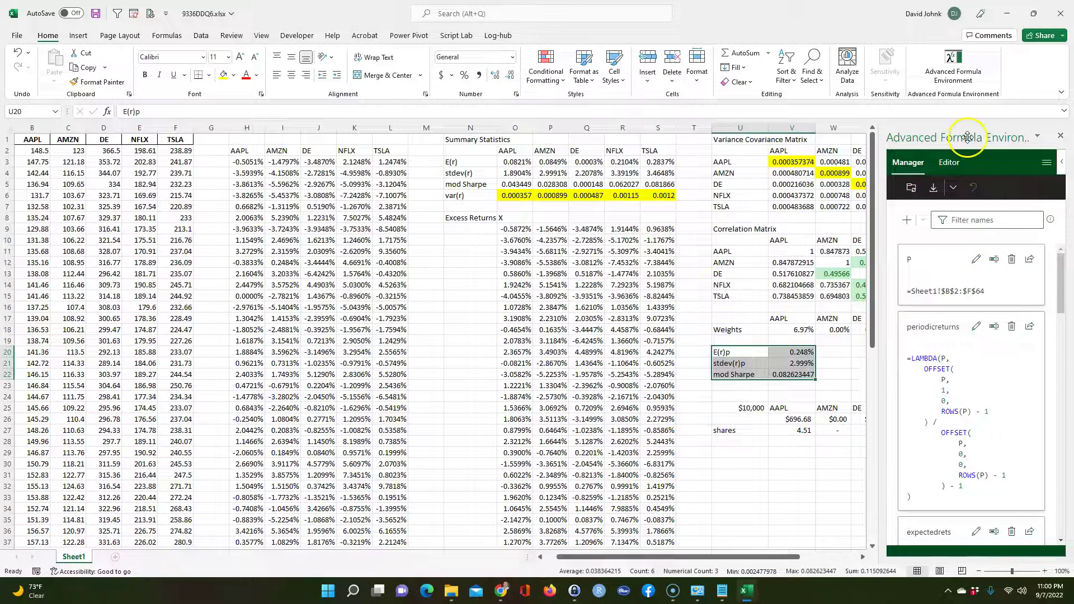
{"action": "left_click", "coordinate": [461, 12]}
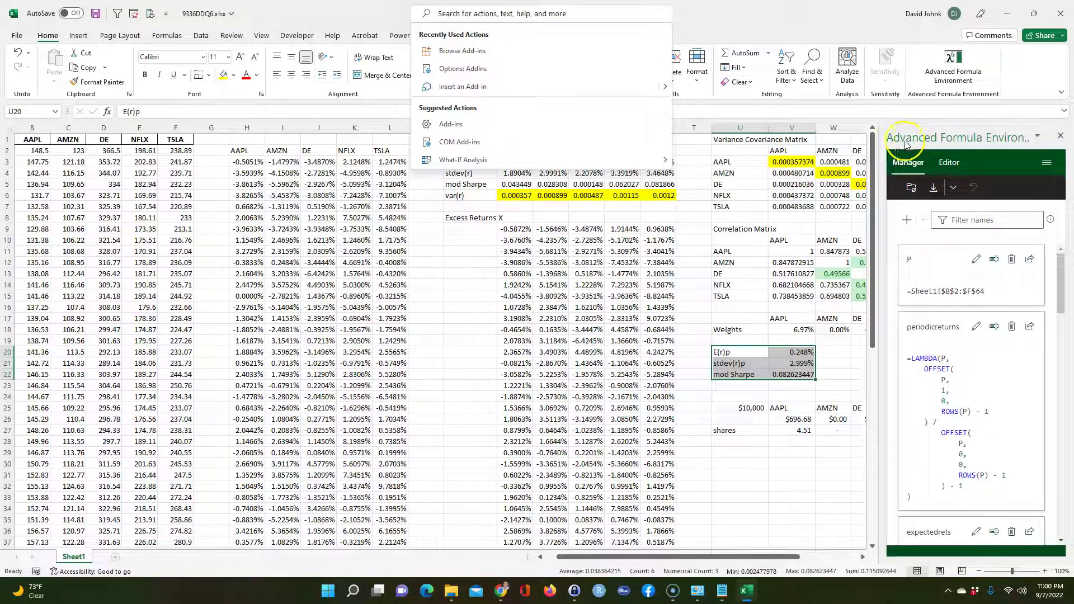
{"action": "left_click", "coordinate": [439, 291]}
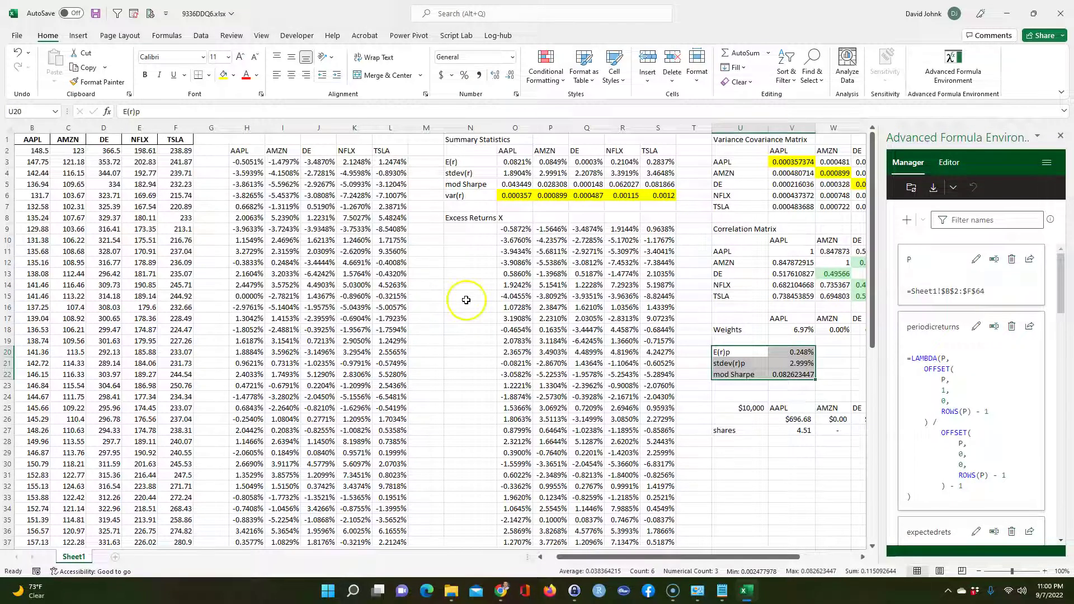